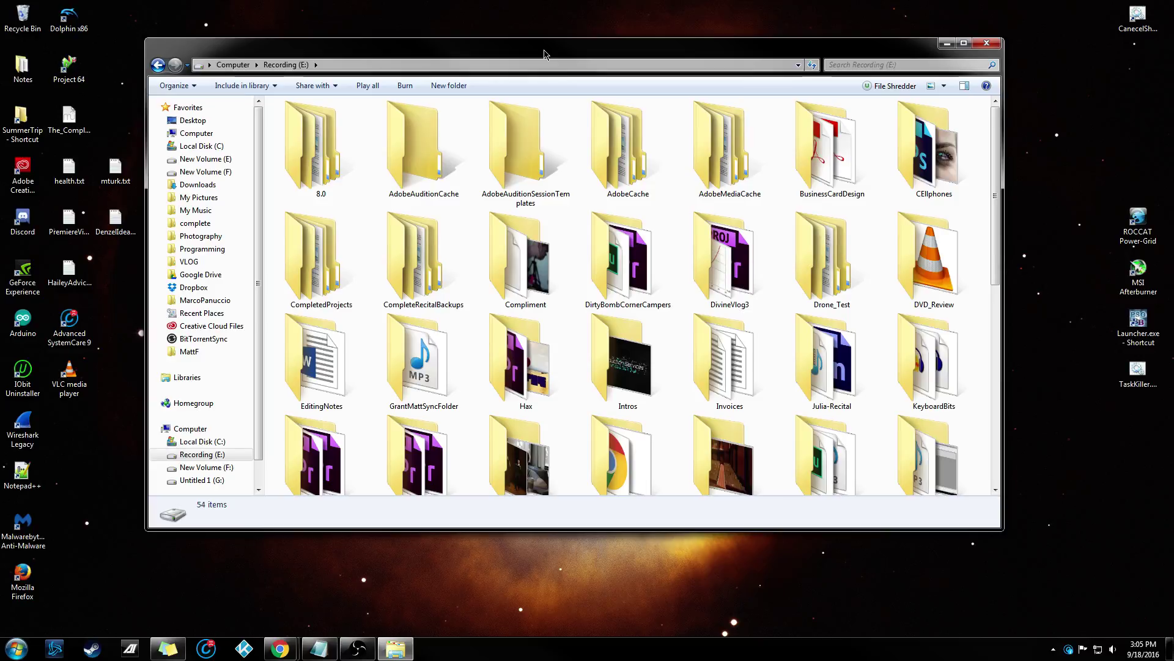
# Open DVDYTVids.txt from the Recording (E:) drive, examine its DVD tutorial links, and close it.
pyautogui.click(525, 260)
pyautogui.scroll(-5, 525, 294)
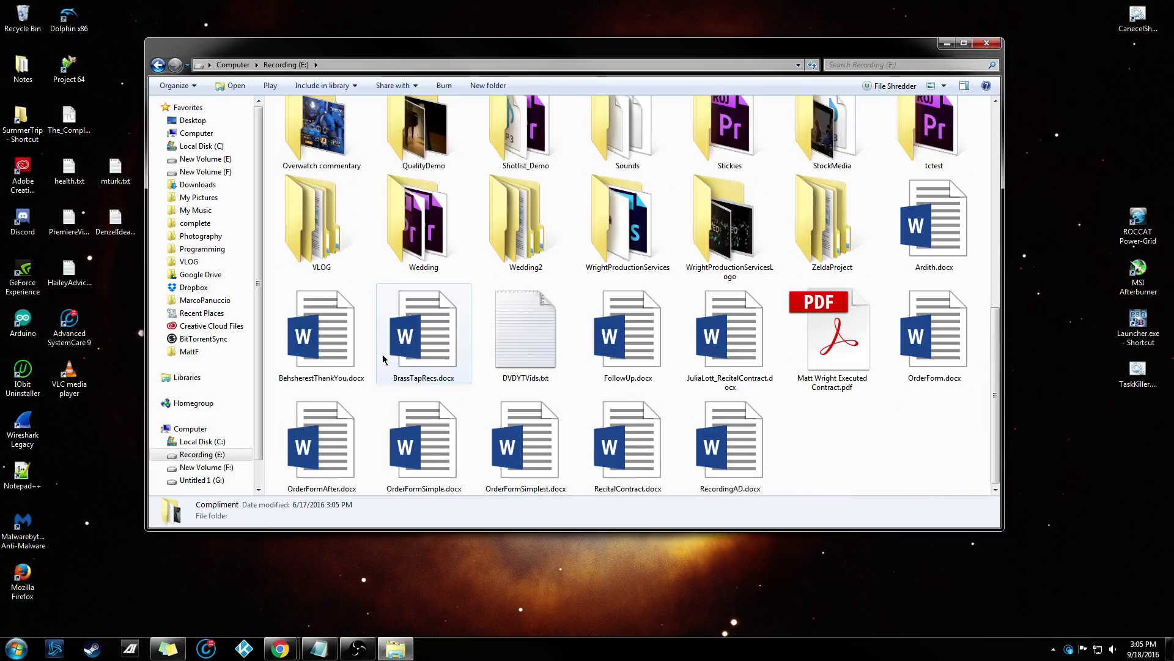
pyautogui.doubleClick(525, 333)
pyautogui.moveTo(479, 149); pyautogui.dragTo(451, 134)
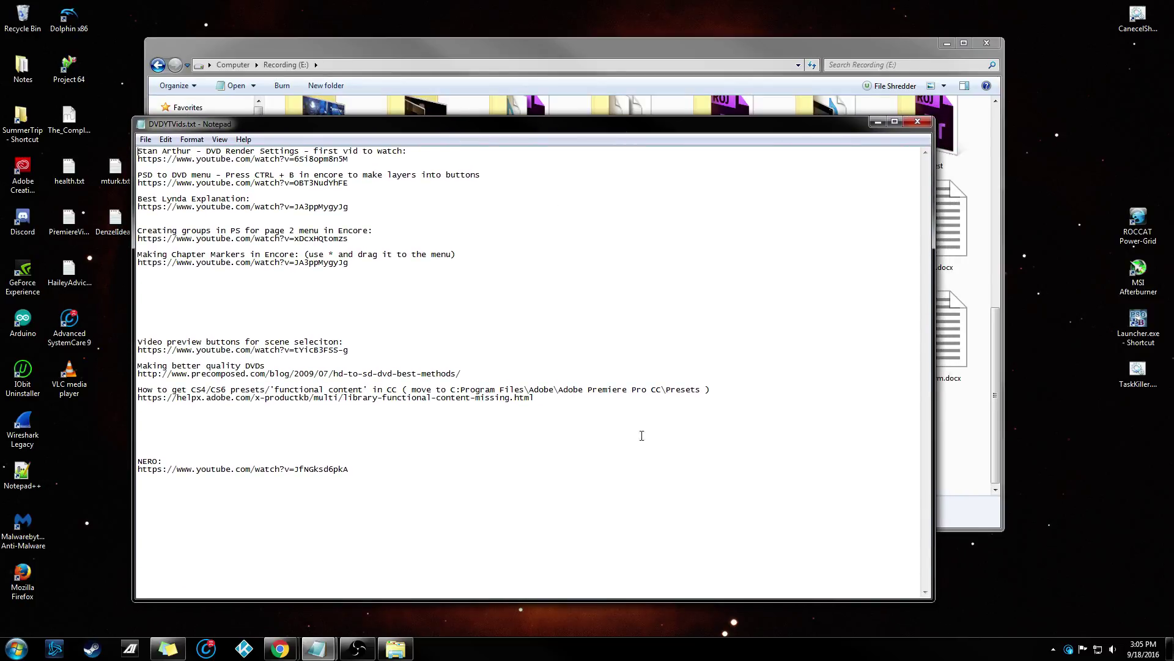
pyautogui.moveTo(642, 435); pyautogui.dragTo(135, 157)
pyautogui.click(487, 243)
pyautogui.click(915, 125)
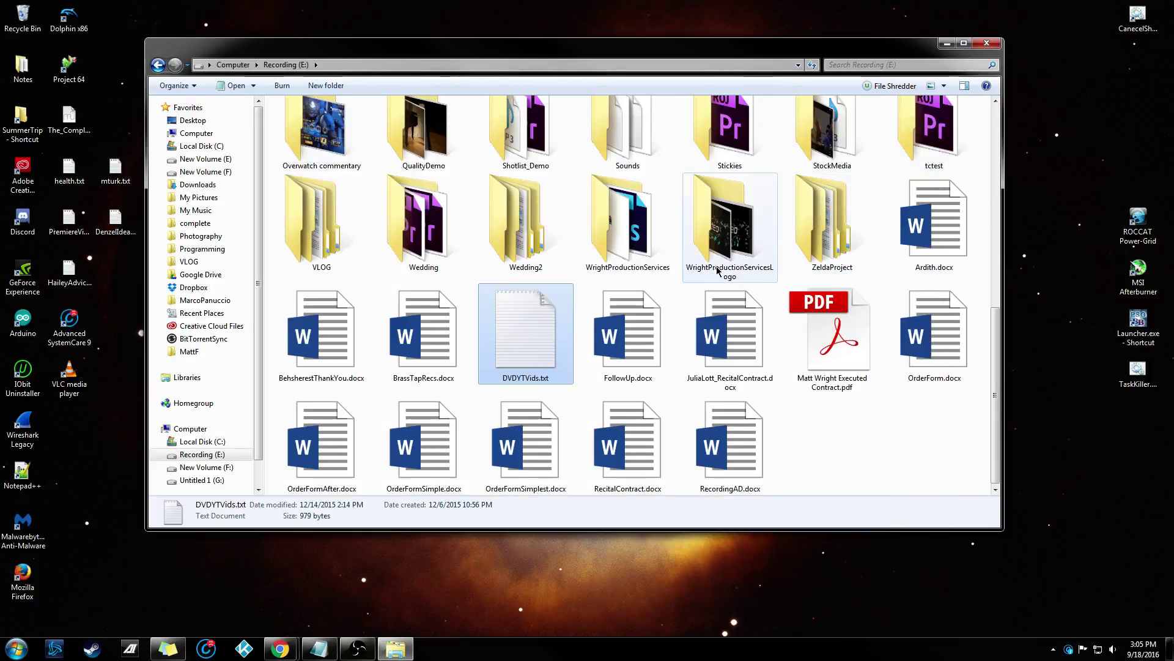
pyautogui.click(621, 221)
pyautogui.scroll(5, 481, 267)
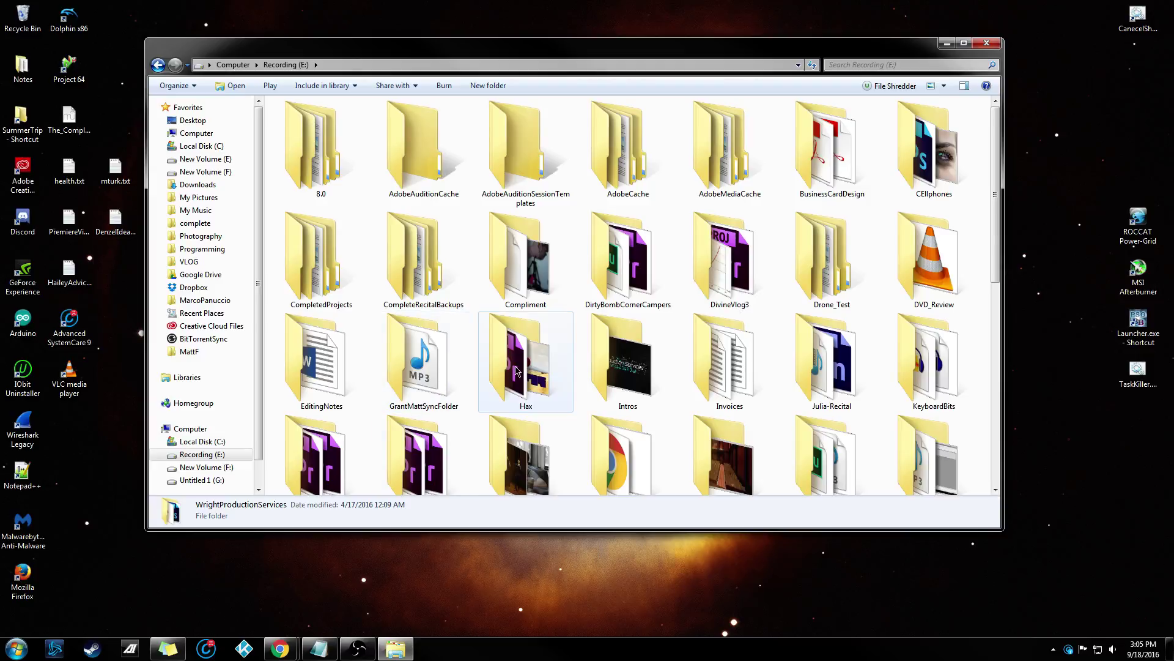
pyautogui.click(628, 263)
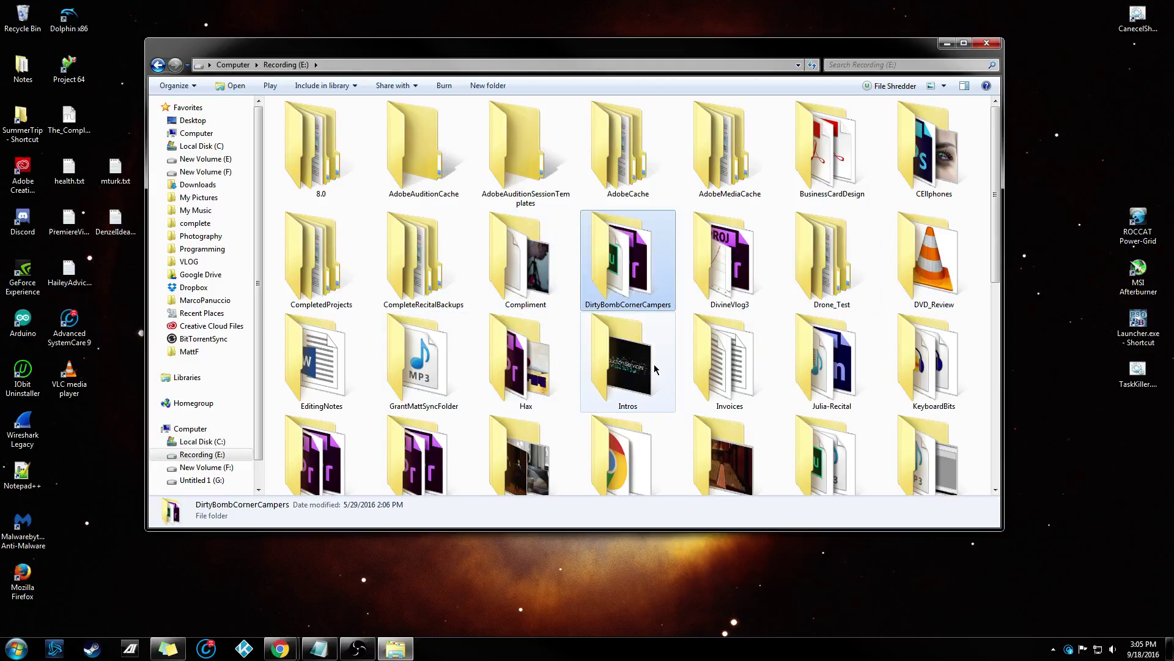
pyautogui.doubleClick(832, 361)
pyautogui.click(504, 139)
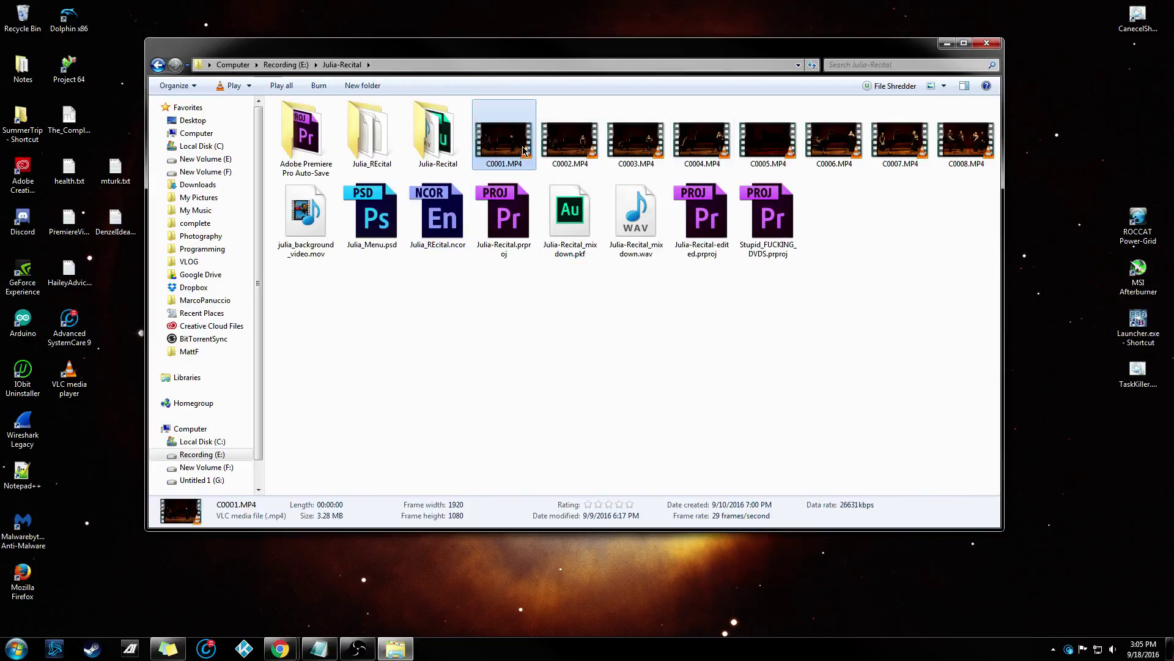
pyautogui.press('BackSpace')
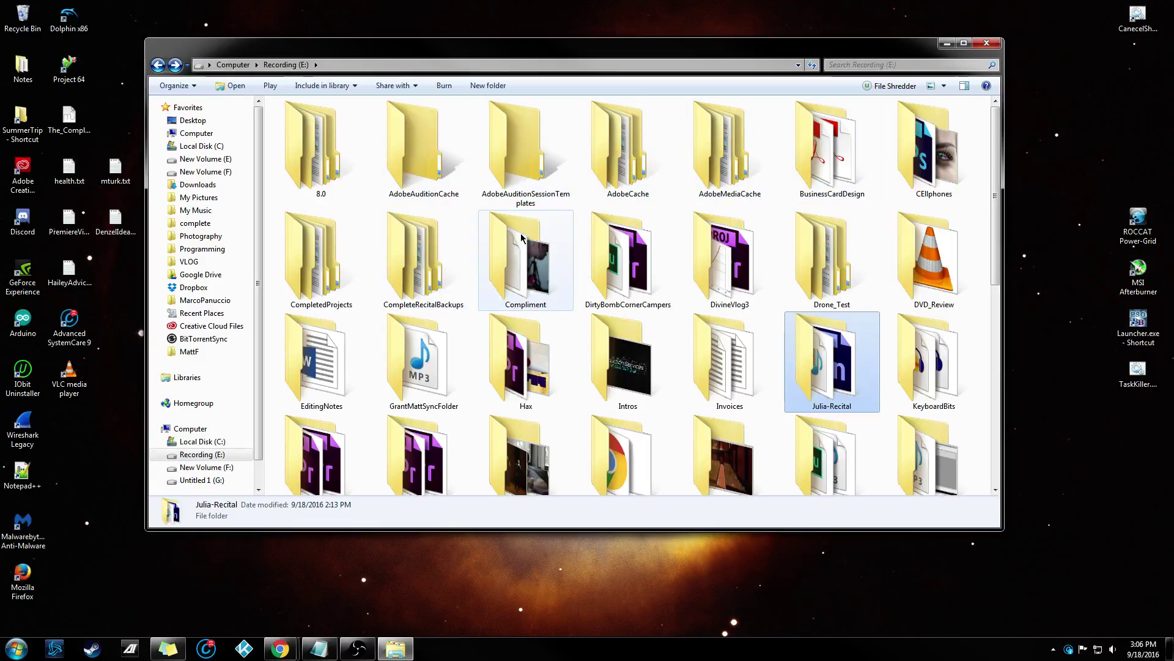
# Open the JuliaComplete folder inside CompleteRecitalBackups and select 1.mp4, 2.mp4 and 3.mp4.
pyautogui.doubleClick(380, 249)
pyautogui.doubleClick(320, 251)
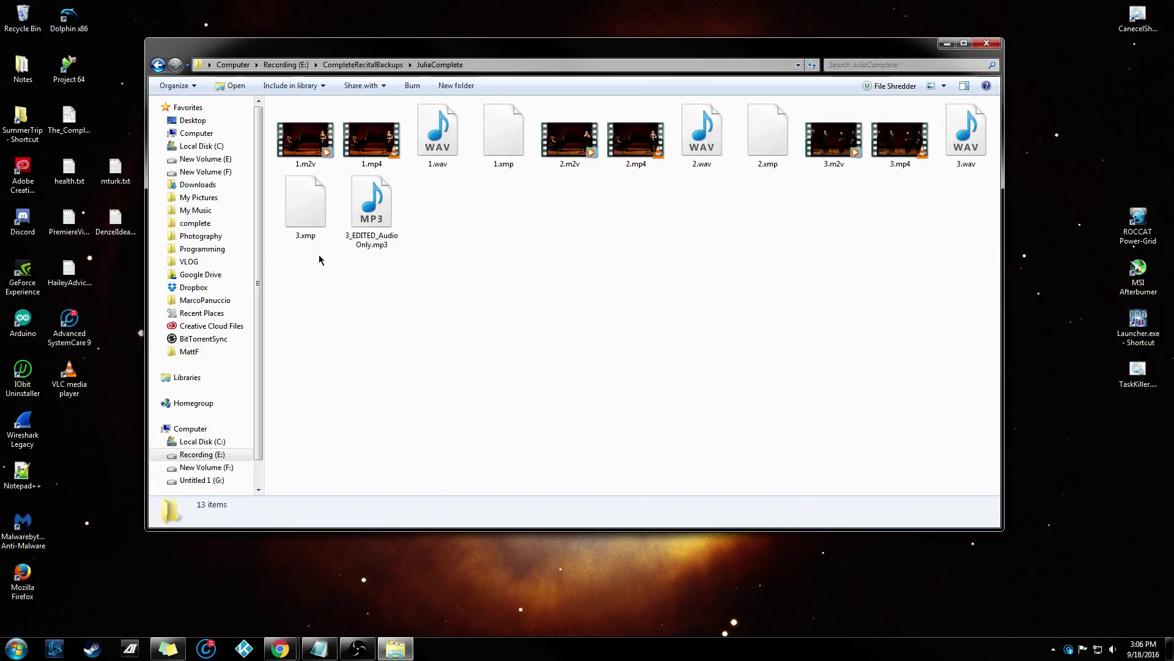
pyautogui.click(323, 151)
pyautogui.click(358, 151)
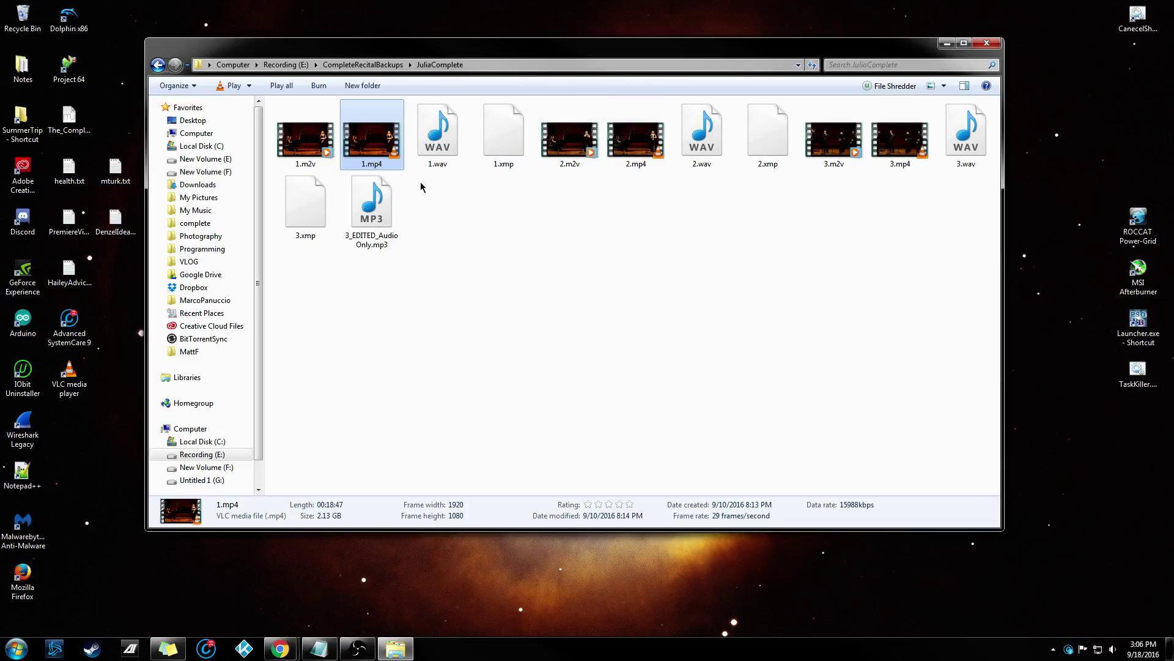
pyautogui.keyDown('ctrl'); pyautogui.click(637, 149); pyautogui.keyUp('ctrl')
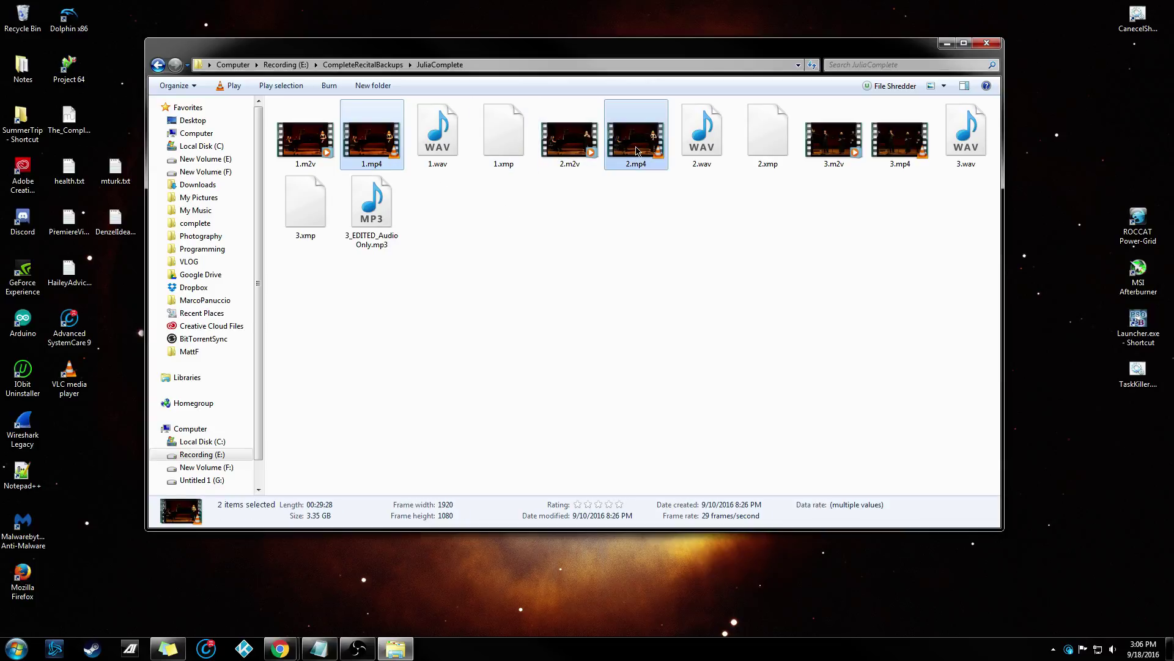
pyautogui.keyDown('ctrl'); pyautogui.click(890, 160); pyautogui.keyUp('ctrl')
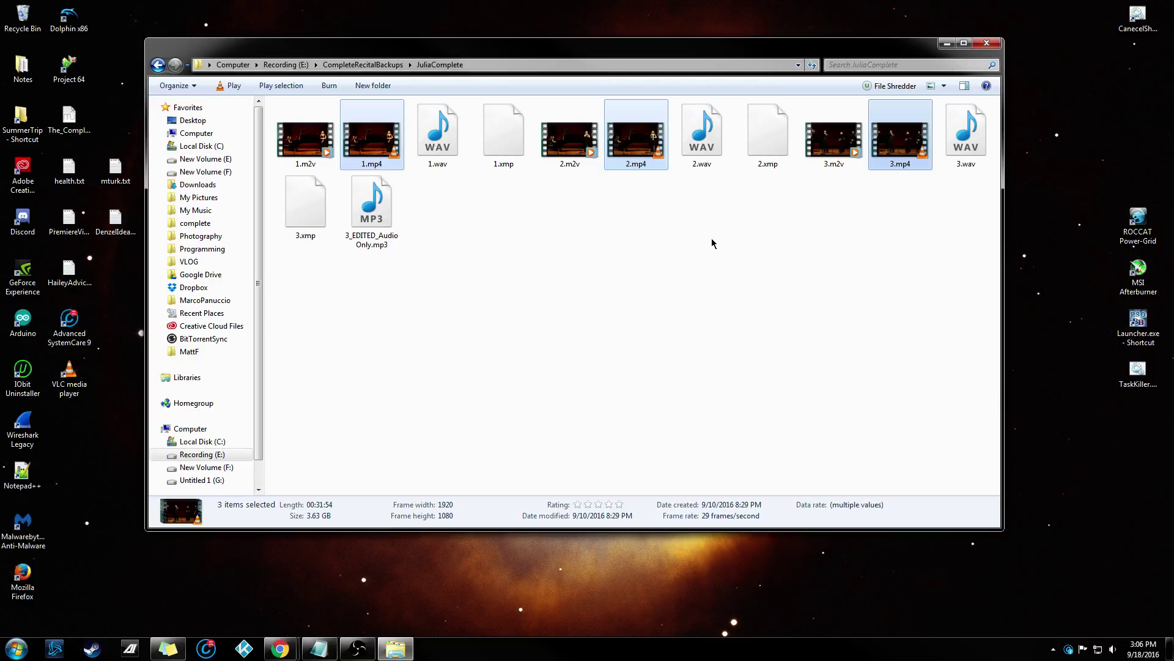
# Launch Adobe Media Encoder and add 1.mp4 from the JuliaComplete folder to its encoding queue.
pyautogui.click(556, 236)
pyautogui.click(398, 142)
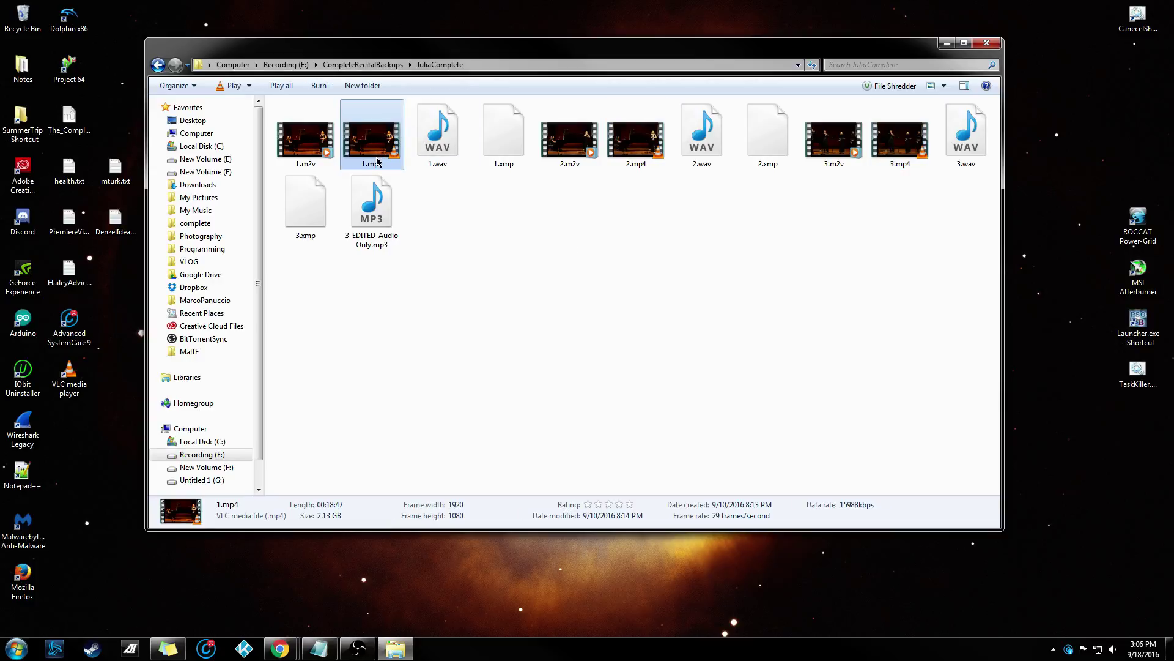
pyautogui.press('super')
pyautogui.write('media')
pyautogui.press('Return')
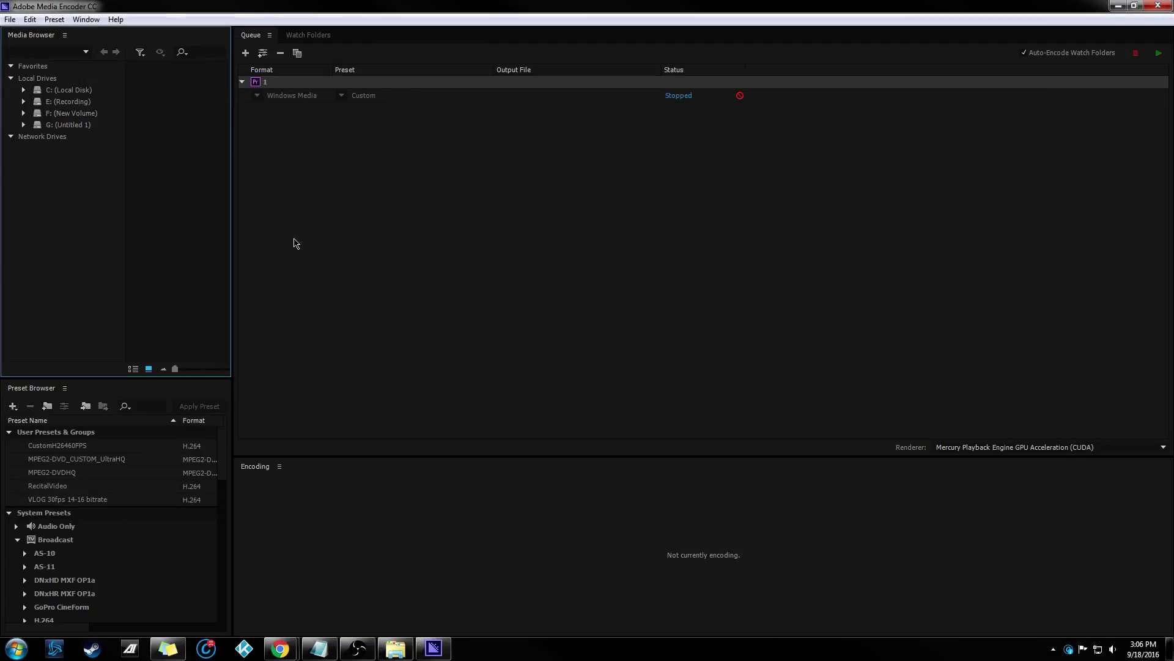
pyautogui.hotkey('alt', 'Tab')
pyautogui.moveTo(358, 160); pyautogui.dragTo(1037, 180)
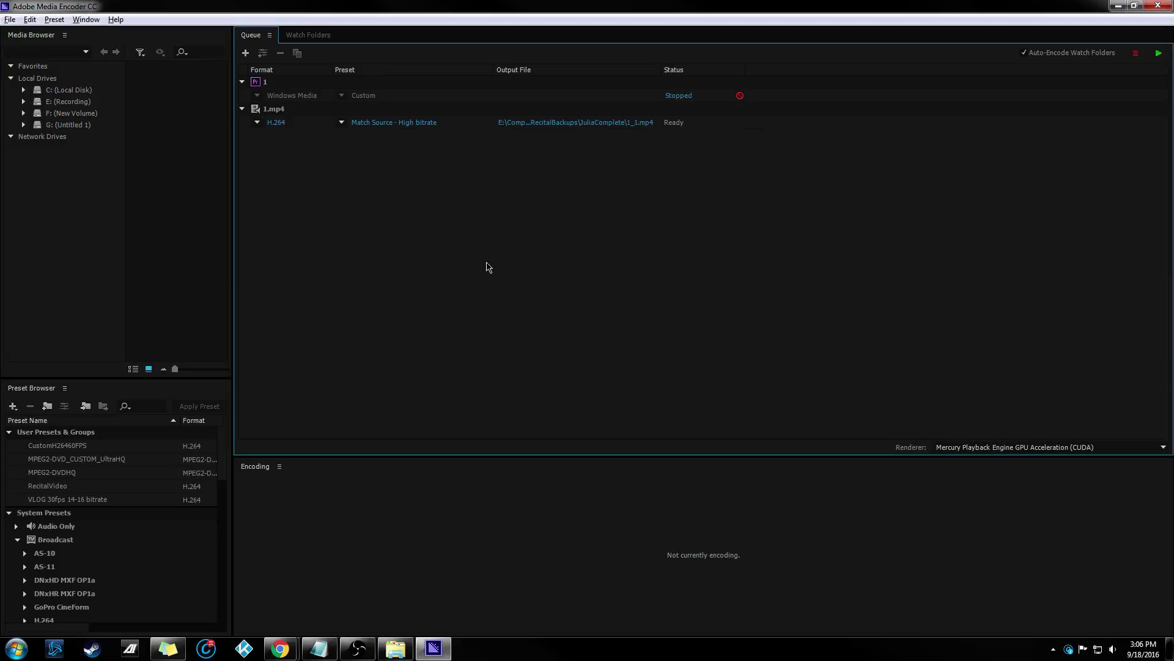
# Open the export settings of the queued 1.mp4 and set its format to MPEG2-DVD.
pyautogui.click(274, 110)
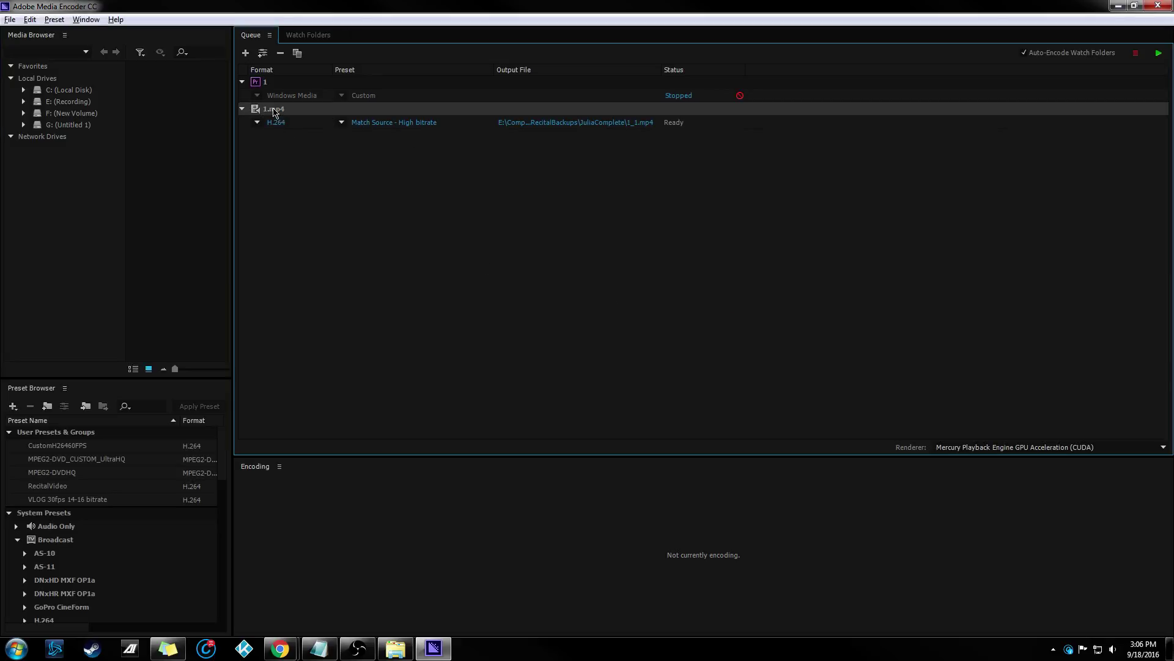
pyautogui.click(276, 124)
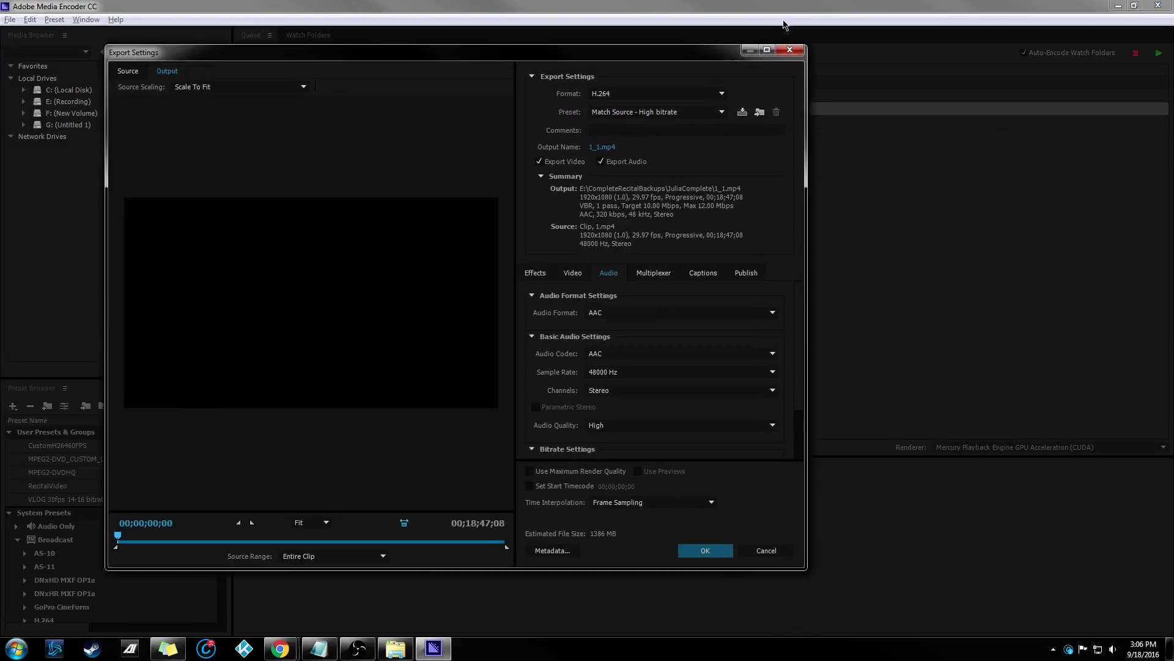
pyautogui.click(772, 51)
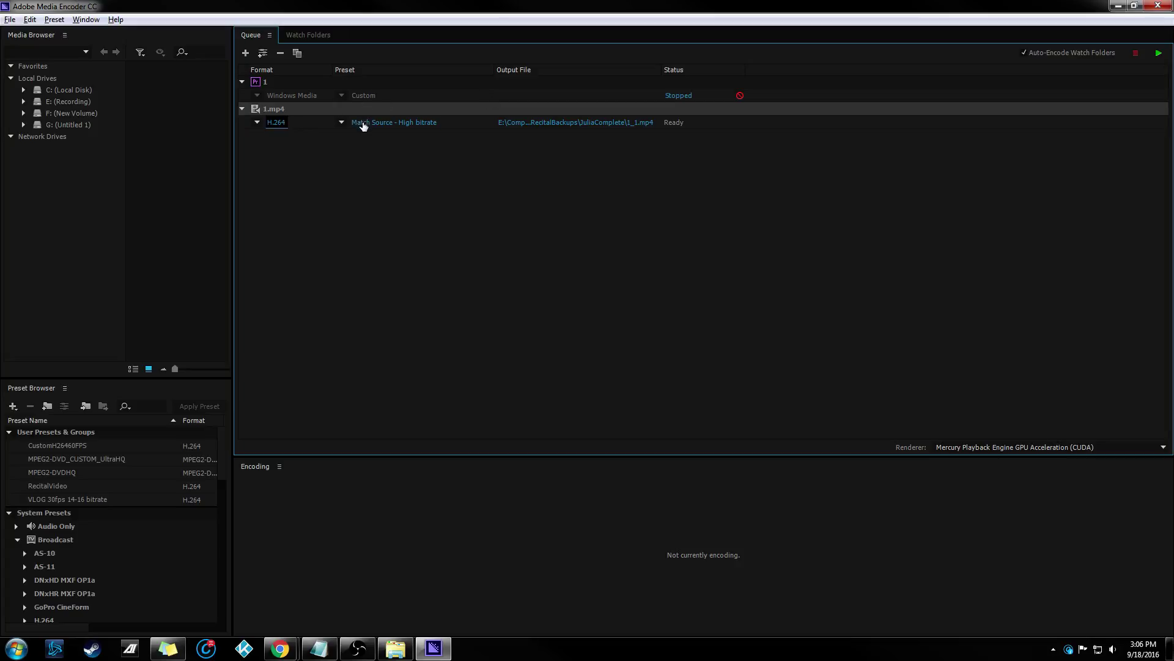
pyautogui.click(362, 125)
pyautogui.click(654, 93)
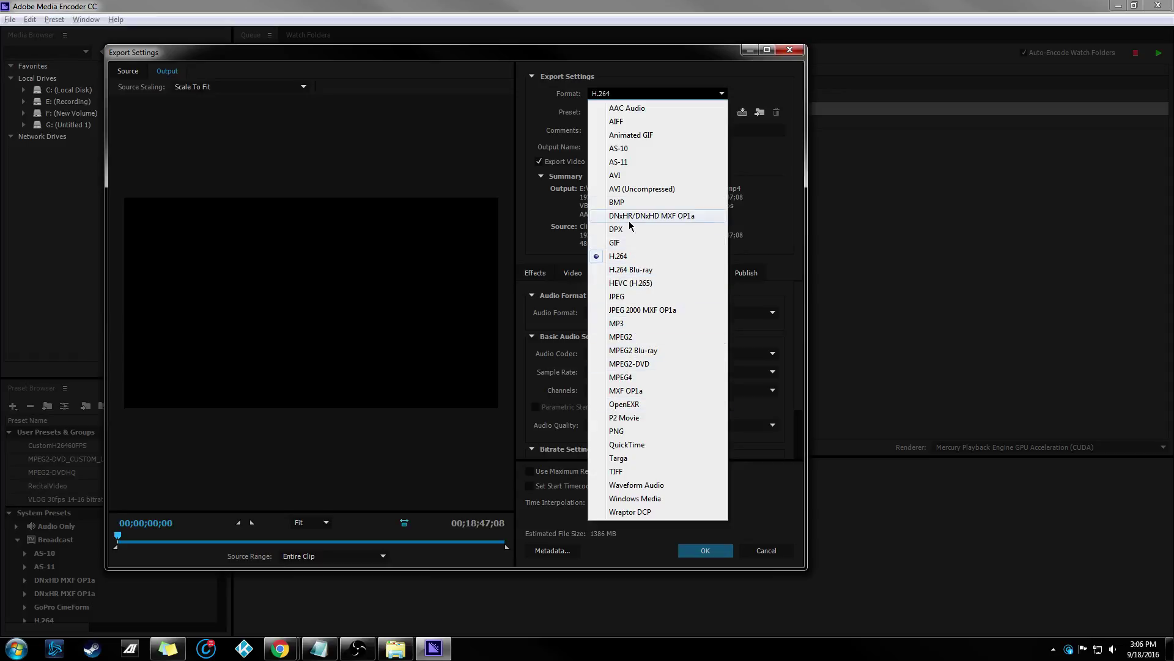
pyautogui.click(778, 150)
pyautogui.click(697, 94)
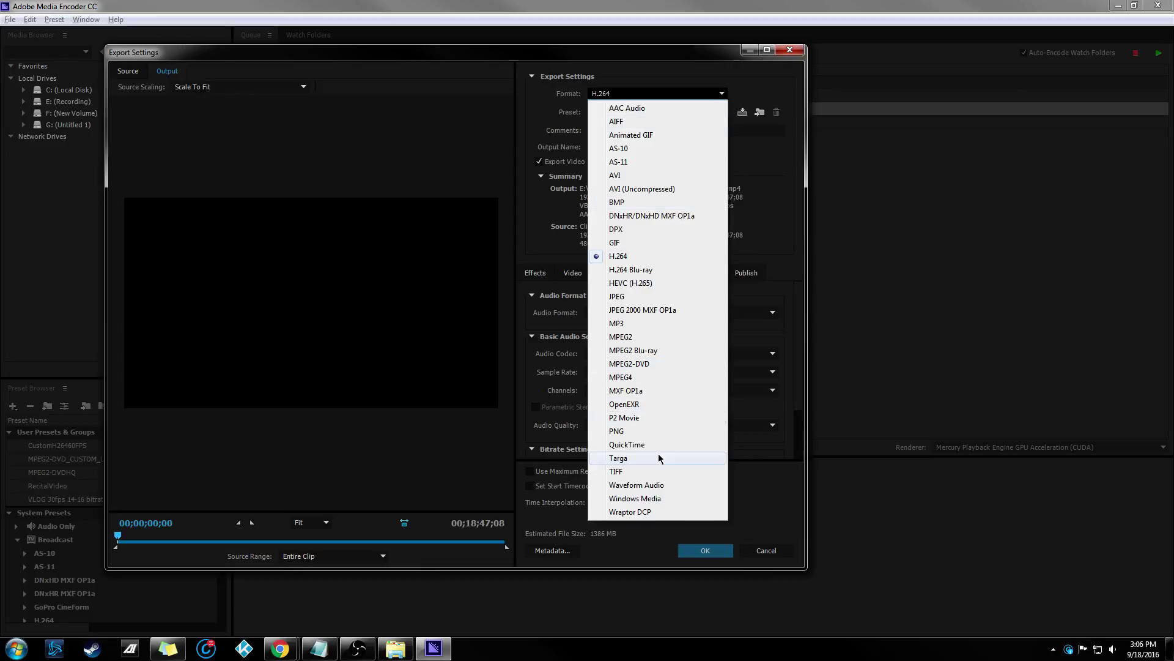
pyautogui.click(639, 363)
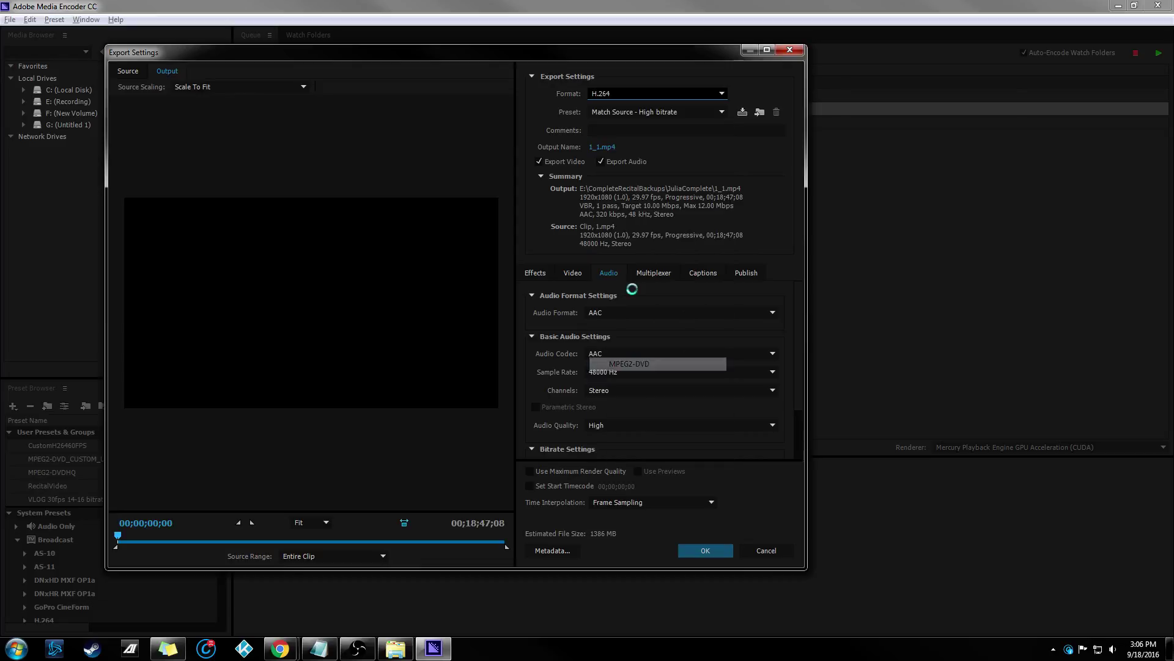
# Apply the MPEG2-DVDHQ preset to the export of 1.mp4.
pyautogui.click(654, 116)
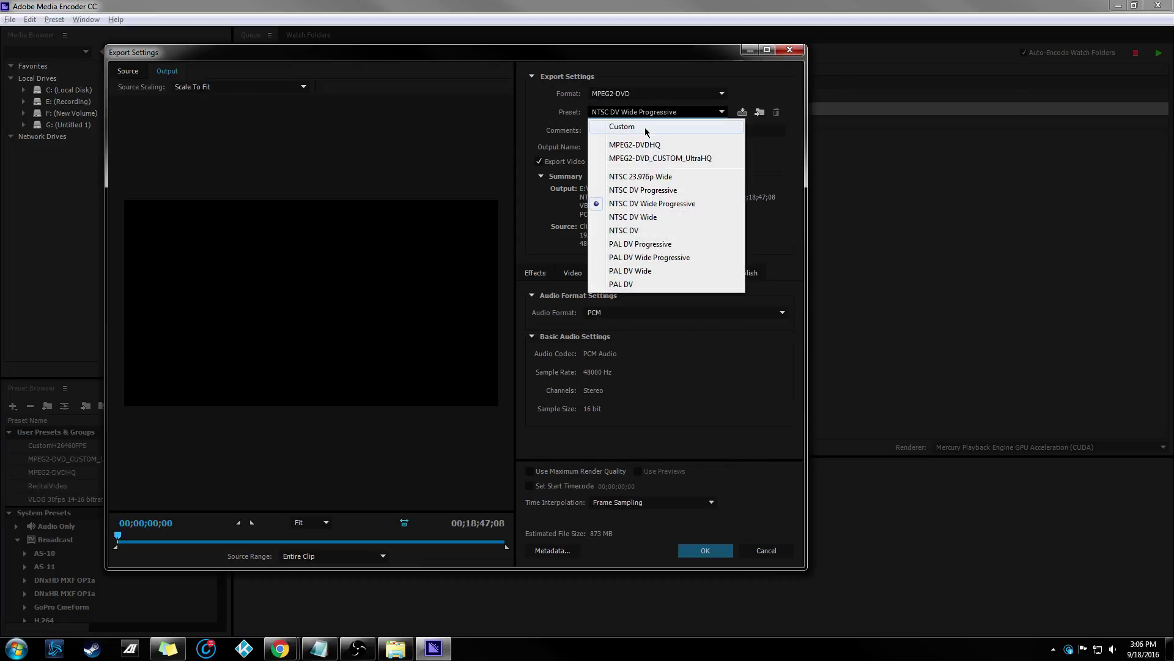
pyautogui.click(654, 121)
pyautogui.click(654, 116)
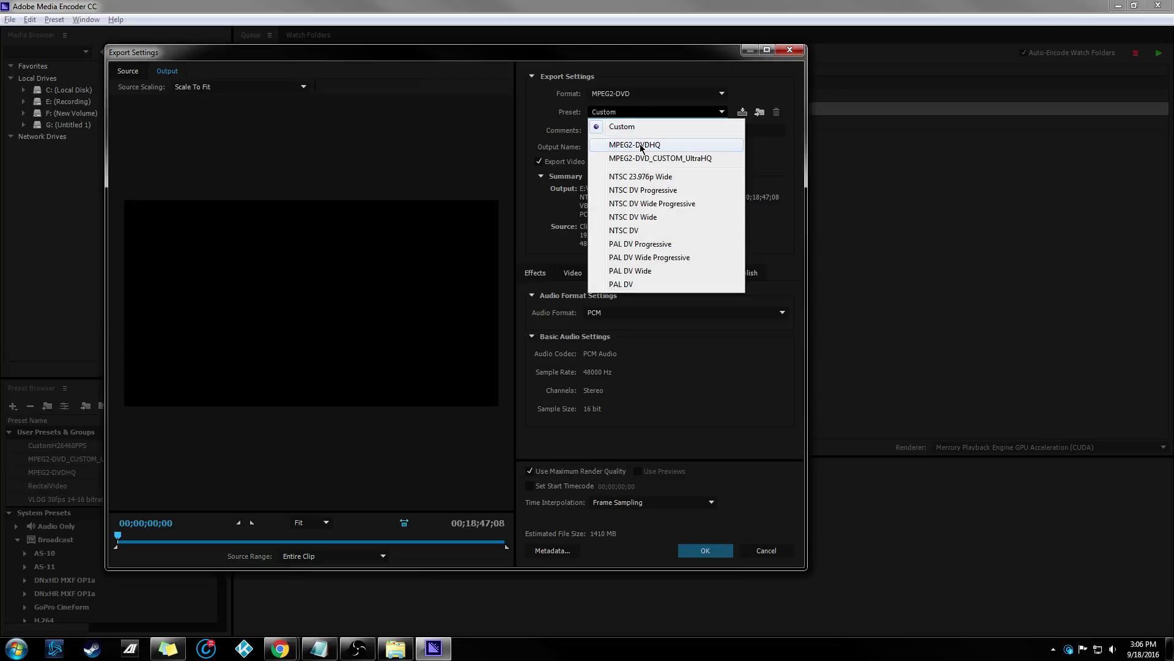
pyautogui.click(640, 145)
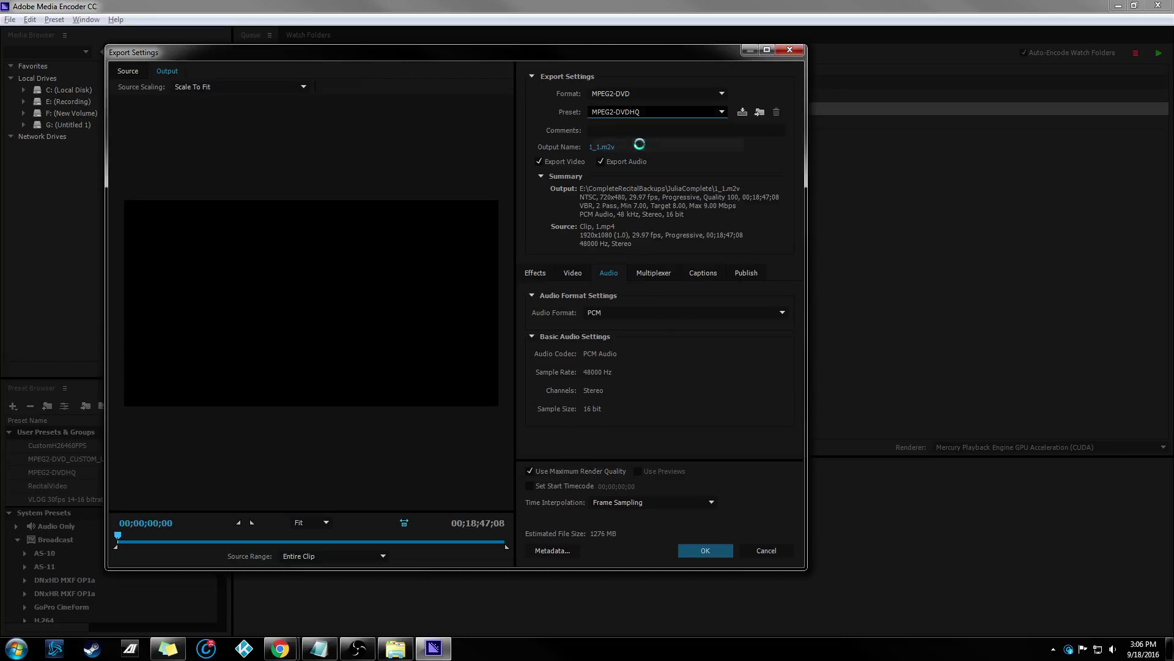
# Review the video export settings and set the minimum and target bitrates to 9 Mbps.
pyautogui.click(572, 275)
pyautogui.moveTo(751, 312)
pyautogui.mouseDown()
pyautogui.moveTo(704, 312)
pyautogui.moveTo(751, 312)
pyautogui.mouseUp()
pyautogui.scroll(-2, 716, 330)
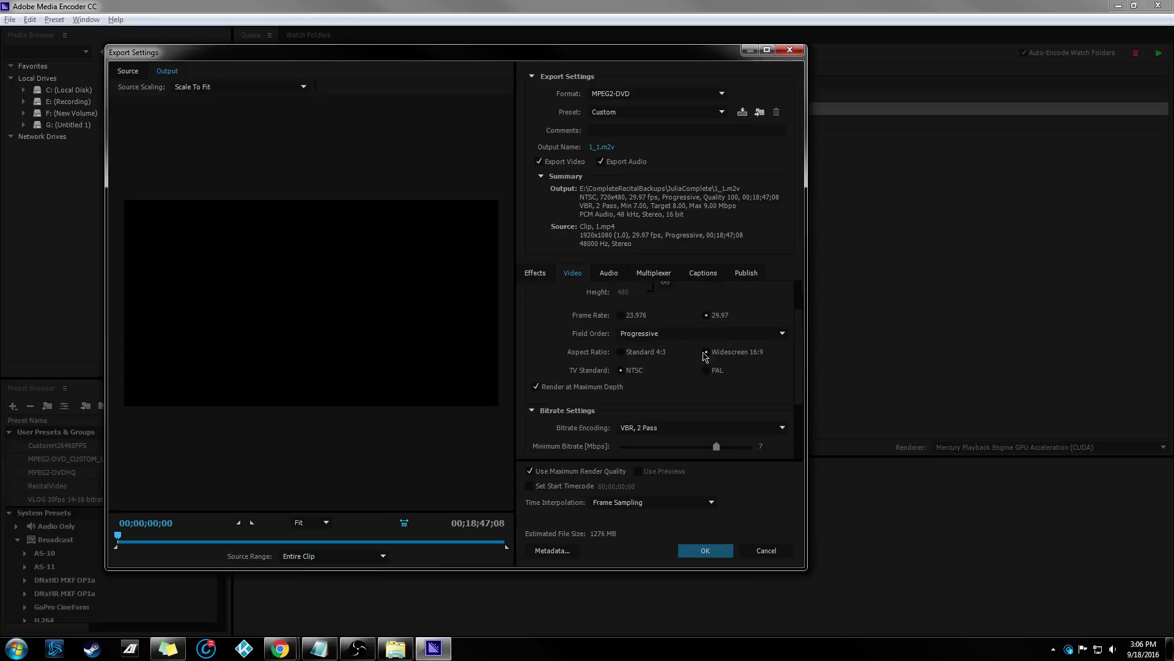
pyautogui.scroll(-1, 607, 342)
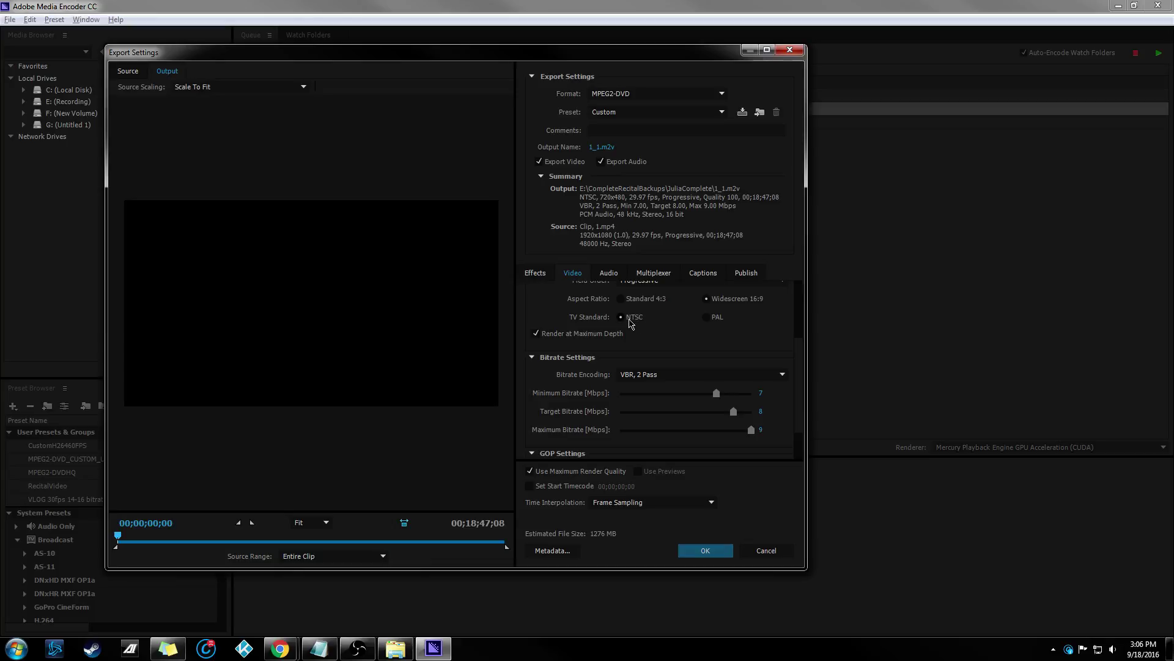
pyautogui.click(645, 372)
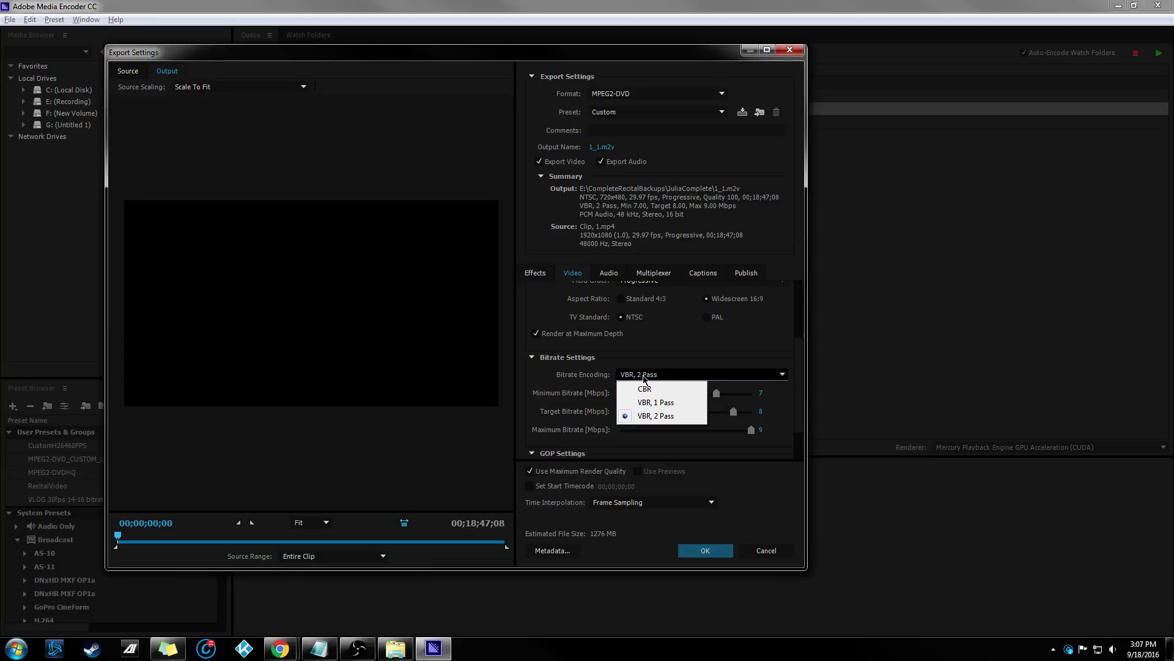
pyautogui.click(644, 370)
pyautogui.moveTo(717, 393); pyautogui.dragTo(742, 393)
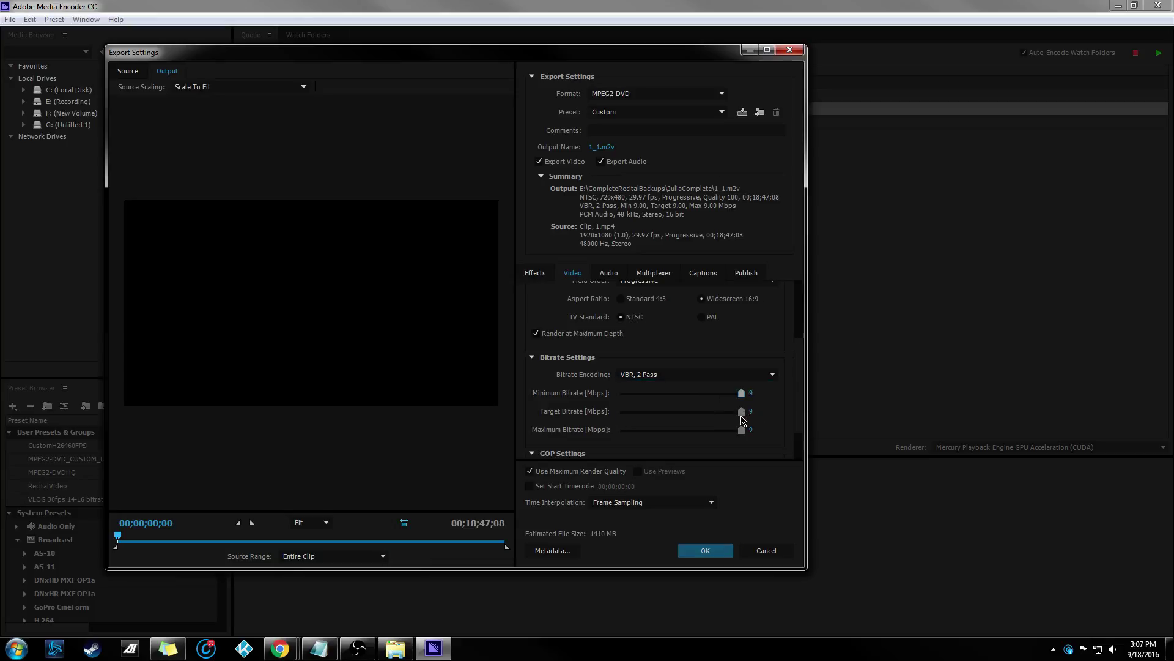
pyautogui.scroll(-2, 800, 419)
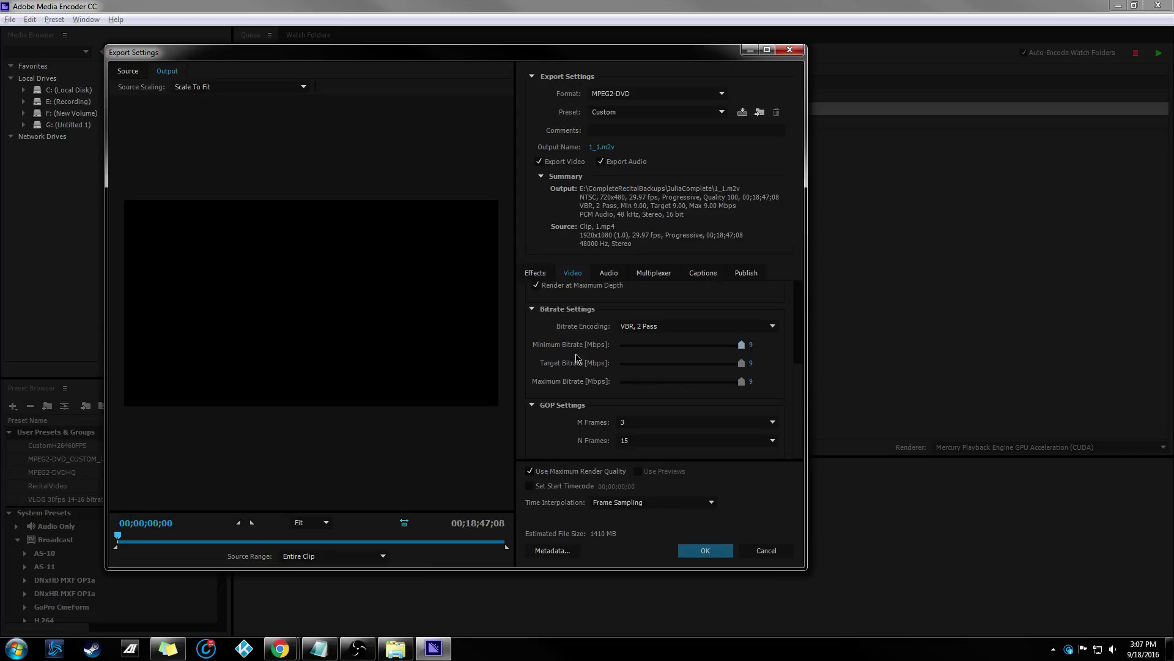
# Look through the existing 1.m2v, 2.m2v and 3.m2v files in the export's save location, without saving.
pyautogui.click(602, 147)
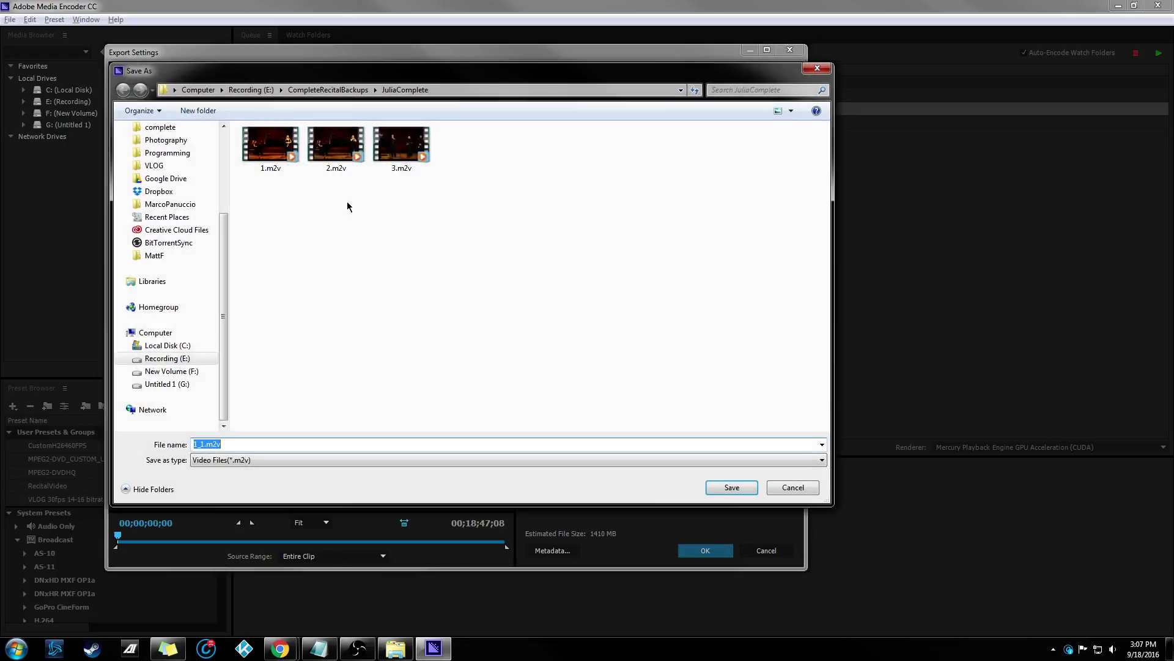
pyautogui.click(264, 147)
pyautogui.click(335, 147)
pyautogui.click(400, 150)
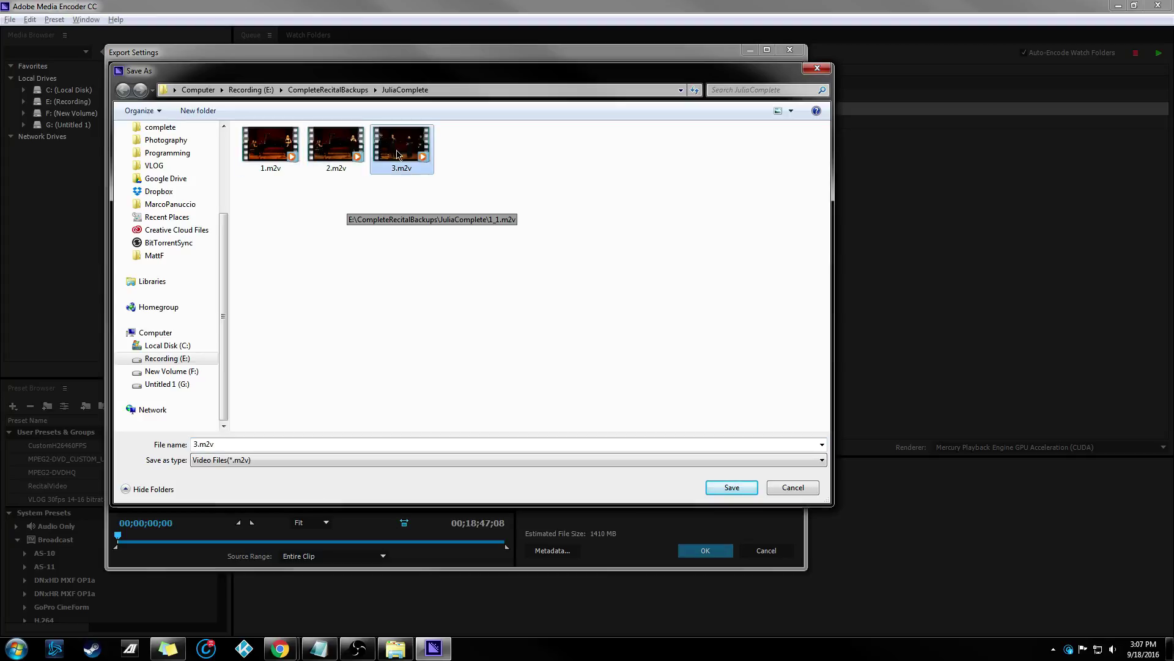
pyautogui.click(792, 488)
# Accept the export settings for the queued 1.mp4 and return to the JuliaComplete folder.
pyautogui.click(704, 551)
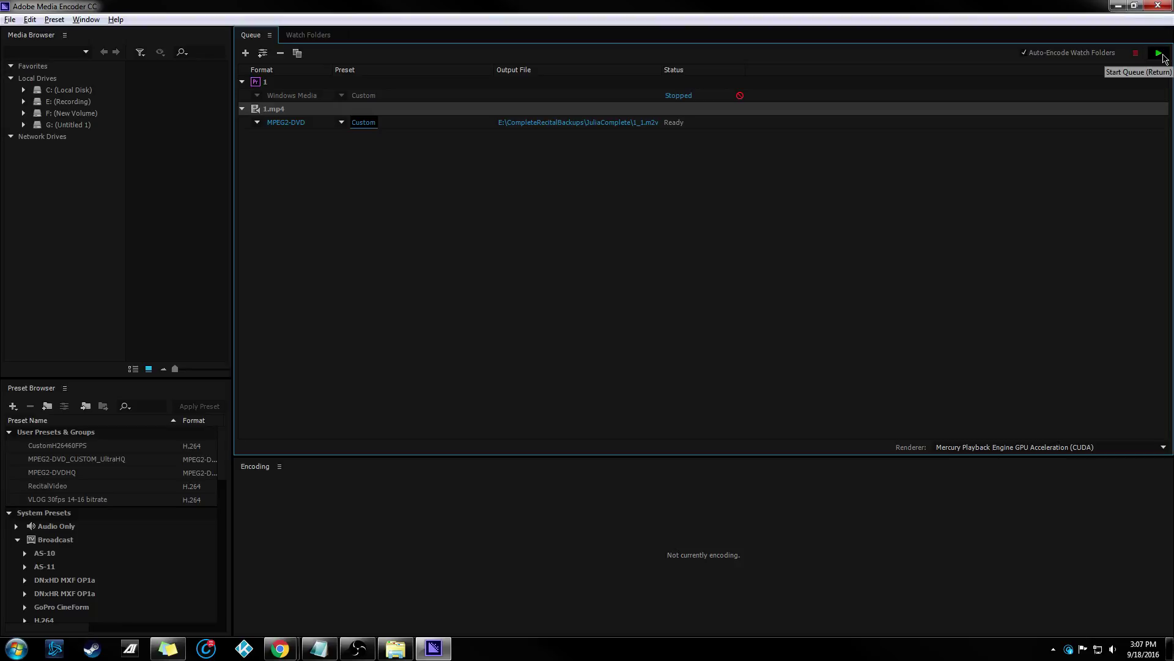
pyautogui.click(1081, 157)
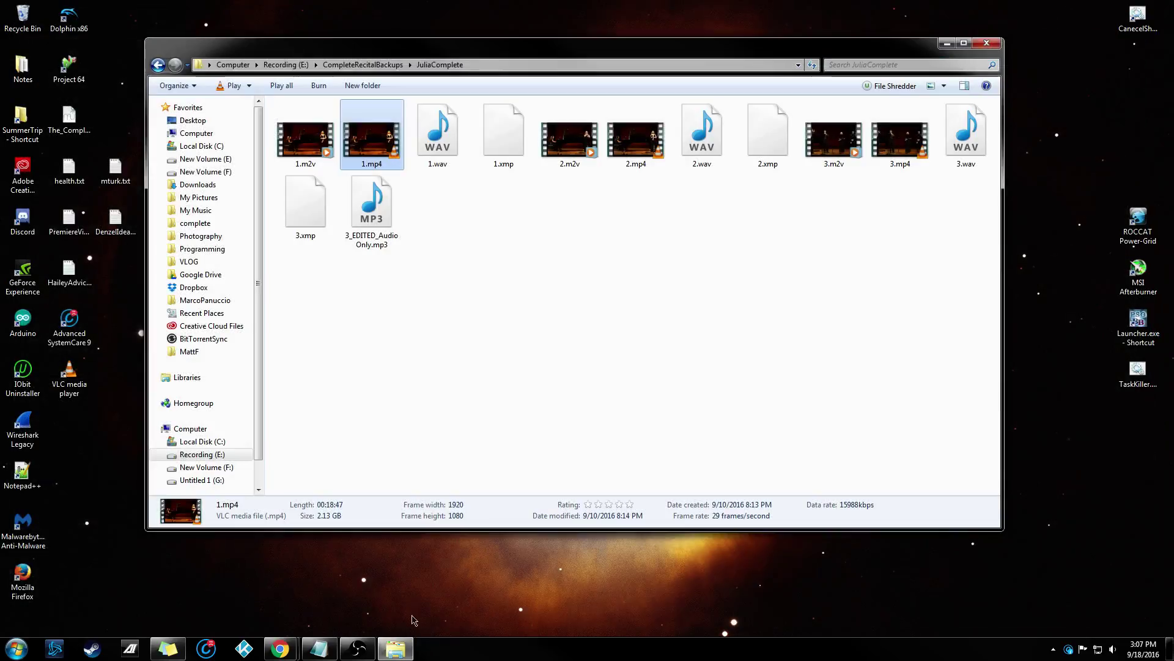
# Examine the encoded files starting from 1.m2v, and select 2.m2v, 2.wav and 2.xmp together.
pyautogui.click(309, 152)
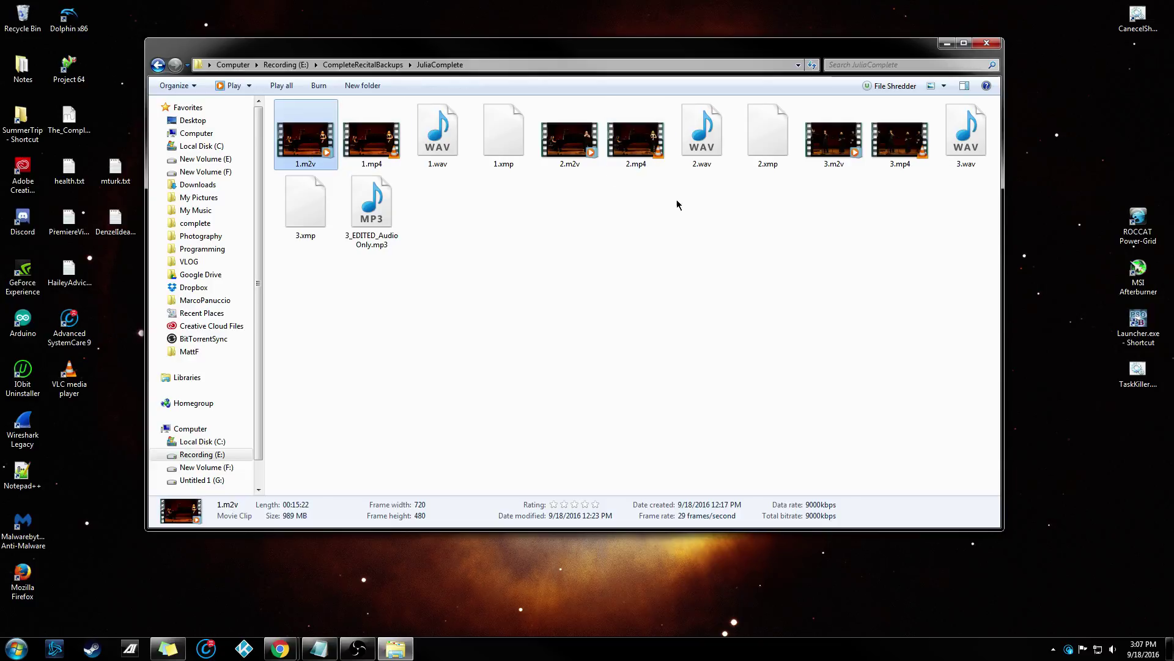
pyautogui.press('Right')
pyautogui.press('Right')
pyautogui.press('Right')
pyautogui.press('Right')
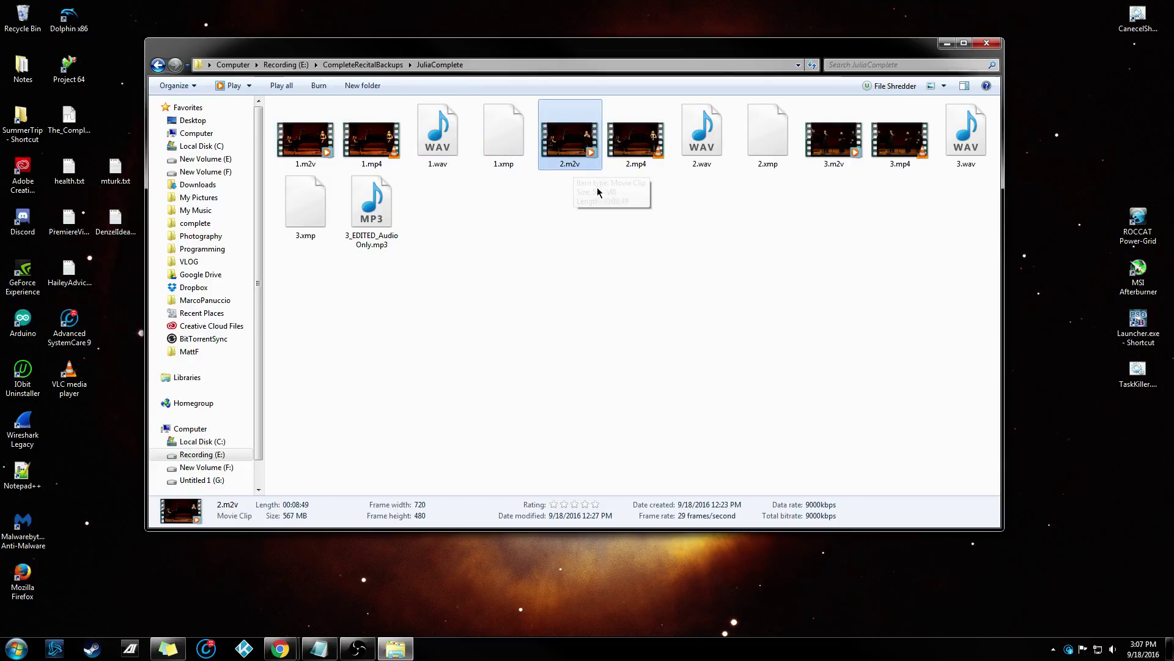
pyautogui.keyDown('ctrl'); pyautogui.click(695, 153); pyautogui.keyUp('ctrl')
pyautogui.keyDown('ctrl'); pyautogui.click(767, 134); pyautogui.keyUp('ctrl')
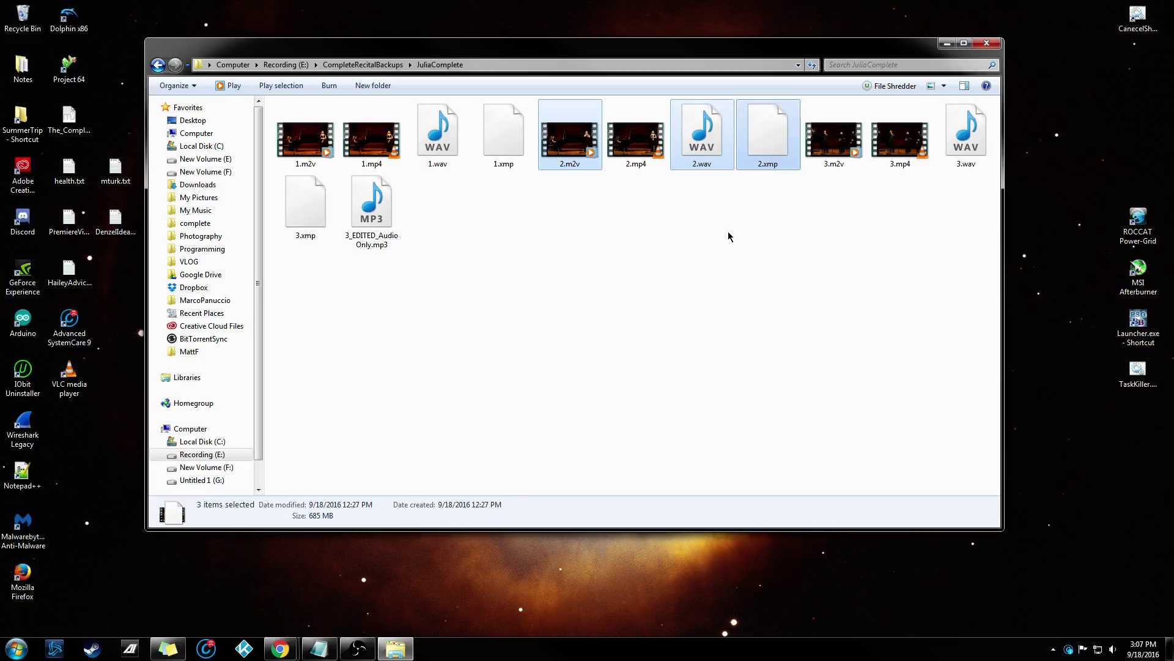
# Examine the file details of 2.xmp, 2.wav and 2.m2v in the JuliaComplete folder.
pyautogui.click(765, 138)
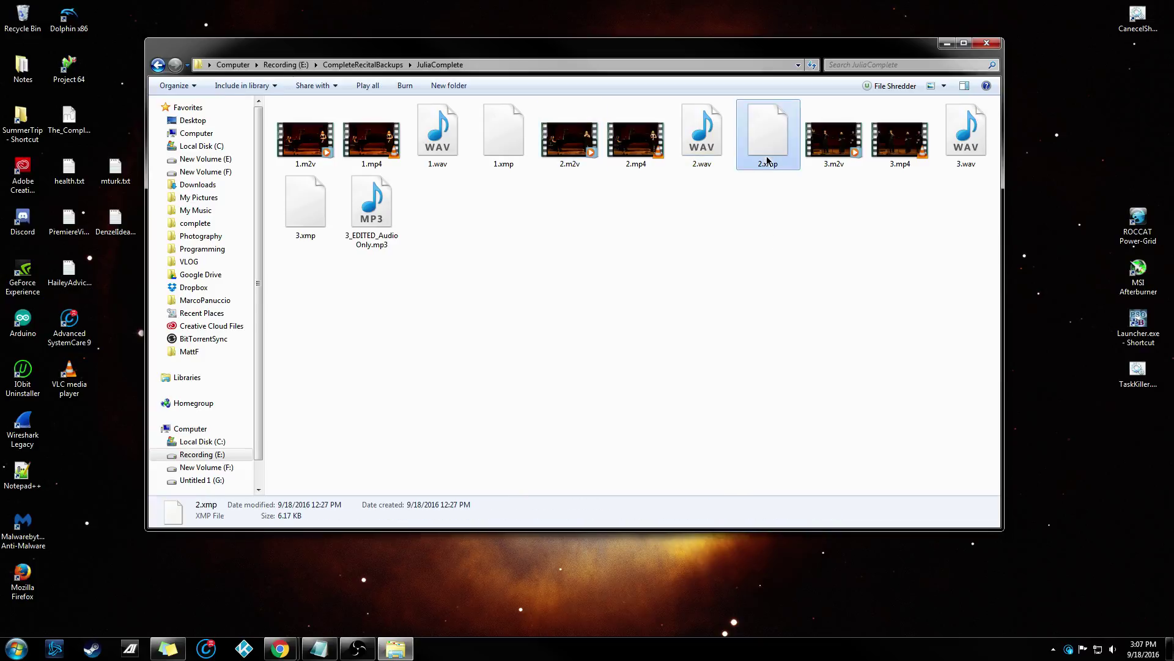
pyautogui.click(702, 134)
pyautogui.click(569, 137)
pyautogui.click(740, 149)
pyautogui.click(704, 142)
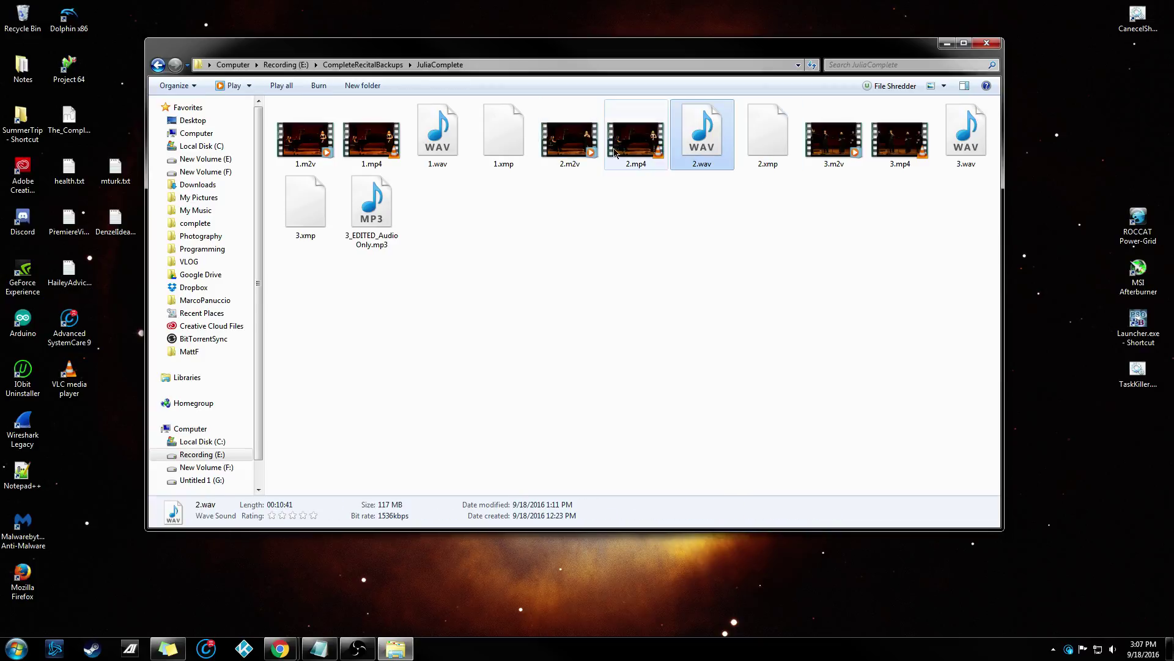
pyautogui.click(747, 160)
pyautogui.click(568, 157)
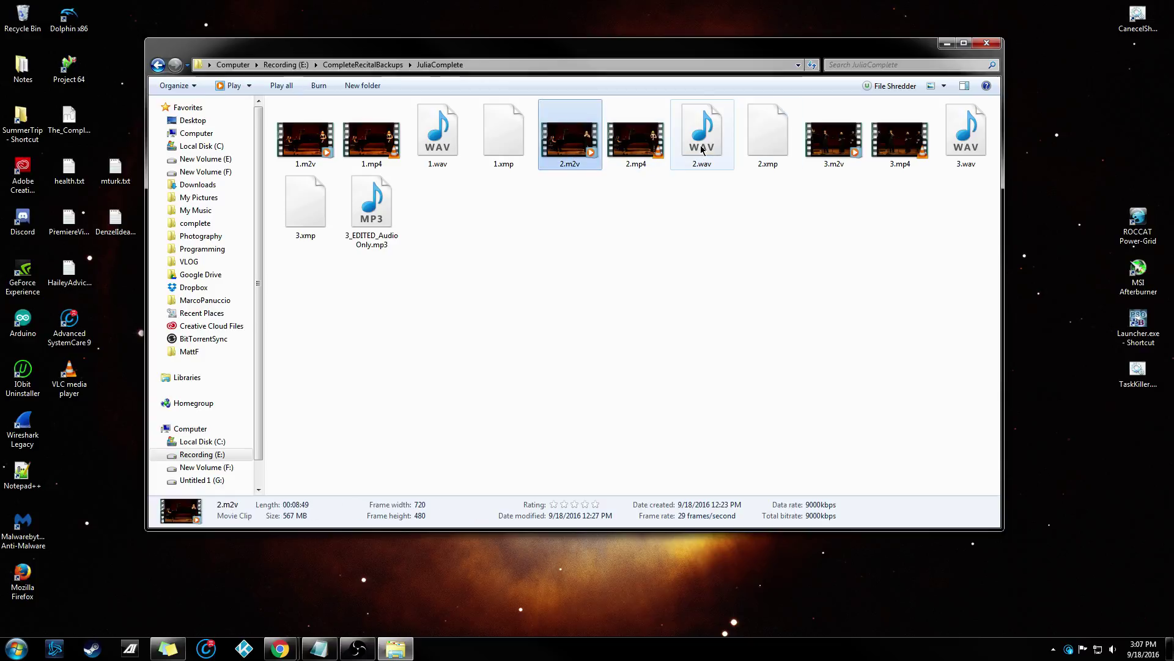
pyautogui.click(701, 153)
# Launch Photoshop.
pyautogui.press('super')
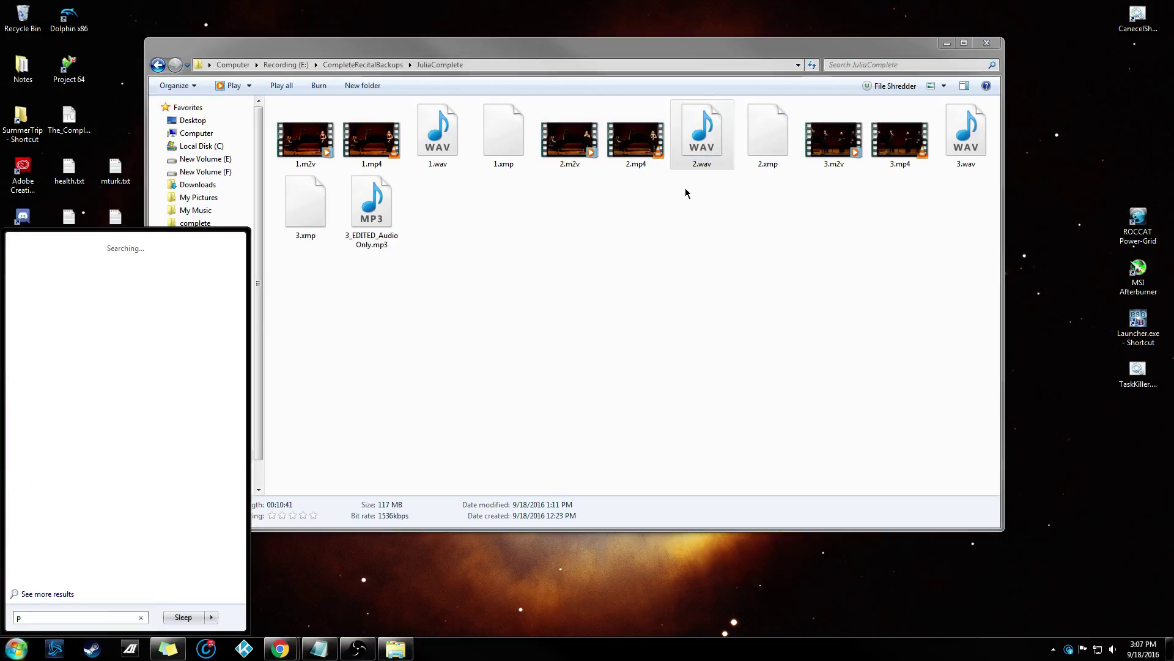
pyautogui.write('photoshop')
pyautogui.press('Return')
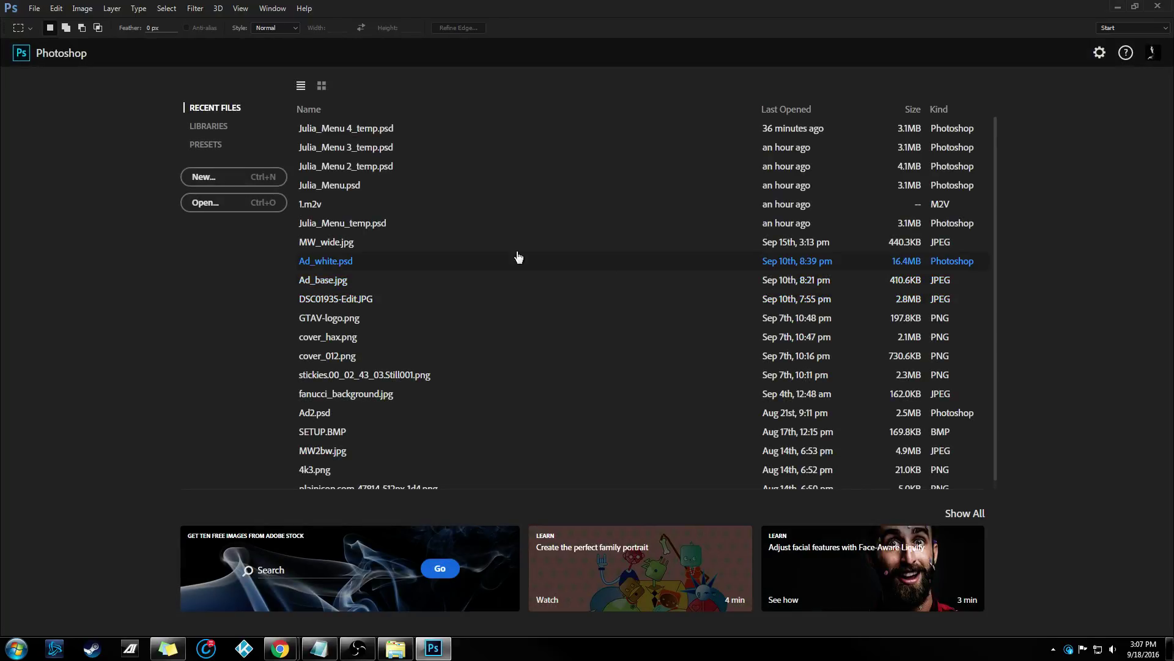
# Create a 720 × 480 pixel document with a transparent background, starting from the Film & Video HDV/HDTV 720p preset.
pyautogui.click(236, 180)
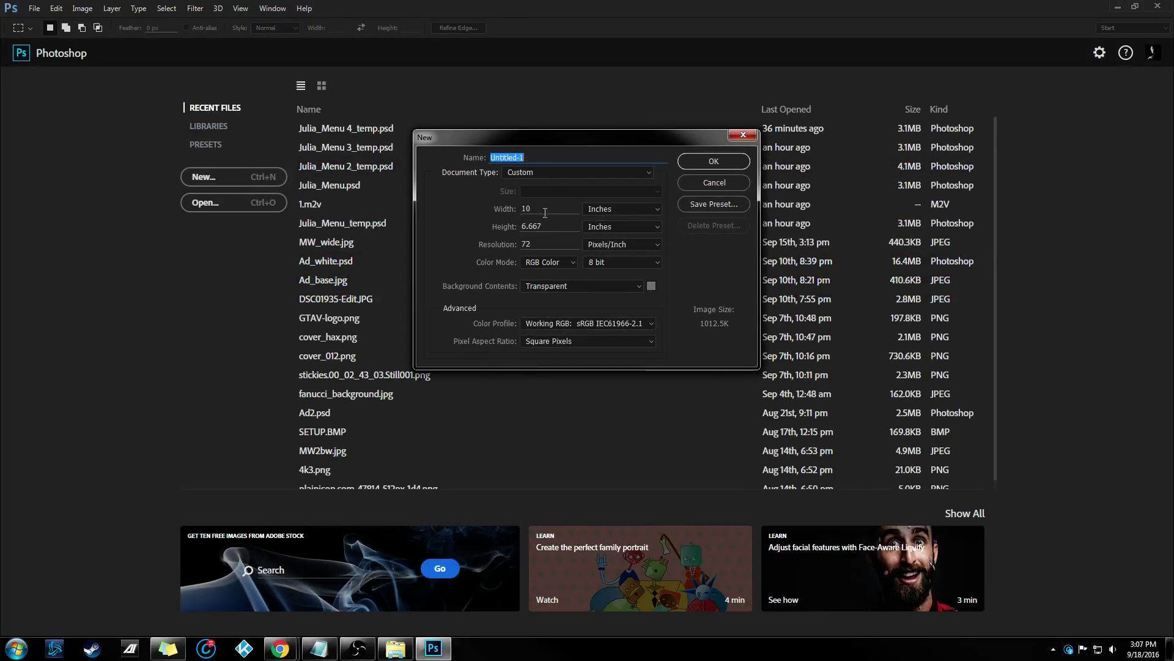
pyautogui.click(540, 178)
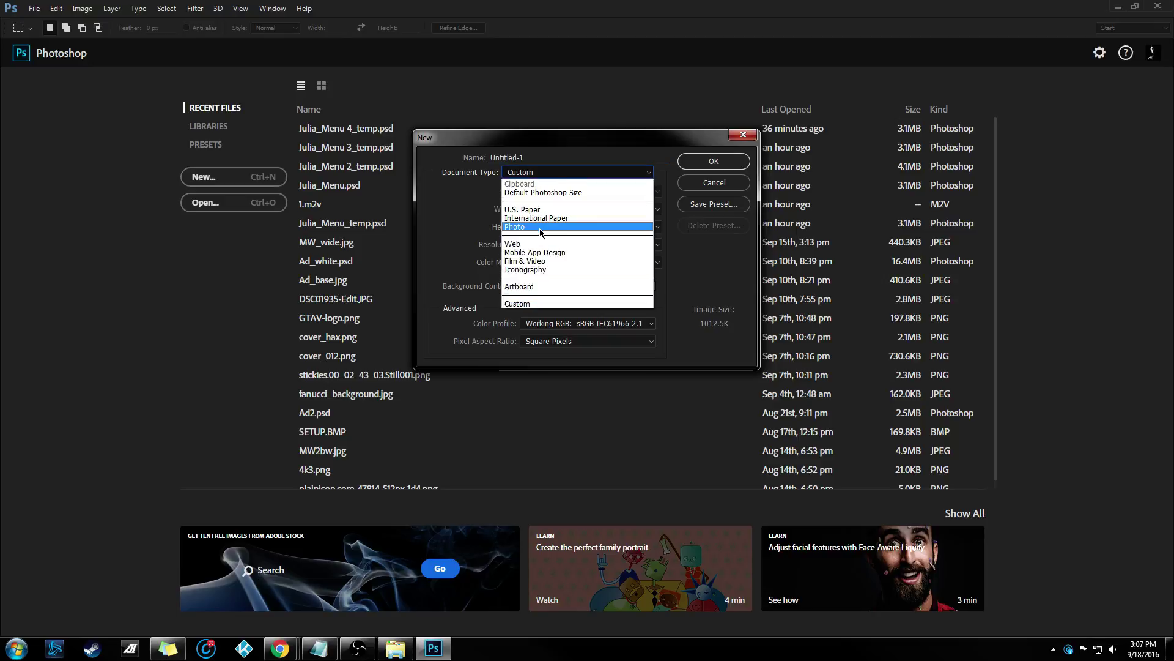
pyautogui.click(525, 261)
pyautogui.click(548, 195)
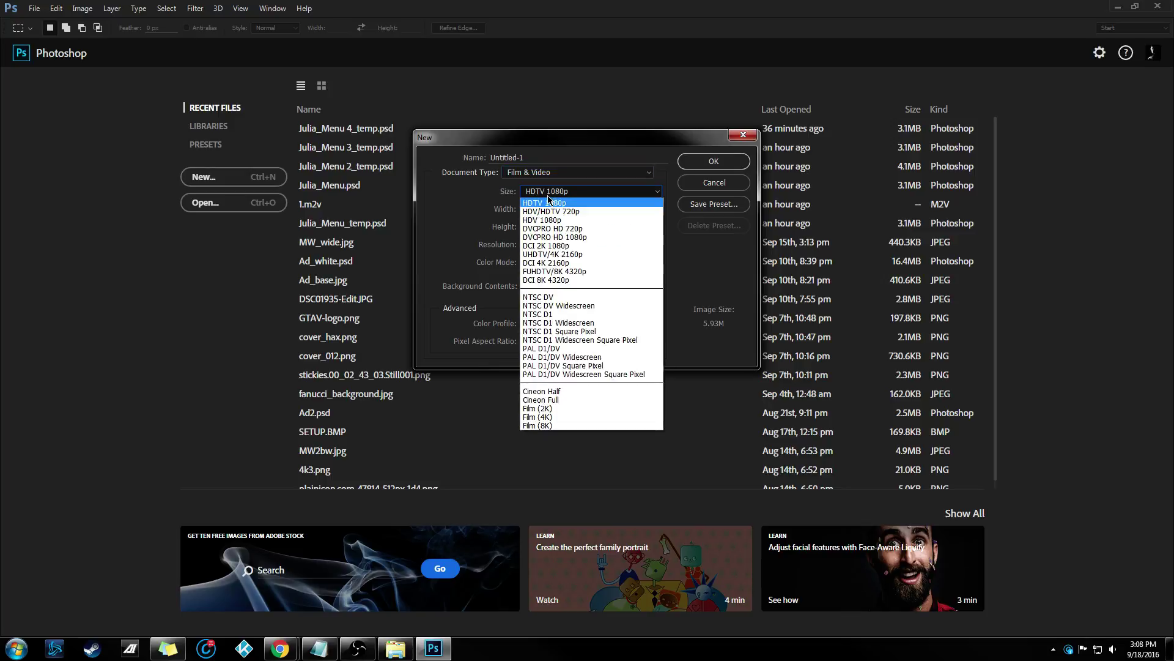
pyautogui.click(575, 212)
pyautogui.moveTo(574, 209); pyautogui.dragTo(472, 206)
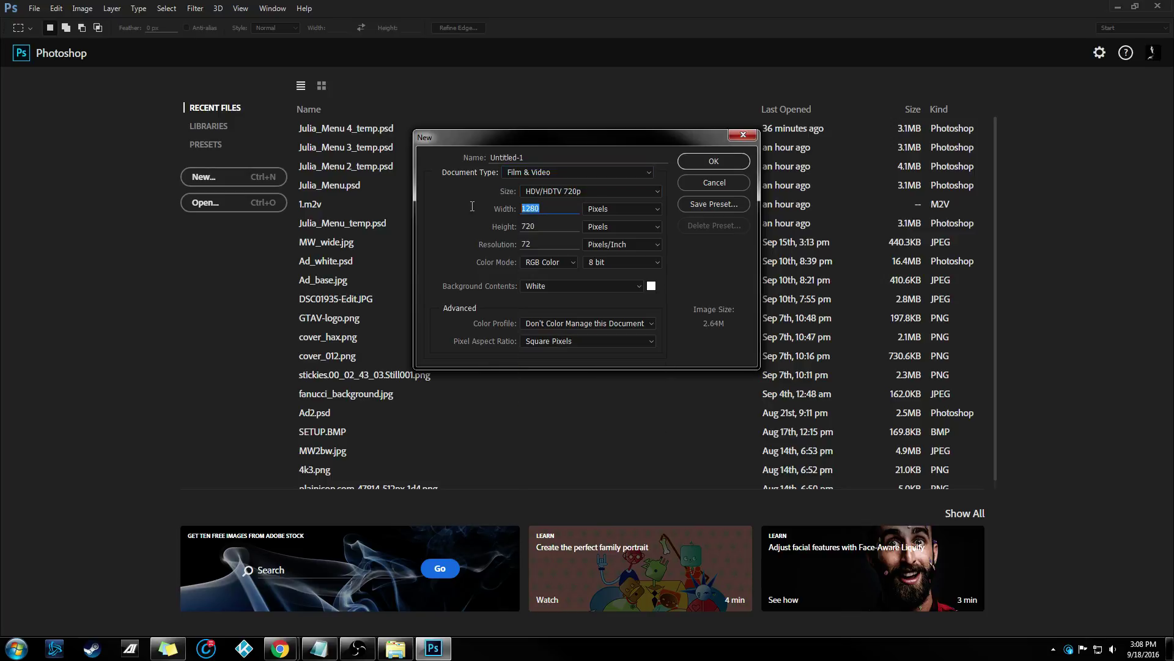
pyautogui.write('7')
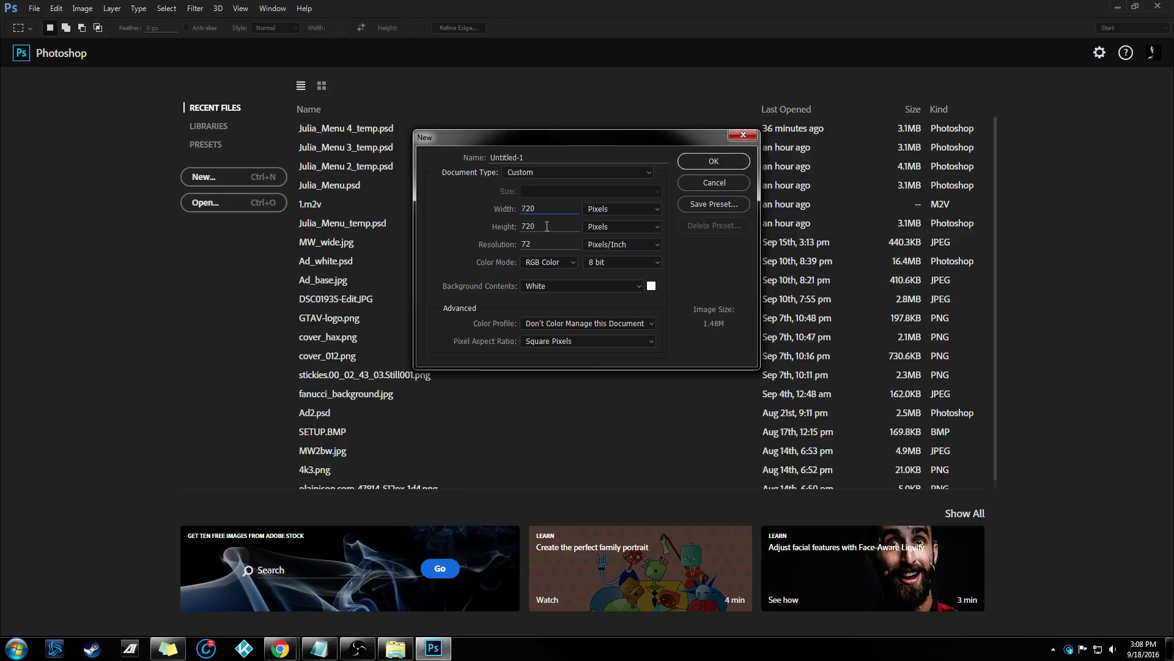
pyautogui.moveTo(547, 226); pyautogui.dragTo(490, 229)
pyautogui.write('480')
pyautogui.click(640, 286)
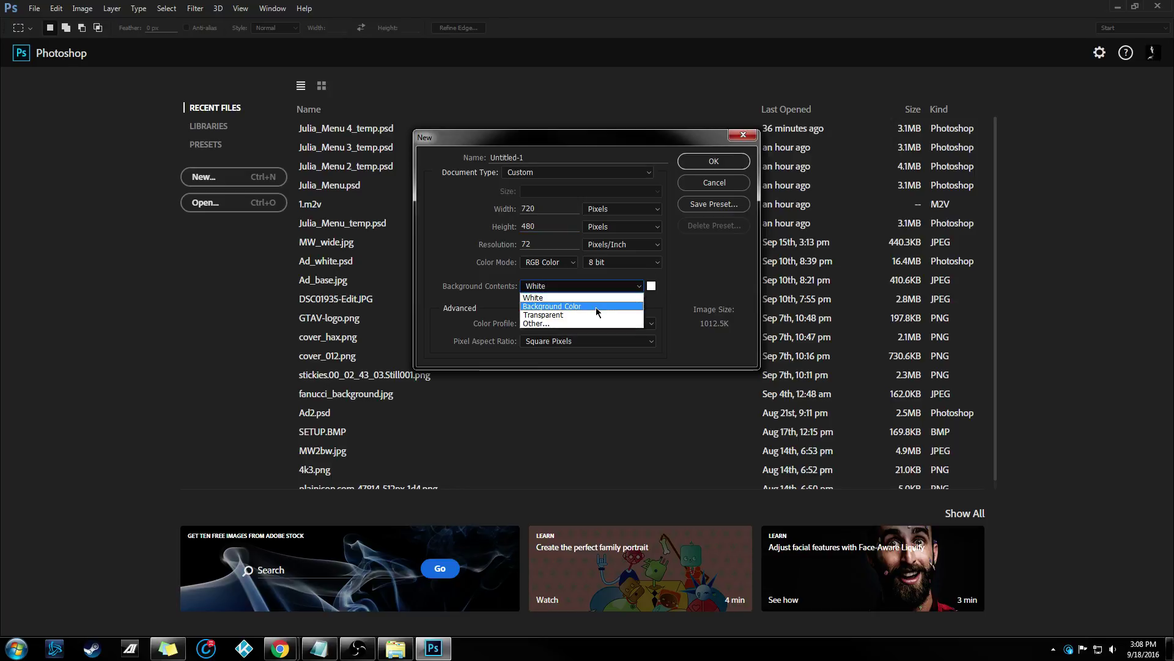
pyautogui.click(581, 314)
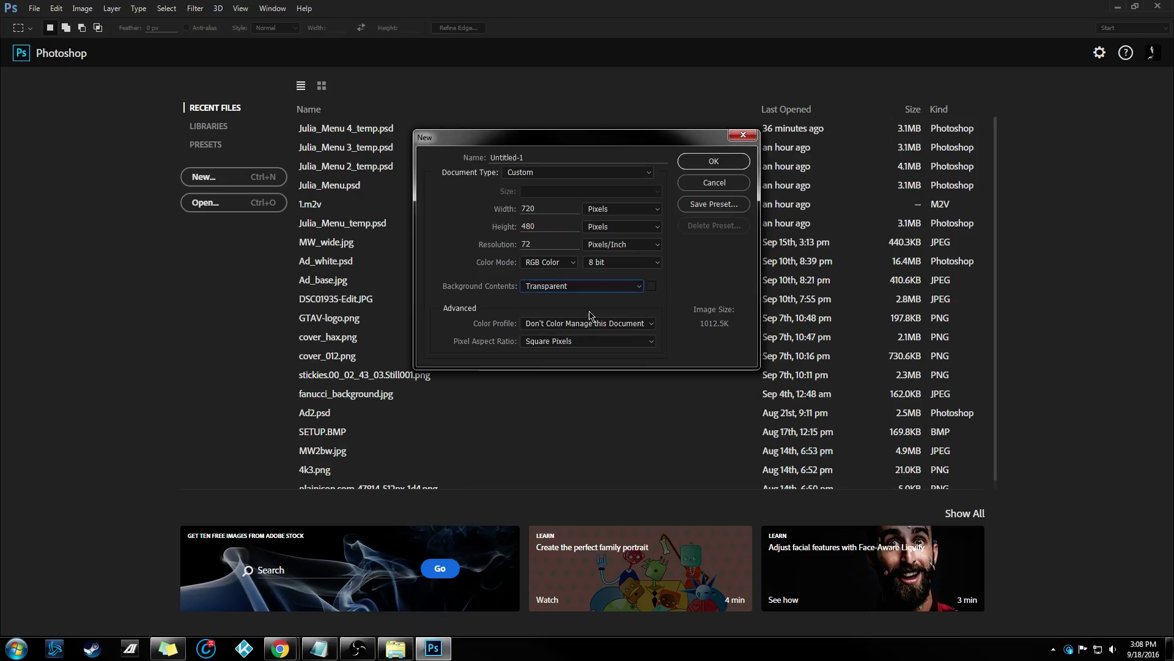
pyautogui.click(711, 161)
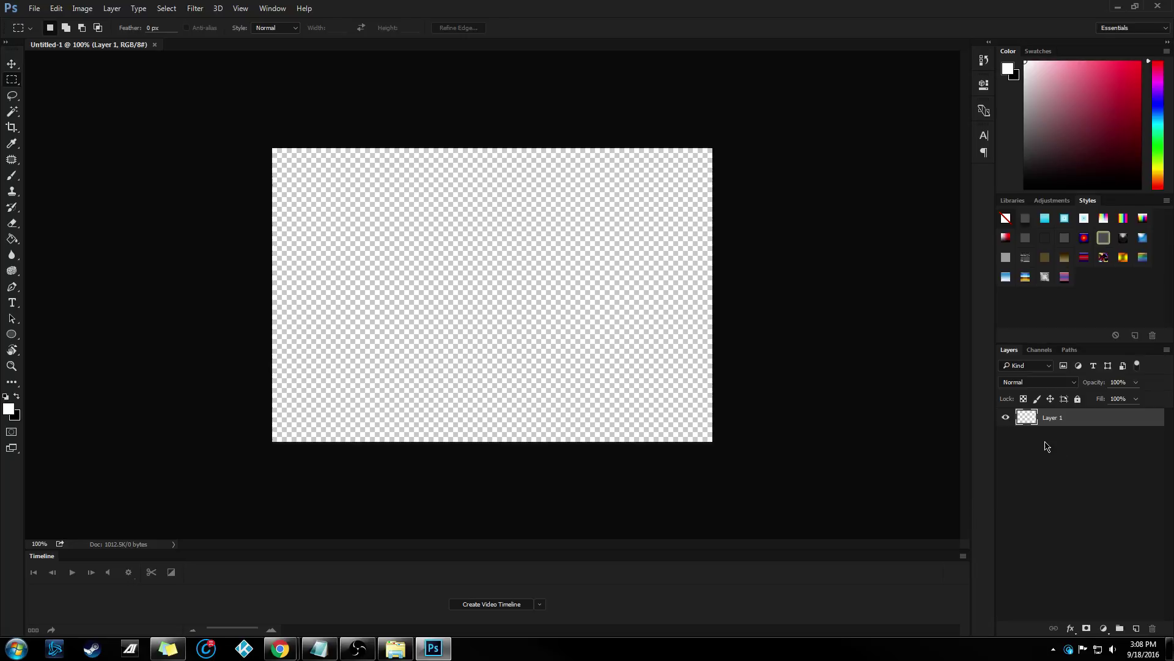
pyautogui.rightClick(1019, 451)
pyautogui.click(130, 119)
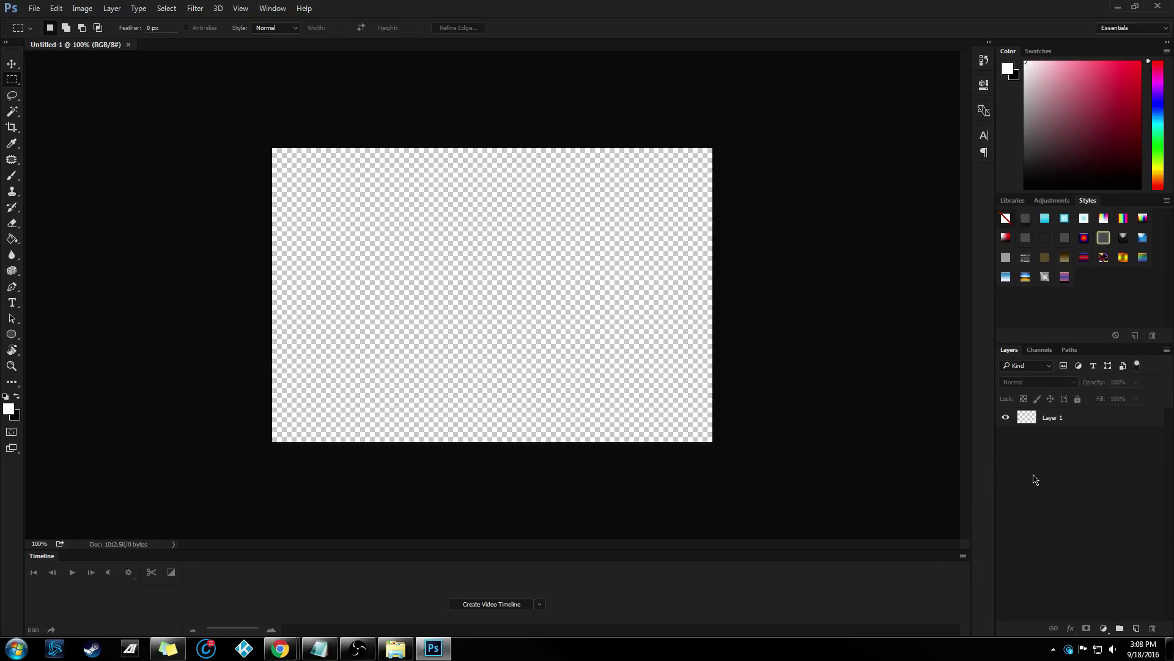
pyautogui.click(112, 9)
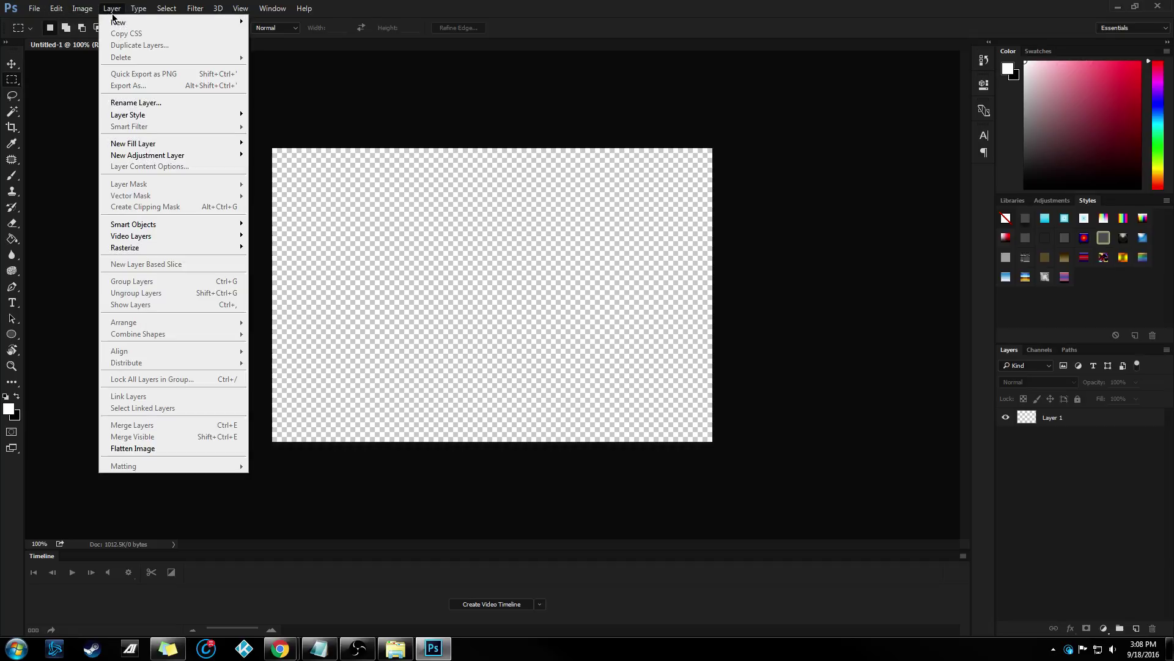
pyautogui.moveTo(228, 22)
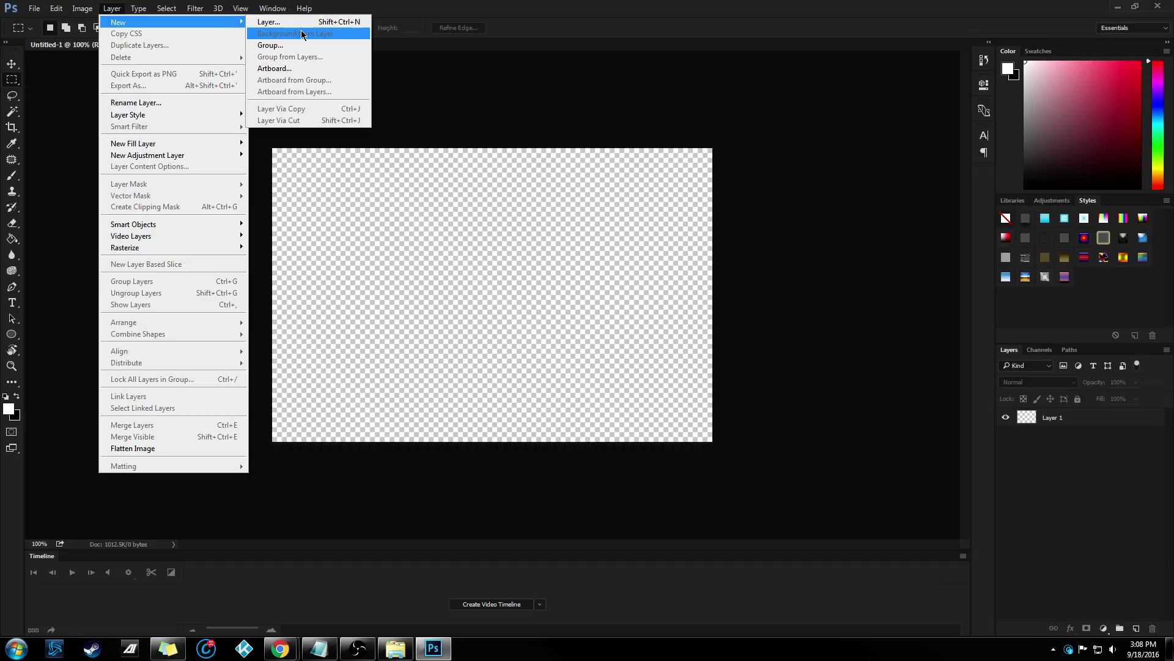
pyautogui.click(1081, 512)
pyautogui.rightClick(1048, 511)
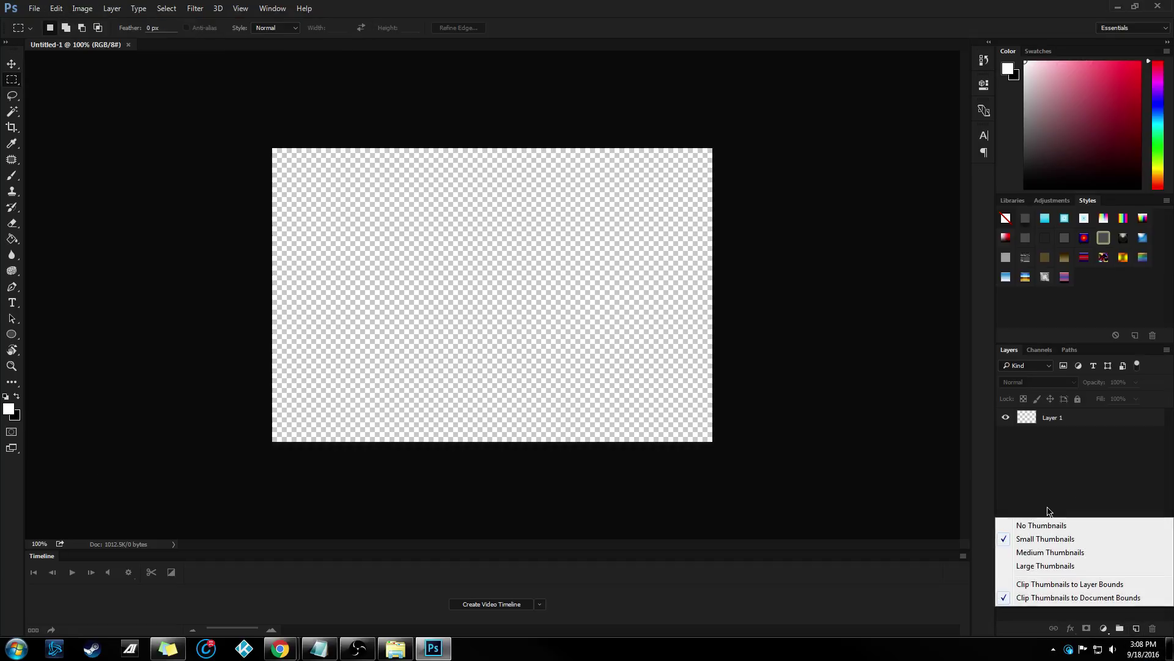
pyautogui.click(1064, 508)
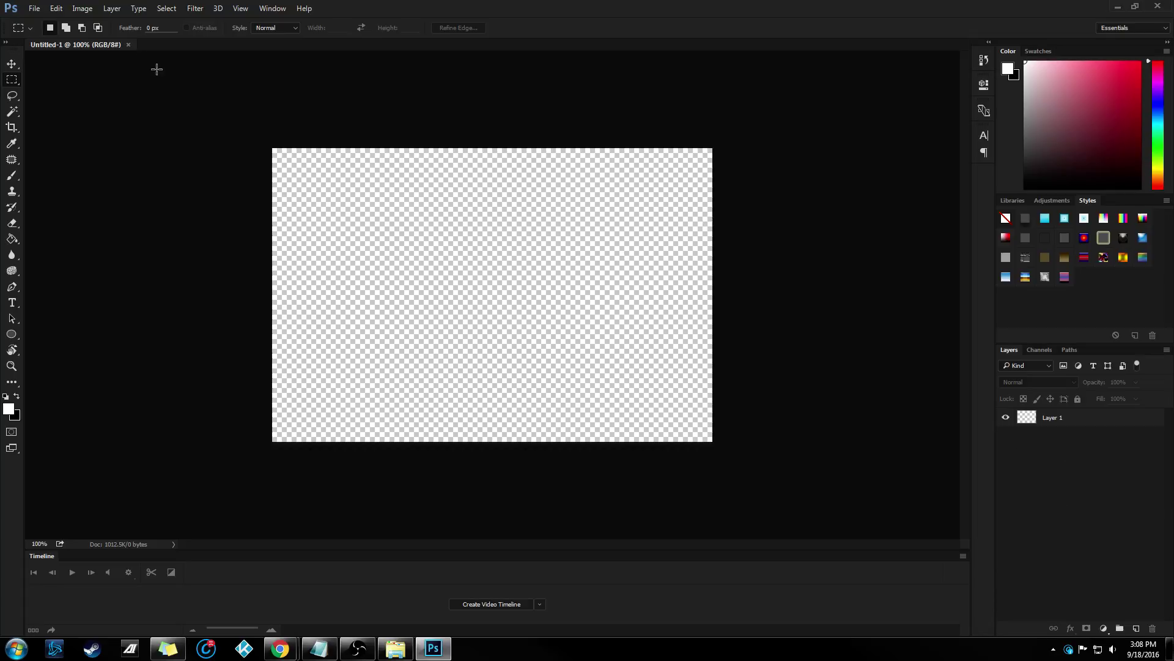
pyautogui.click(78, 10)
pyautogui.click(114, 9)
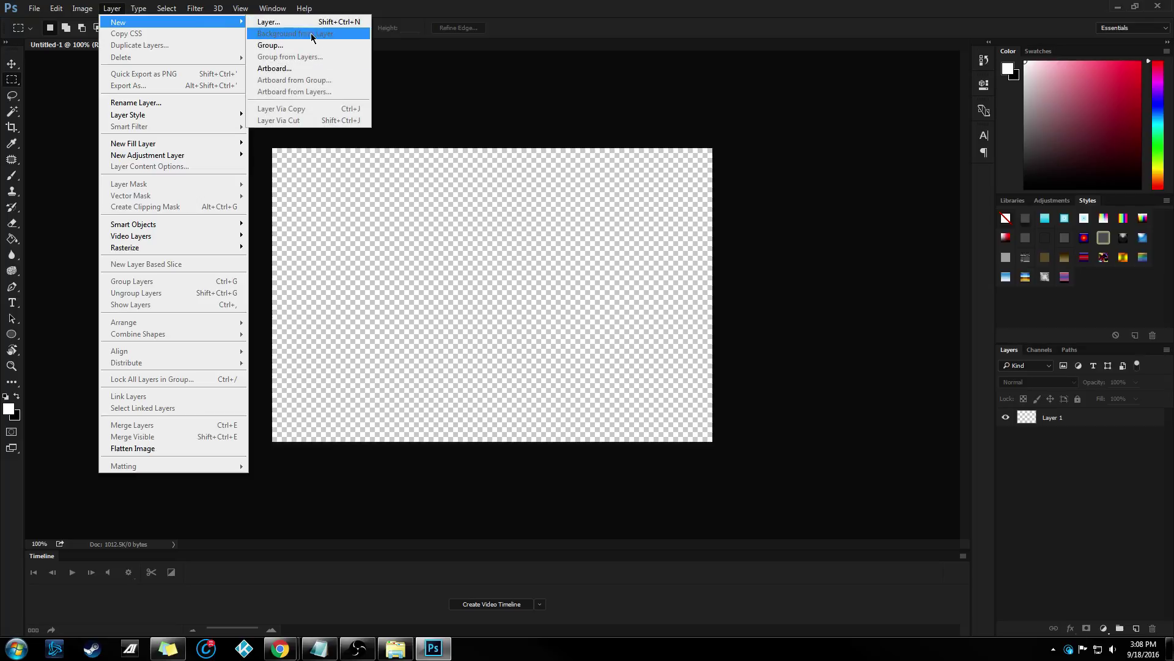
pyautogui.click(423, 115)
# Create a document named Menu from the Film & Video type, 720 × 480 pixels, with a white background.
pyautogui.hotkey('ctrl', 'n')
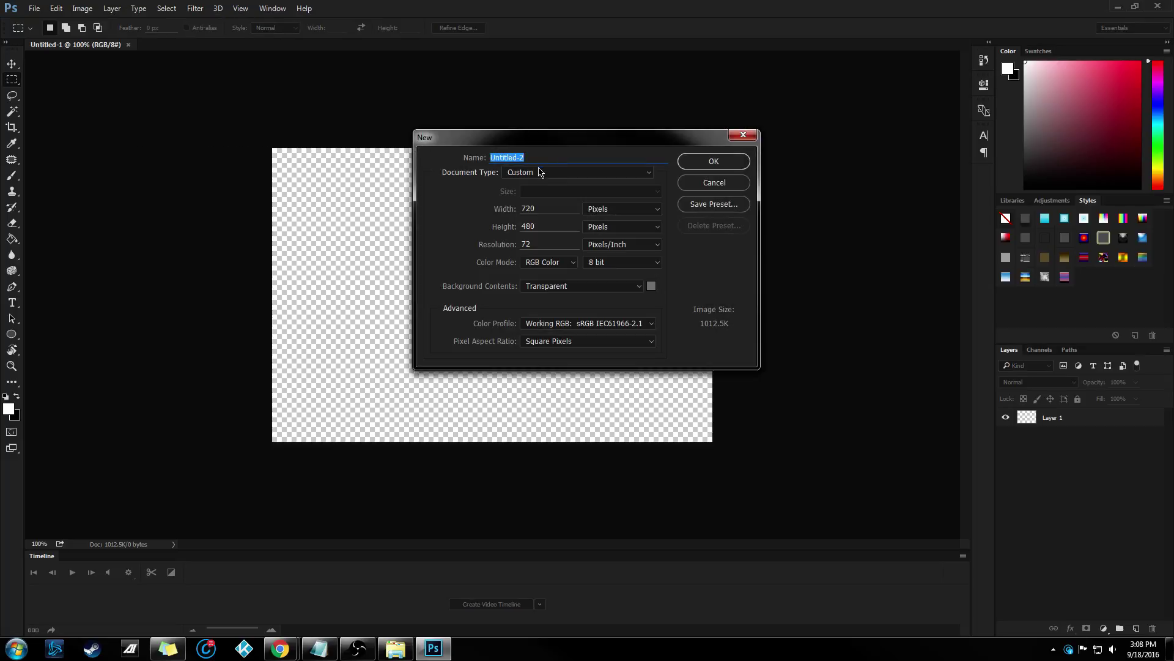
pyautogui.write('Menu')
pyautogui.click(547, 173)
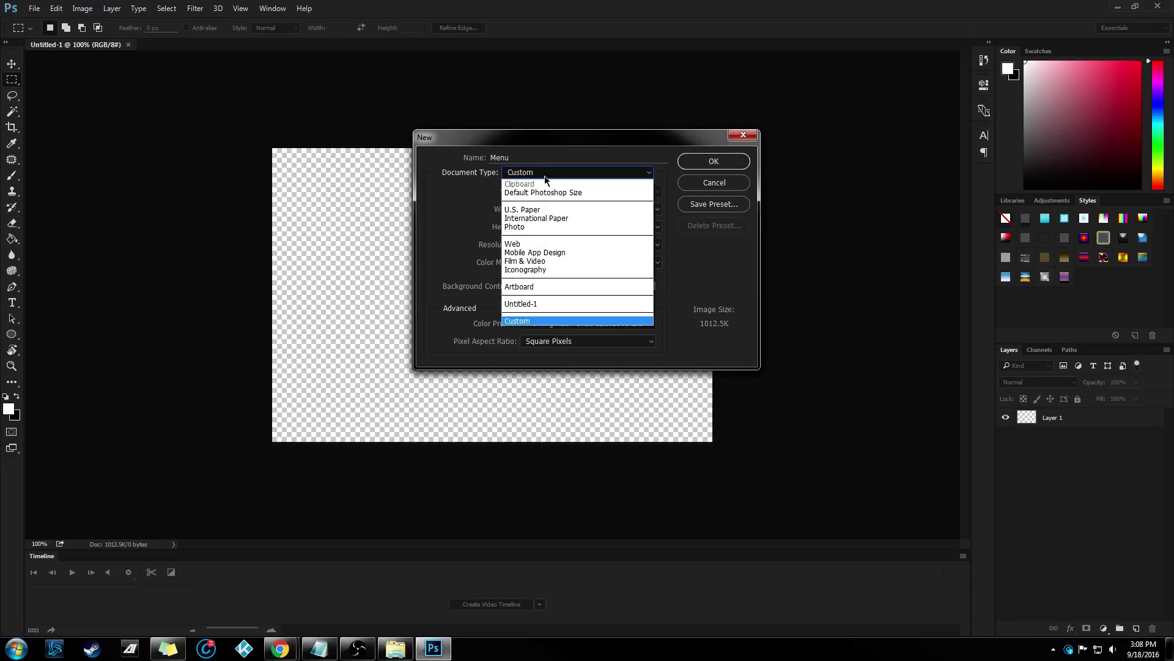
pyautogui.click(540, 262)
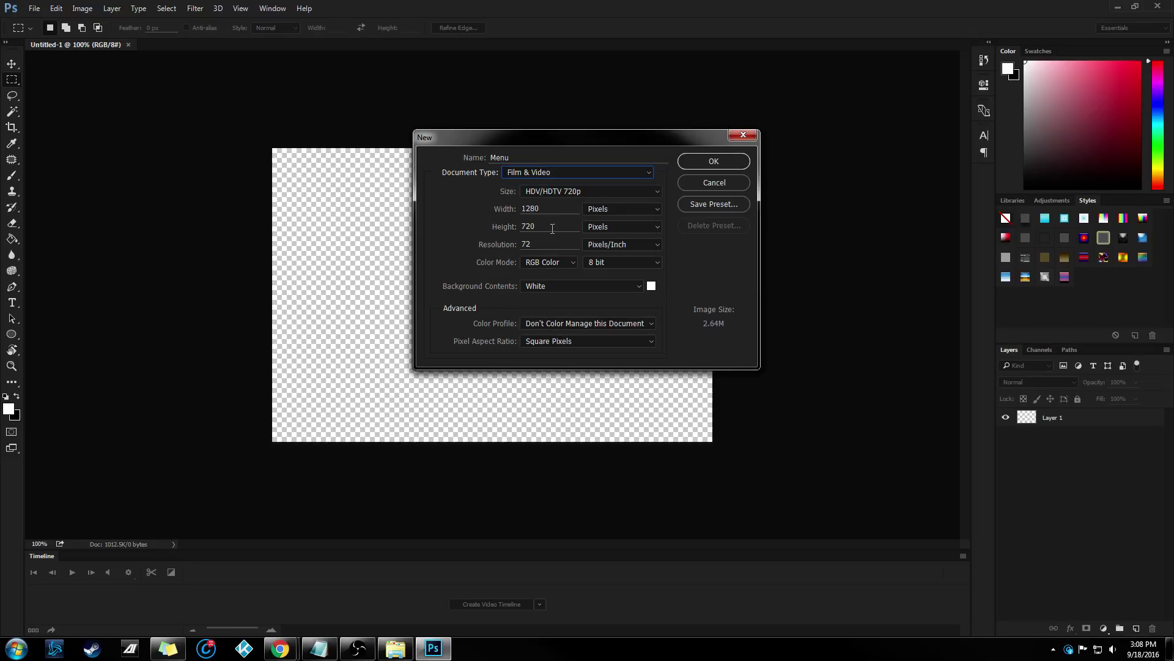
pyautogui.moveTo(563, 209); pyautogui.dragTo(508, 210)
pyautogui.write('72')
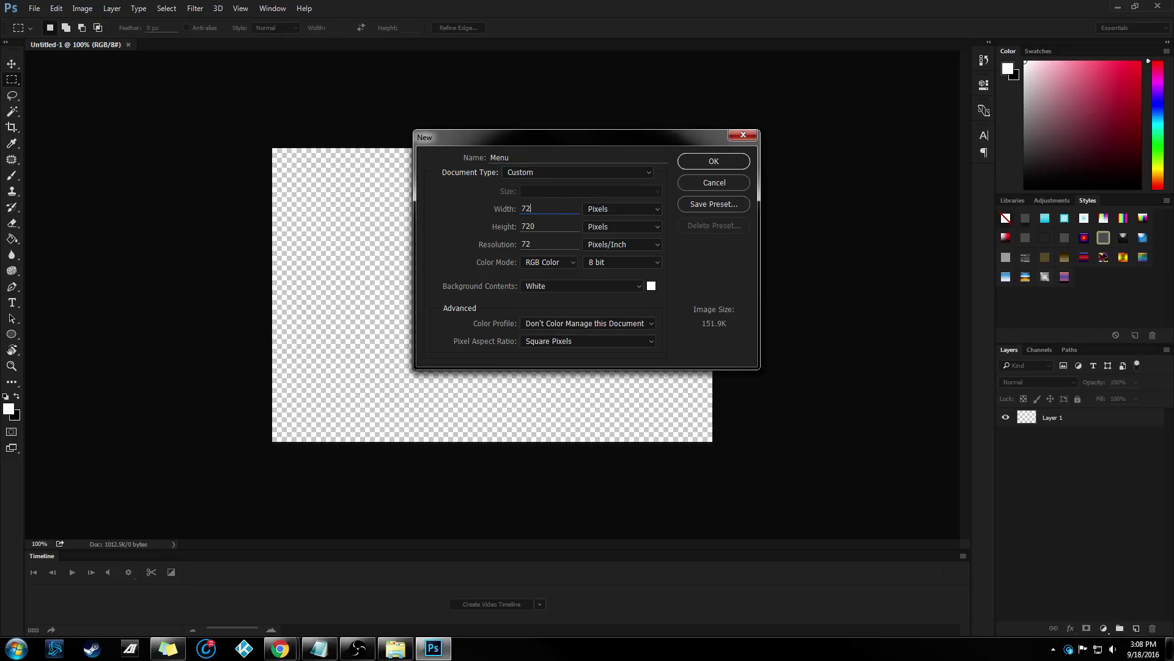
pyautogui.press('Tab')
pyautogui.write('480')
pyautogui.click(692, 167)
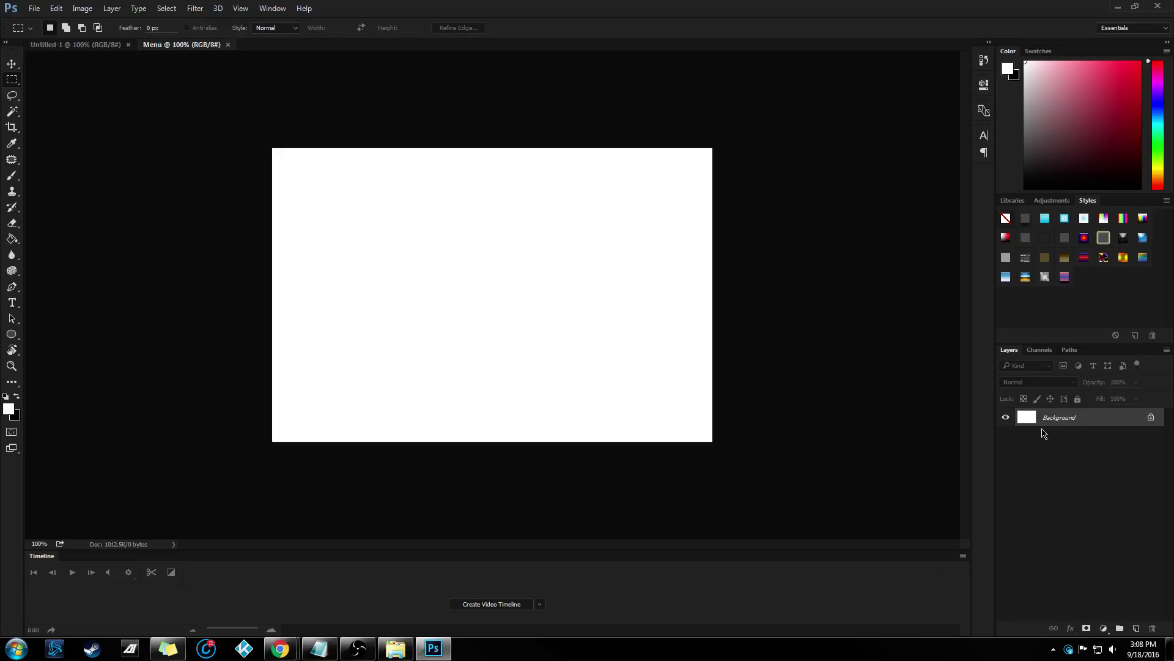
# Add the performer's first name as 366 pt Palace Script MT text near the canvas's upper-left corner.
pyautogui.press('t')
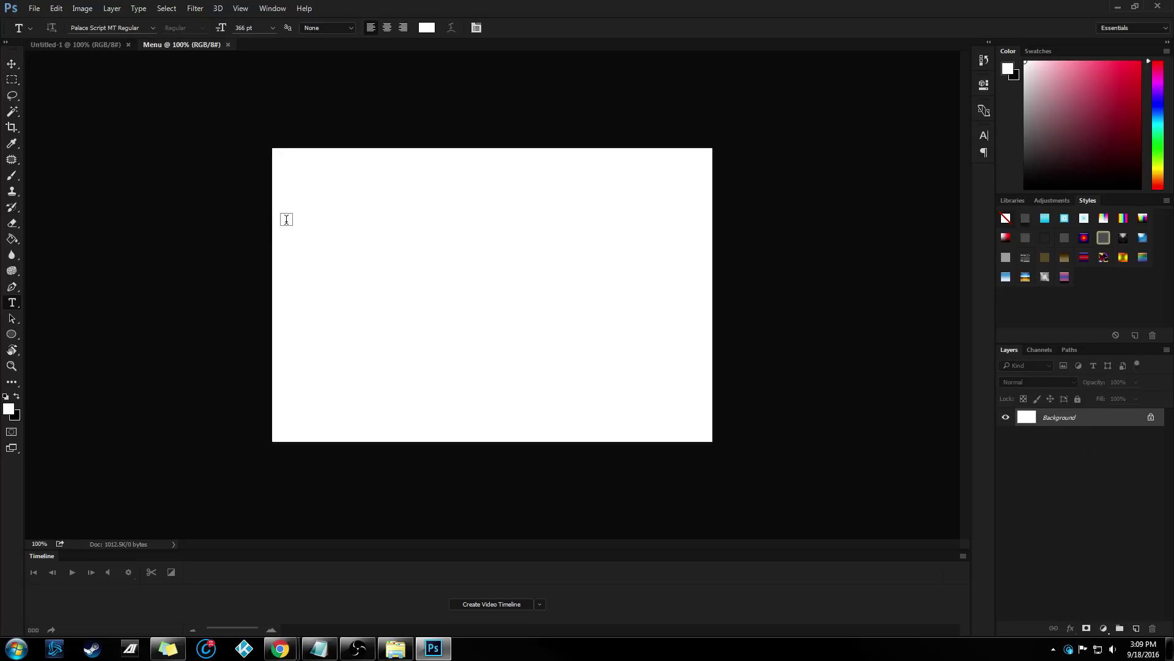
pyautogui.click(300, 206)
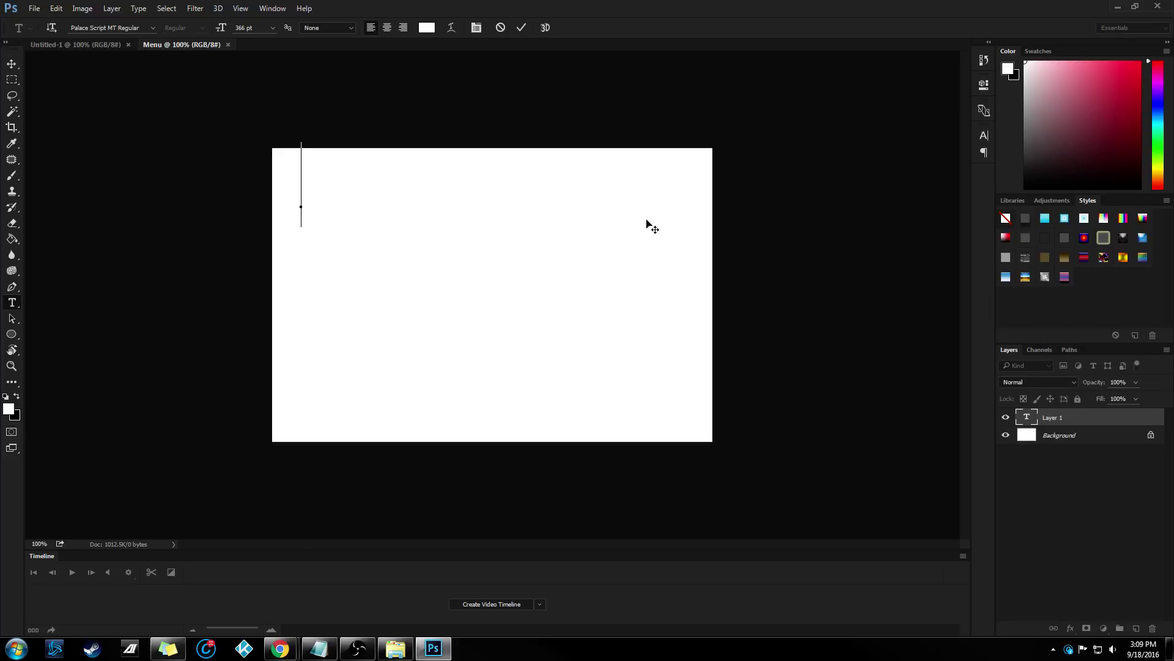
pyautogui.write('Me')
pyautogui.press('BackSpace')
pyautogui.write('enus')
# Recolour the first-name text black and move it slightly down and to the right.
pyautogui.hotkey('ctrl', 'a')
pyautogui.moveTo(1040, 141); pyautogui.dragTo(943, 231)
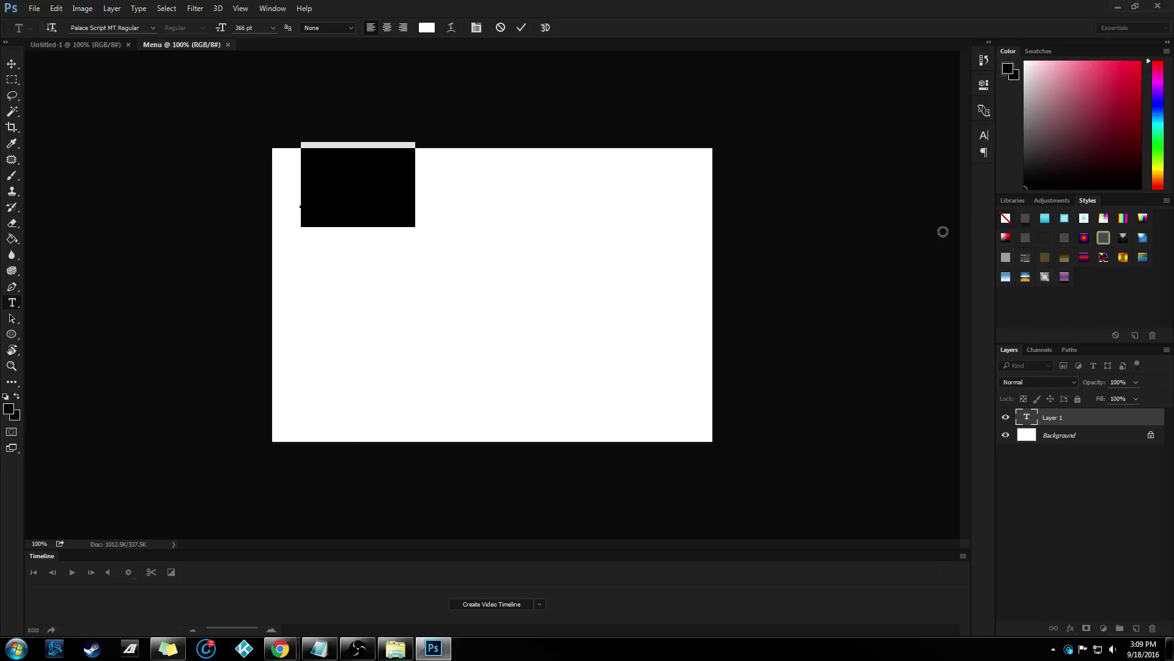
pyautogui.click(407, 185)
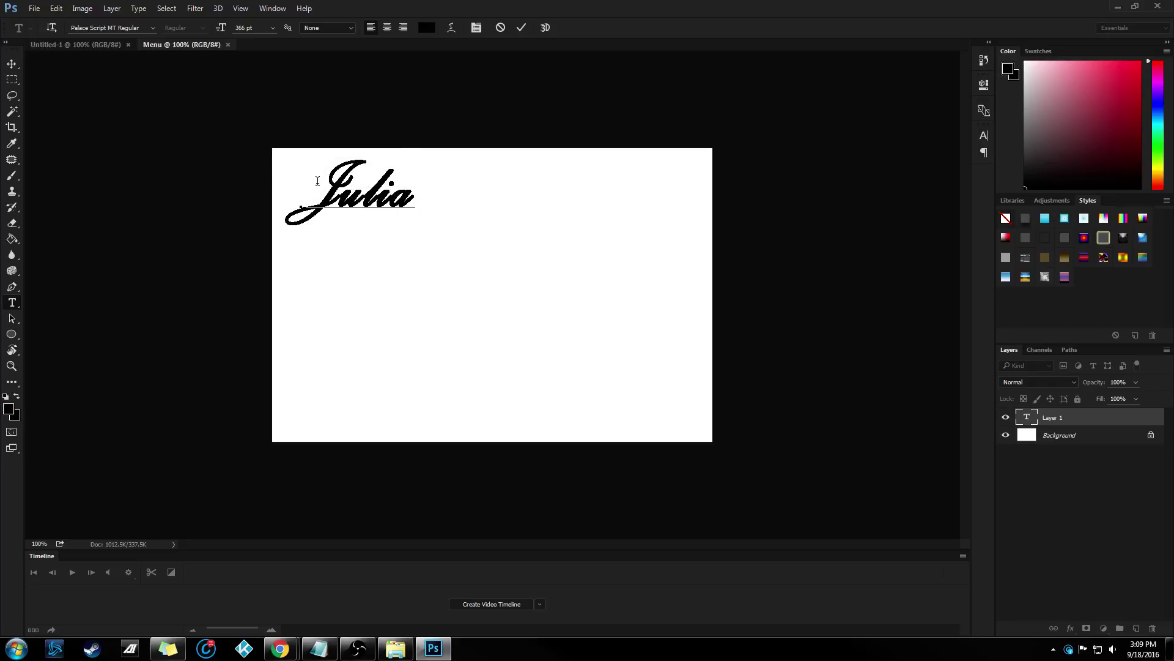
pyautogui.click(11, 64)
pyautogui.moveTo(362, 210); pyautogui.dragTo(375, 226)
# Add a separate text layer reading "lastname" directly beside the first name.
pyautogui.press('t')
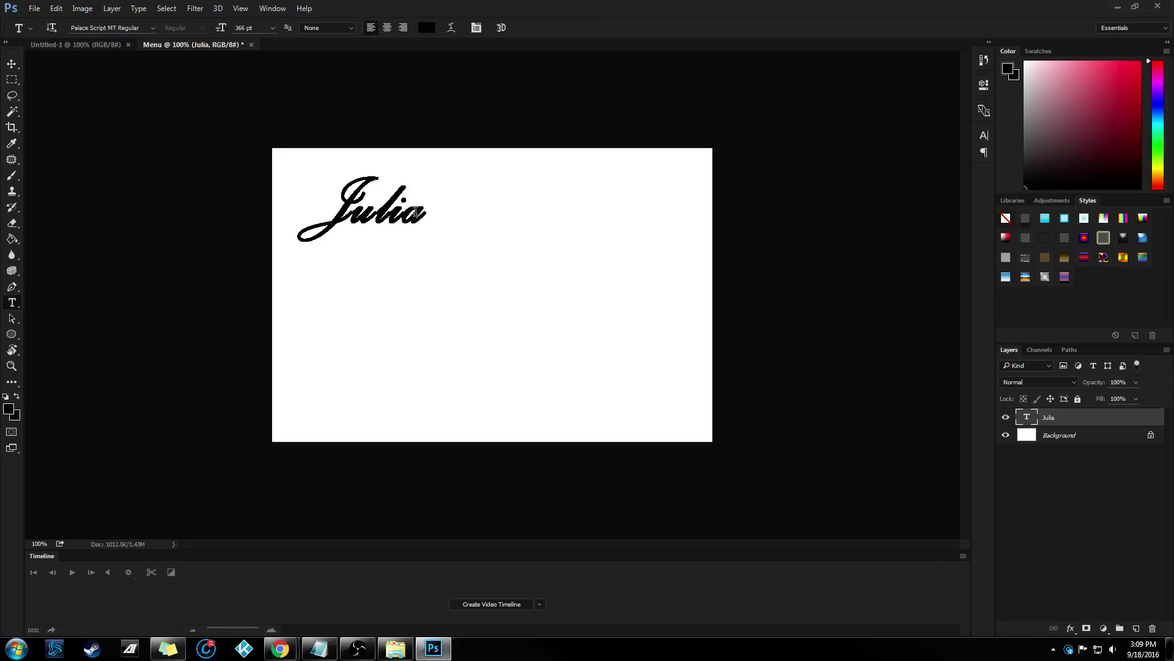
pyautogui.click(432, 216)
pyautogui.write('lastname')
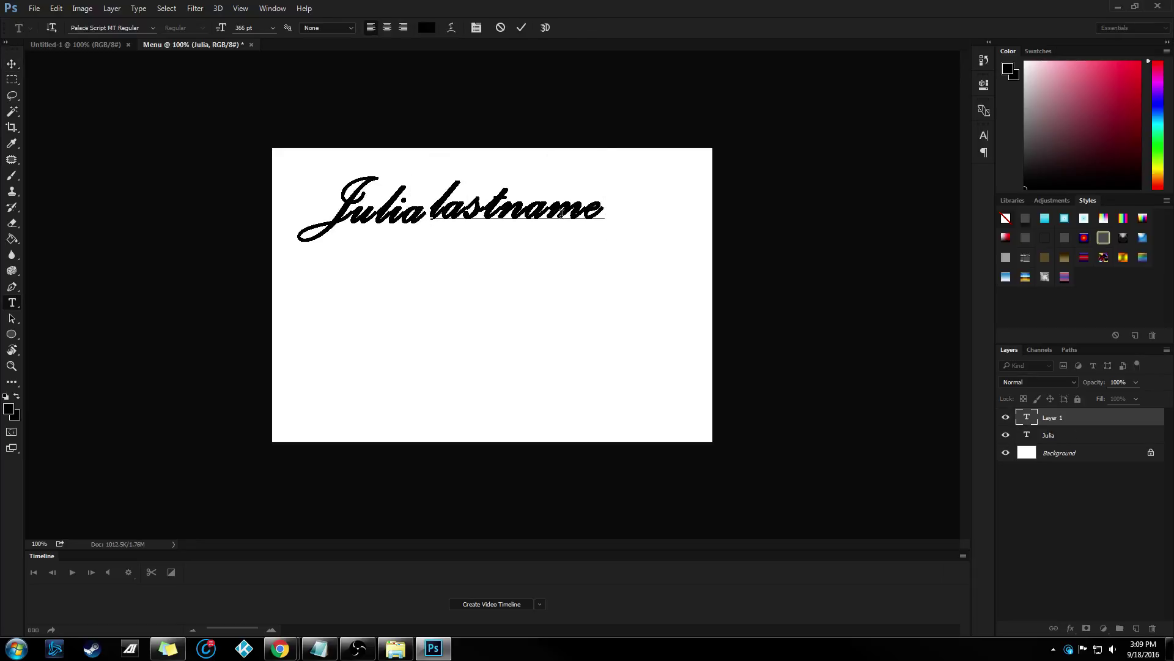
pyautogui.hotkey('ctrl', 'Return')
# Delete the separate "lastname" text layer.
pyautogui.click(1067, 437)
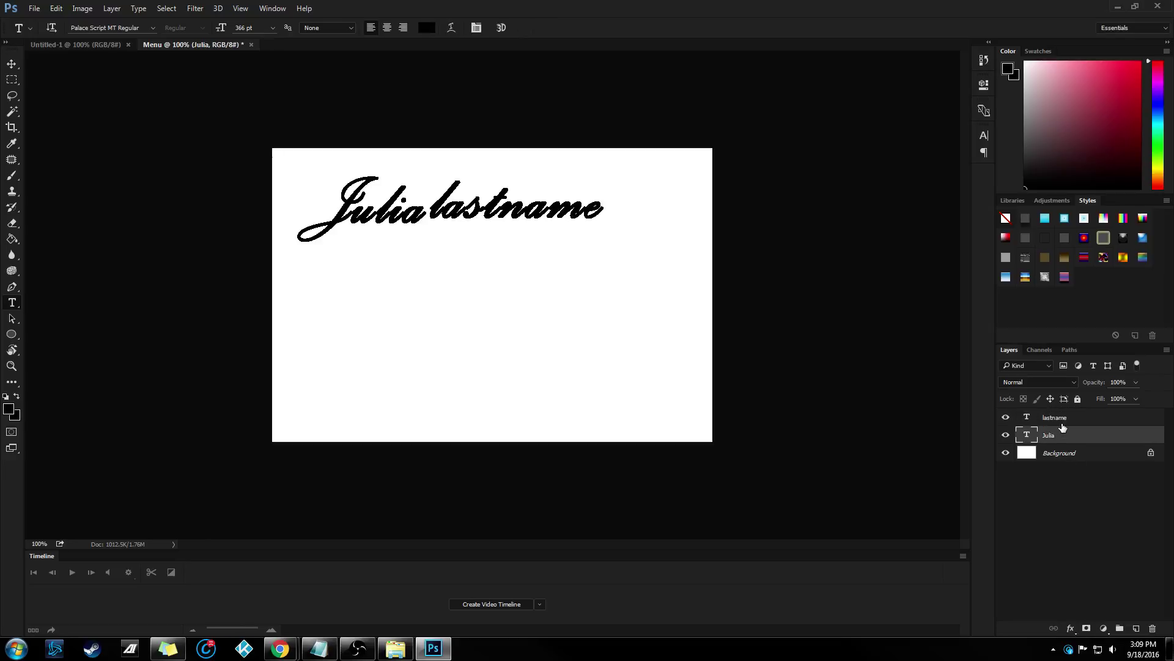
pyautogui.rightClick(1062, 425)
pyautogui.click(1099, 474)
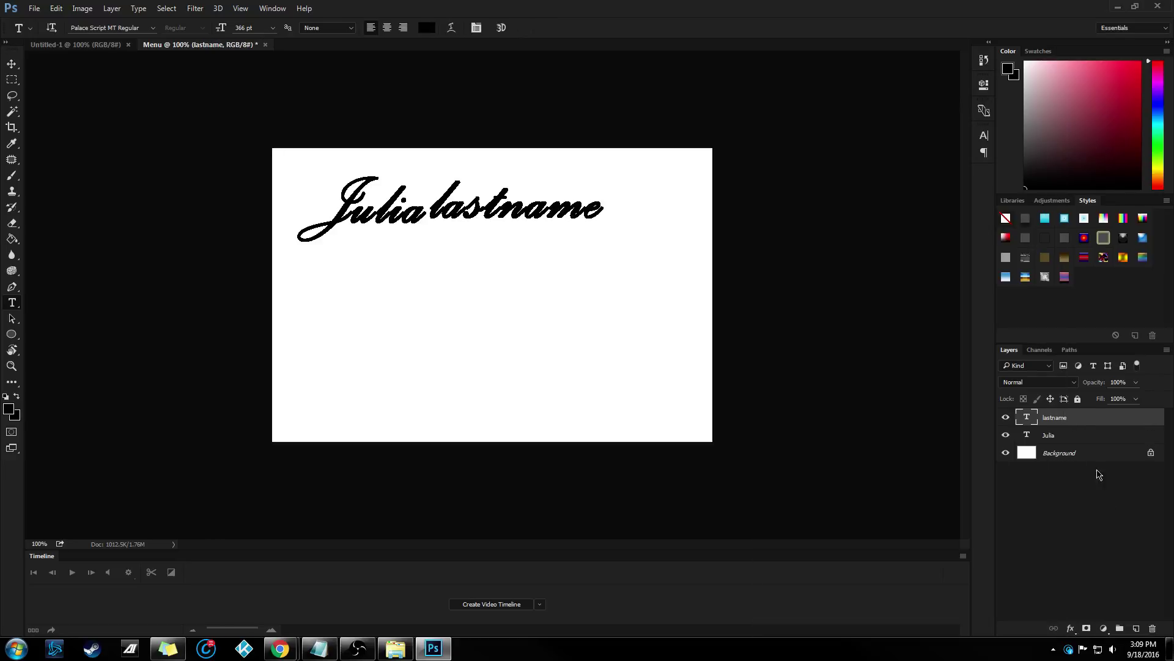
pyautogui.press('Delete')
# Append a space and "lastname" to the existing first-name text.
pyautogui.press('r')
pyautogui.click(416, 212)
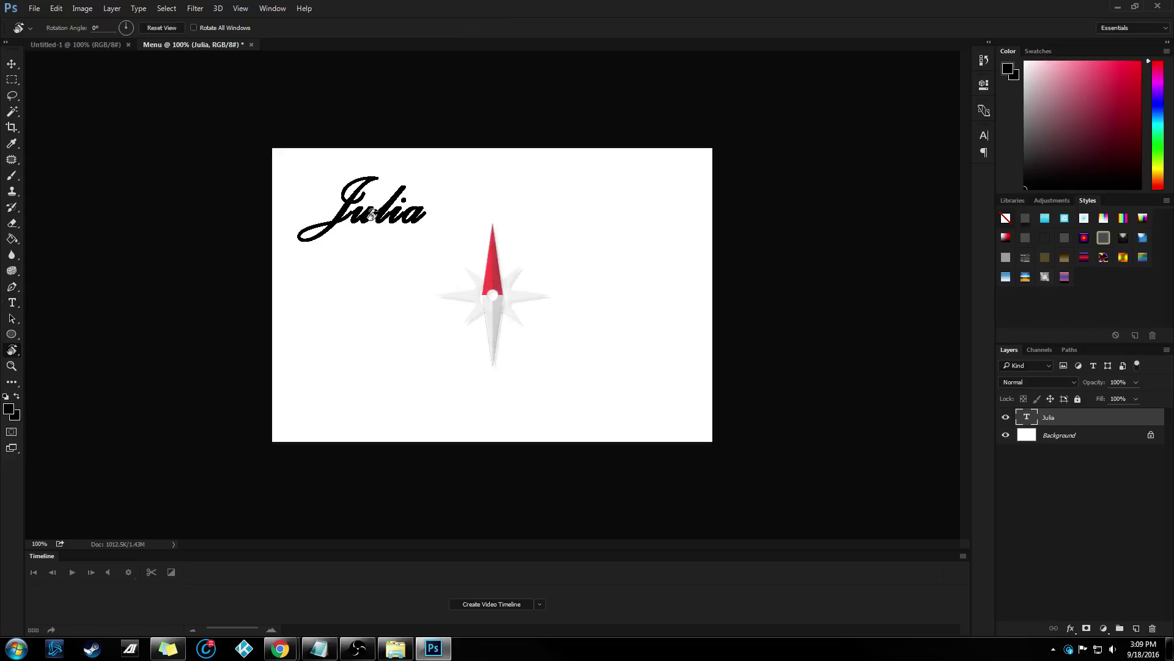
pyautogui.press('t')
pyautogui.click(404, 211)
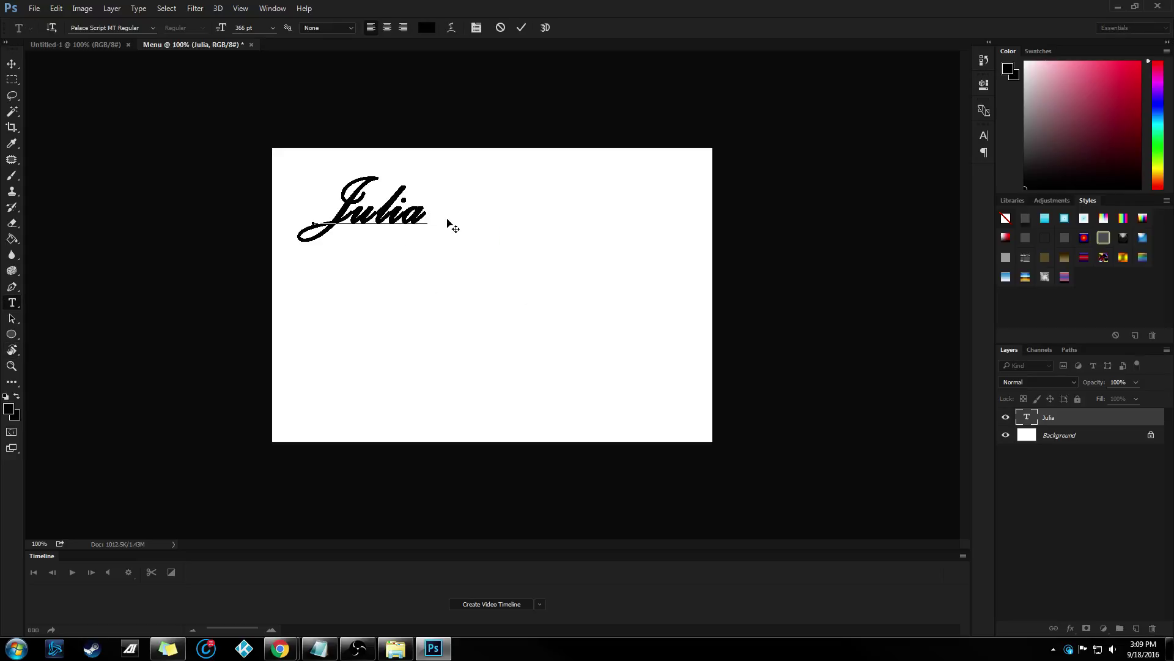
pyautogui.write('lastname')
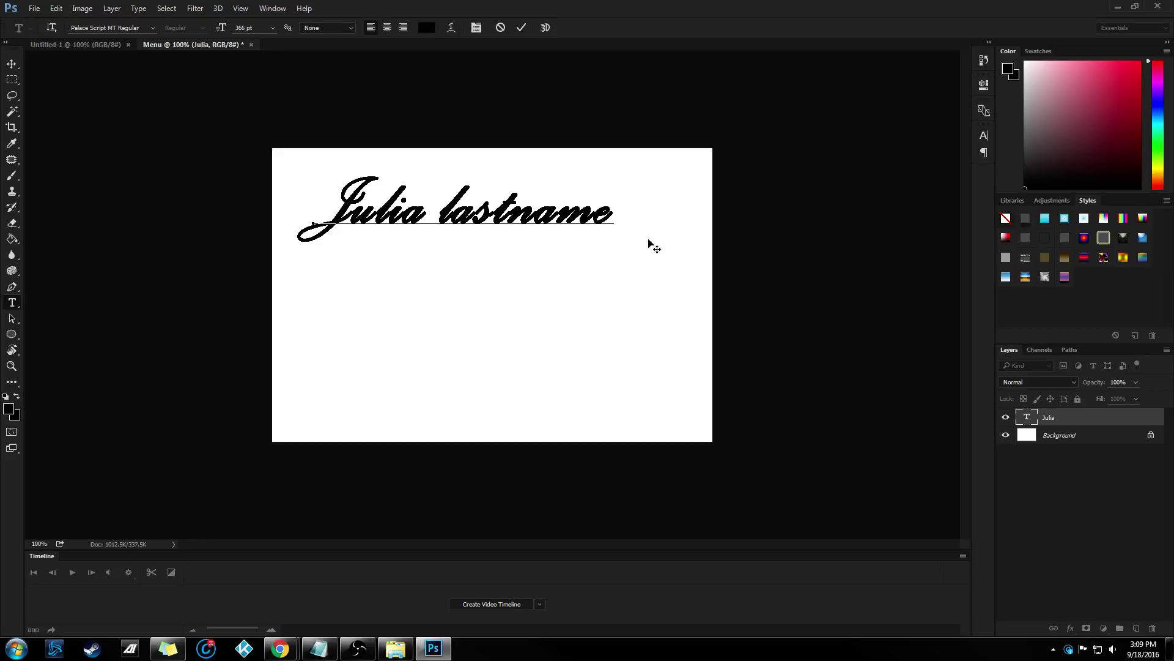
# Set the font size of the whole name text to 330 pt and move it slightly up.
pyautogui.hotkey('ctrl', 'a')
pyautogui.click(987, 135)
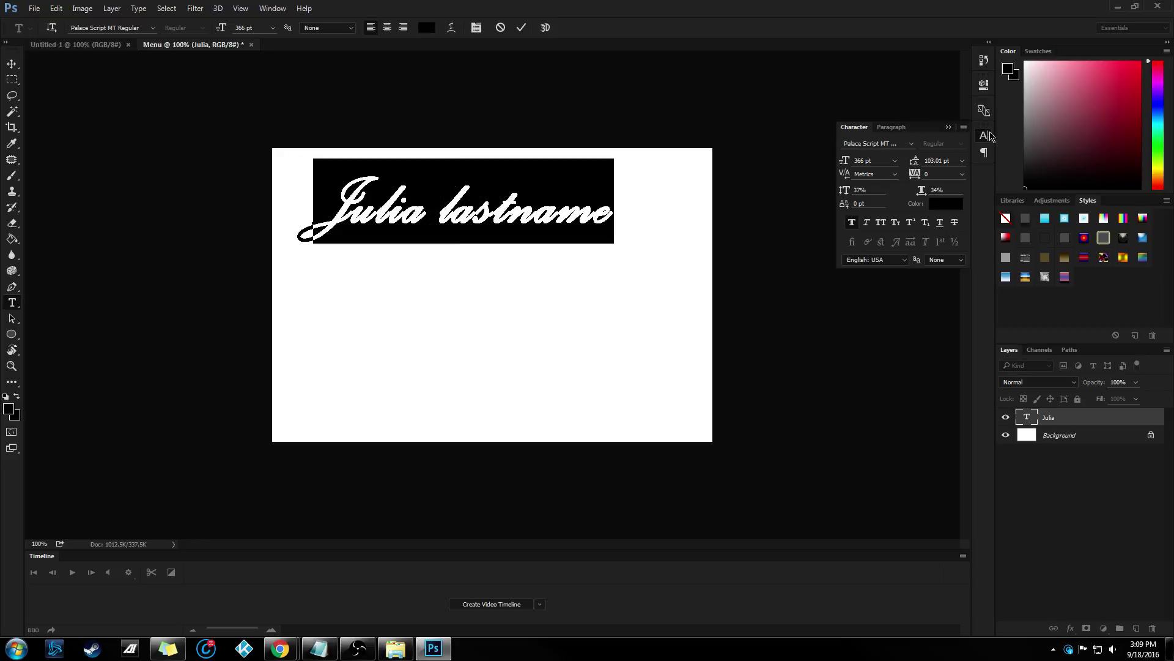
pyautogui.moveTo(841, 160); pyautogui.dragTo(824, 166)
pyautogui.hotkey('ctrl', 'Return')
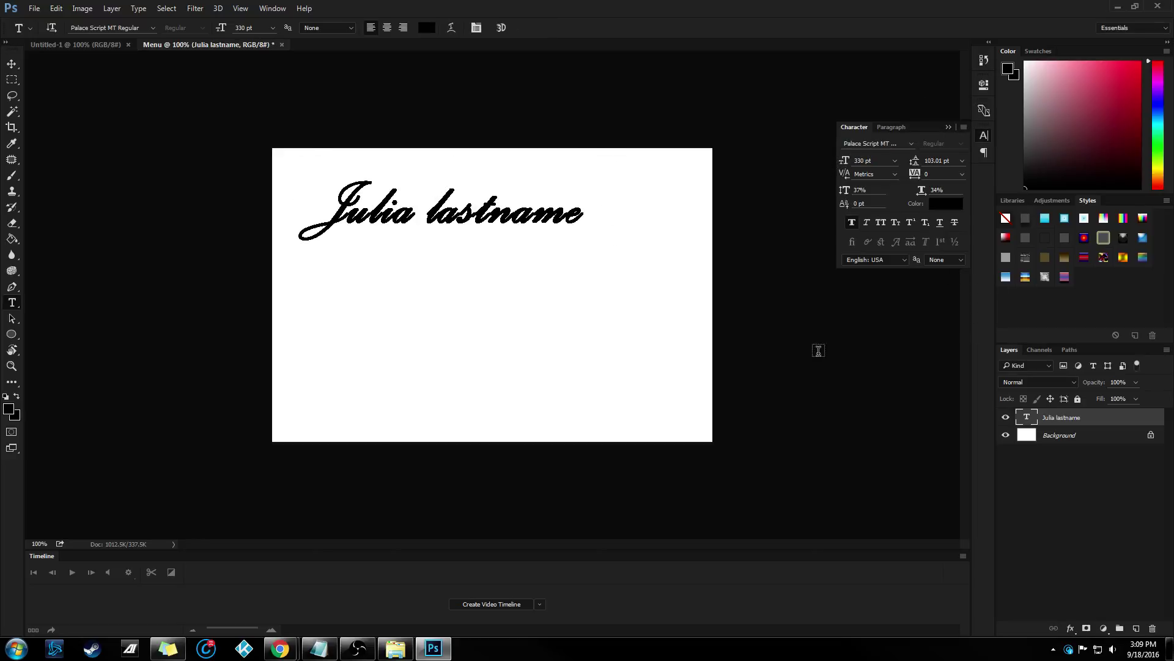
pyautogui.press('v')
pyautogui.moveTo(500, 213)
pyautogui.mouseDown()
pyautogui.moveTo(486, 201)
pyautogui.moveTo(497, 207)
pyautogui.mouseUp()
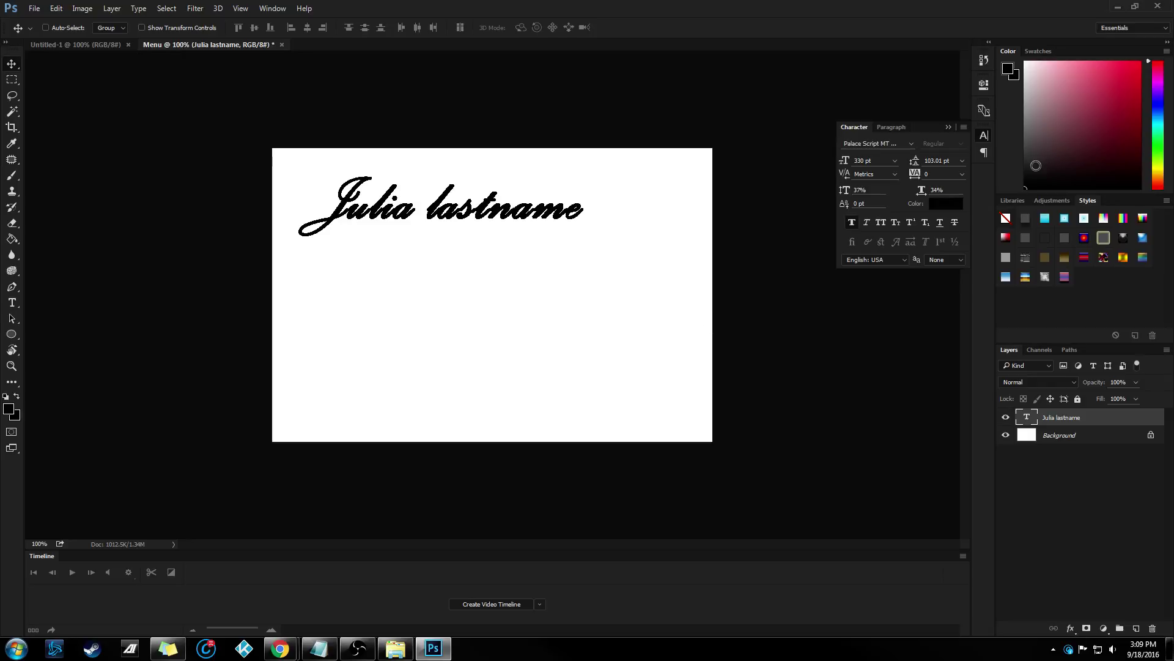
pyautogui.click(985, 138)
# Add a separate text layer reading "1" below the start of the name.
pyautogui.press('t')
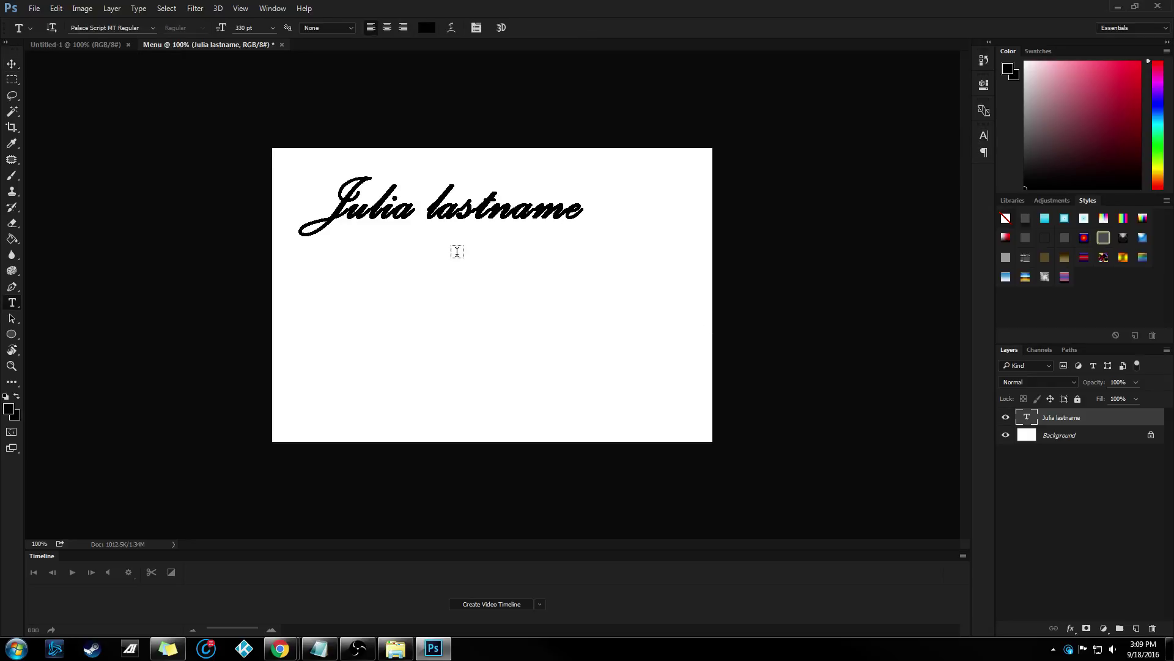
pyautogui.click(311, 281)
pyautogui.write('1')
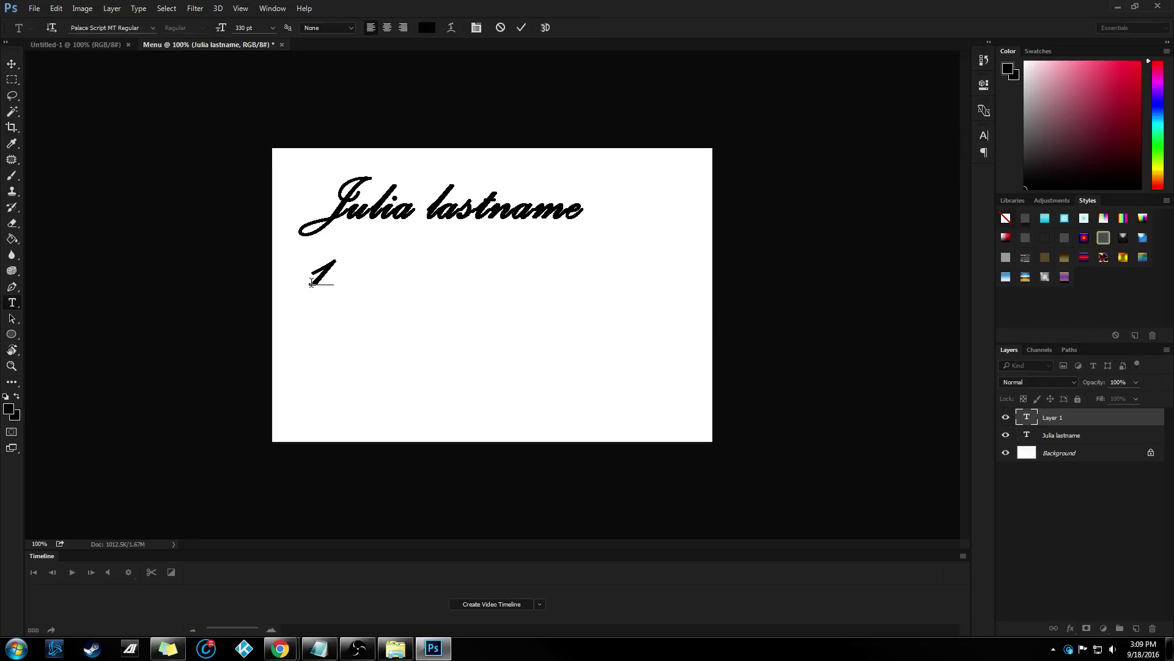
pyautogui.click(424, 296)
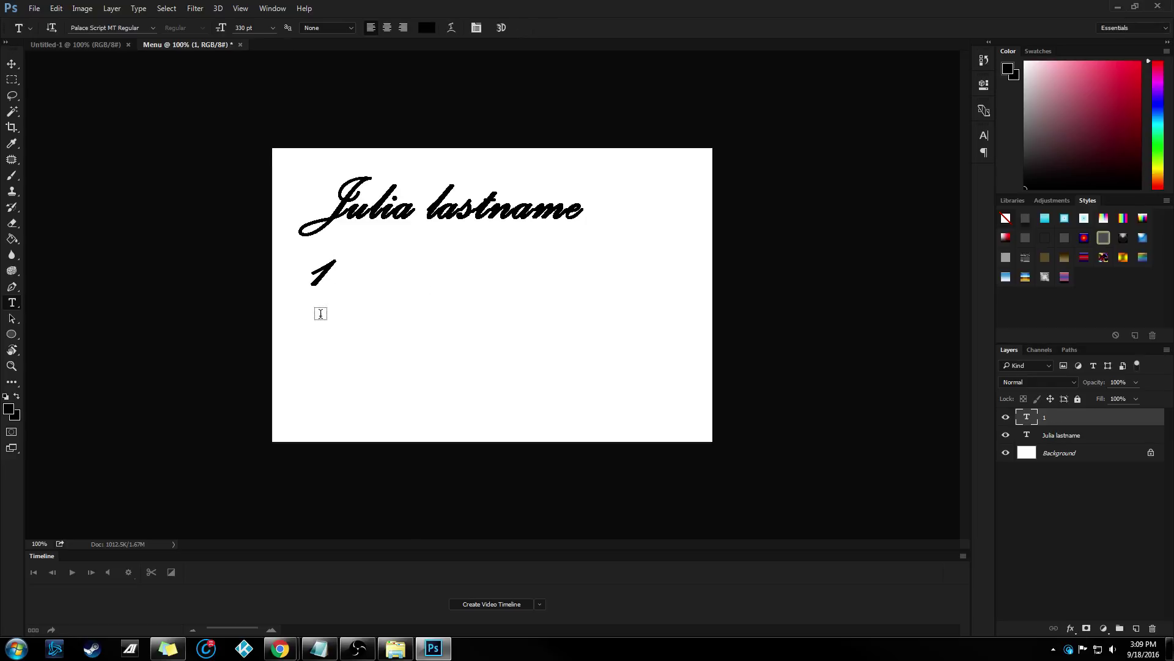
# Add separate text layers reading "2" and "3", stacked beneath the 1.
pyautogui.press('2')
pyautogui.click(313, 325)
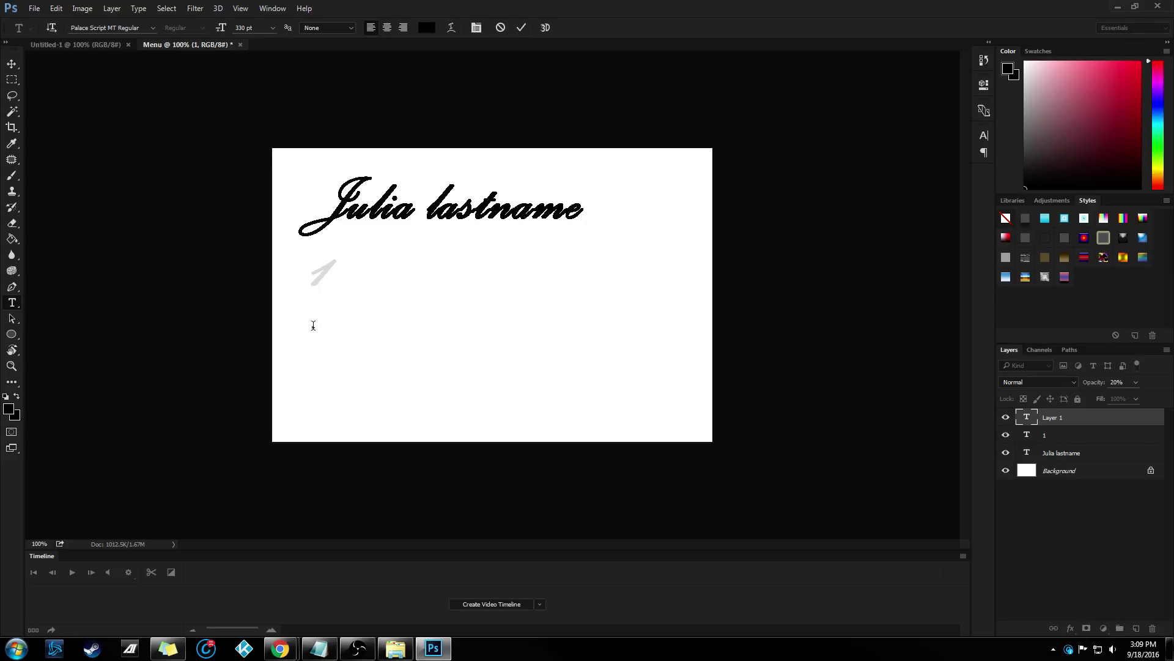
pyautogui.write('2')
pyautogui.hotkey('ctrl', 'Return')
pyautogui.press('3')
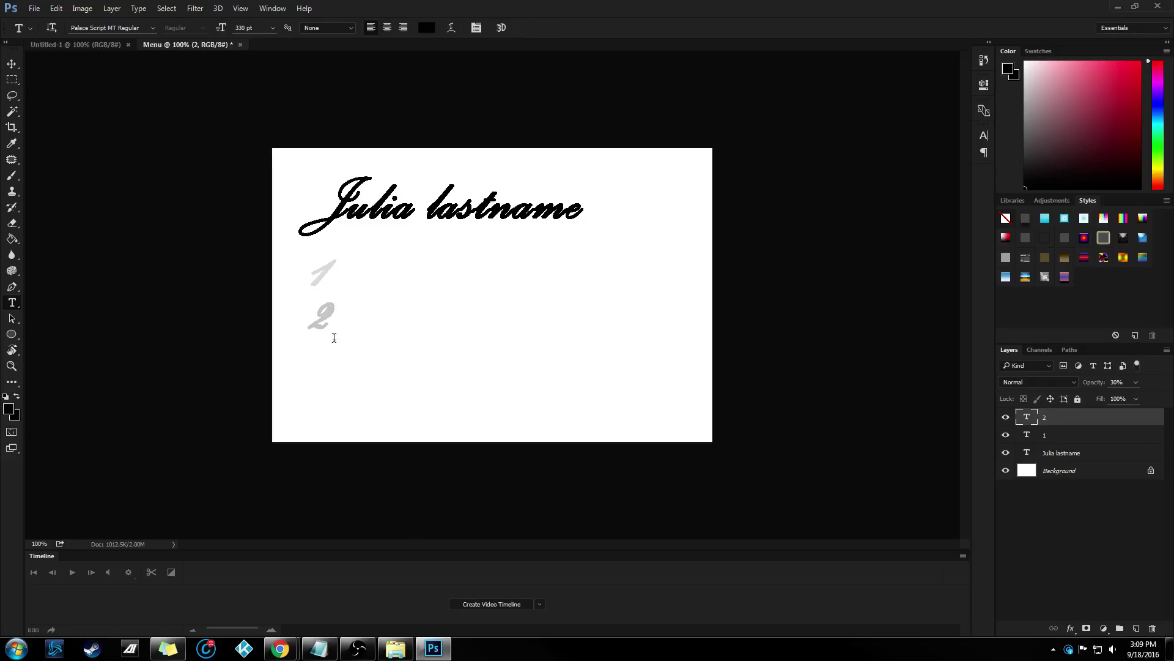
pyautogui.press('3')
pyautogui.click(313, 364)
pyautogui.write('3')
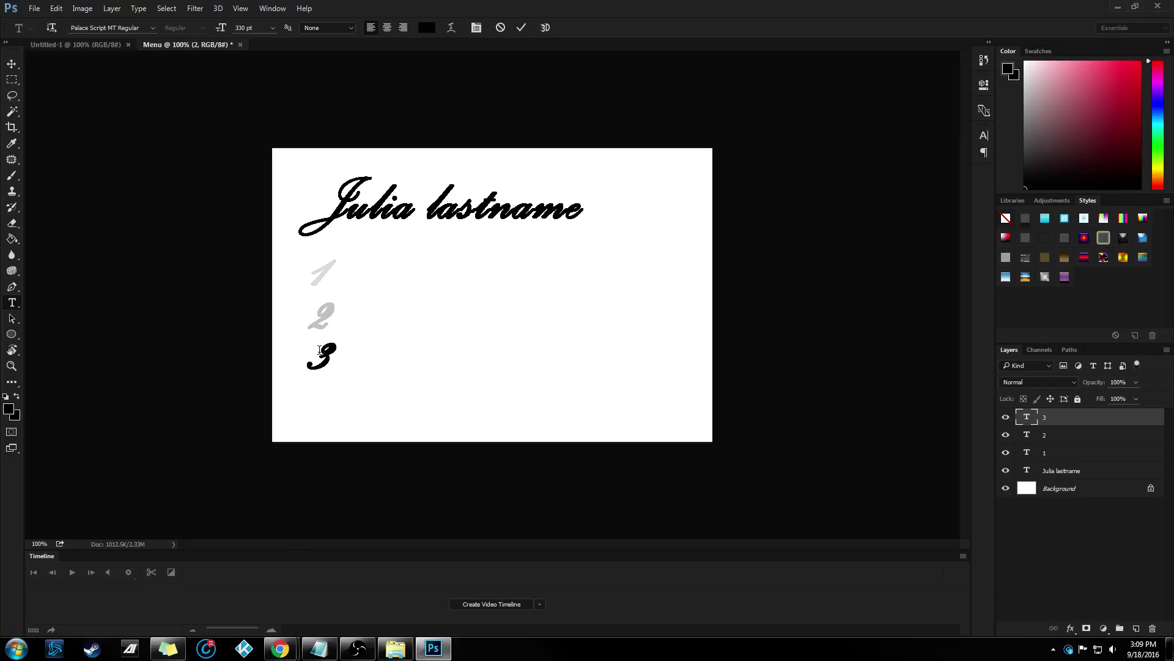
pyautogui.hotkey('ctrl', 'Return')
# Move the 3 slightly left and down, and the 1 slightly left and up.
pyautogui.click(10, 64)
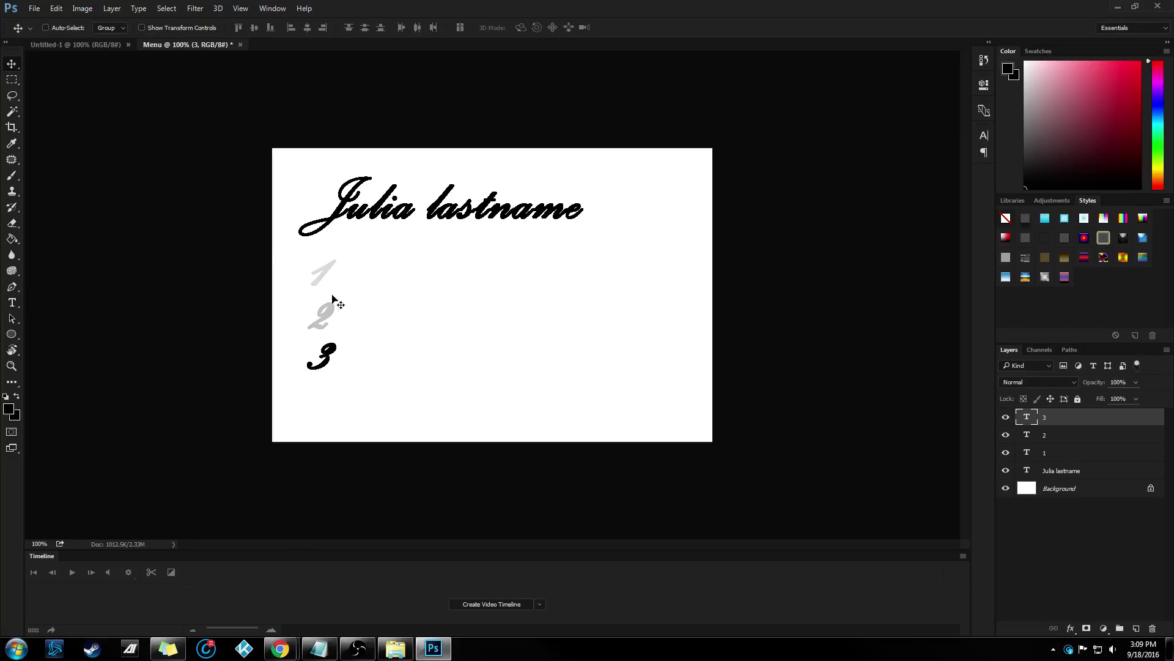
pyautogui.moveTo(318, 275)
pyautogui.mouseDown()
pyautogui.moveTo(315, 296)
pyautogui.moveTo(318, 282)
pyautogui.moveTo(306, 282)
pyautogui.moveTo(317, 290)
pyautogui.mouseUp()
pyautogui.click(1062, 435)
pyautogui.click(1064, 452)
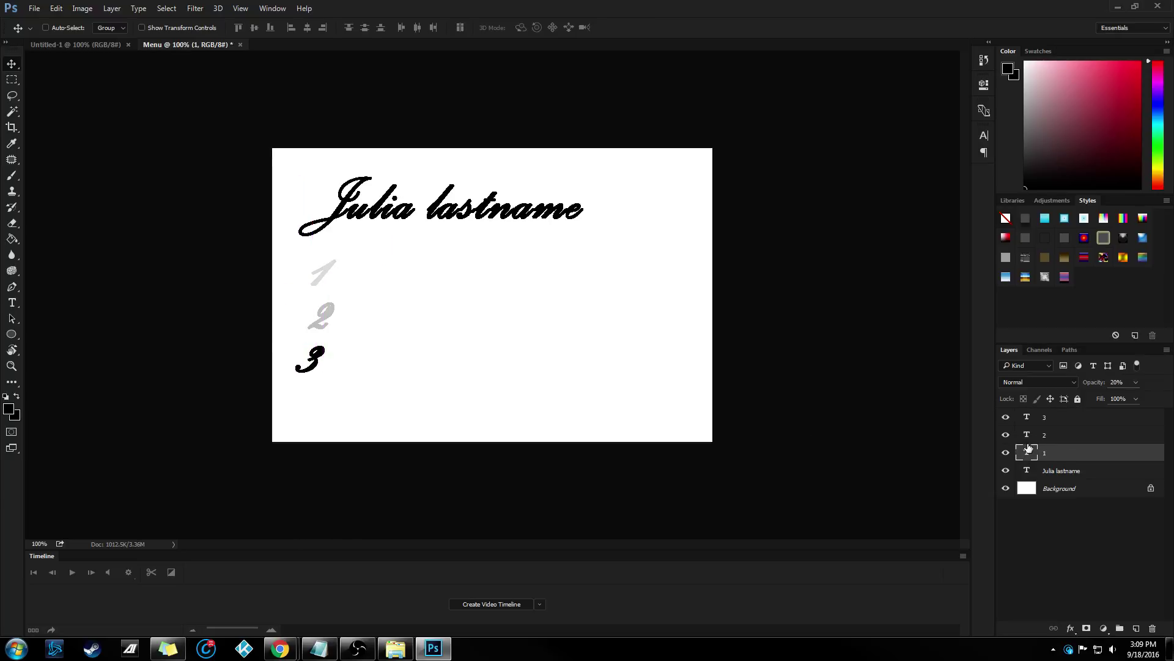
pyautogui.moveTo(316, 283); pyautogui.dragTo(338, 313)
pyautogui.press('ctrl')
pyautogui.moveTo(315, 280); pyautogui.dragTo(308, 264)
pyautogui.moveTo(330, 356); pyautogui.dragTo(306, 367)
# Reposition the 2 and the 3 to space them evenly in a column under the 1.
pyautogui.click(1063, 436)
pyautogui.moveTo(328, 319); pyautogui.dragTo(315, 307)
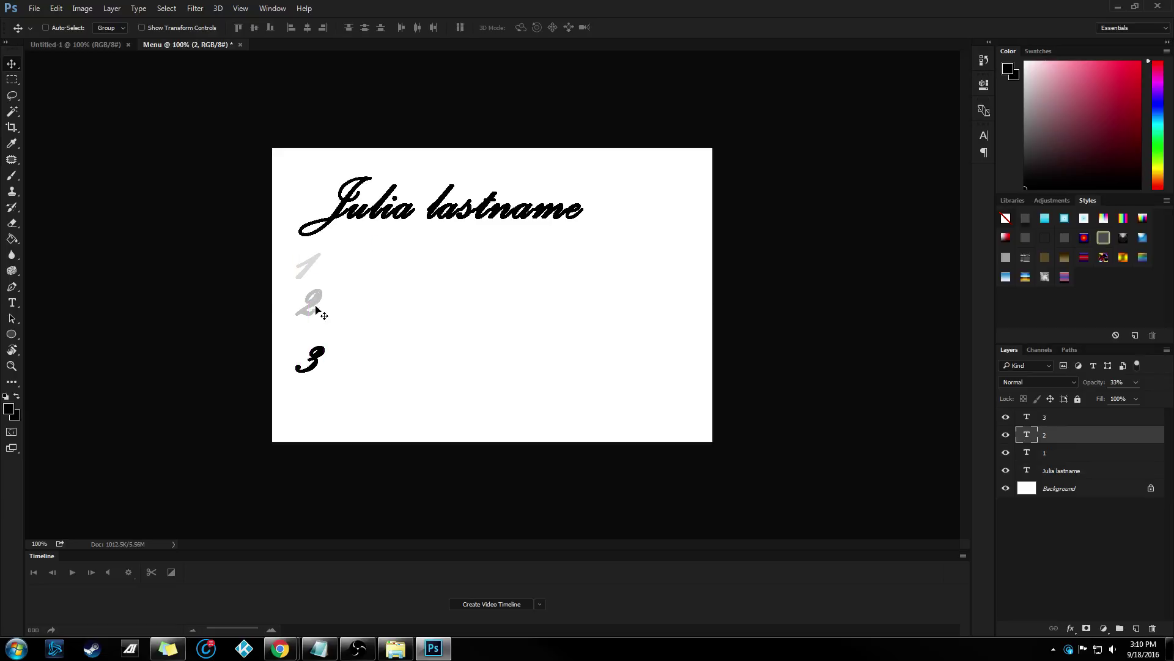
pyautogui.click(1079, 418)
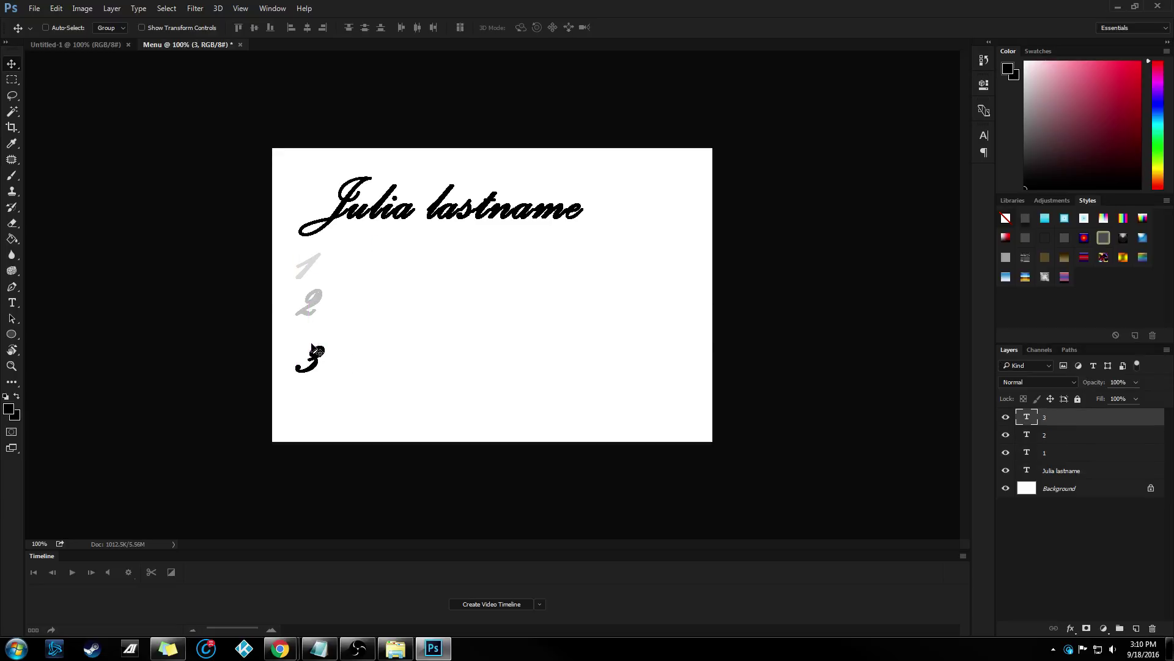
pyautogui.moveTo(316, 358); pyautogui.dragTo(309, 353)
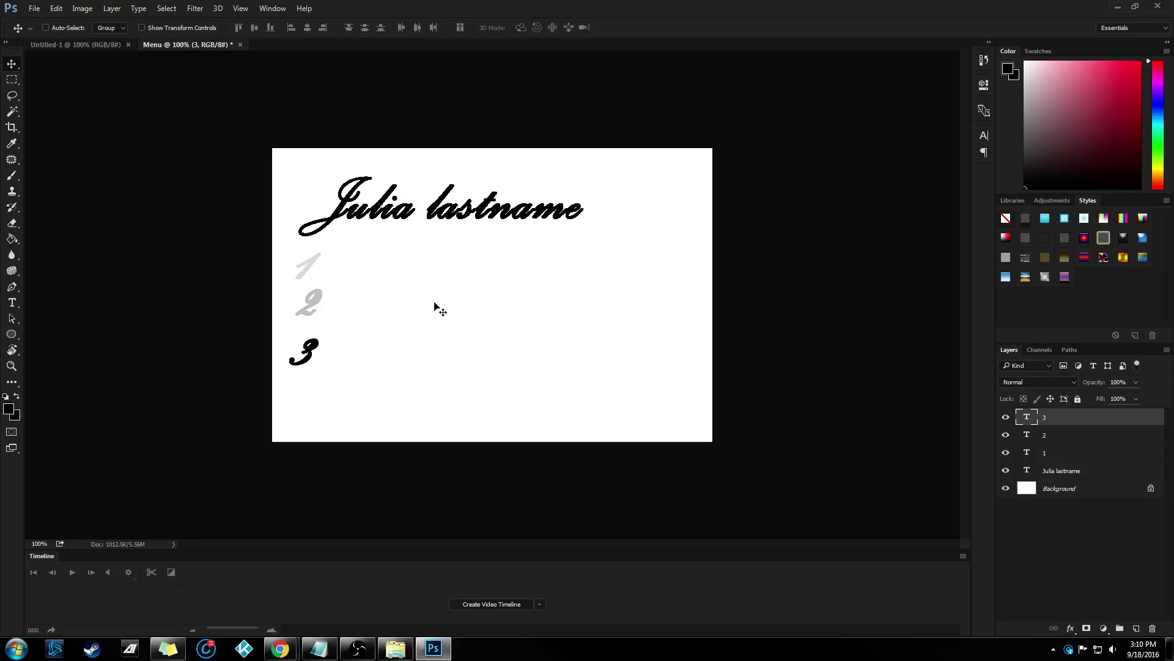
pyautogui.click(1066, 433)
pyautogui.moveTo(317, 300); pyautogui.dragTo(314, 309)
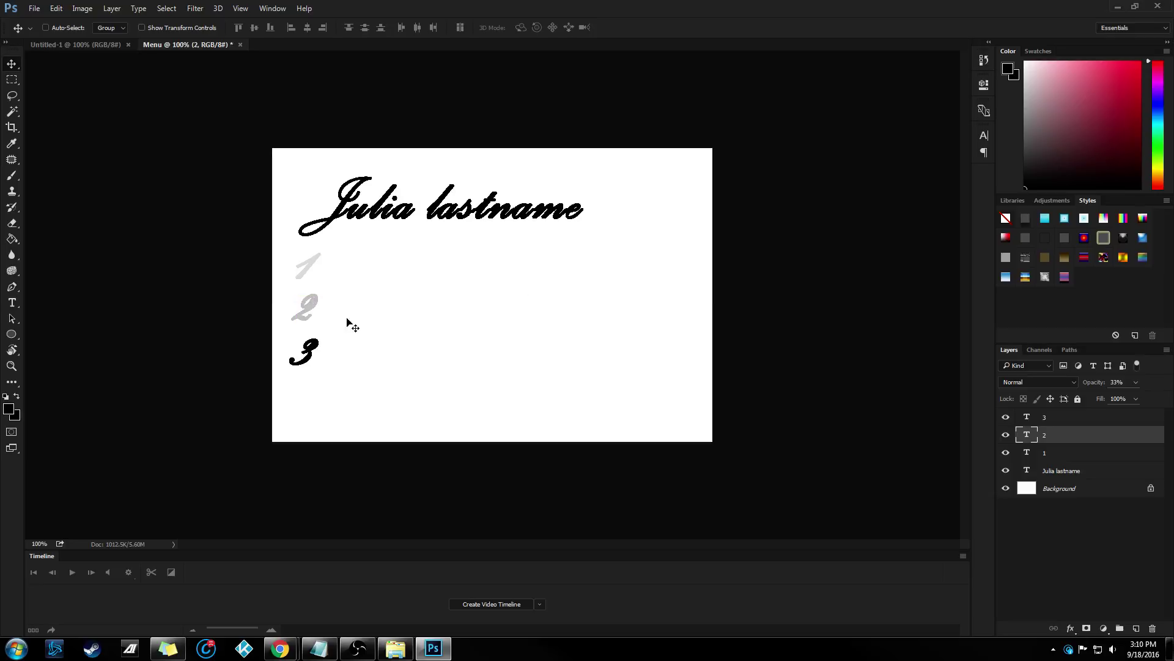
# Select the layers 1, 2 and 3 together and move them slightly right and down beneath the name.
pyautogui.click(1072, 453)
pyautogui.keyDown('shift'); pyautogui.click(1069, 417); pyautogui.keyUp('shift')
pyautogui.click(1070, 453)
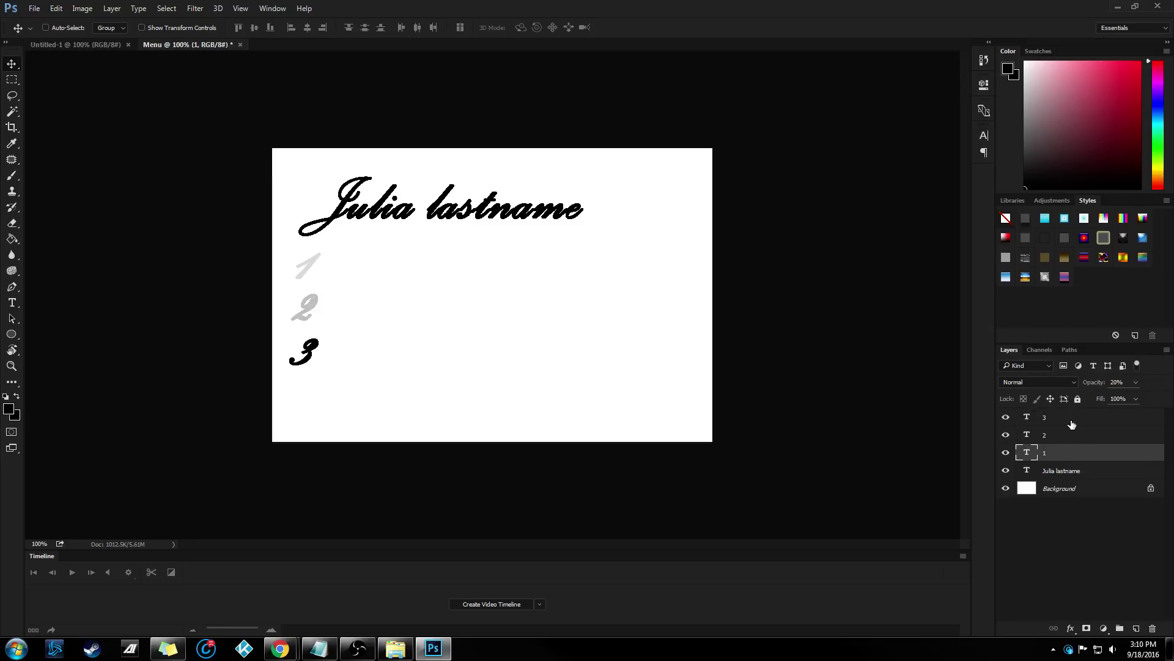
pyautogui.keyDown('shift'); pyautogui.click(1071, 424); pyautogui.keyUp('shift')
pyautogui.moveTo(306, 272); pyautogui.dragTo(331, 275)
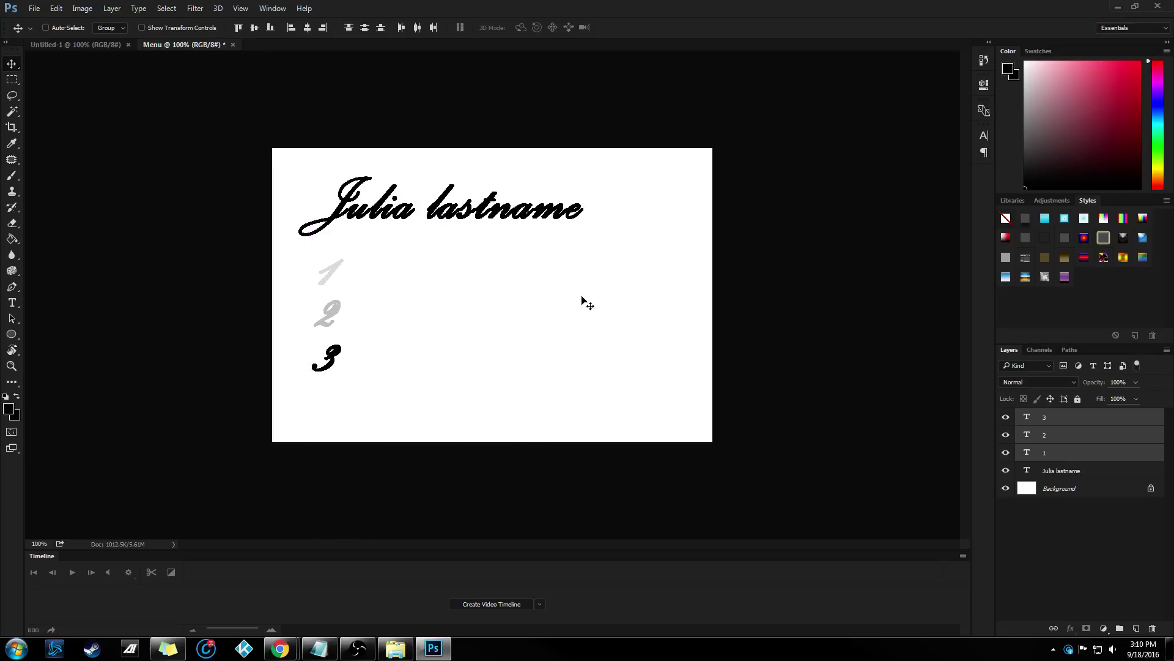
# Inspect the character formatting of the grey 2 text layer.
pyautogui.click(1080, 435)
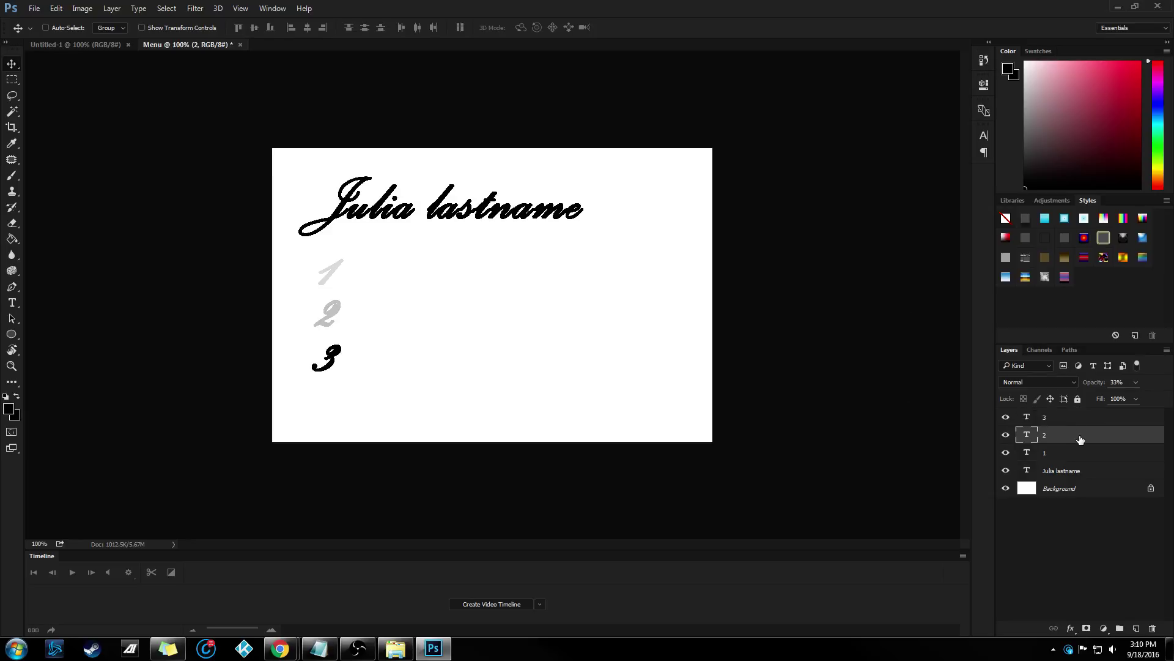
pyautogui.click(984, 109)
pyautogui.click(977, 137)
pyautogui.click(977, 137)
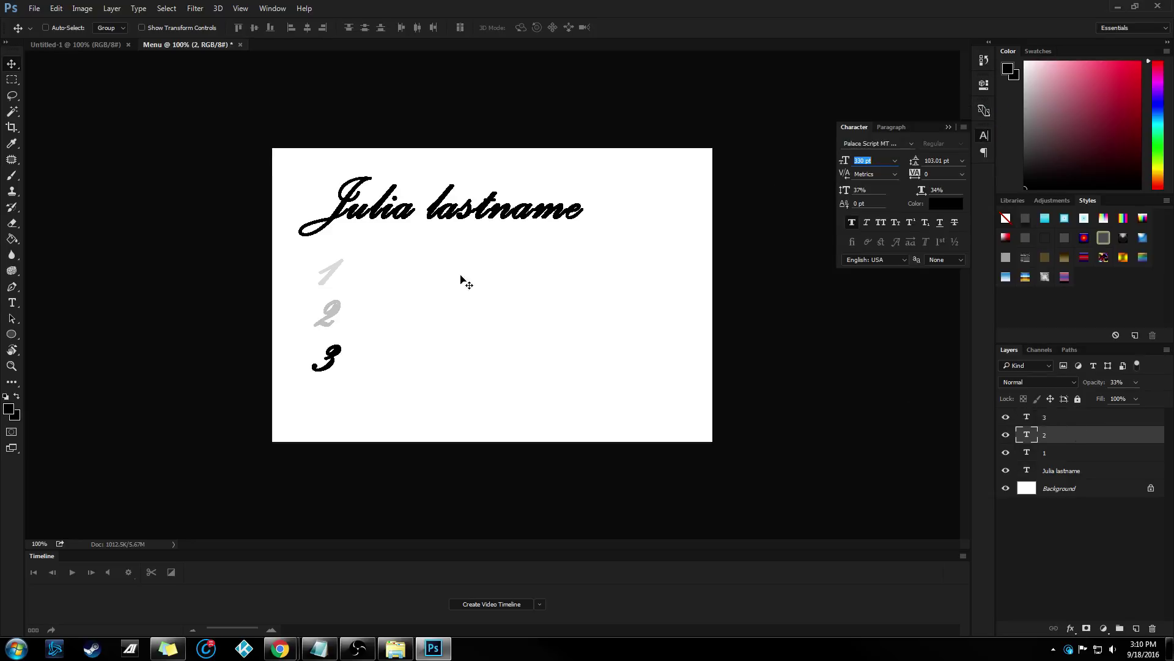
pyautogui.press('t')
pyautogui.doubleClick(333, 318)
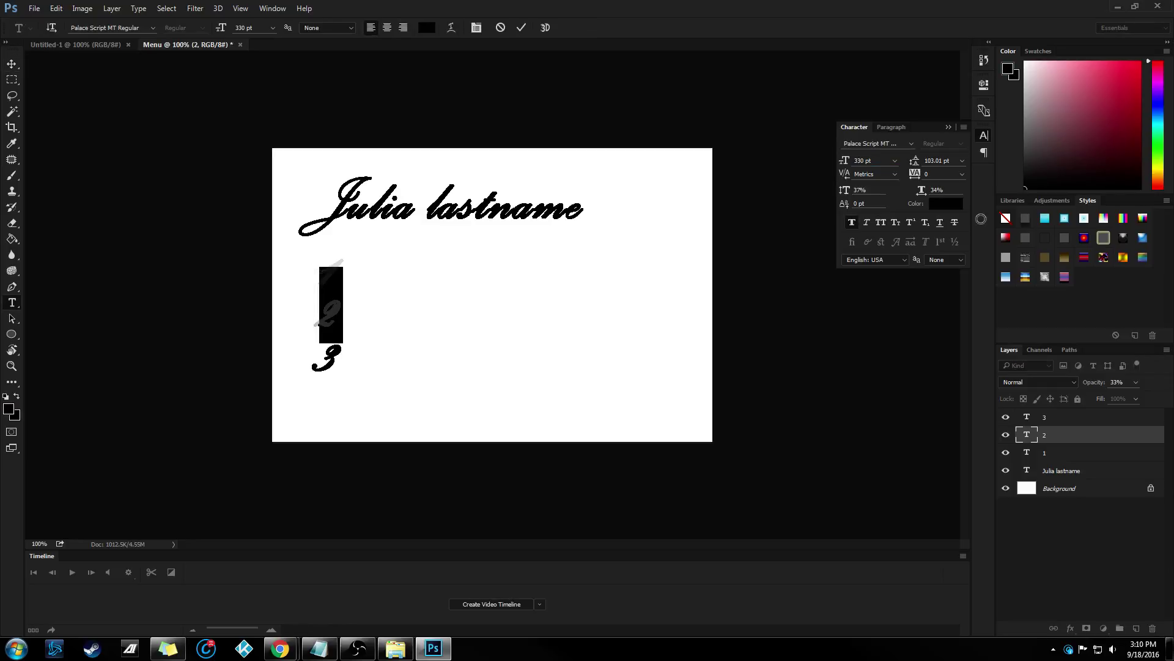
pyautogui.hotkey('ctrl', 'Return')
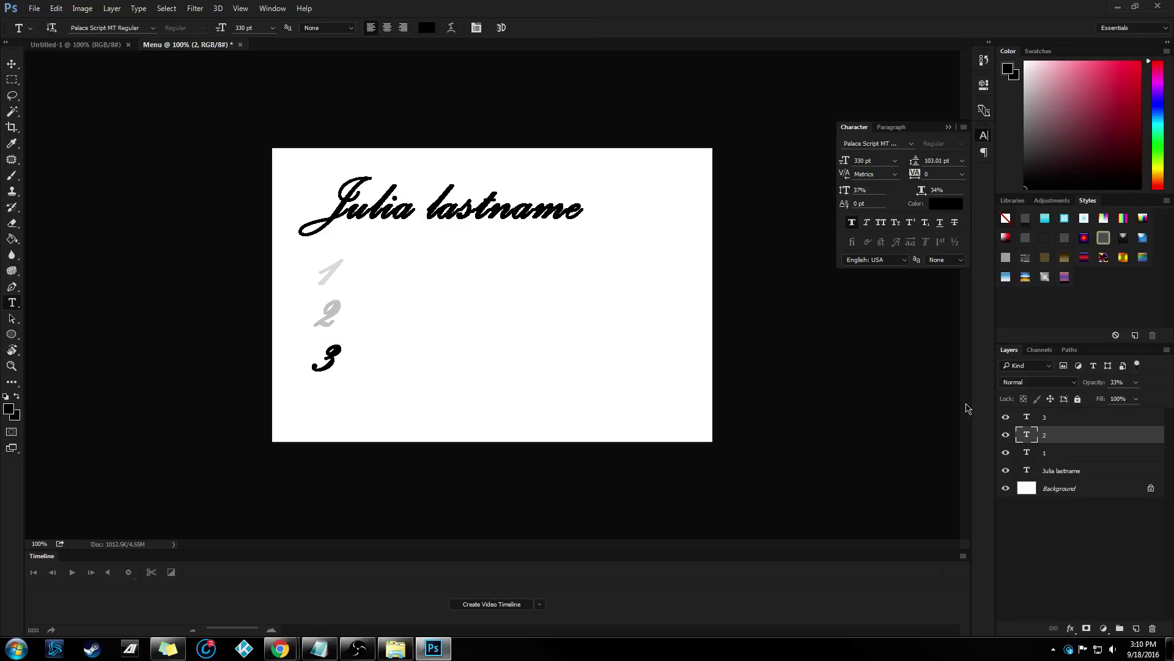
# Delete the number text layers 2, 3 and 1.
pyautogui.press('Delete')
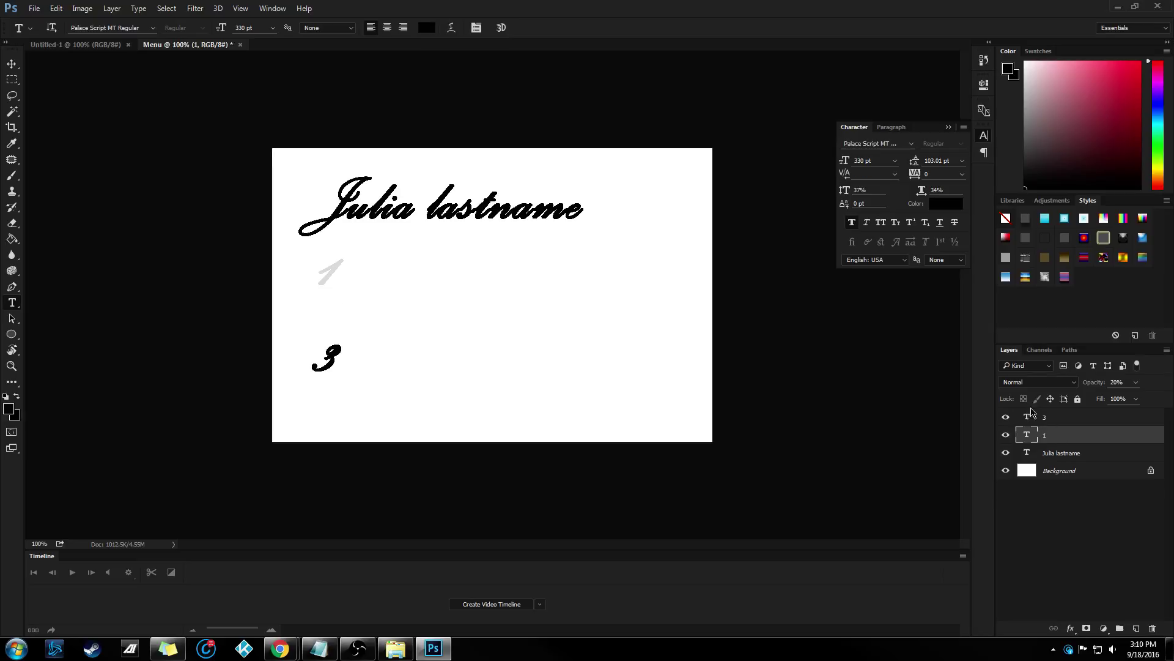
pyautogui.click(1053, 418)
pyautogui.press('Delete')
pyautogui.click(1071, 502)
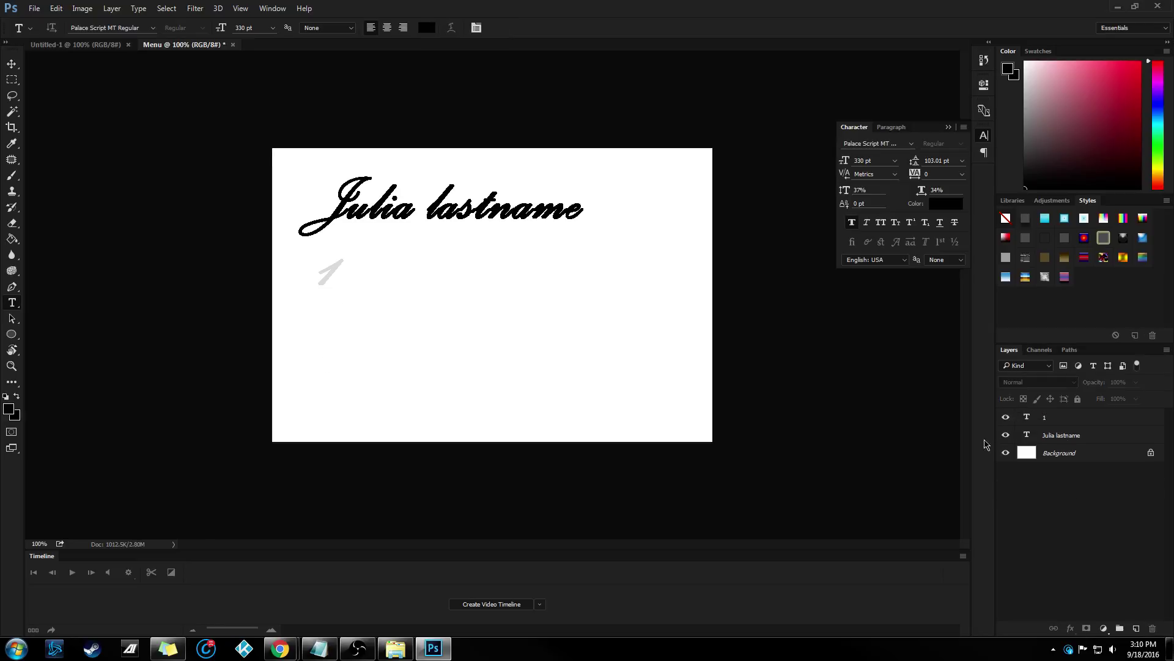
pyautogui.click(1068, 420)
pyautogui.press('Delete')
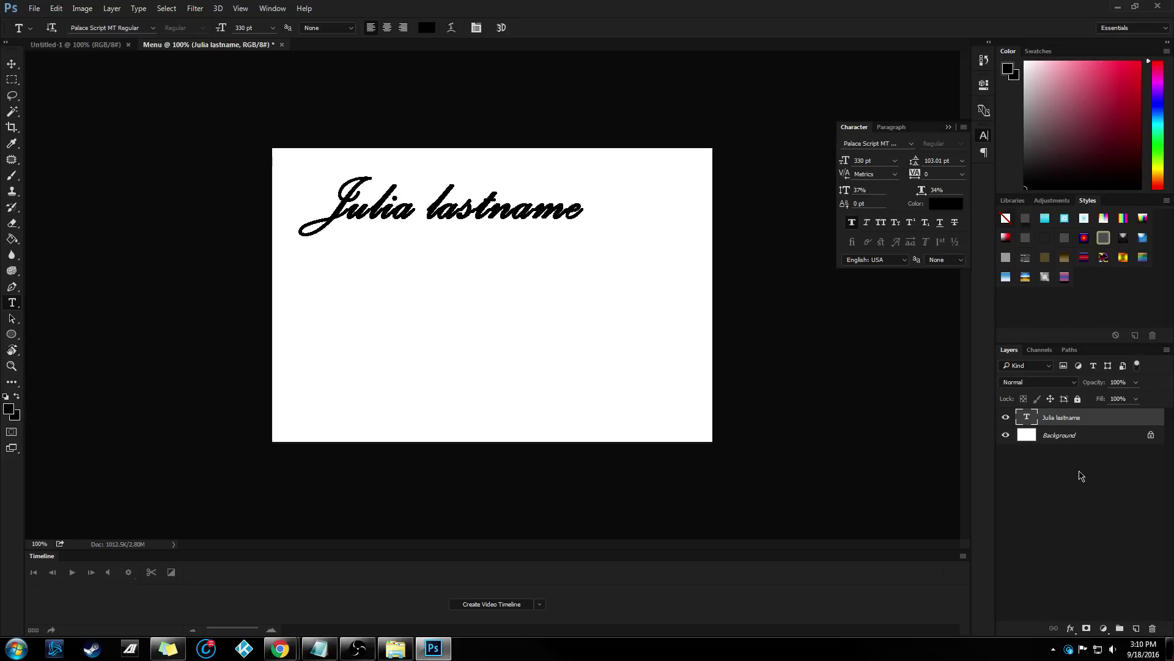
pyautogui.click(1069, 477)
# Add new separate text layers reading "1", "2" and "3" in a column below the name, and nudge the 3 up.
pyautogui.click(1064, 418)
pyautogui.click(312, 276)
pyautogui.write('1')
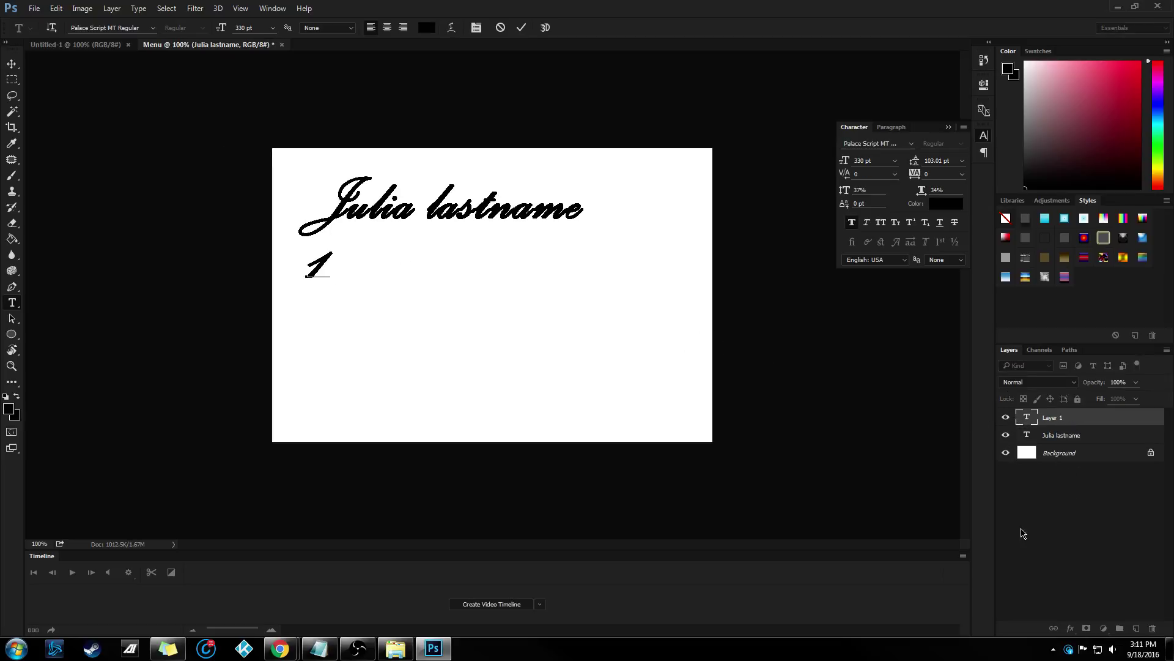
pyautogui.click(503, 328)
pyautogui.click(314, 318)
pyautogui.write('2')
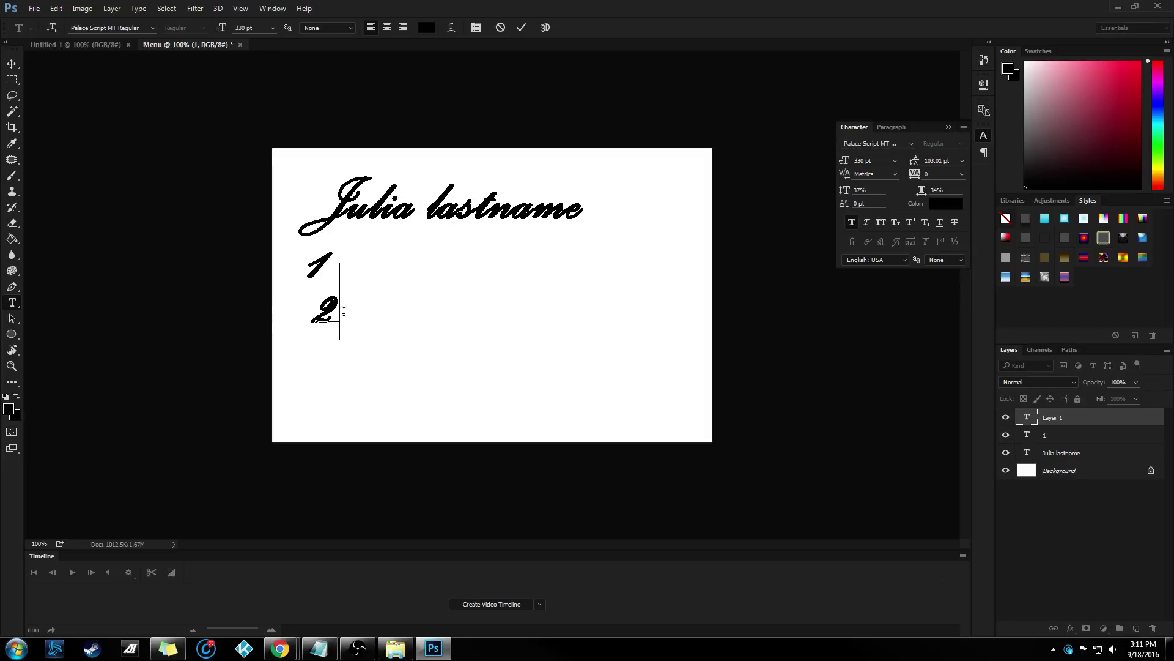
pyautogui.click(343, 311)
pyautogui.click(321, 375)
pyautogui.write('3')
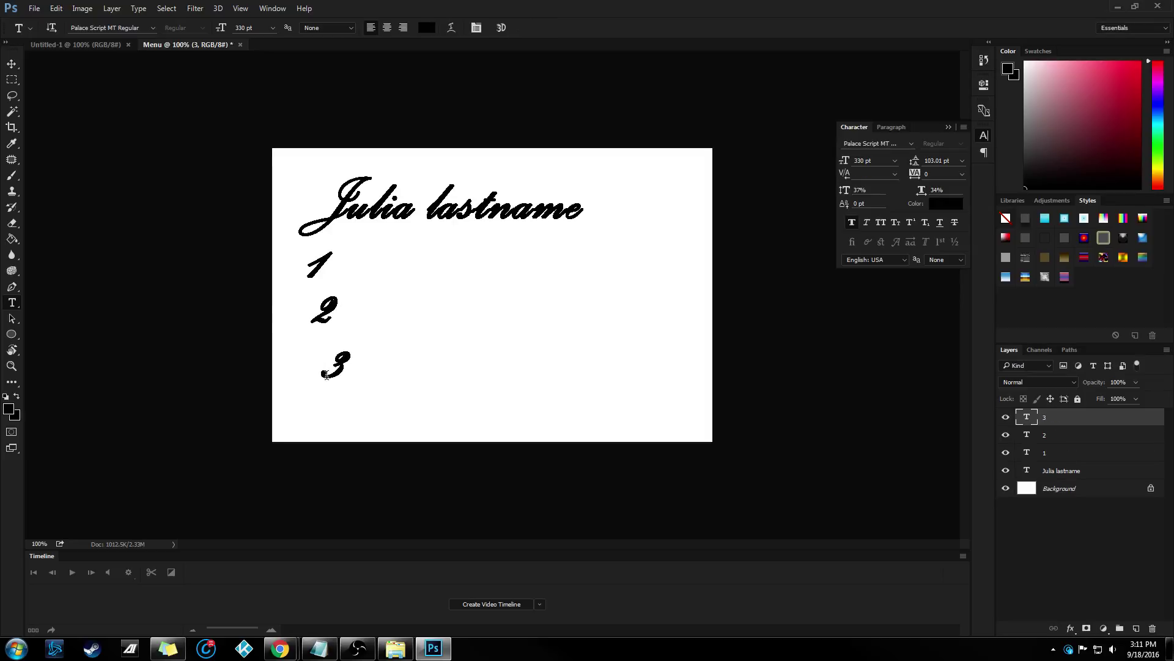
pyautogui.click(981, 137)
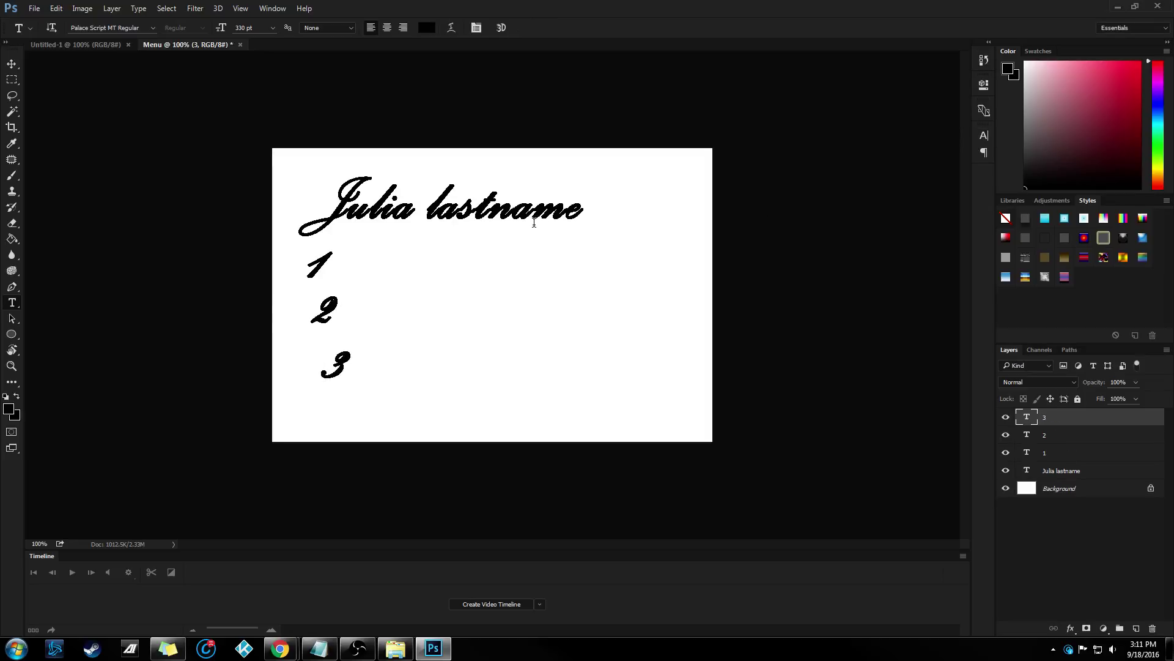
pyautogui.click(12, 64)
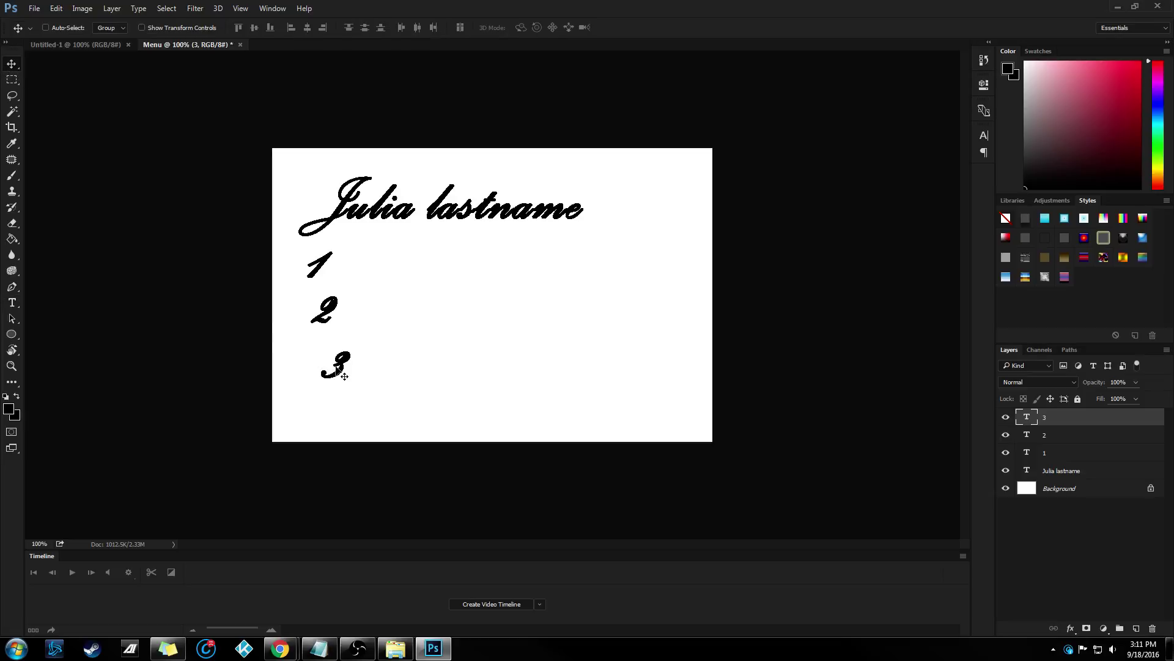
pyautogui.moveTo(335, 367); pyautogui.dragTo(338, 360)
# Search the computer's programs for "creative" and launch the matching program.
pyautogui.click(1064, 489)
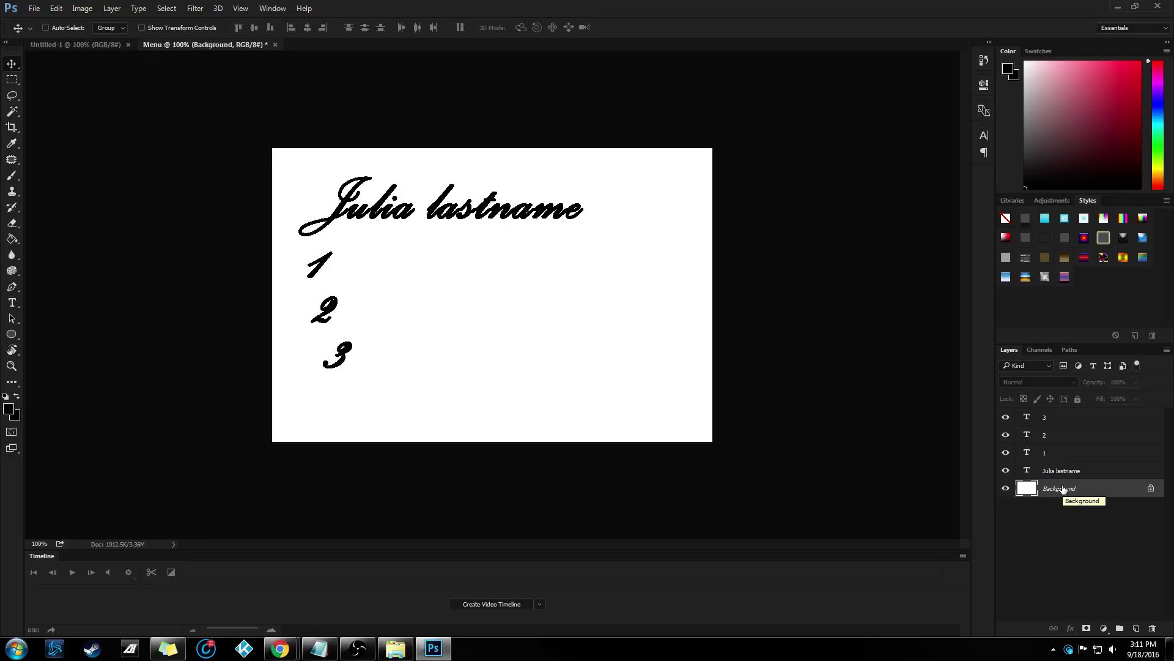
pyautogui.press('super')
pyautogui.write('cre')
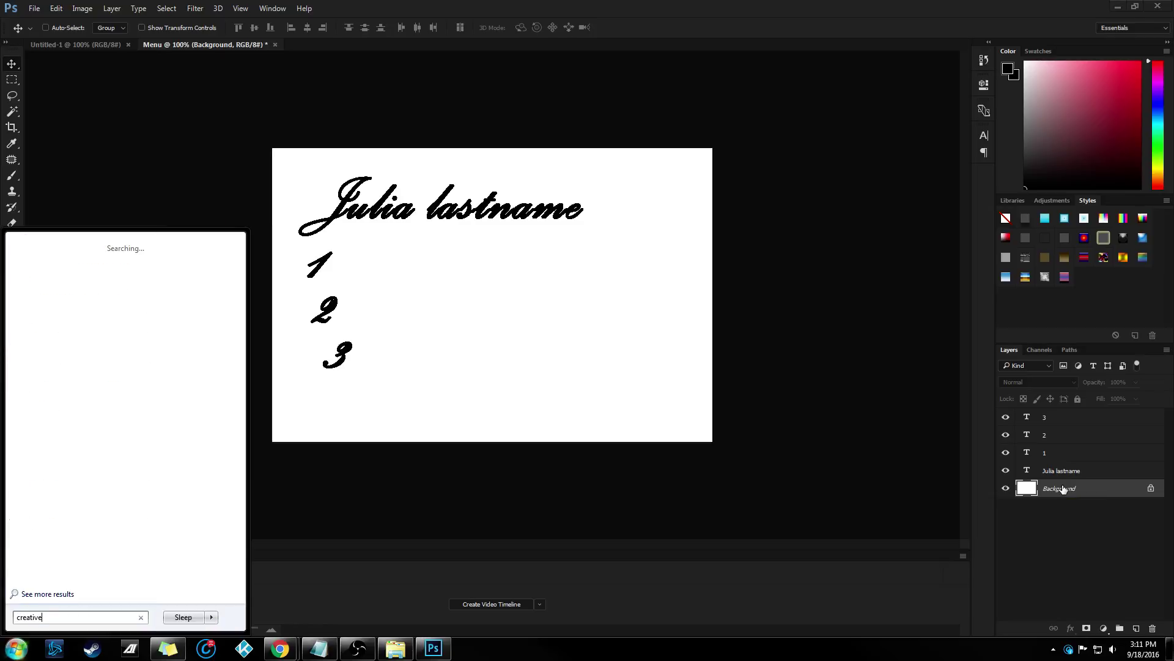
pyautogui.write('ative')
pyautogui.press('Return')
pyautogui.click(1065, 521)
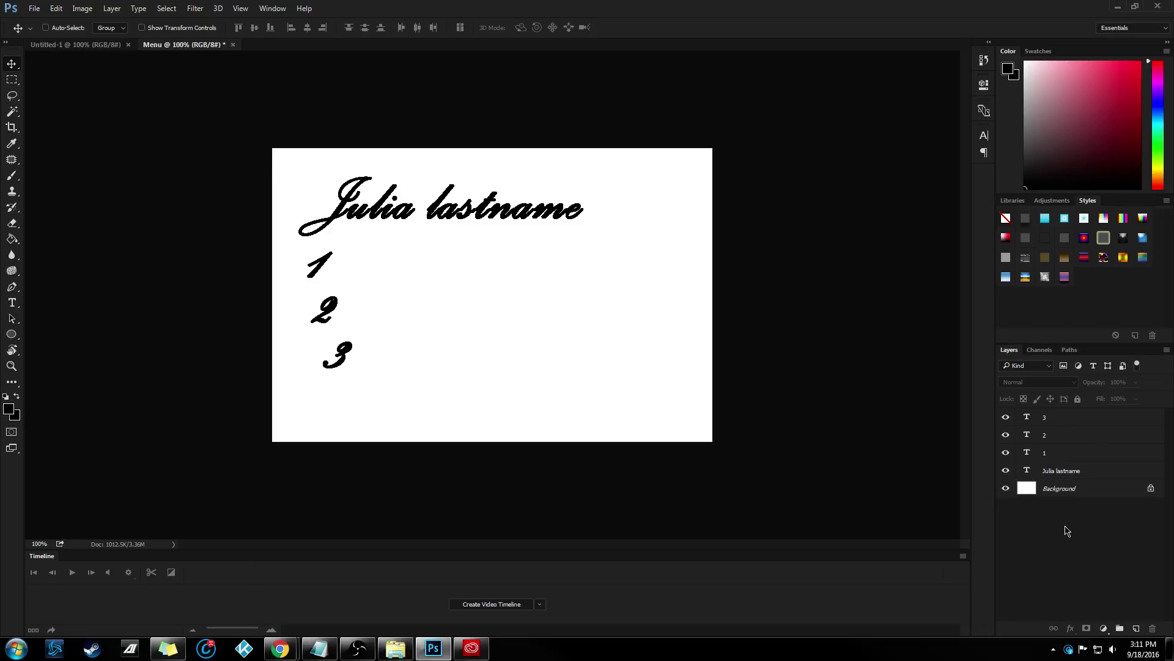
pyautogui.click(1049, 493)
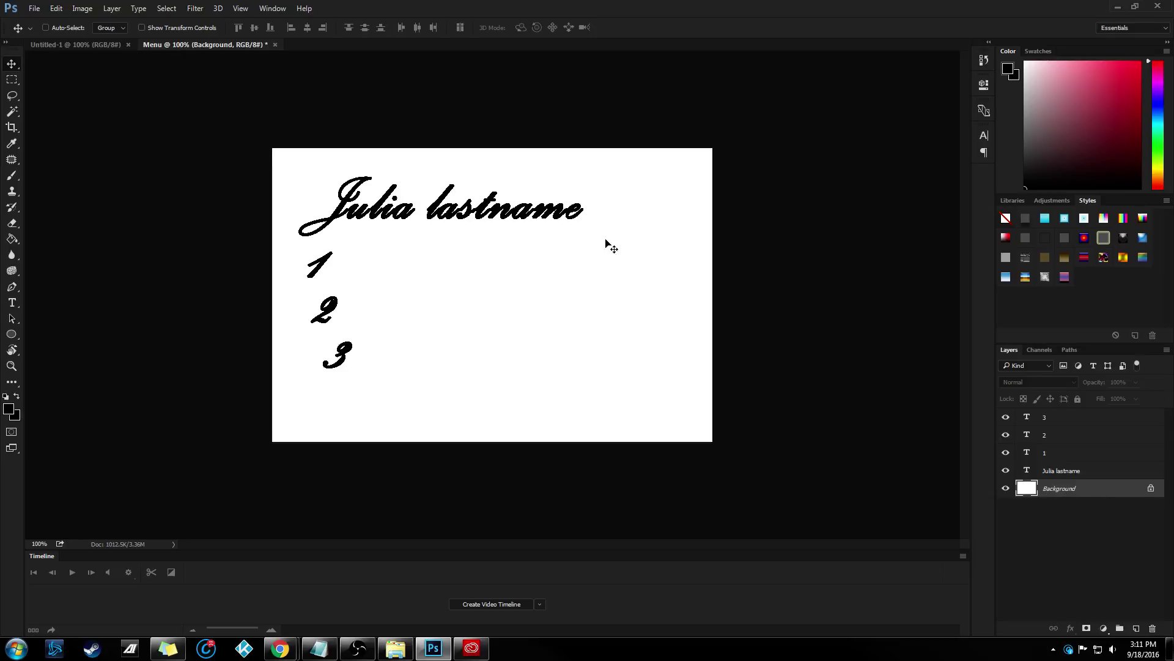
pyautogui.click(112, 7)
pyautogui.moveTo(122, 22)
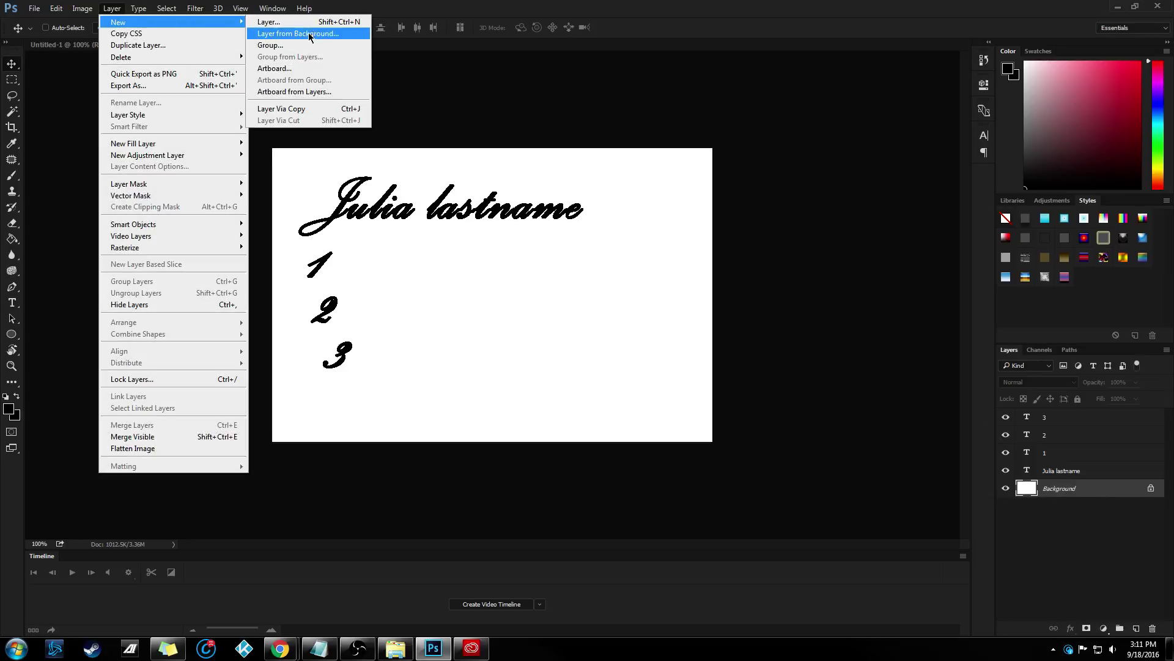
pyautogui.moveTo(170, 153)
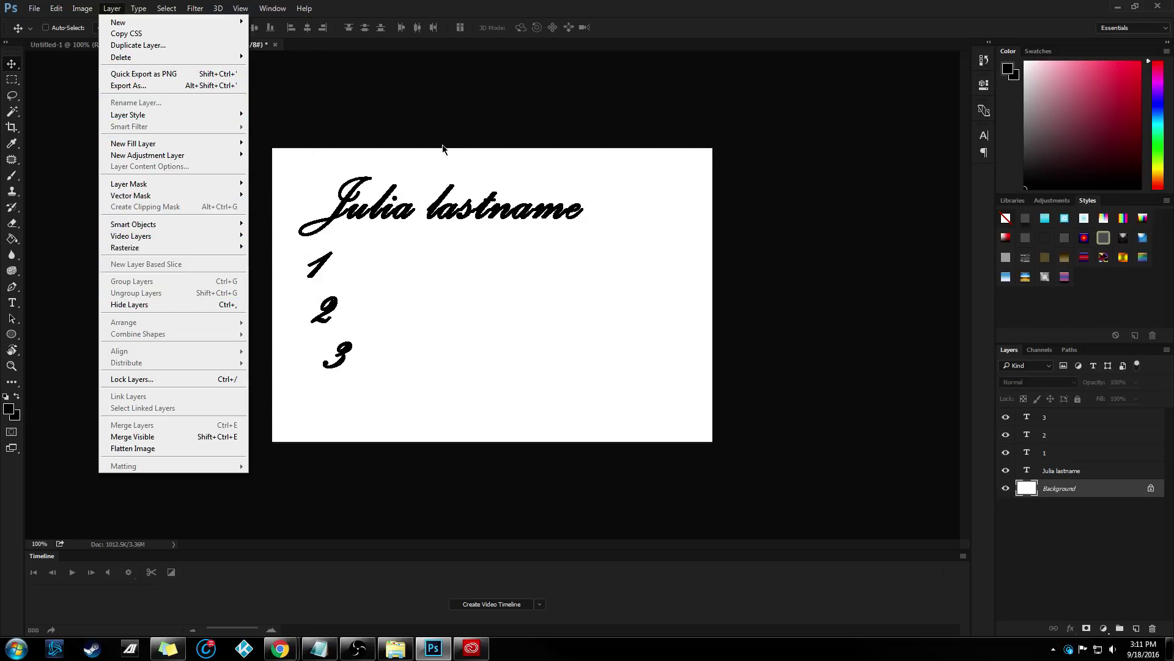
# Switch to Creative Cloud and look through its app list, including the app filters and previous versions.
pyautogui.click(474, 644)
pyautogui.click(533, 142)
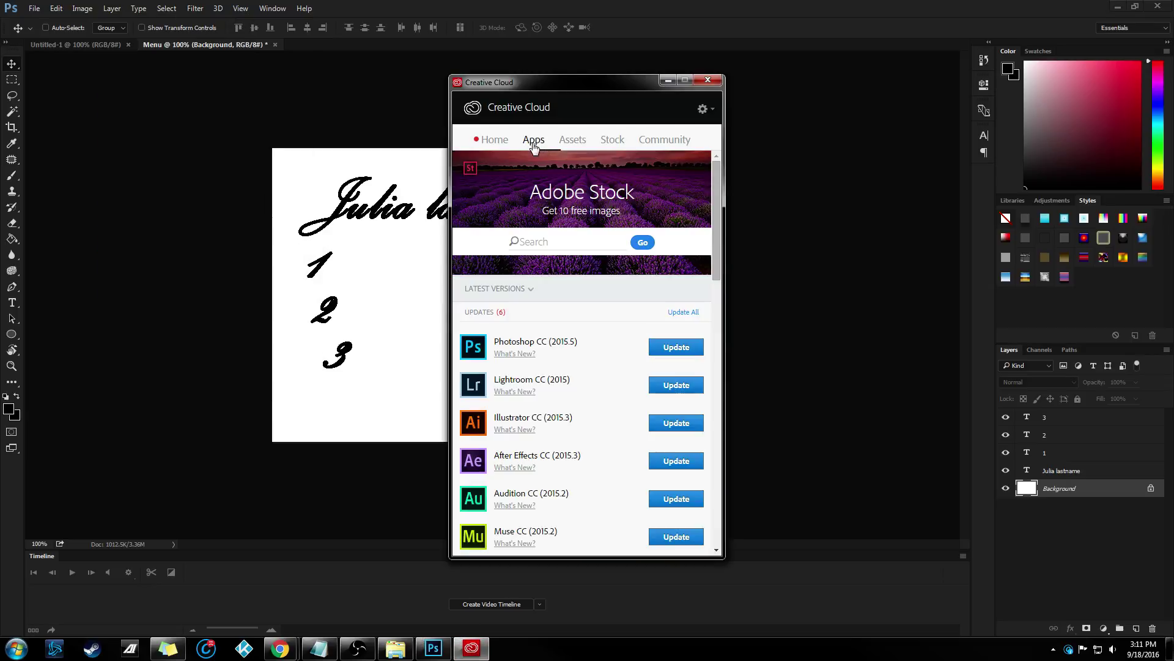
pyautogui.moveTo(570, 83); pyautogui.dragTo(393, 40)
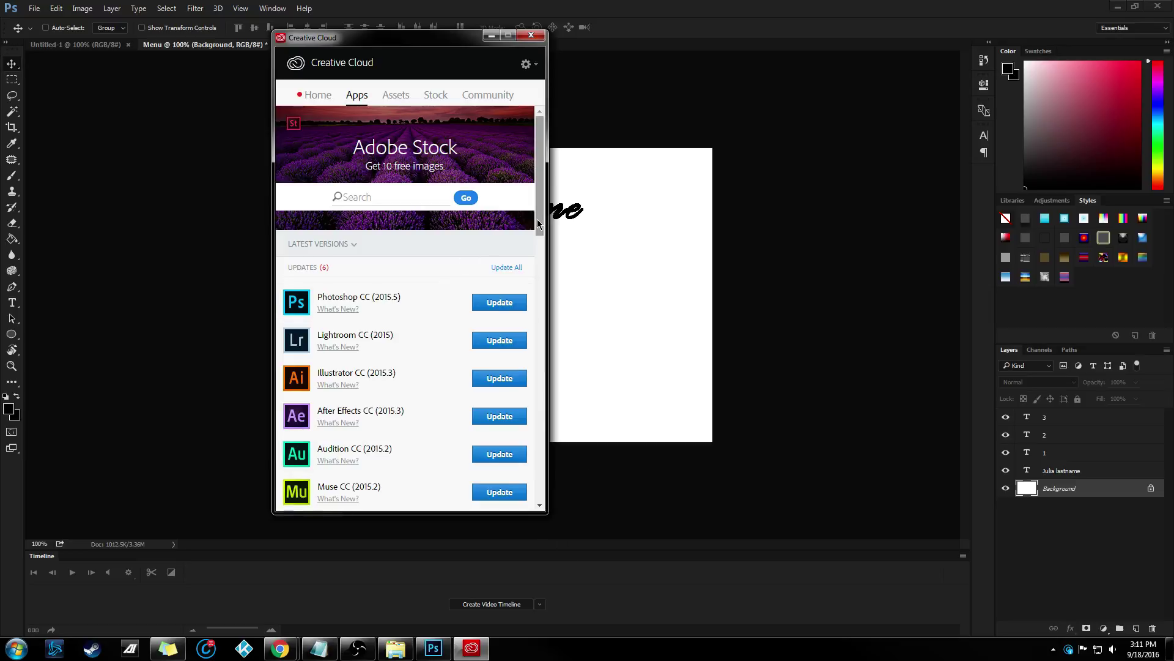
pyautogui.scroll(-1, 539, 232)
pyautogui.scroll(-1, 538, 234)
pyautogui.scroll(-8, 389, 236)
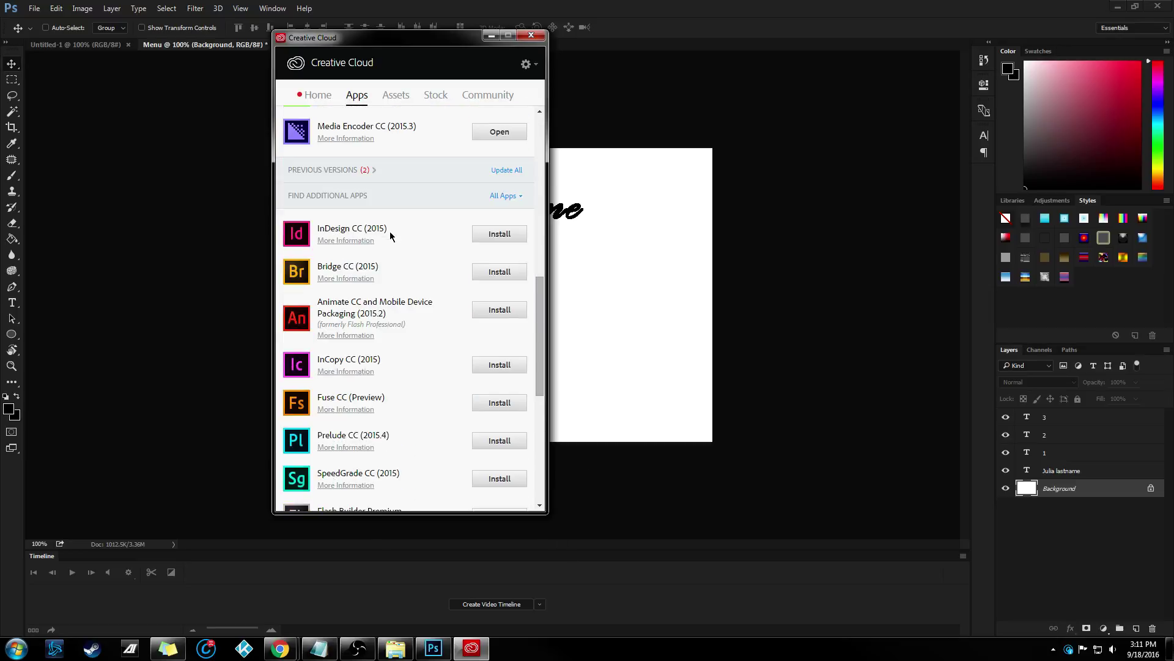
pyautogui.click(503, 196)
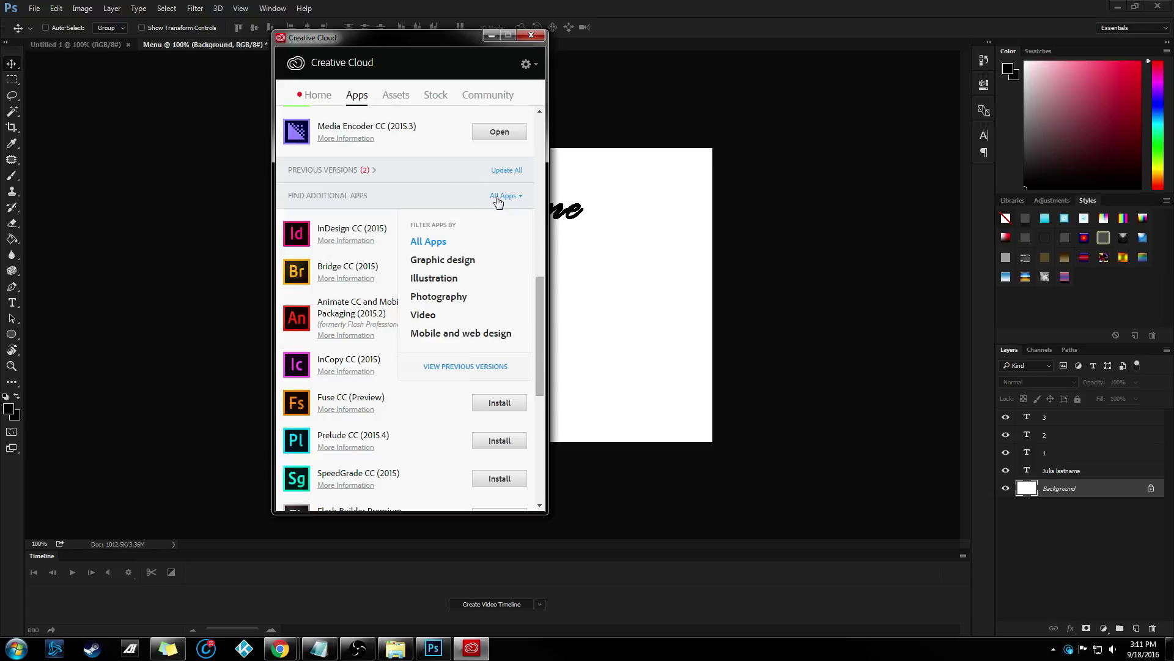
pyautogui.click(499, 199)
pyautogui.click(471, 170)
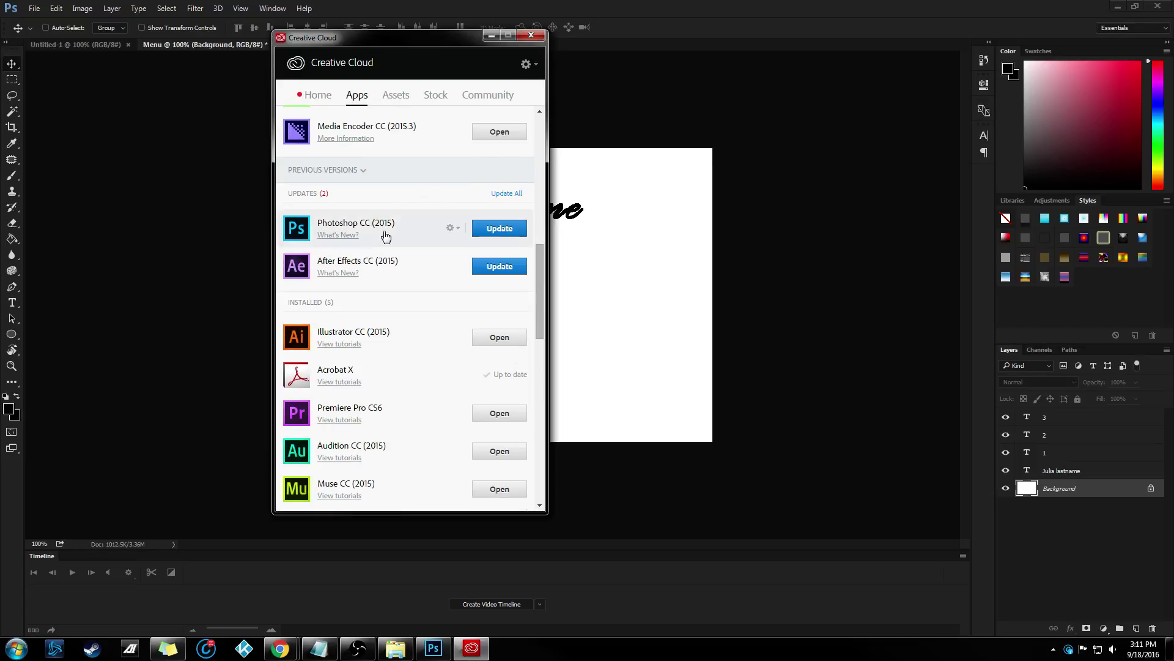
pyautogui.click(497, 176)
pyautogui.scroll(-6, 514, 291)
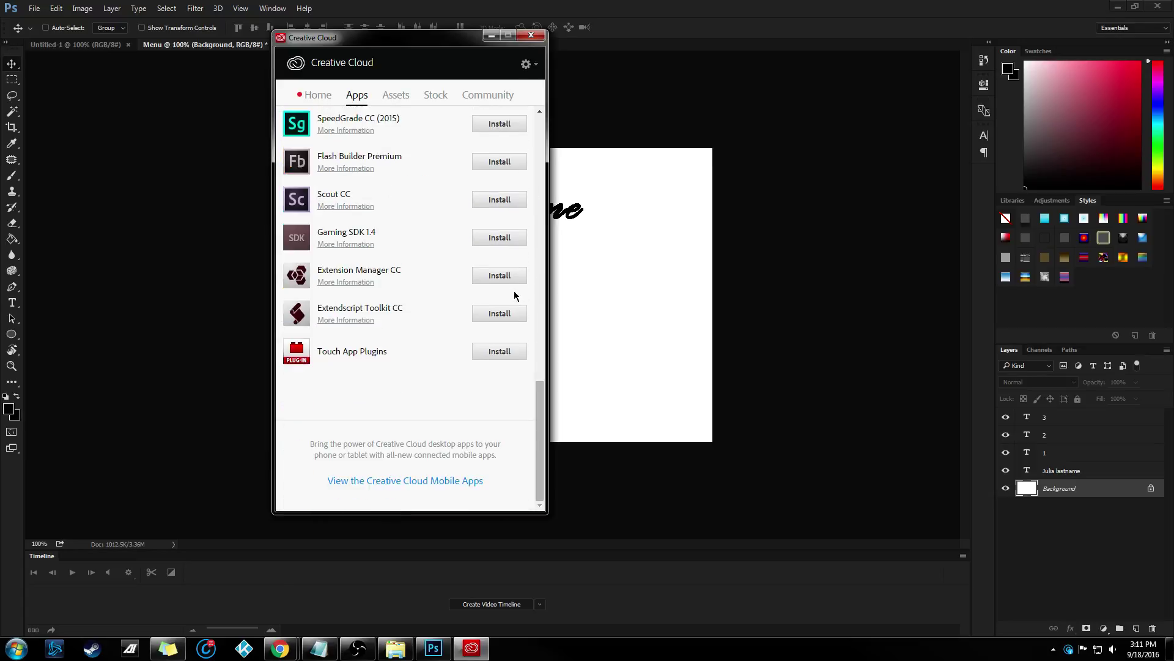
pyautogui.scroll(8, 379, 275)
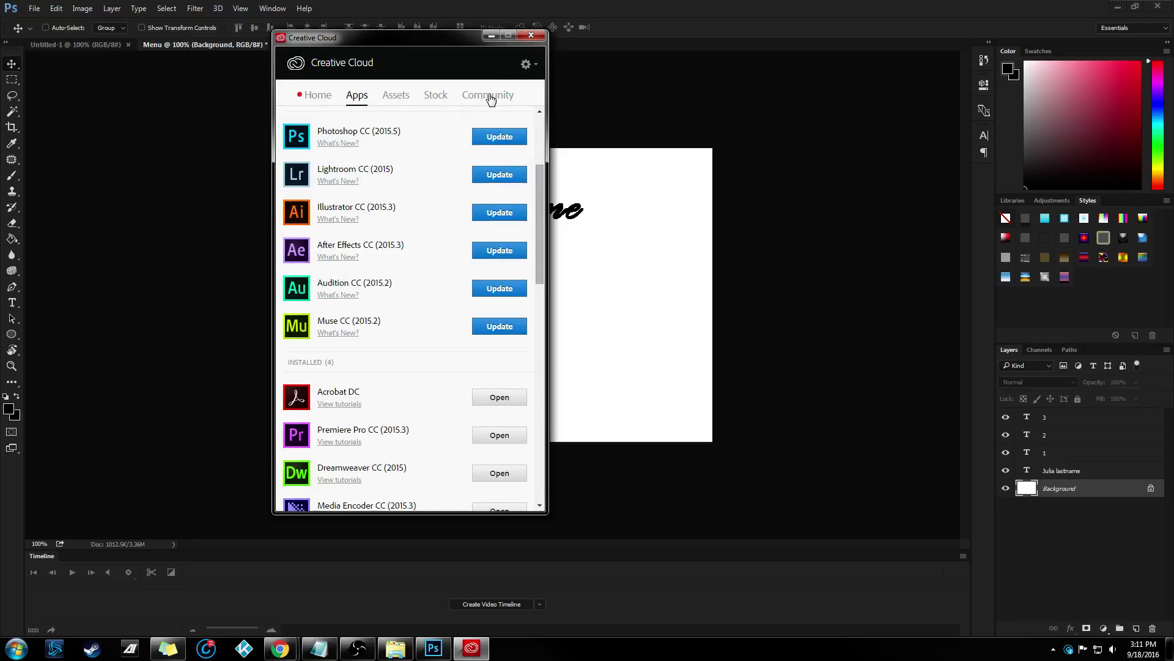
# Inspect the Creative Cloud preferences, covering both the general and the Creative Cloud settings, and return to the app list.
pyautogui.click(526, 66)
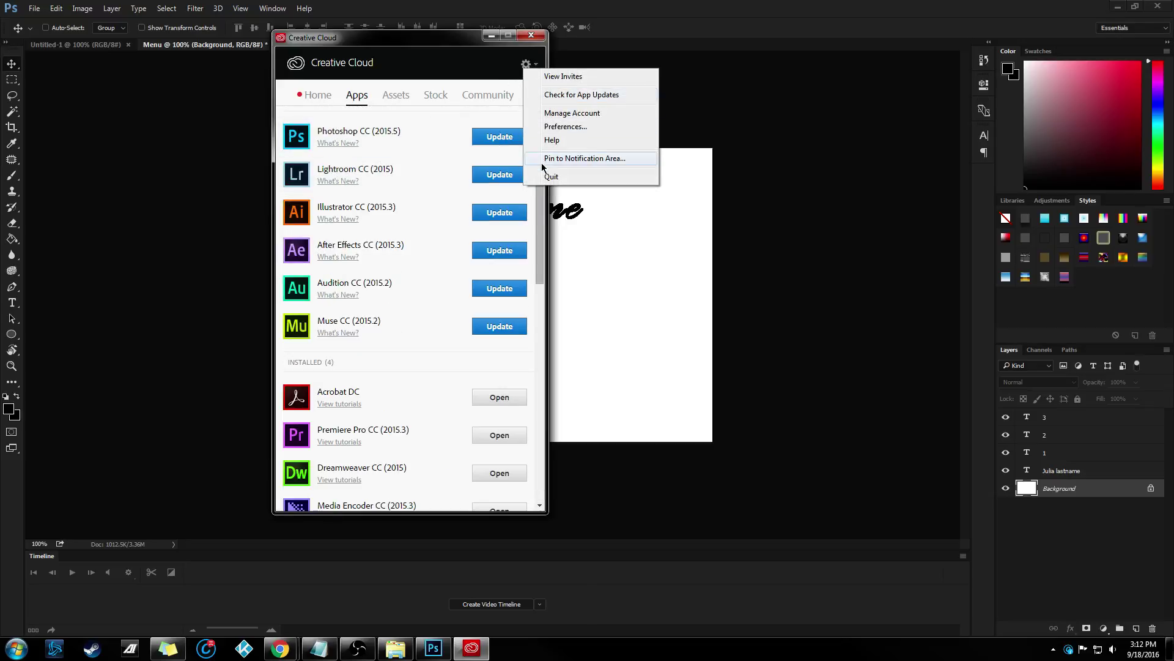
pyautogui.click(569, 126)
pyautogui.click(403, 103)
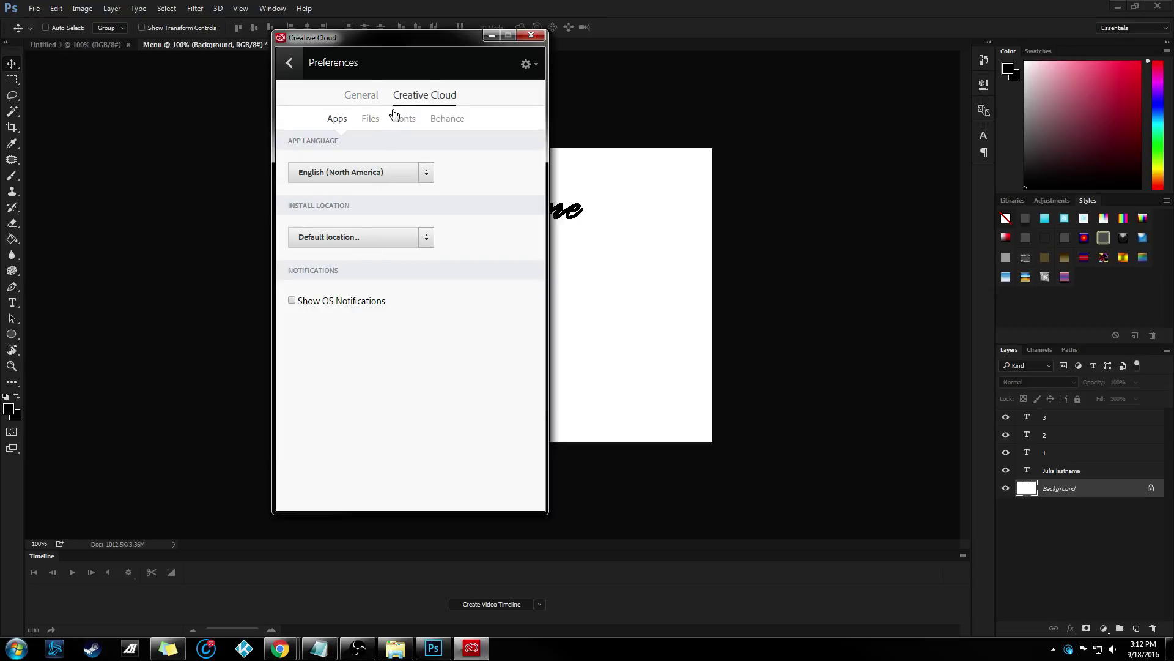
pyautogui.click(366, 96)
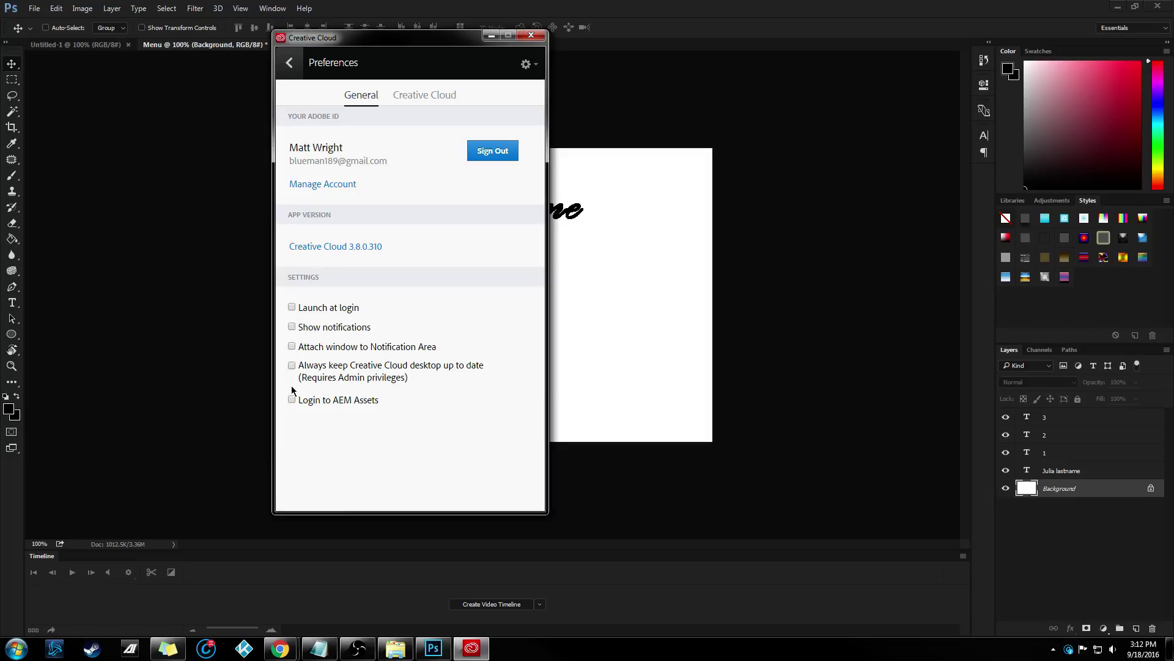
pyautogui.click(406, 96)
pyautogui.click(289, 62)
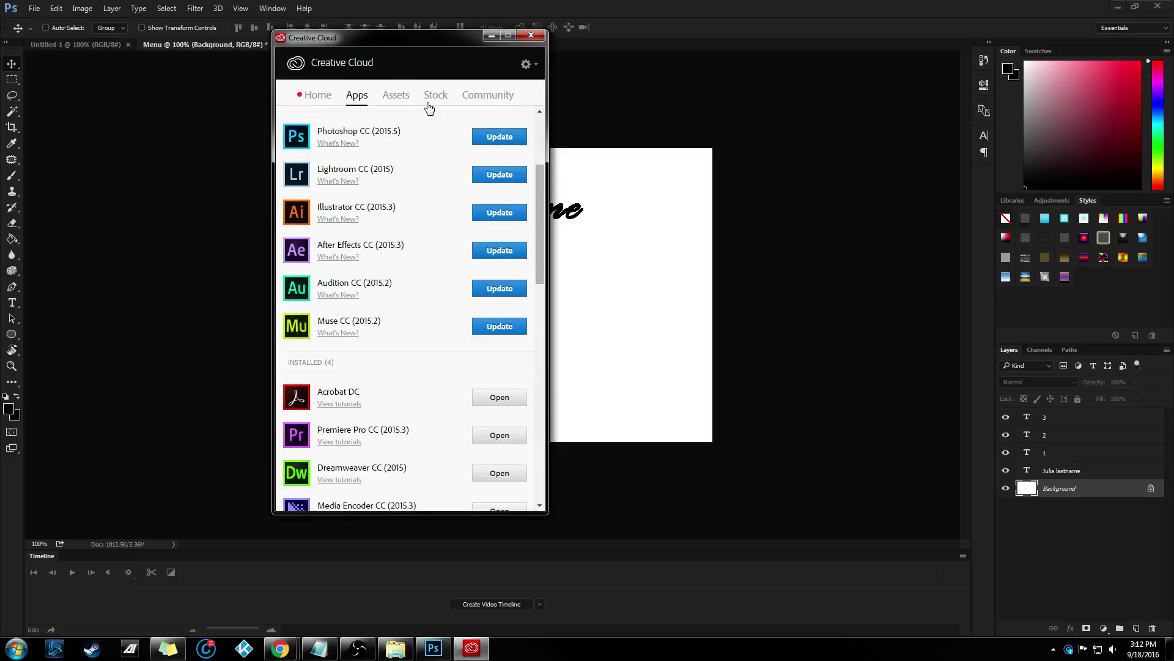
# Search from the Creative Cloud apps page for "enc" and return to the Creative Cloud window.
pyautogui.scroll(3, 384, 176)
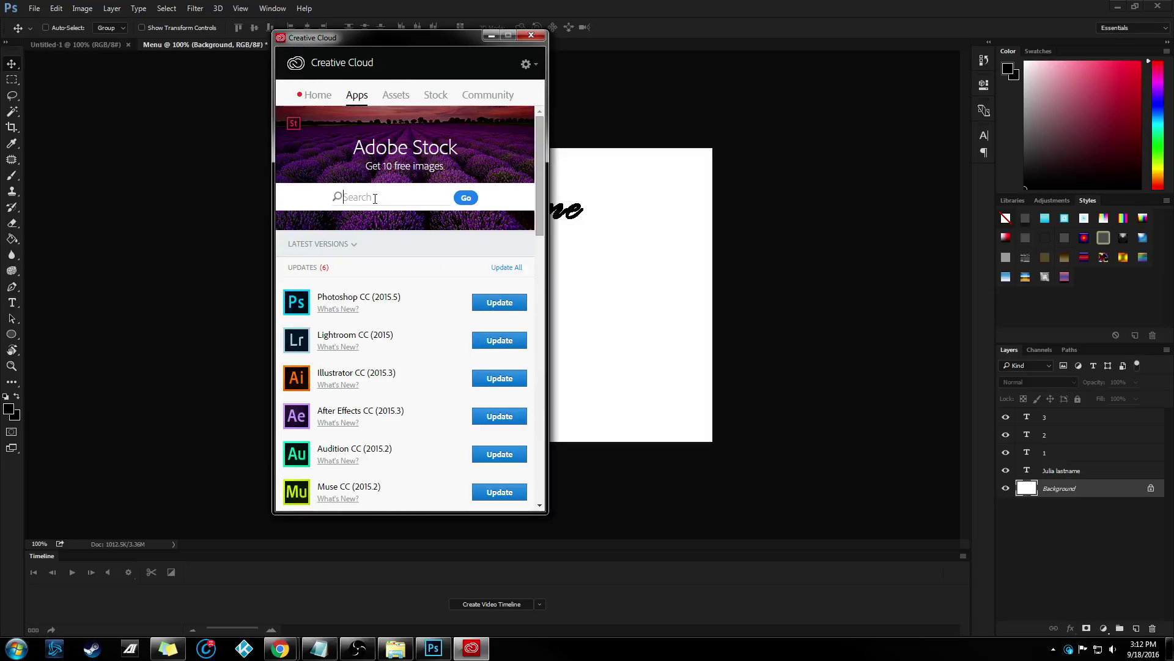
pyautogui.write('enc')
pyautogui.press('Return')
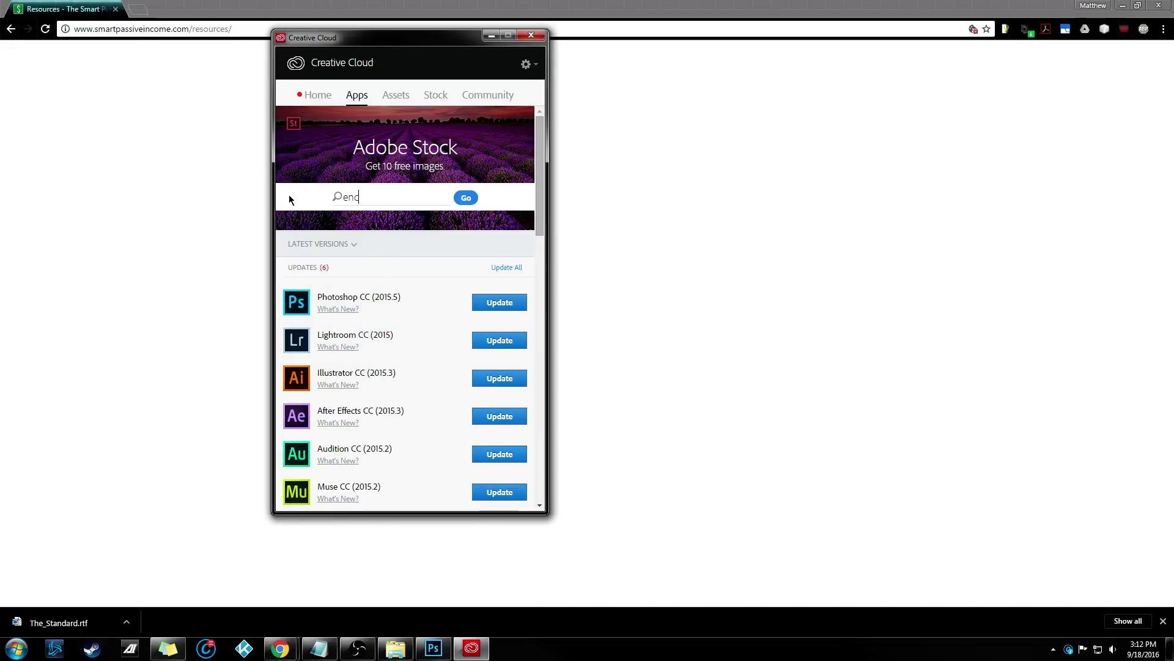
pyautogui.press('super+d')
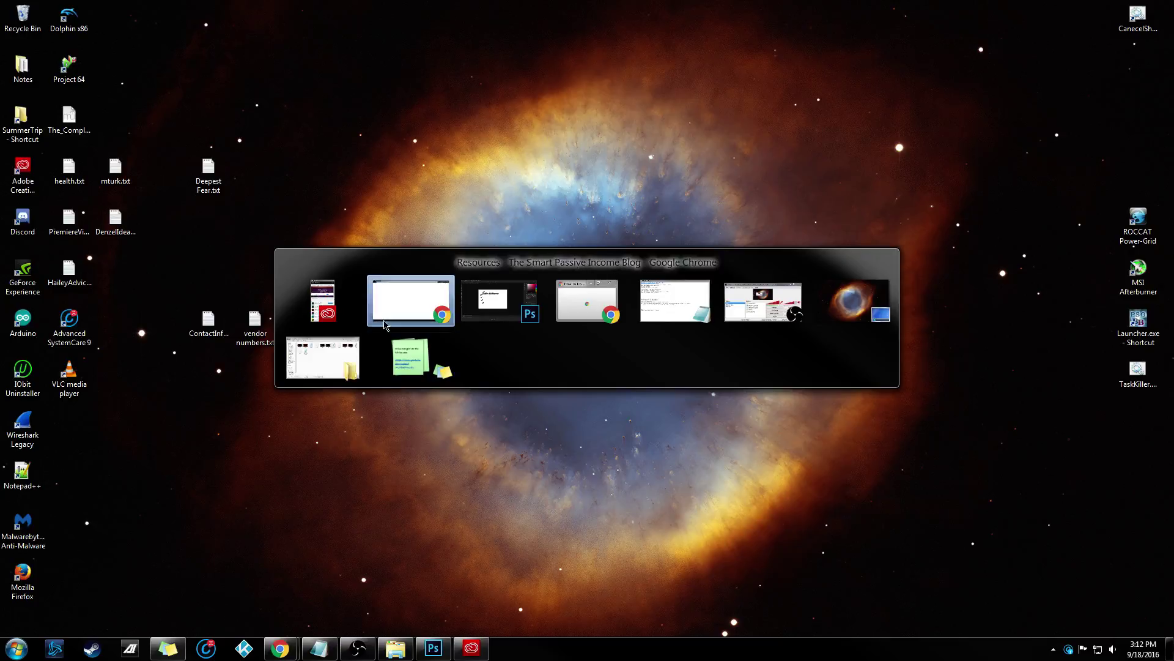
pyautogui.hotkey('alt', 'shift', 'Tab')
# Look for a DVD authoring program among the installed, previous-version and additional Creative Cloud apps.
pyautogui.scroll(-2, 403, 312)
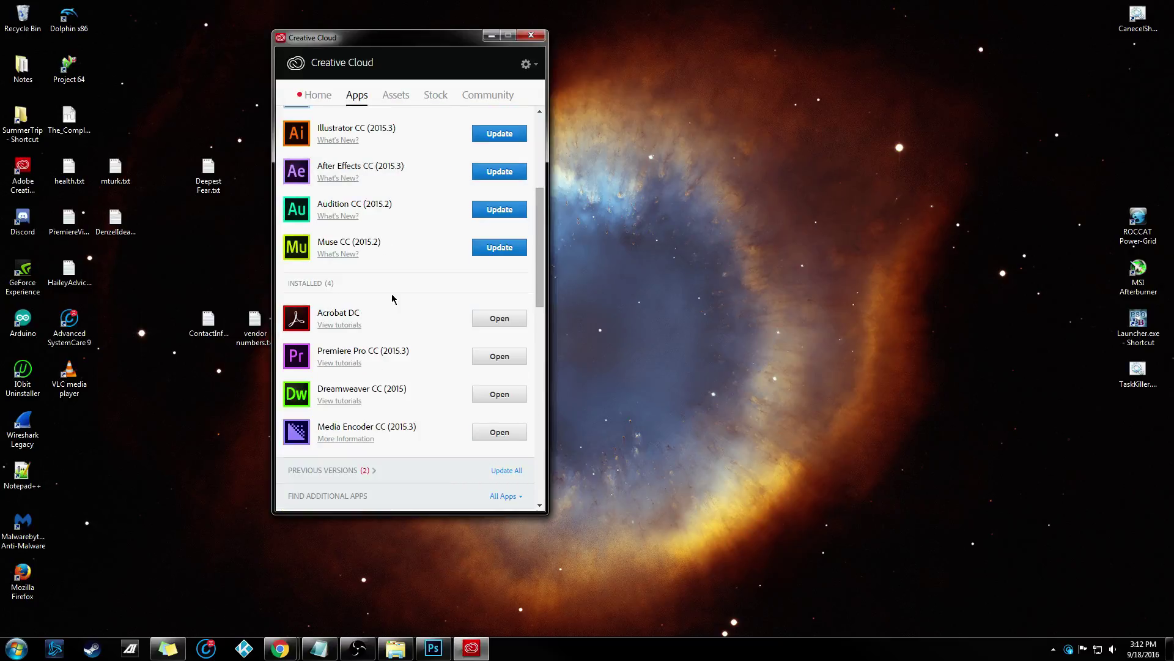
pyautogui.scroll(-5, 392, 379)
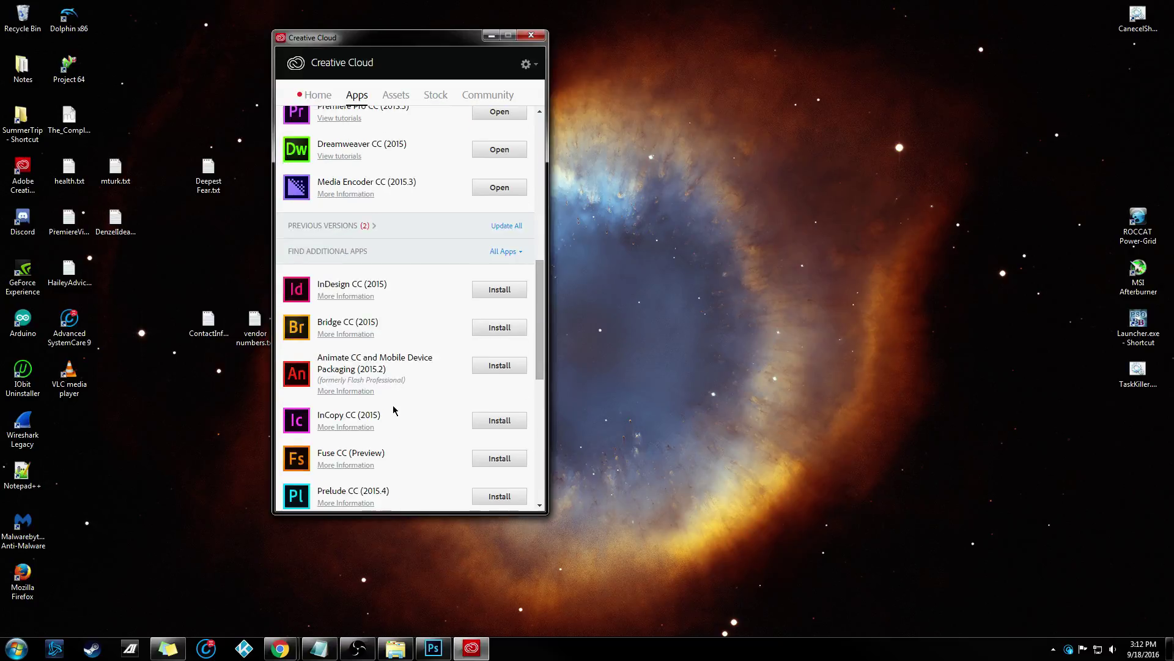
pyautogui.click(341, 227)
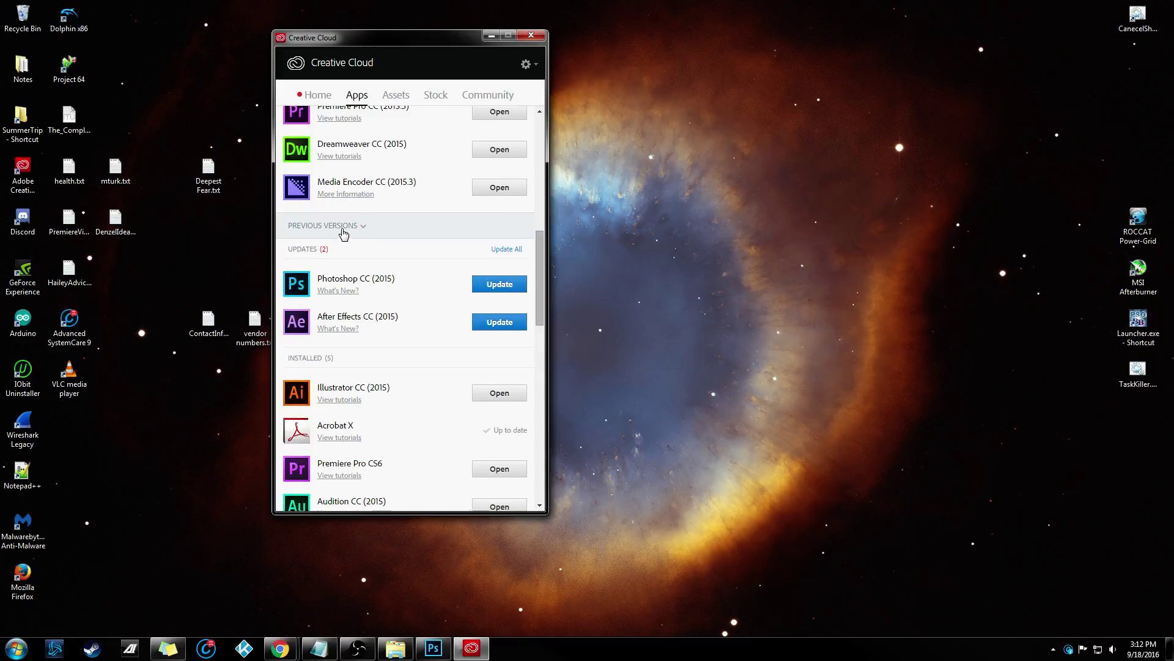
pyautogui.click(342, 230)
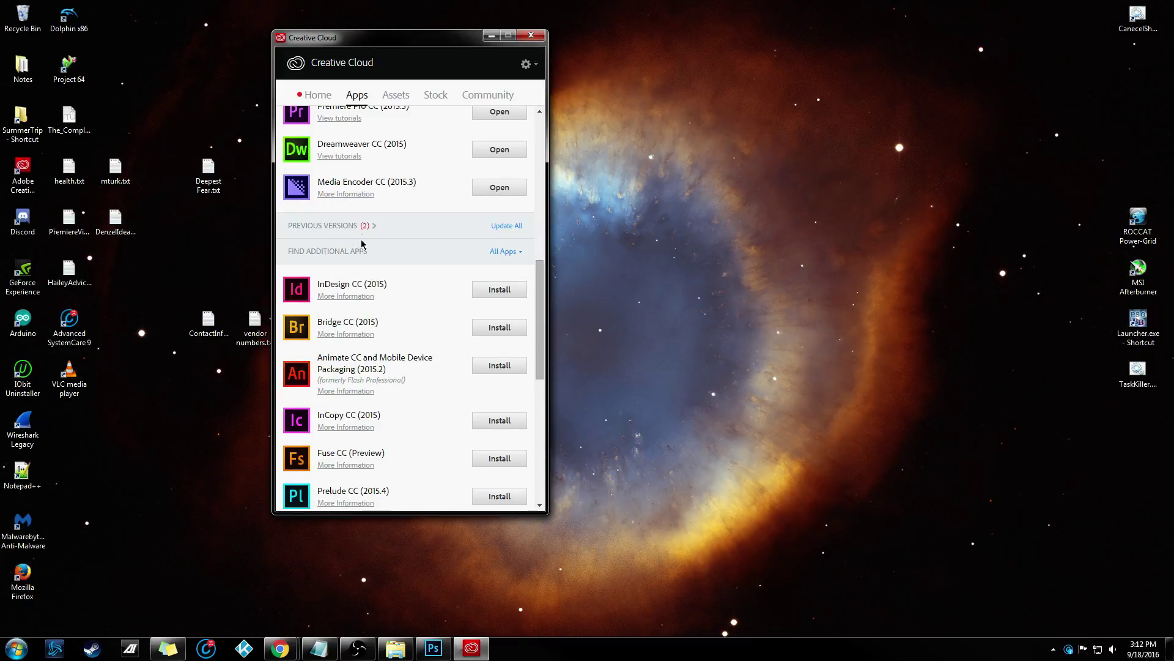
pyautogui.click(361, 230)
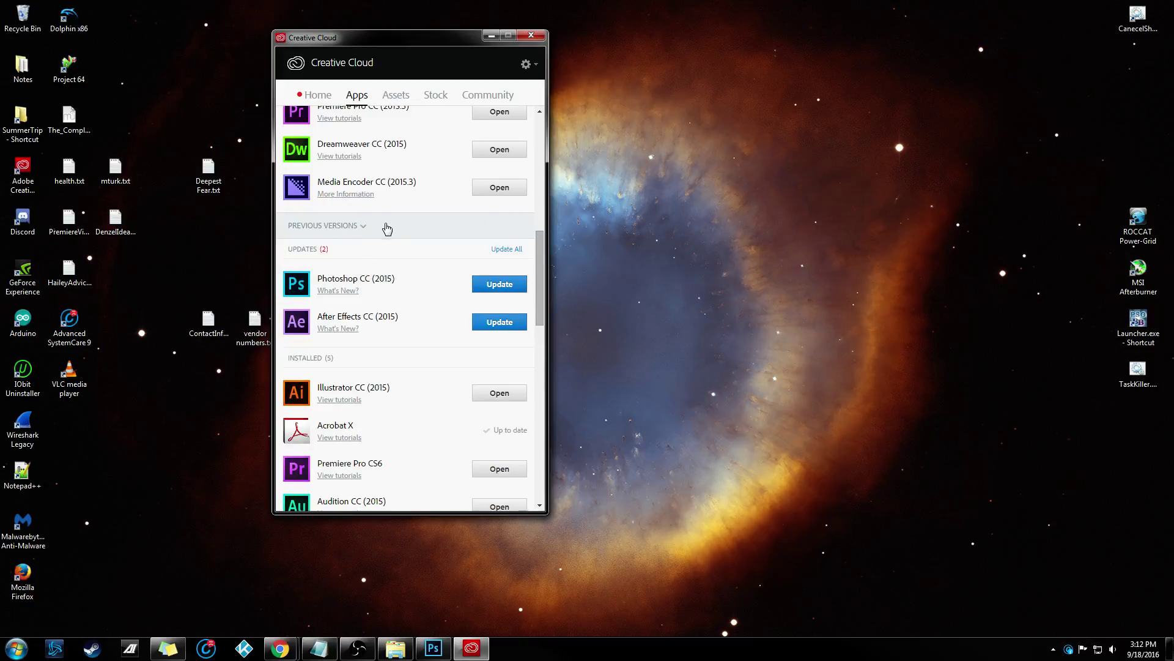
pyautogui.click(386, 228)
pyautogui.scroll(-2, 363, 416)
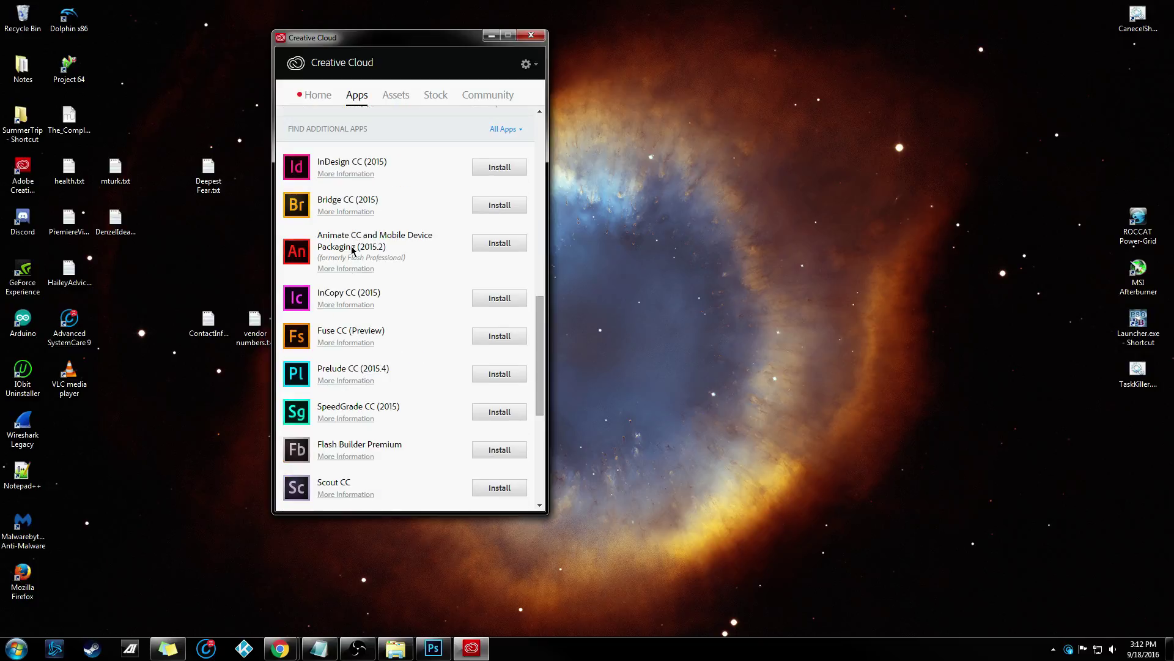
pyautogui.scroll(-5, 350, 306)
pyautogui.scroll(6, 346, 349)
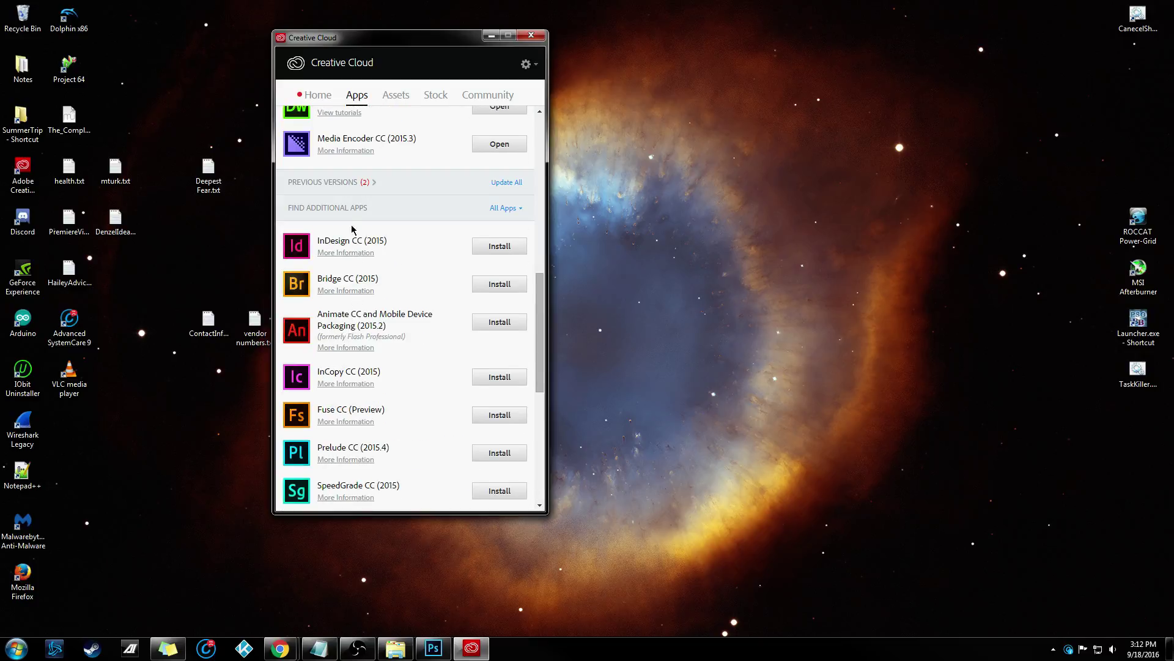
# Examine the previous versions of the apps, including the management options for Premiere Pro CS6.
pyautogui.click(347, 184)
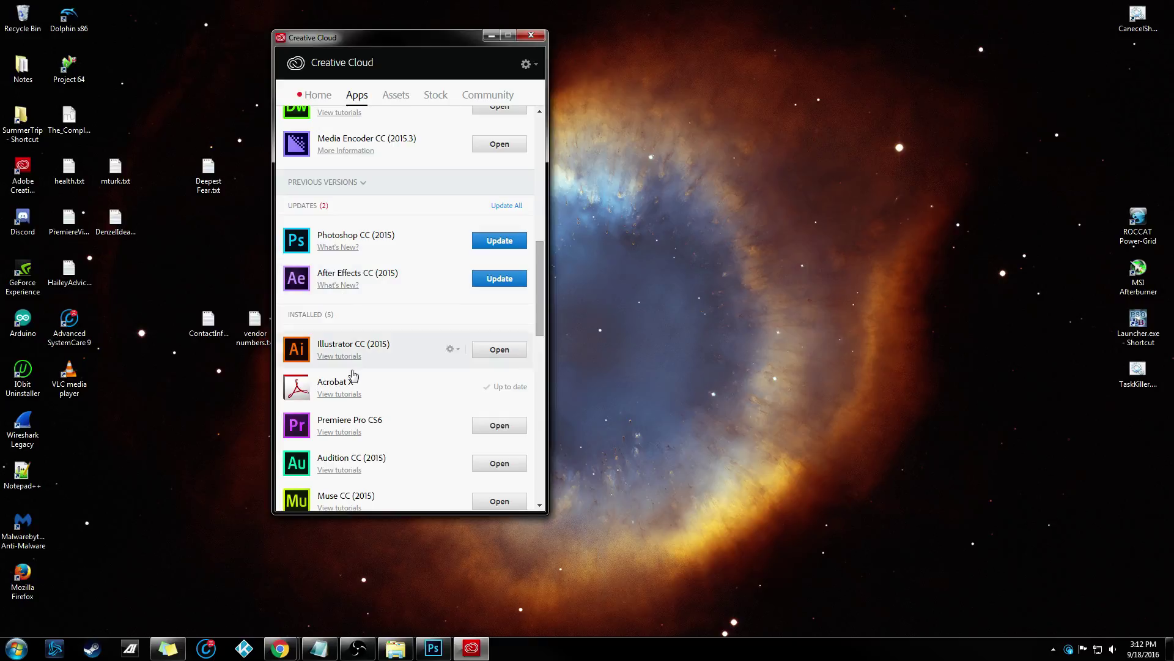
pyautogui.click(452, 427)
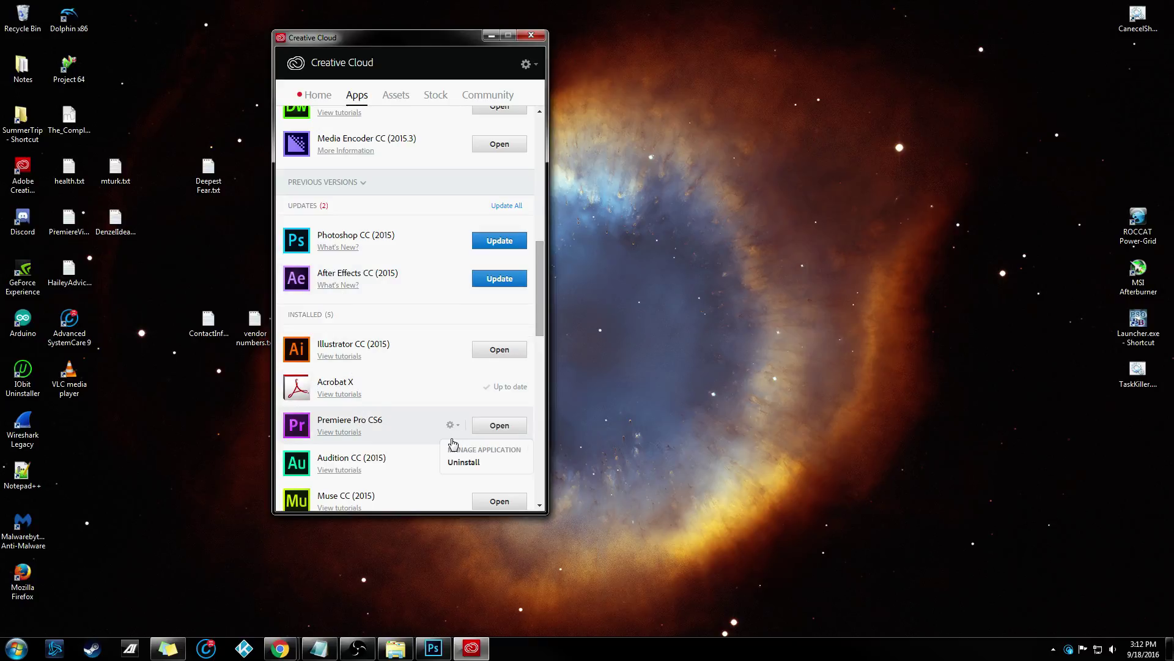
pyautogui.click(456, 431)
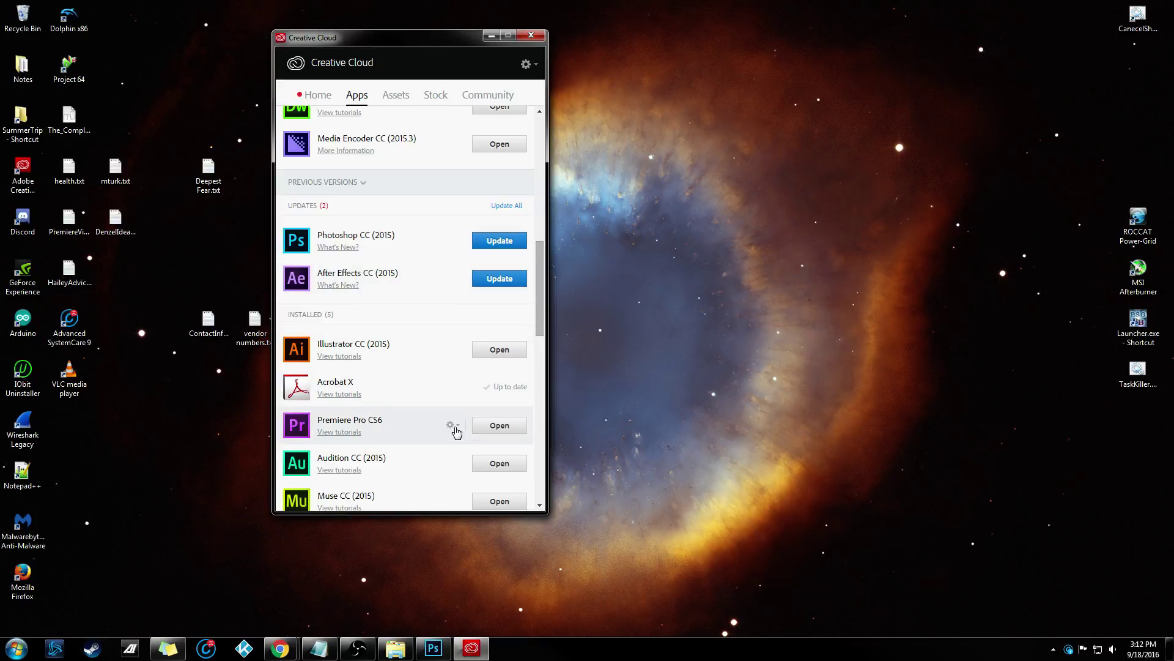
pyautogui.scroll(-10, 414, 414)
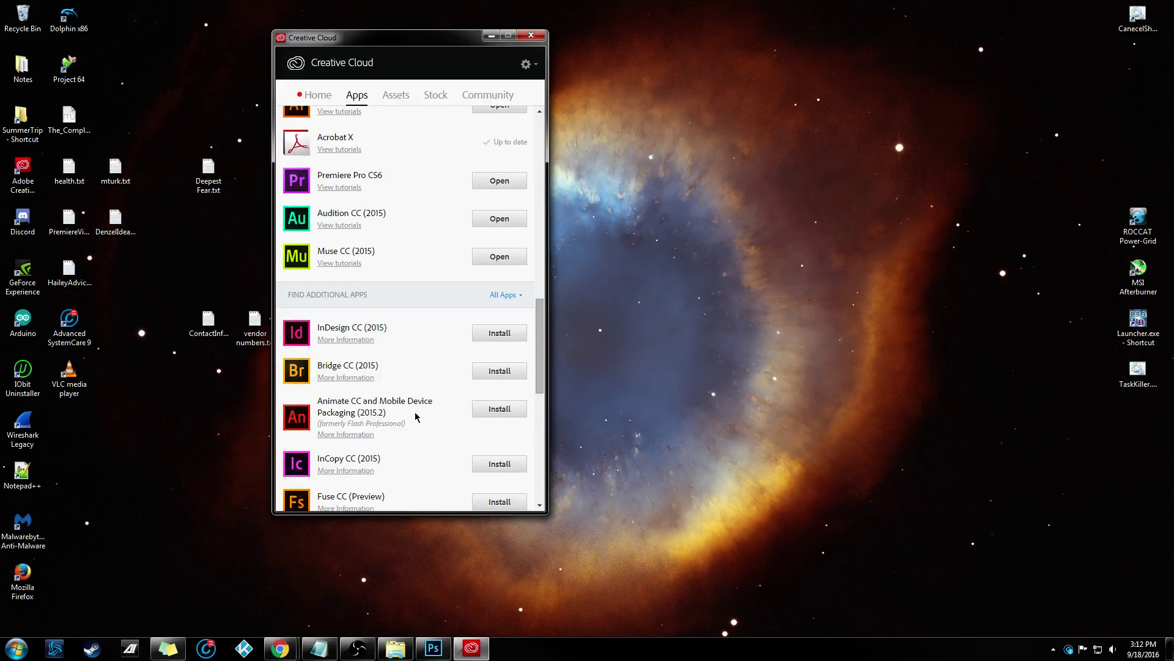
pyautogui.scroll(15, 410, 409)
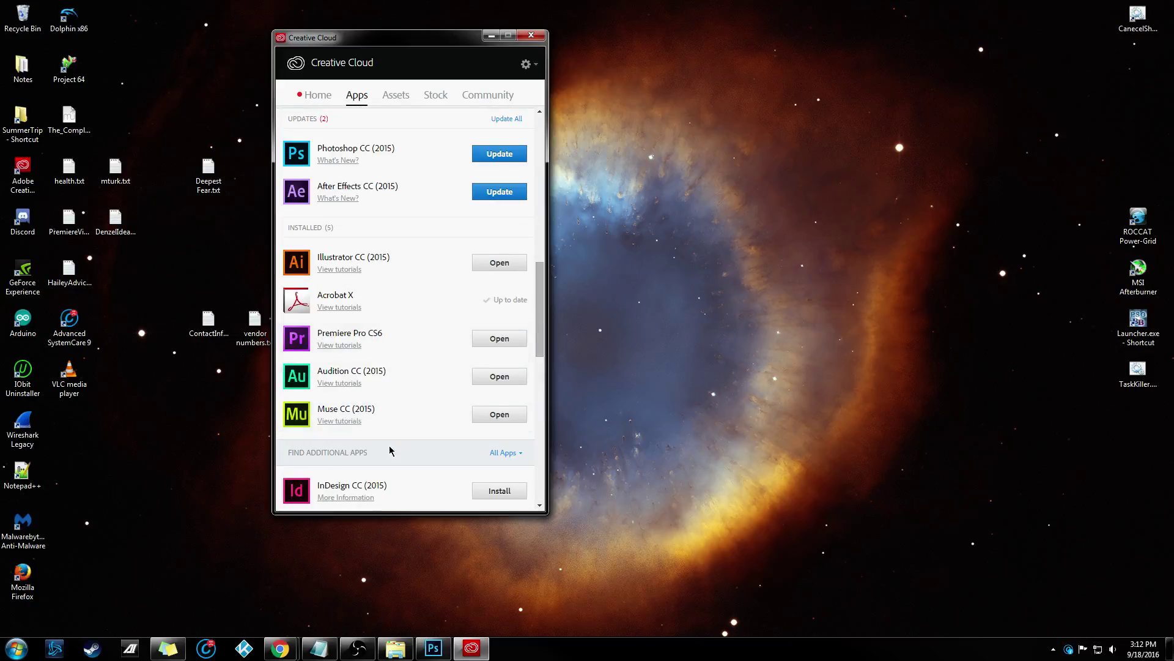
pyautogui.scroll(-5, 391, 453)
pyautogui.scroll(4, 411, 220)
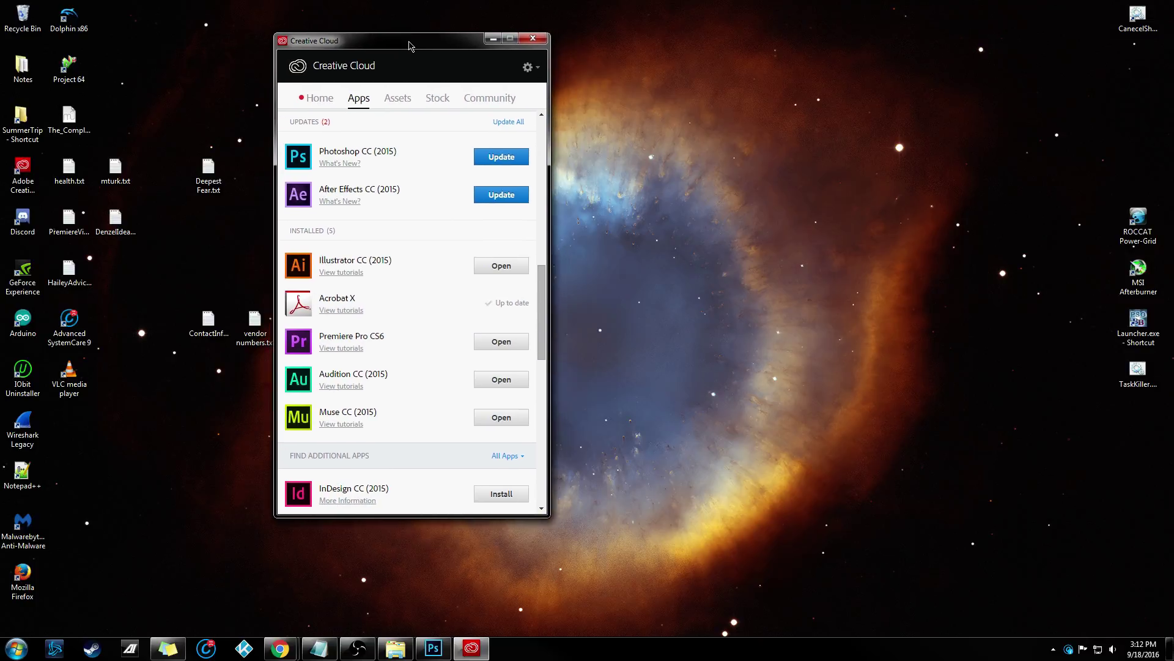
# Close Creative Cloud and switch back to the menu design in Photoshop.
pyautogui.moveTo(408, 42); pyautogui.dragTo(366, 70)
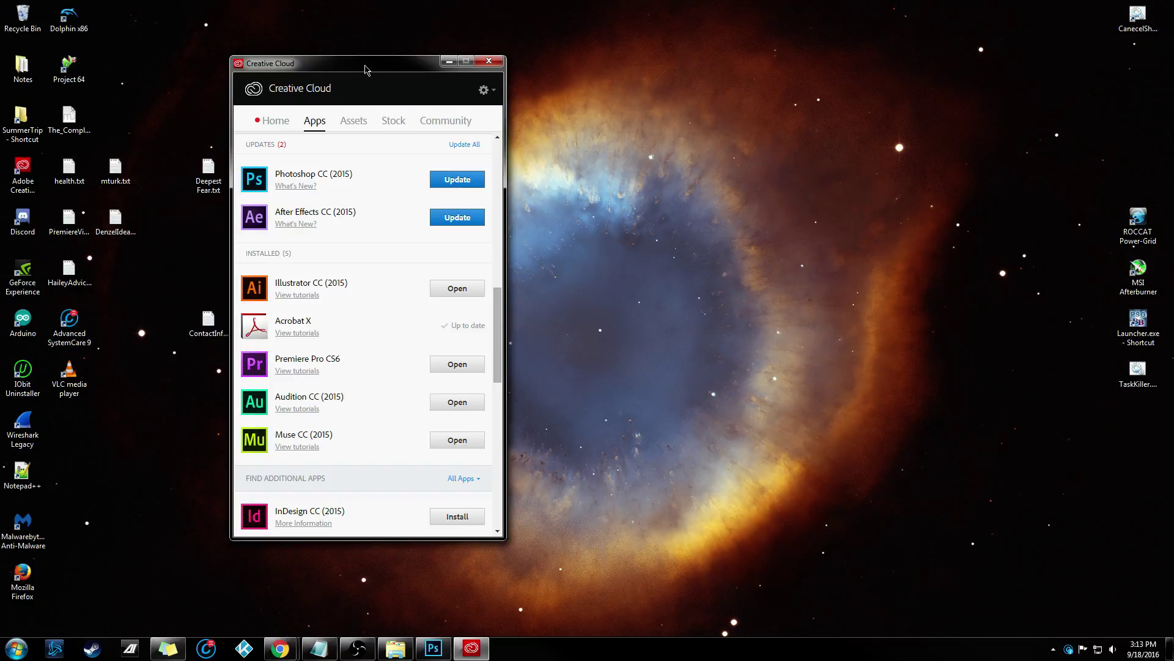
pyautogui.click(481, 65)
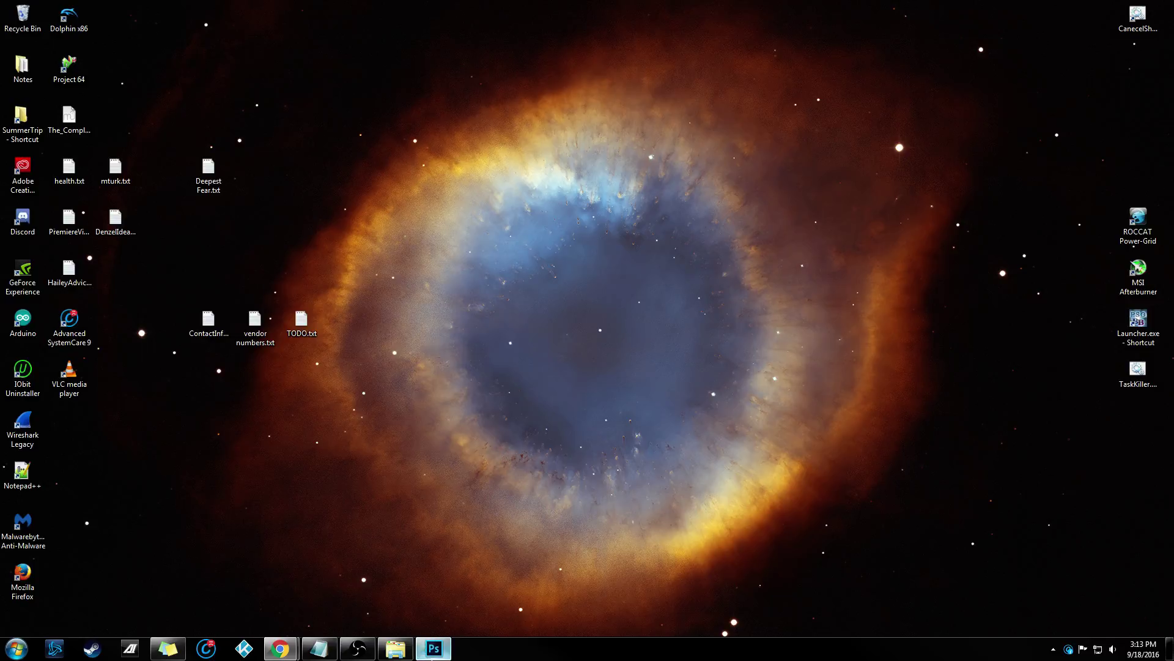
pyautogui.click(433, 648)
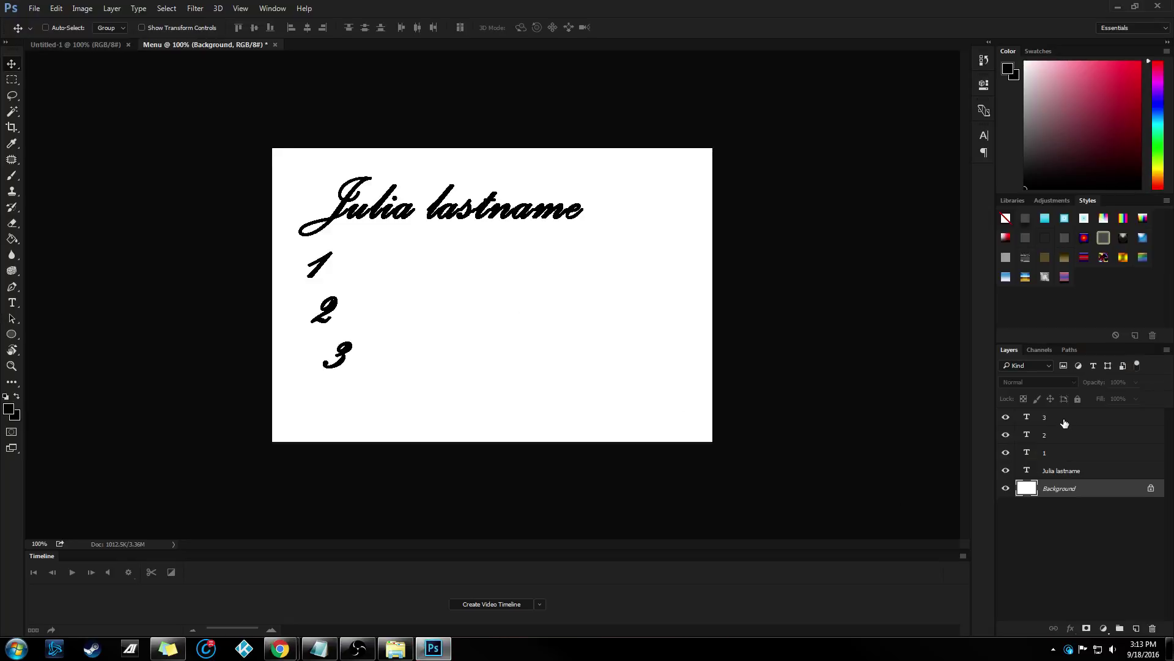
# Convert the 3, 2 and 1 text layers to smart objects and move the title text layer to the top of the stack.
pyautogui.click(1064, 422)
pyautogui.rightClick(1064, 420)
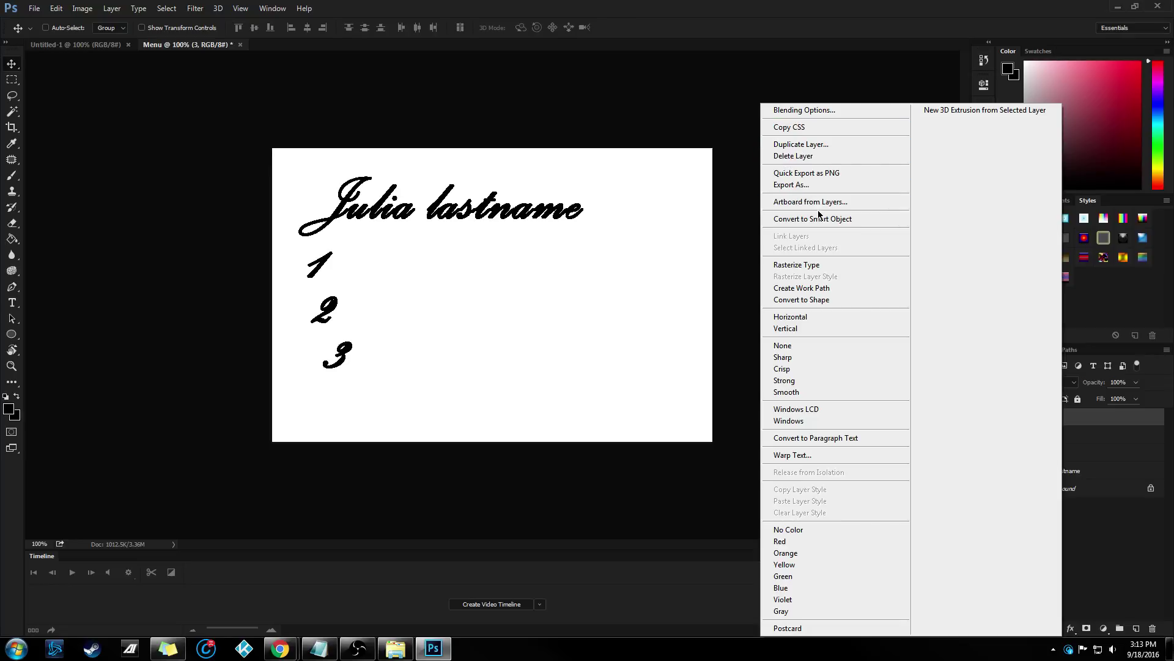
pyautogui.press('Escape')
pyautogui.rightClick(1080, 435)
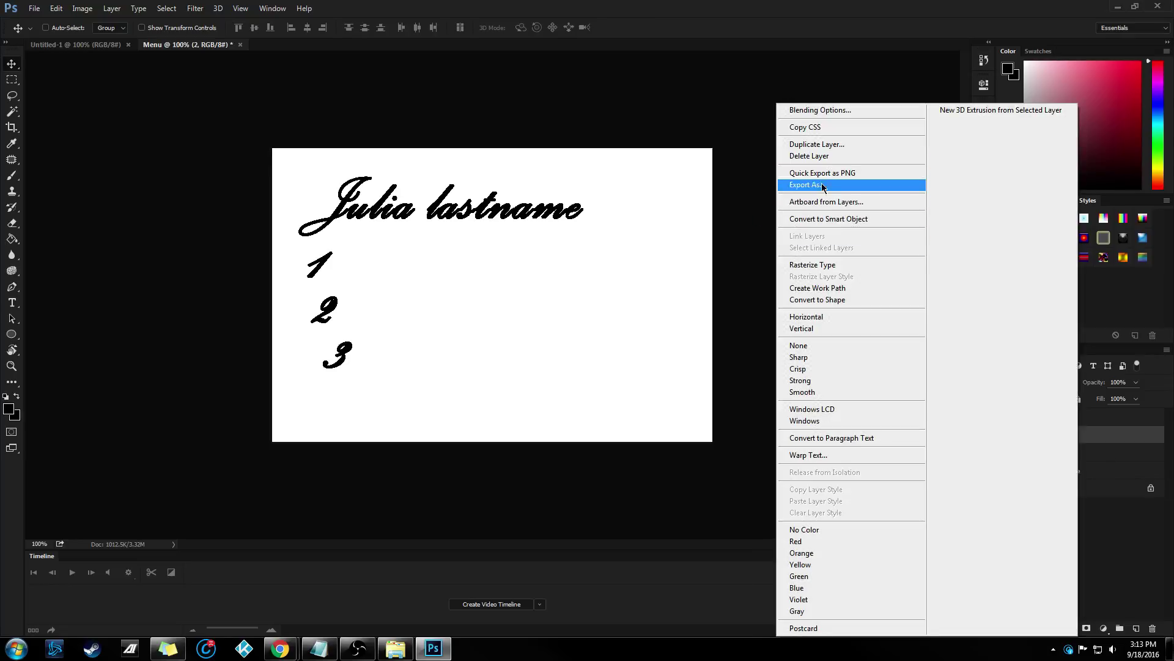
pyautogui.click(847, 219)
pyautogui.rightClick(1041, 457)
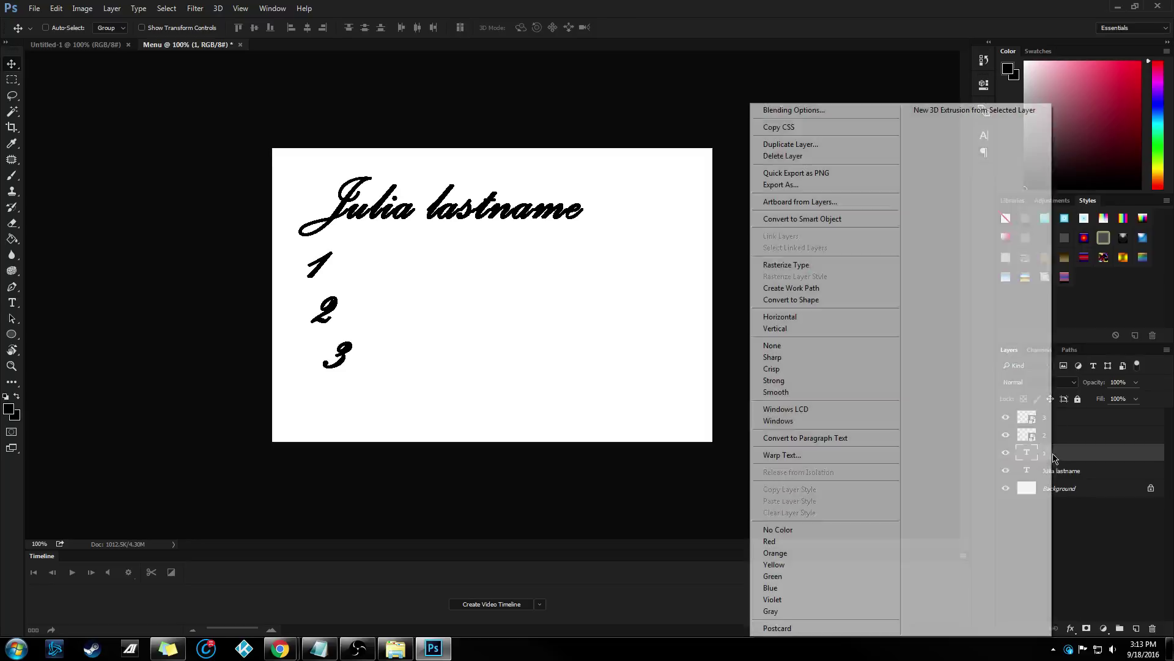
pyautogui.click(813, 222)
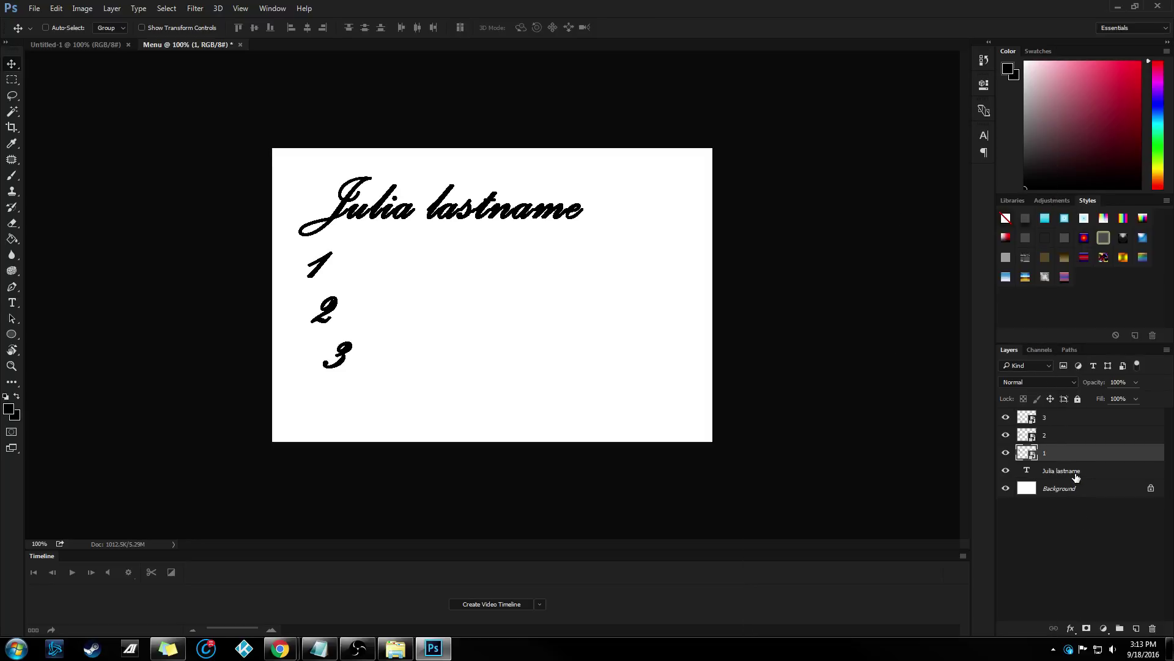
pyautogui.moveTo(1074, 476); pyautogui.dragTo(1068, 417)
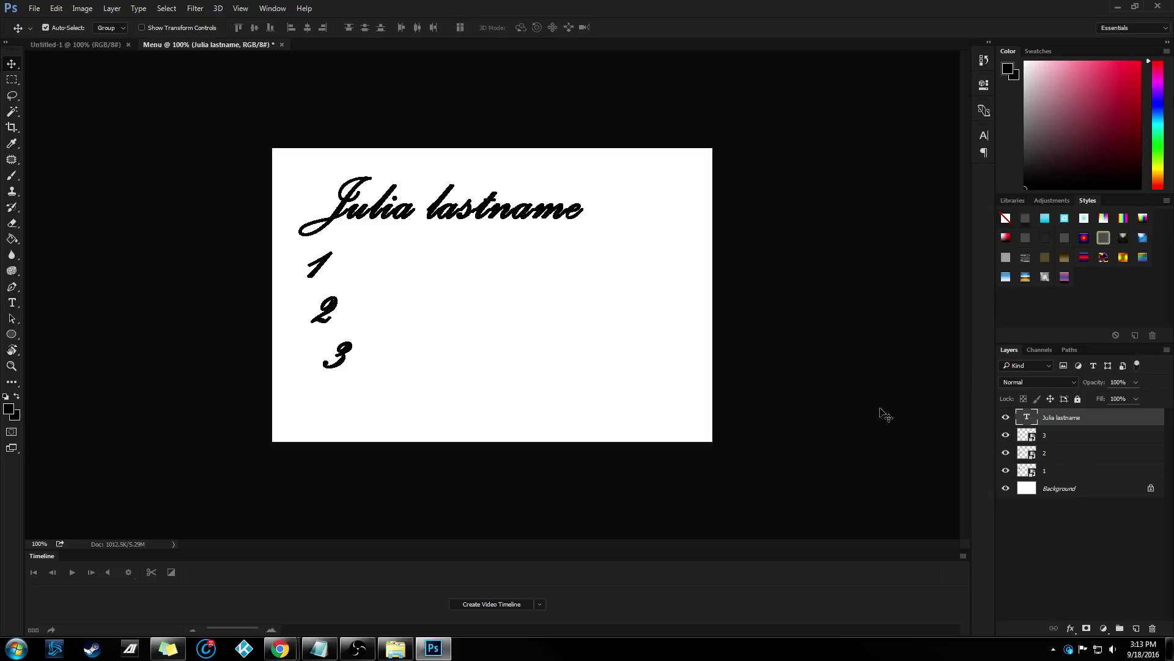
# Save the layered menu as Julia_menu_sample in Photoshop format in the Julia-Recital folder, accepting the format options.
pyautogui.hotkey('ctrl', 'shift', 's')
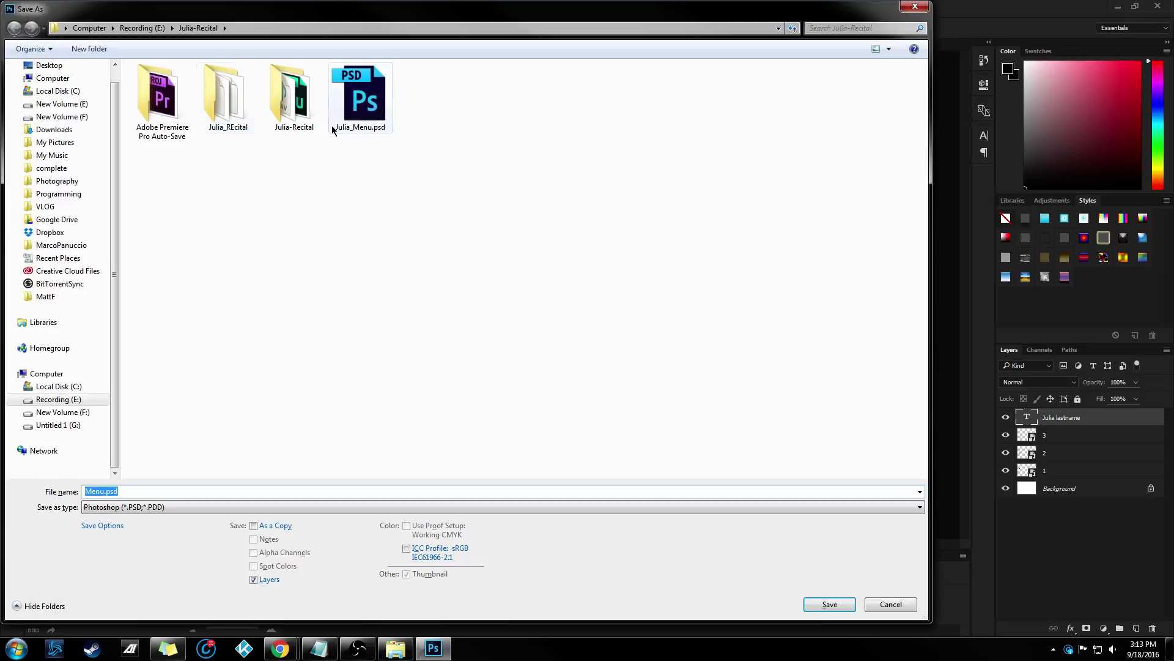
pyautogui.write('Julia')
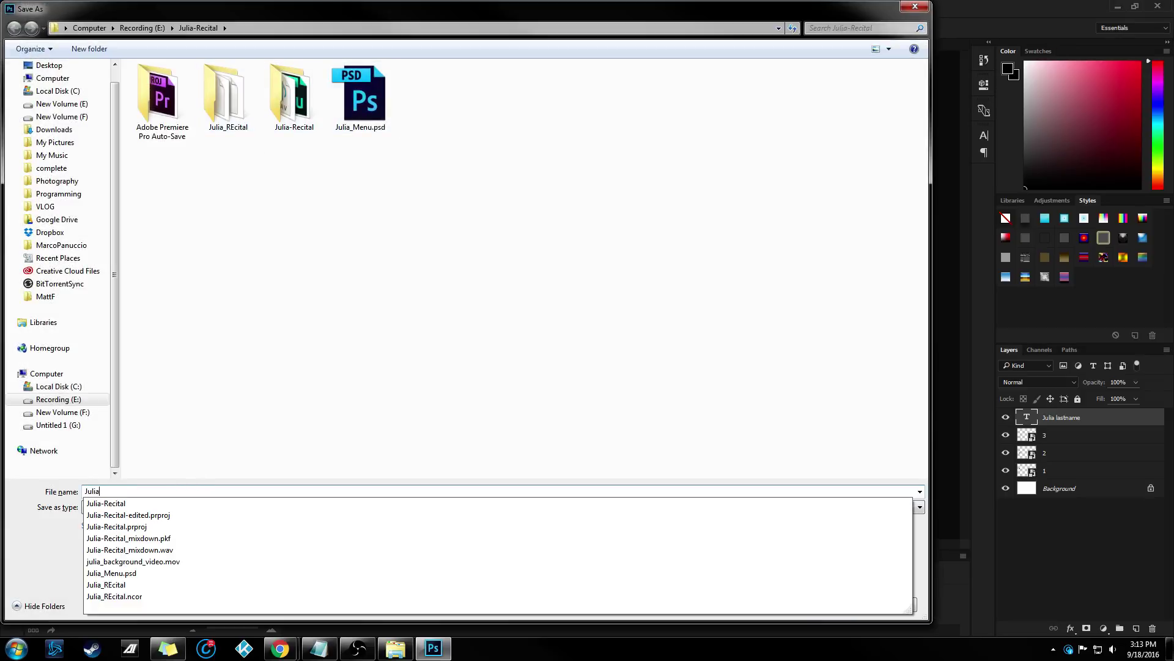
pyautogui.write('_mend')
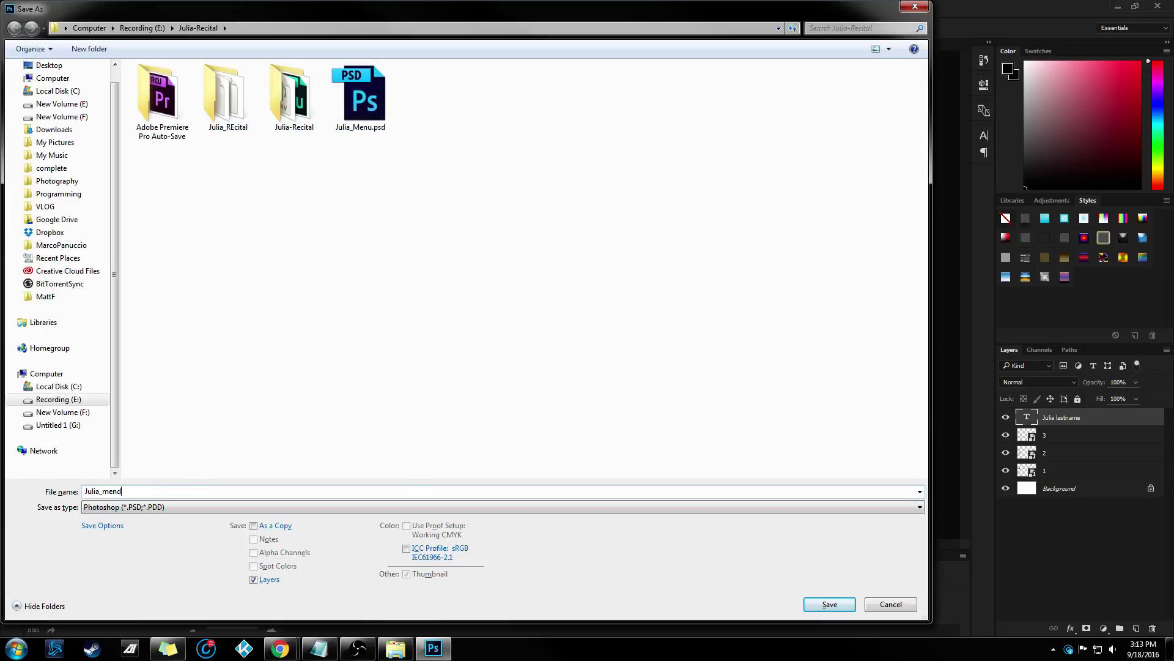
pyautogui.press('BackSpace')
pyautogui.write('u-')
pyautogui.write('sample')
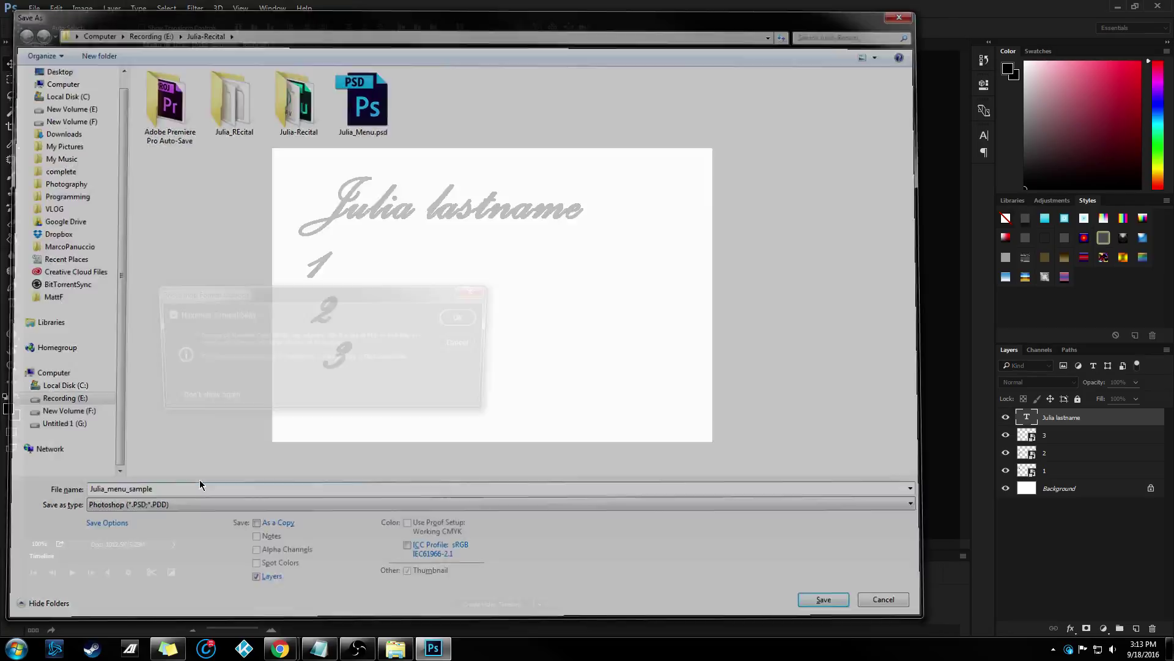
pyautogui.press('Return')
pyautogui.click(456, 322)
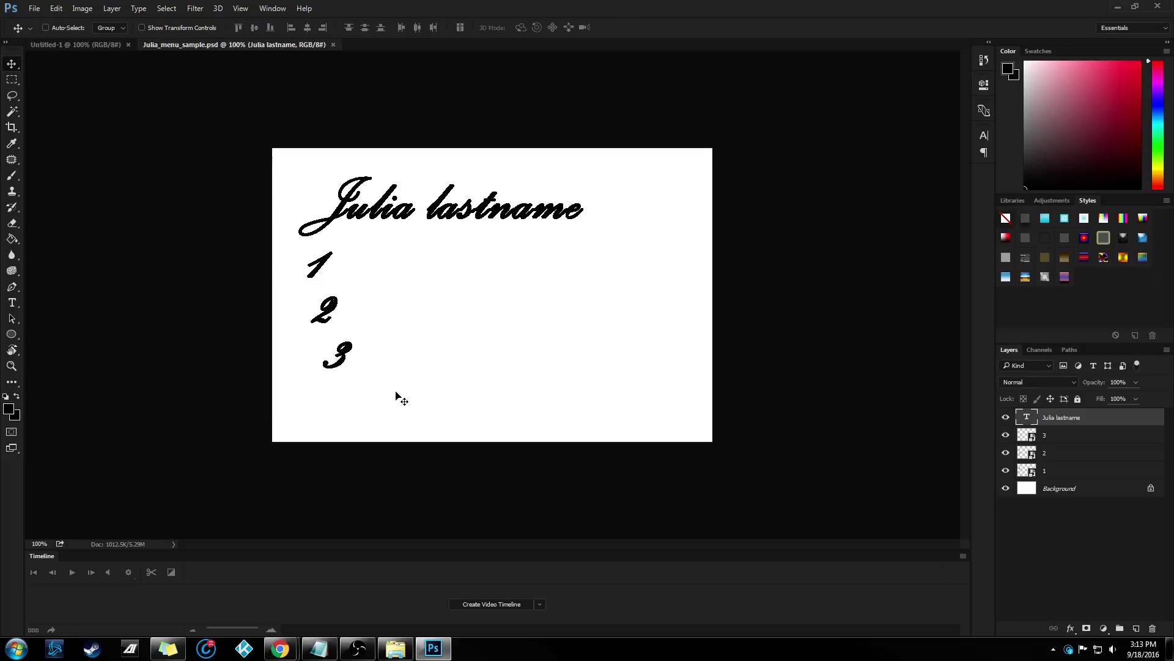
# Close Photoshop and launch Adobe Encore CS6.
pyautogui.click(1157, 6)
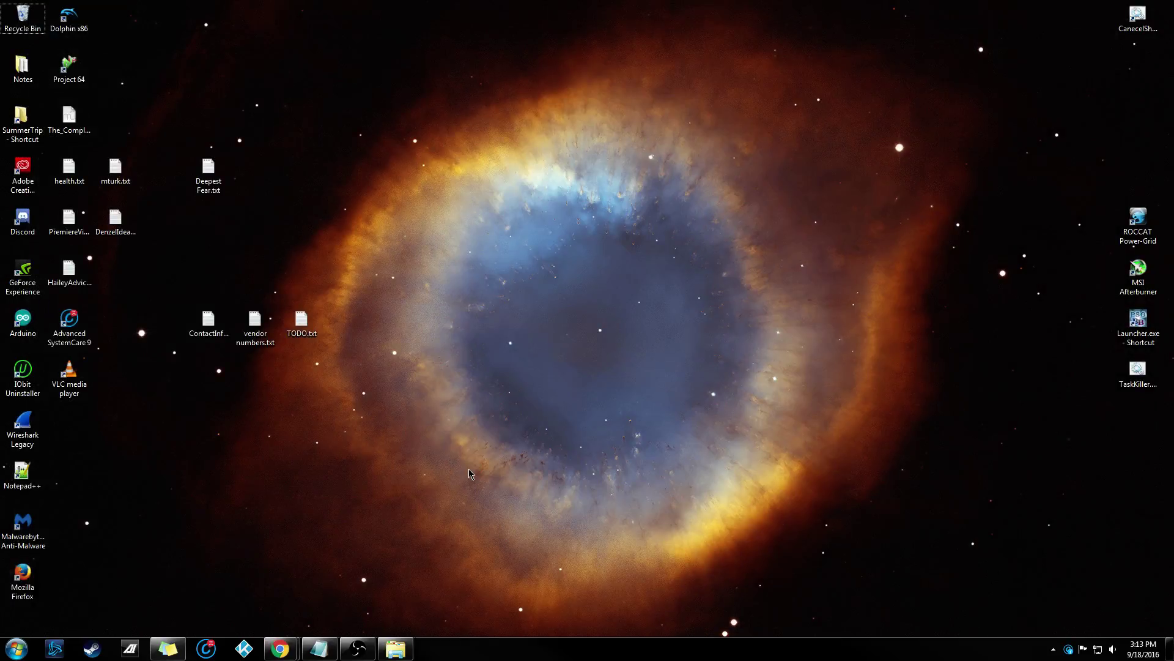
pyautogui.press('super')
pyautogui.write('cmd')
pyautogui.press('Return')
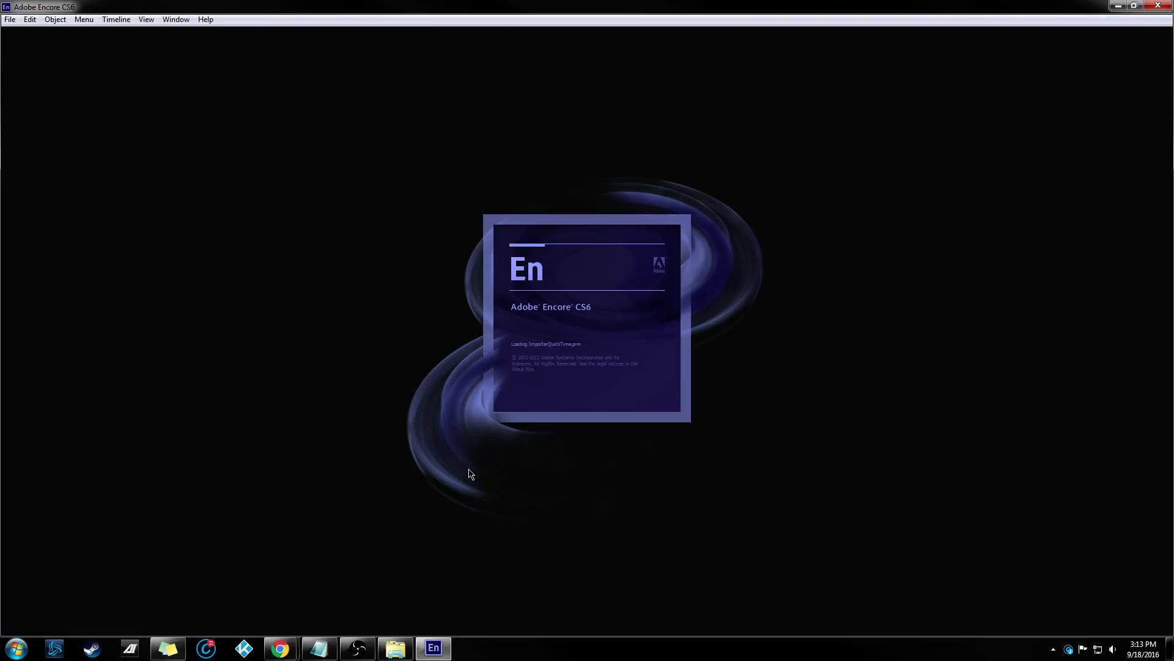
pyautogui.click(395, 648)
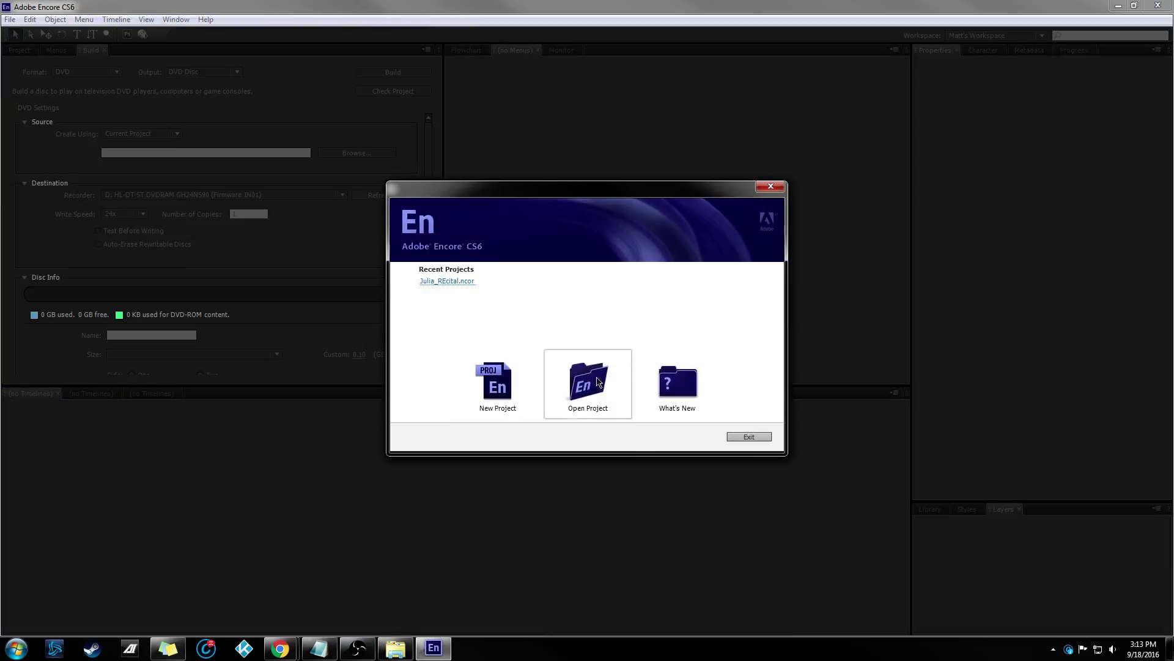
# Create a new DVD project named Julia_sample in E:\Julia-Recital with the NTSC television standard.
pyautogui.click(498, 394)
pyautogui.write('Ju')
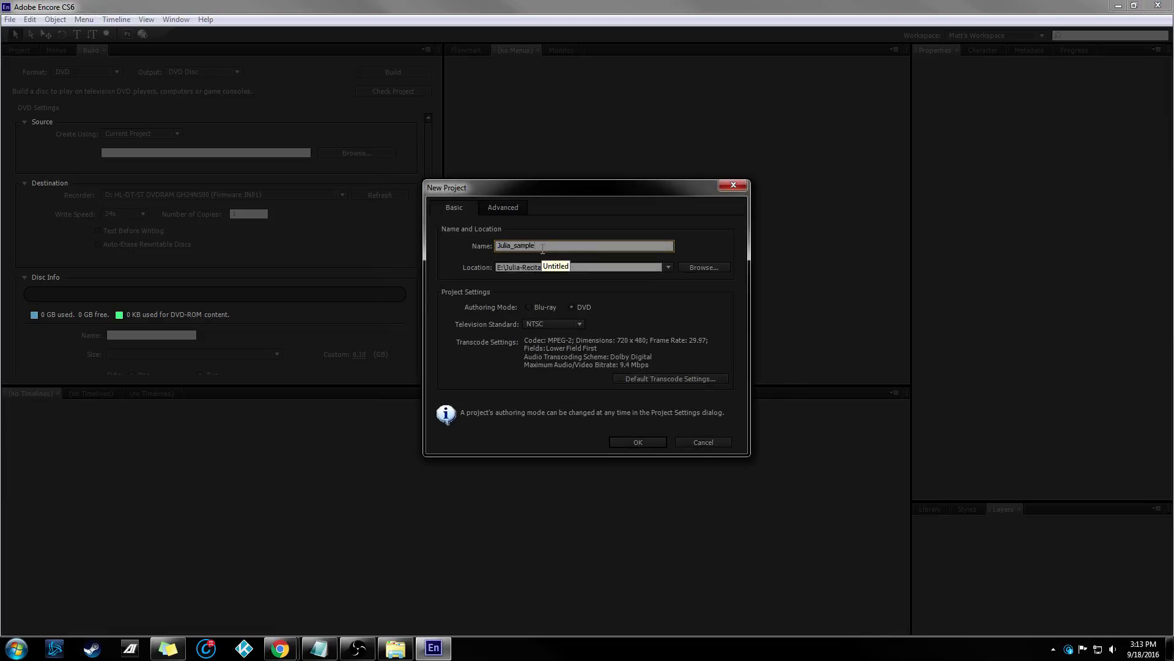
pyautogui.write('lia_sample')
pyautogui.click(551, 272)
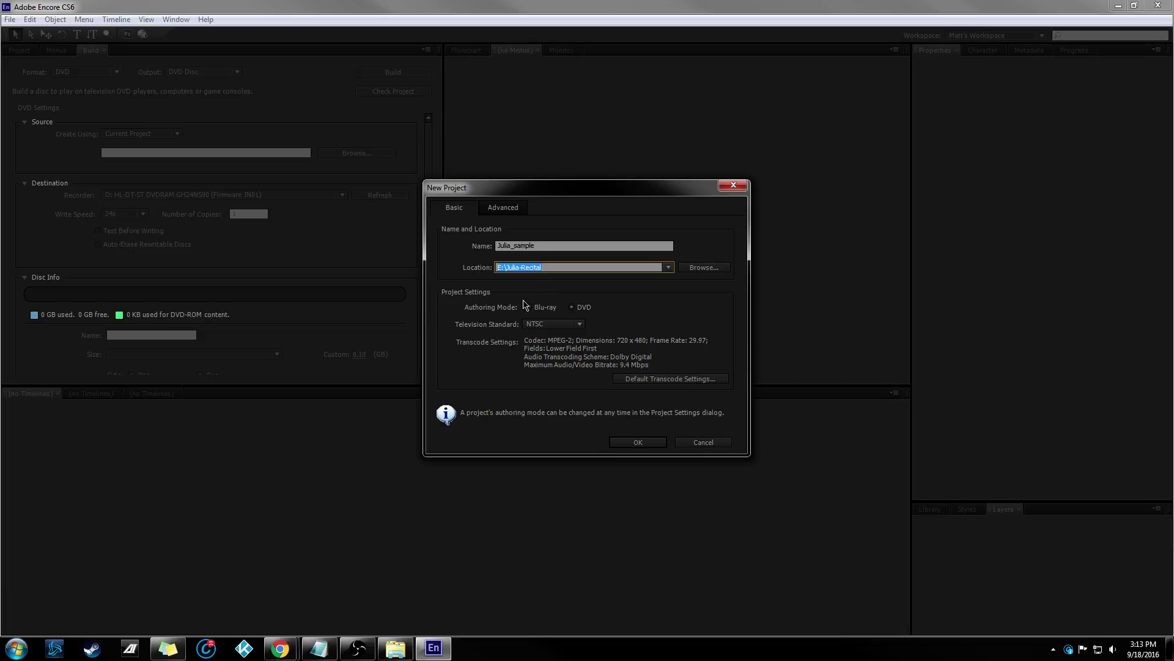
pyautogui.click(569, 308)
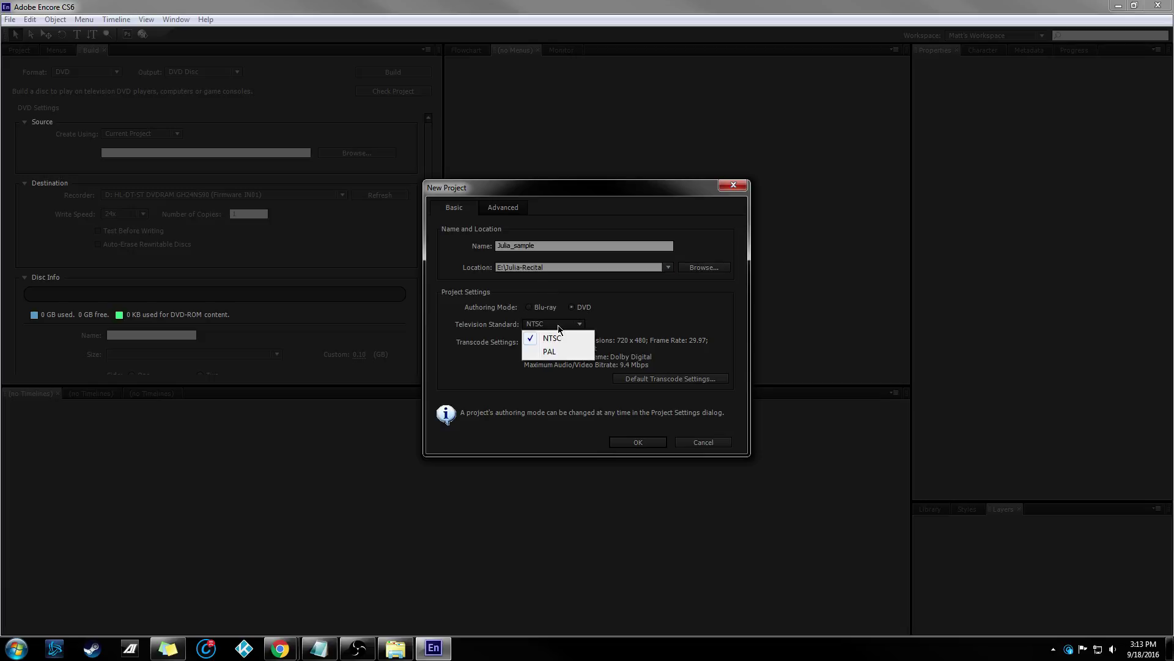
pyautogui.click(558, 326)
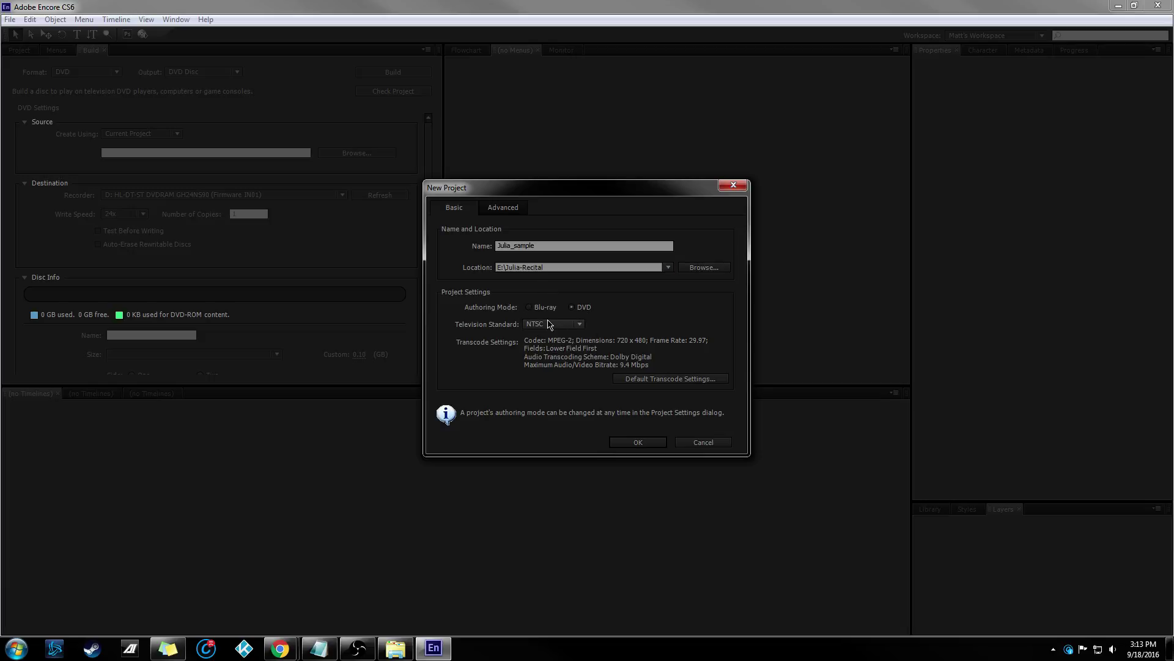
pyautogui.click(636, 442)
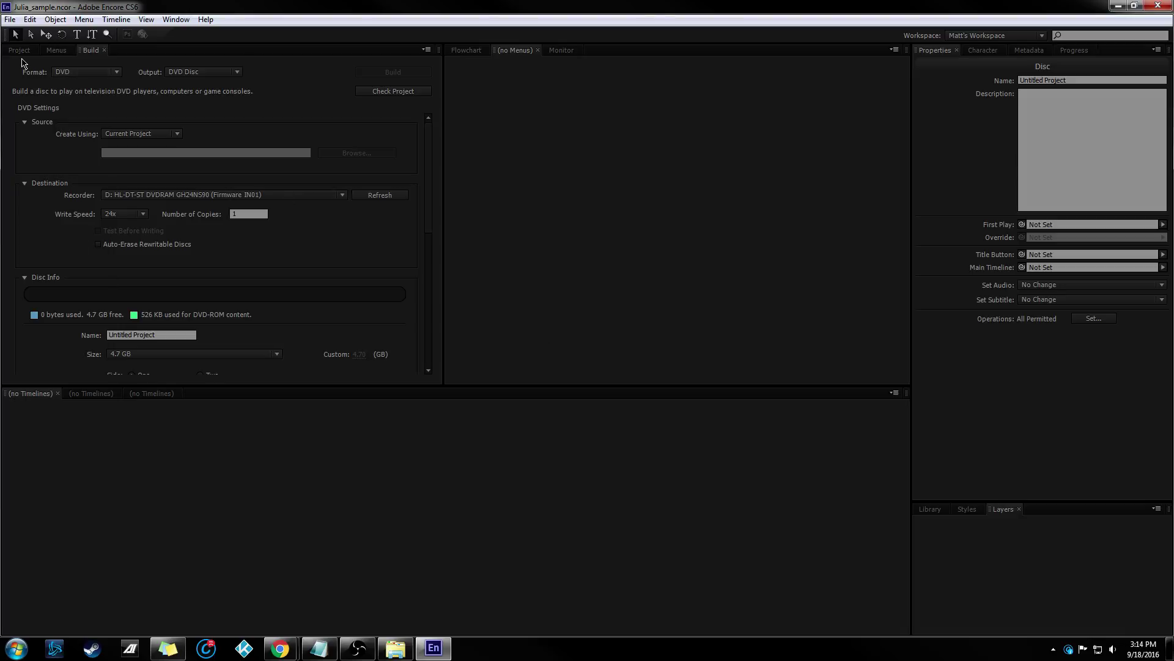
# Import the m2v and wav files of recordings 1, 2 and 3 from the JuliaComplete folder as project assets.
pyautogui.click(19, 50)
pyautogui.doubleClick(326, 232)
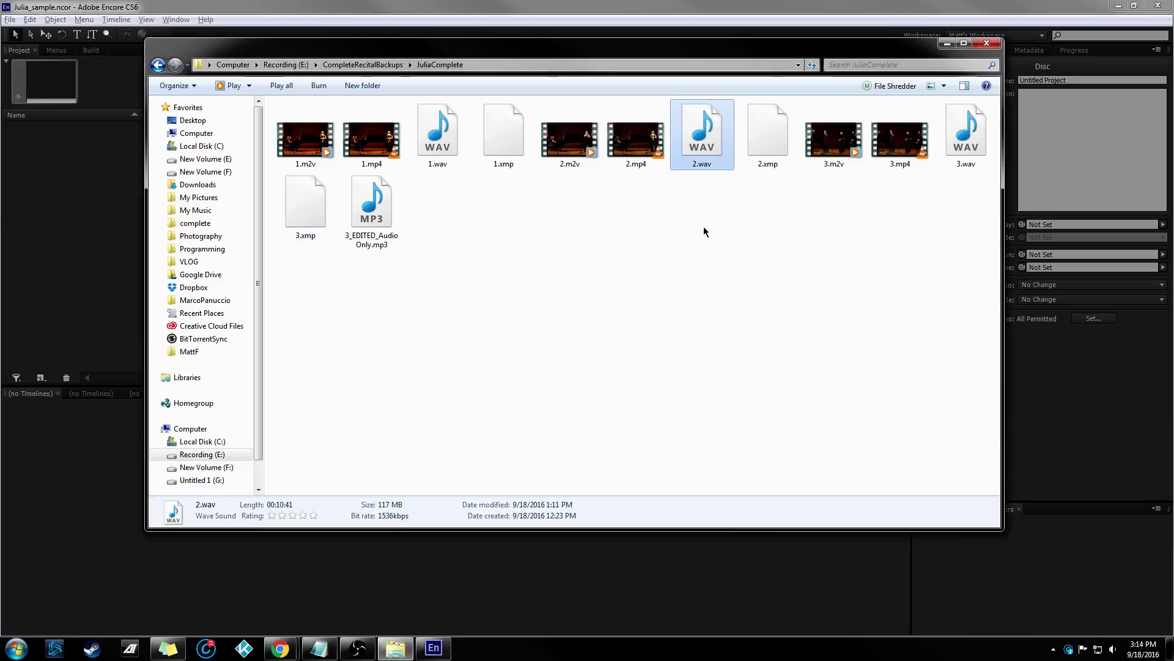
pyautogui.click(310, 155)
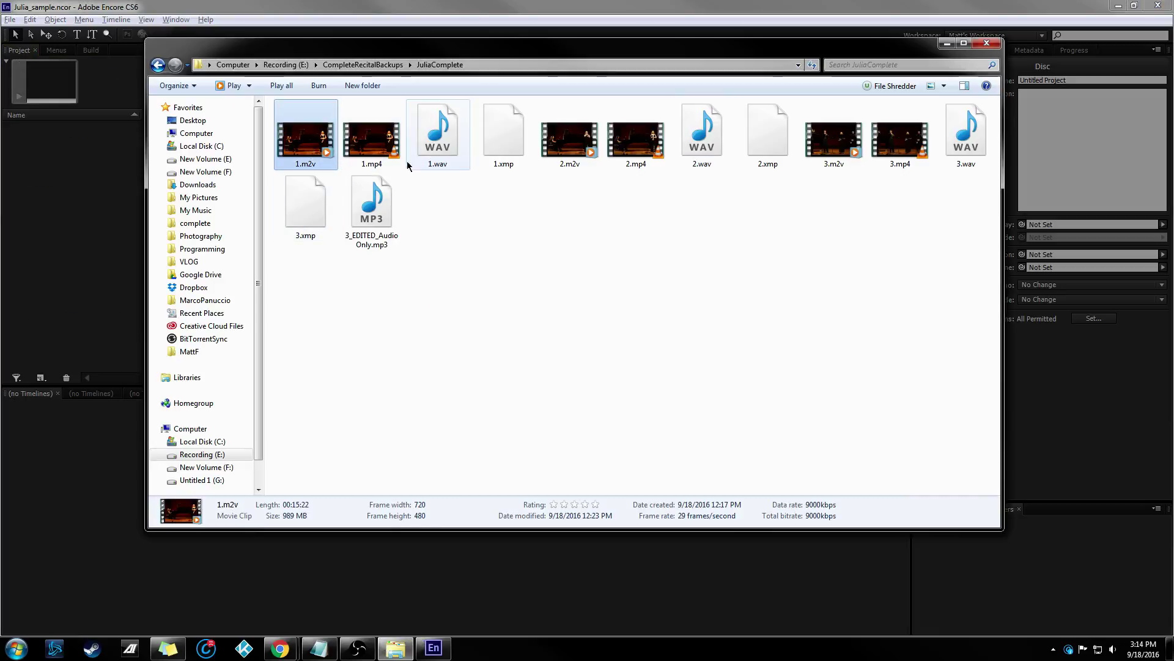
pyautogui.keyDown('ctrl'); pyautogui.click(437, 136); pyautogui.keyUp('ctrl')
pyautogui.keyDown('ctrl'); pyautogui.click(569, 137); pyautogui.keyUp('ctrl')
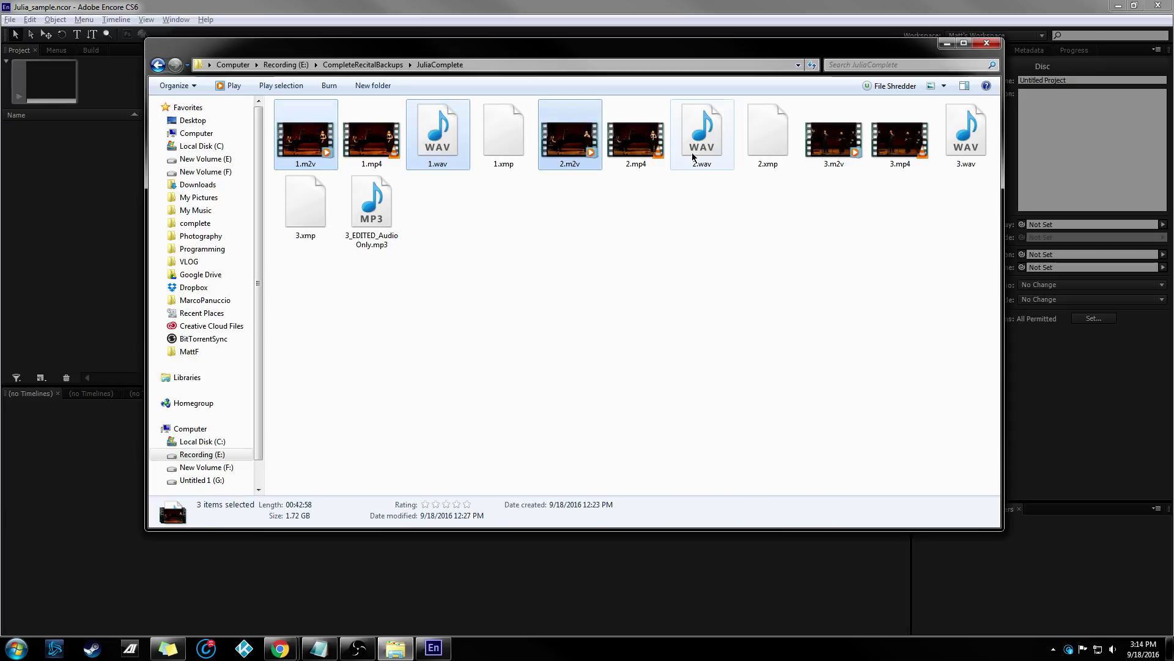
pyautogui.keyDown('ctrl'); pyautogui.click(694, 157); pyautogui.keyUp('ctrl')
pyautogui.keyDown('ctrl'); pyautogui.click(834, 140); pyautogui.keyUp('ctrl')
pyautogui.keyDown('ctrl'); pyautogui.click(962, 151); pyautogui.keyUp('ctrl')
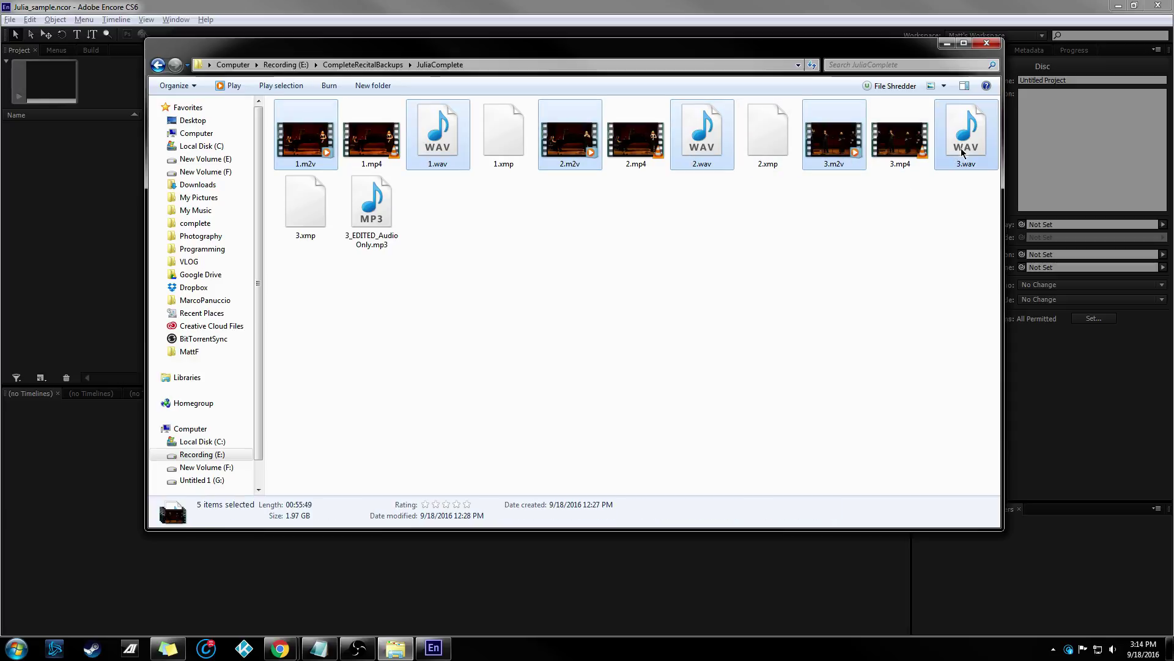
pyautogui.moveTo(962, 152); pyautogui.dragTo(53, 200)
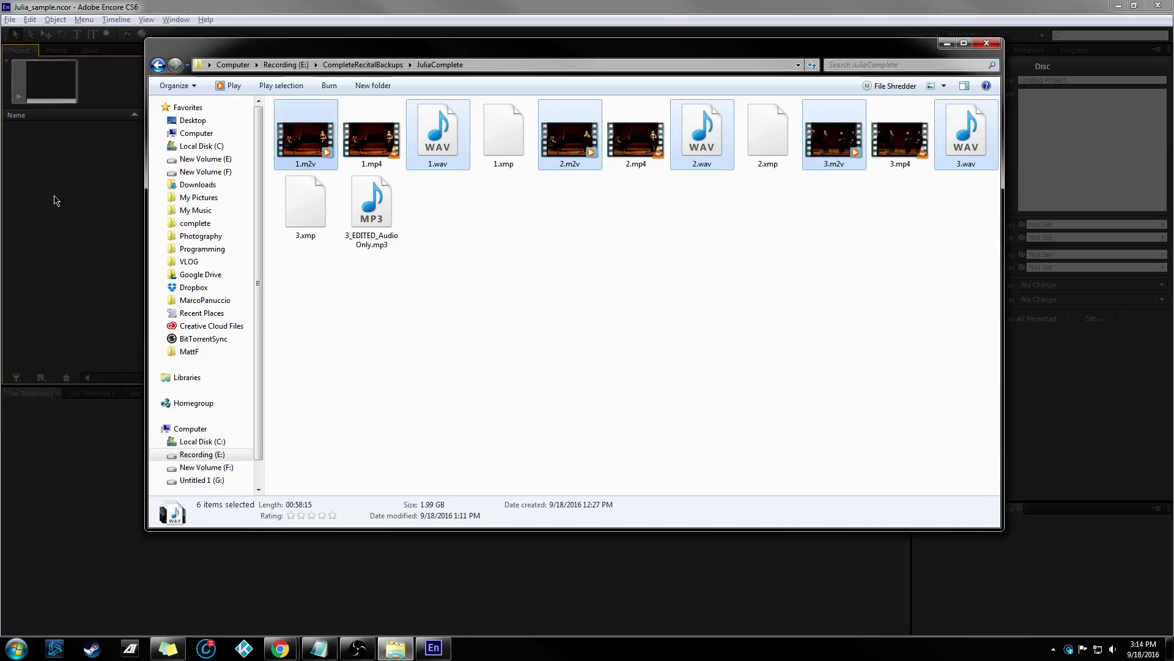
# Check the transcode settings of the imported 1.m2v and 1.wav assets and look over the computer's drives.
pyautogui.click(33, 128)
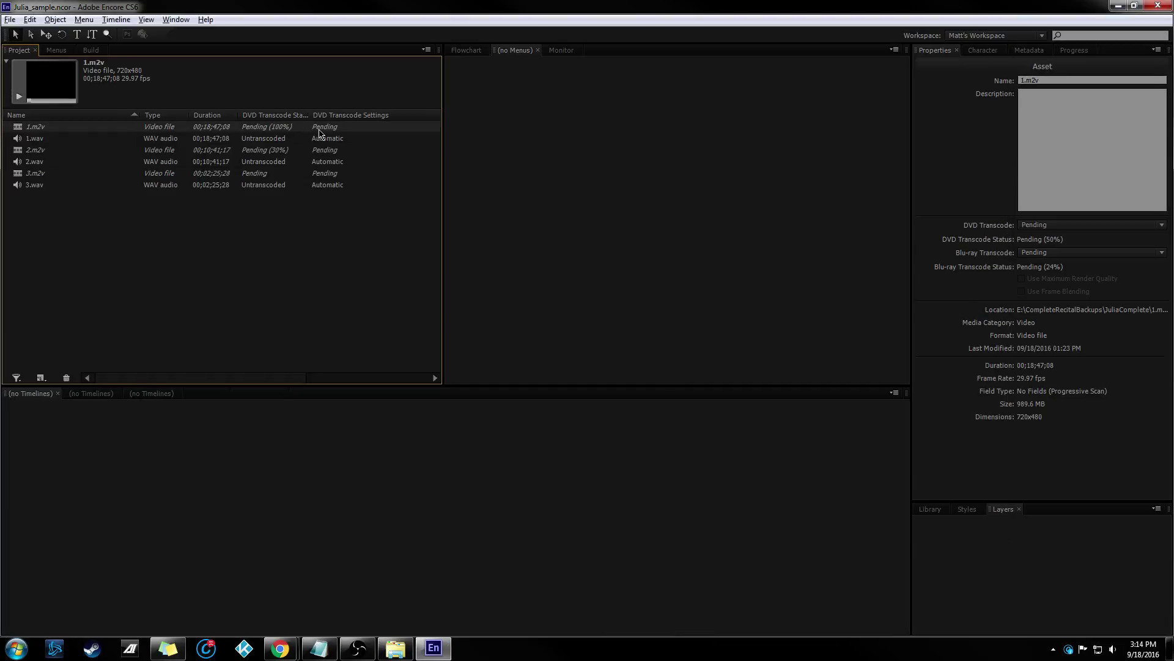
pyautogui.press('super+e')
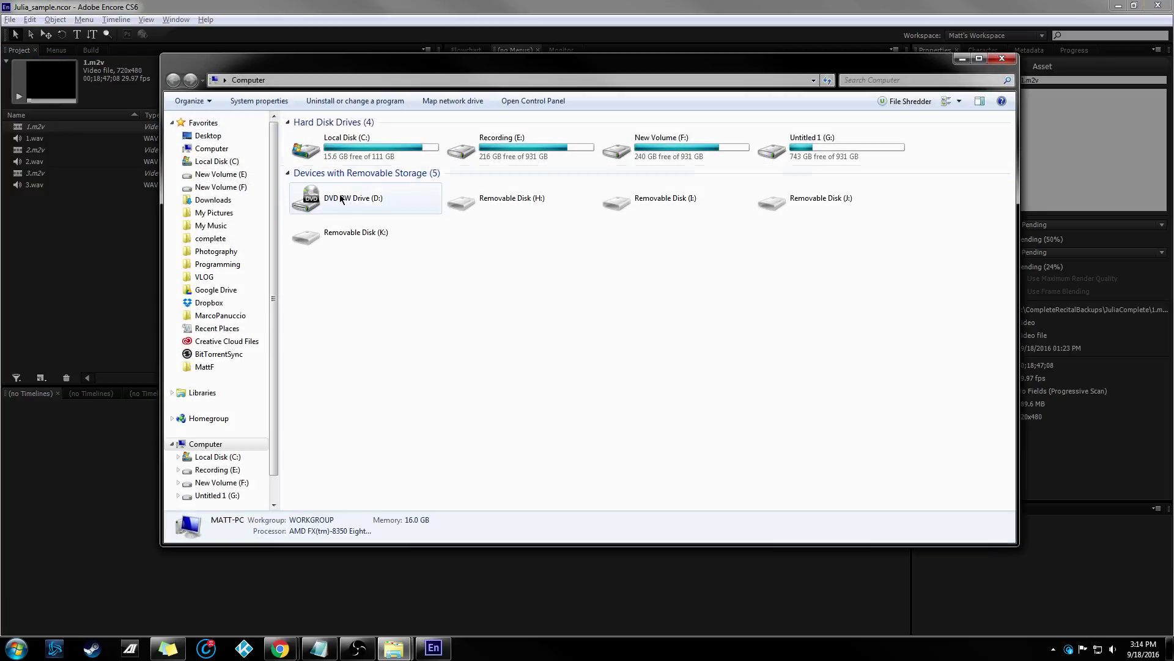
pyautogui.doubleClick(379, 155)
pyautogui.click(1001, 61)
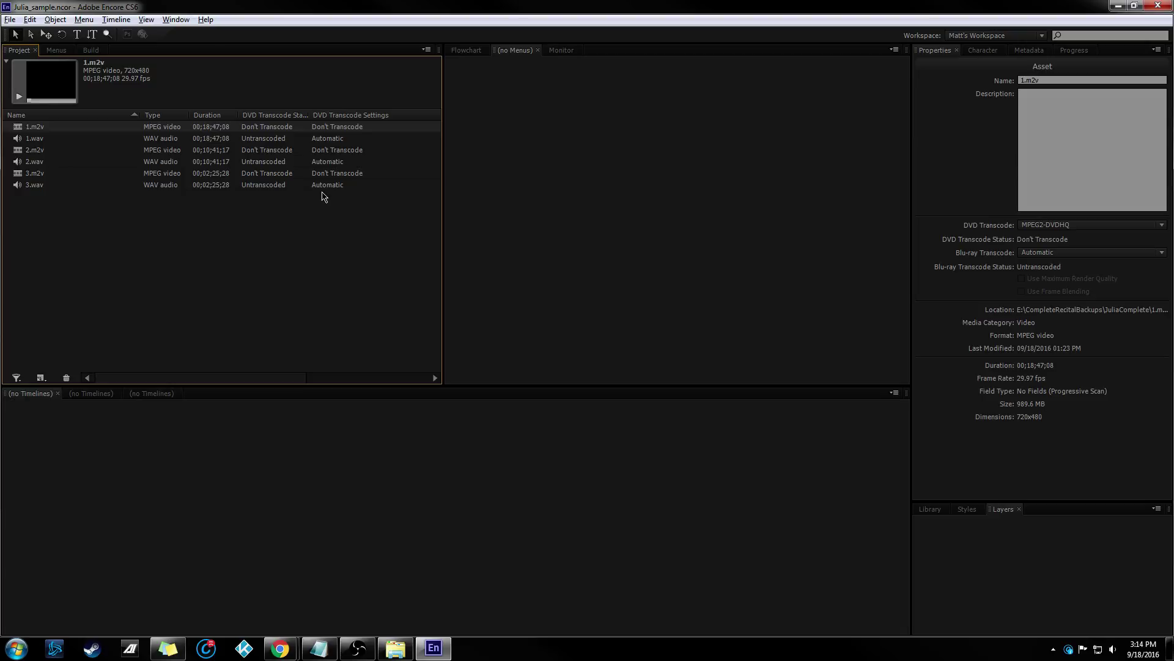
pyautogui.click(243, 139)
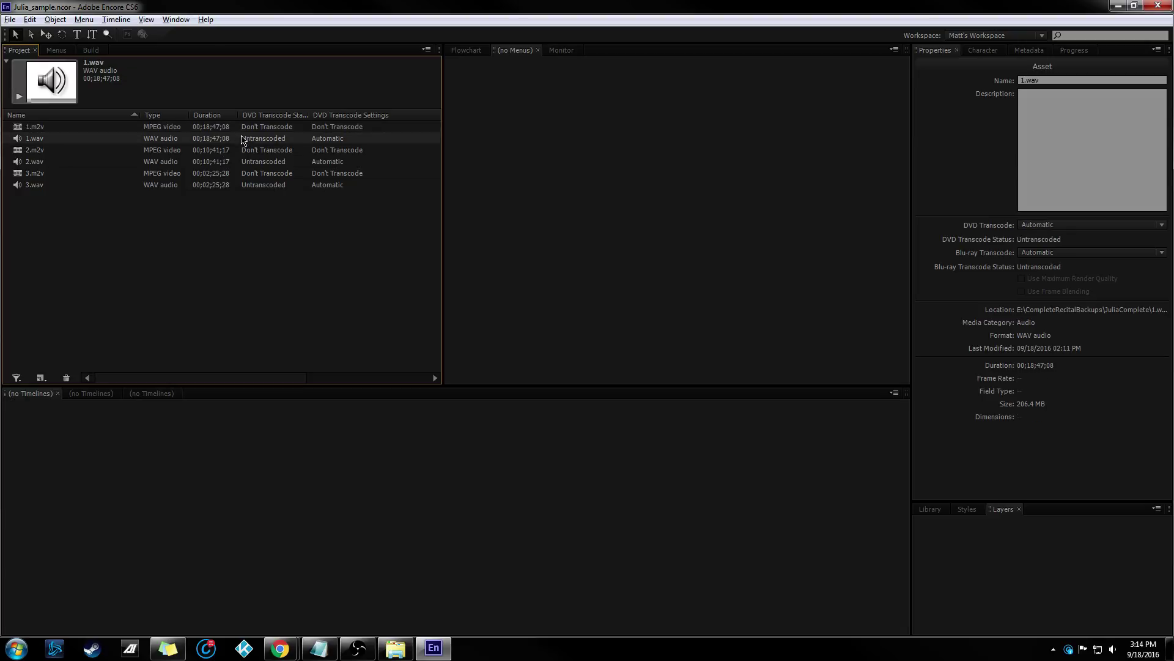
pyautogui.click(102, 229)
# Create a new timeline from the 1.m2v video and 1.wav audio assets.
pyautogui.click(40, 129)
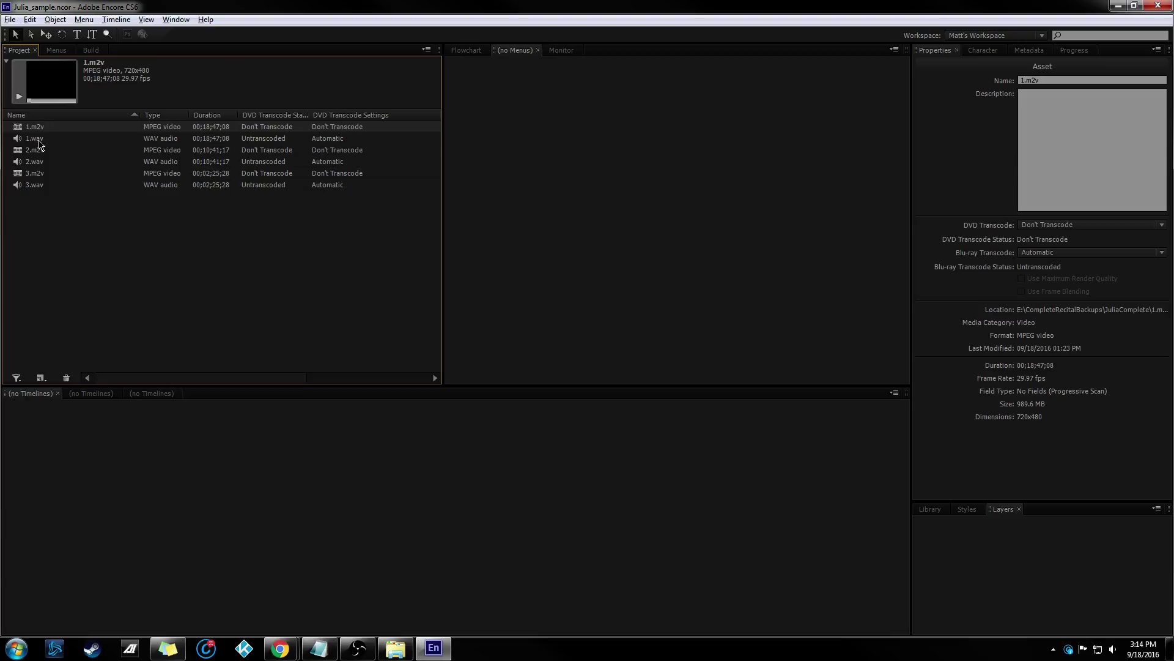
pyautogui.keyDown('ctrl'); pyautogui.click(38, 141); pyautogui.keyUp('ctrl')
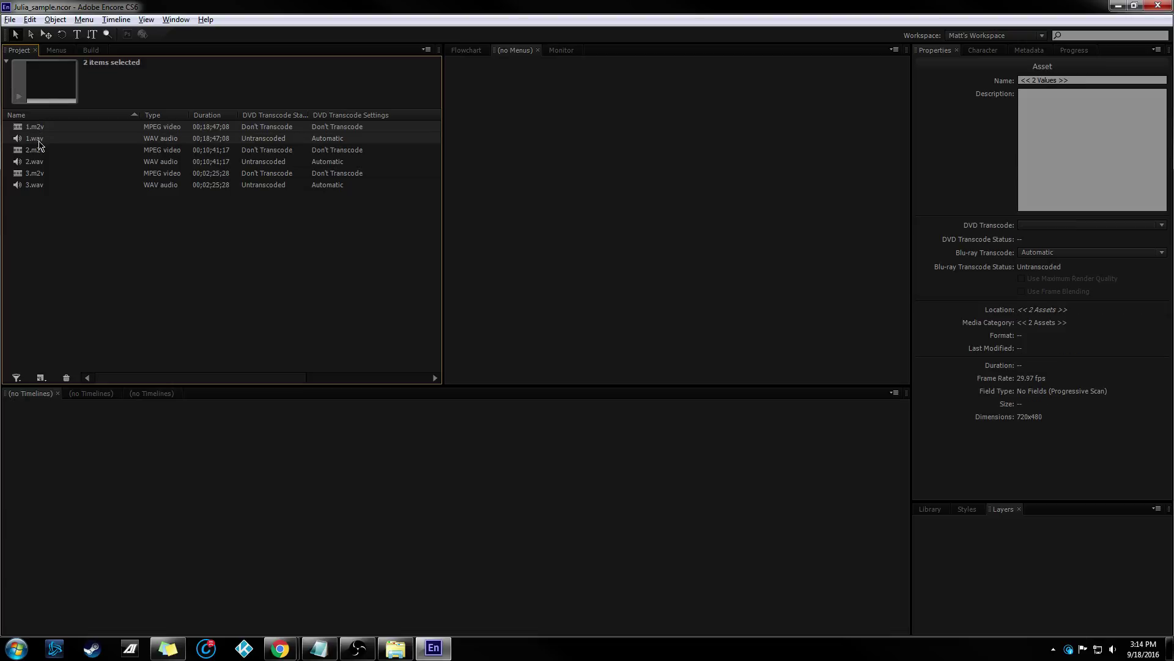
pyautogui.rightClick(38, 140)
pyautogui.moveTo(165, 313)
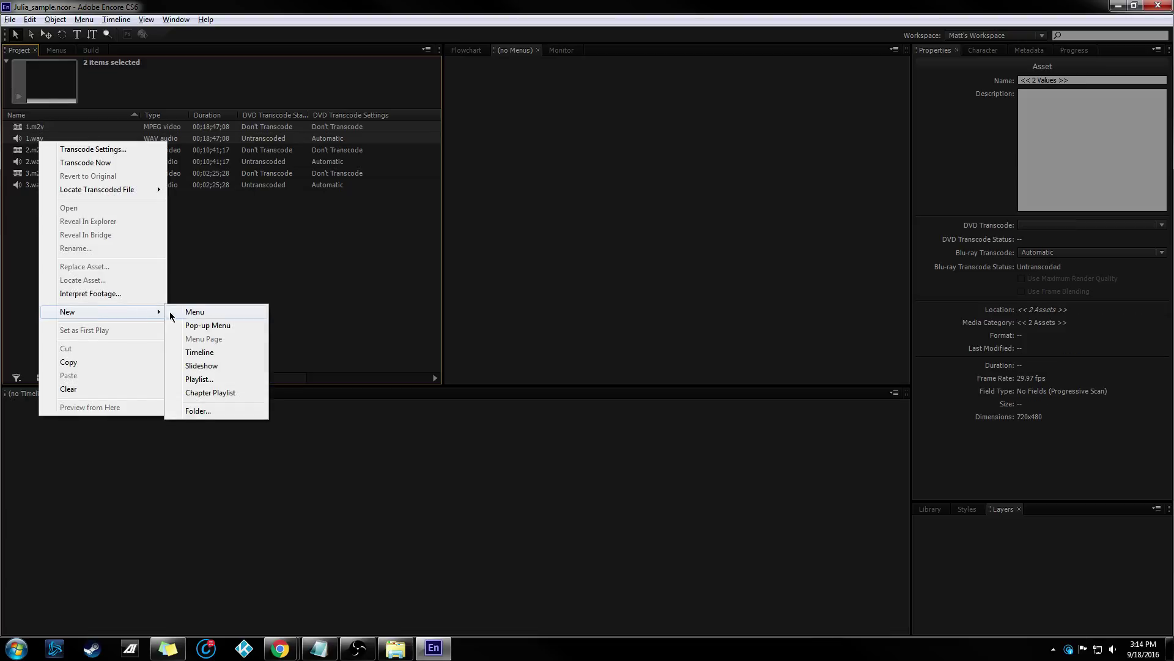
pyautogui.click(189, 353)
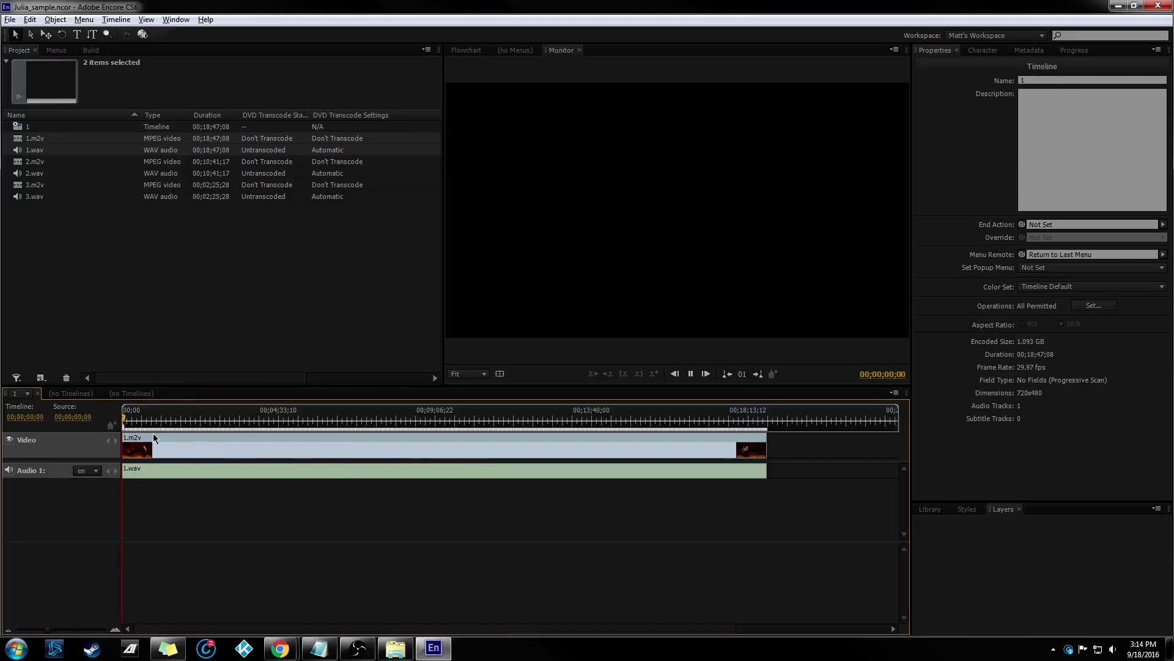
# Preview the beginning and the last seconds of the first recording's timeline.
pyautogui.press('space')
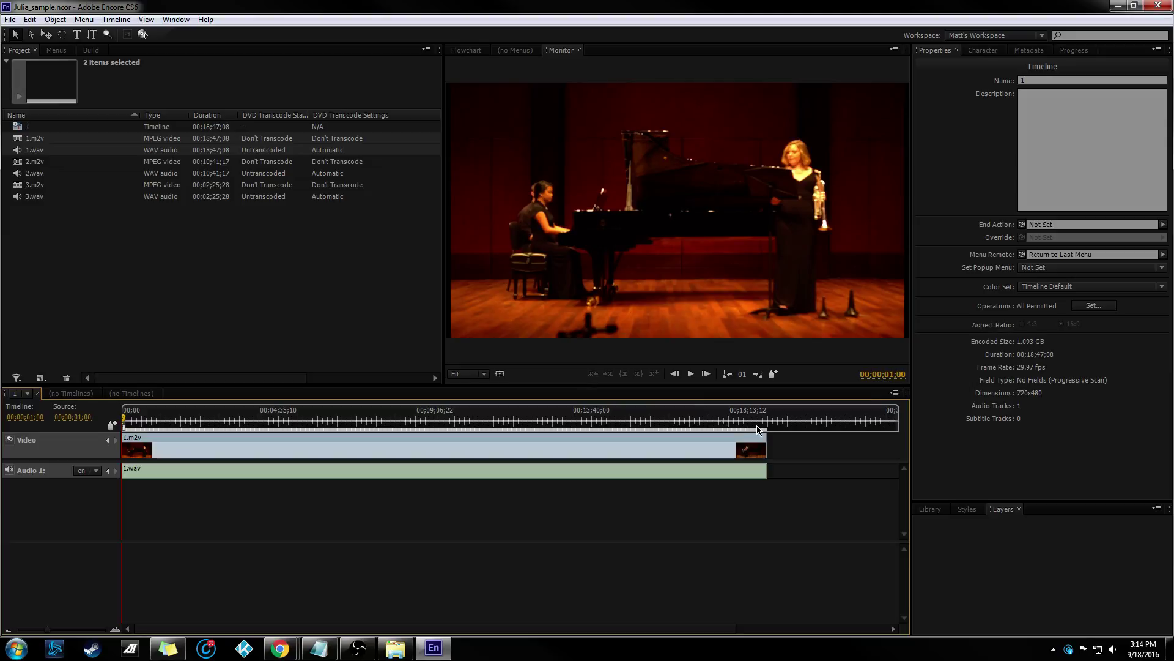
pyautogui.click(762, 422)
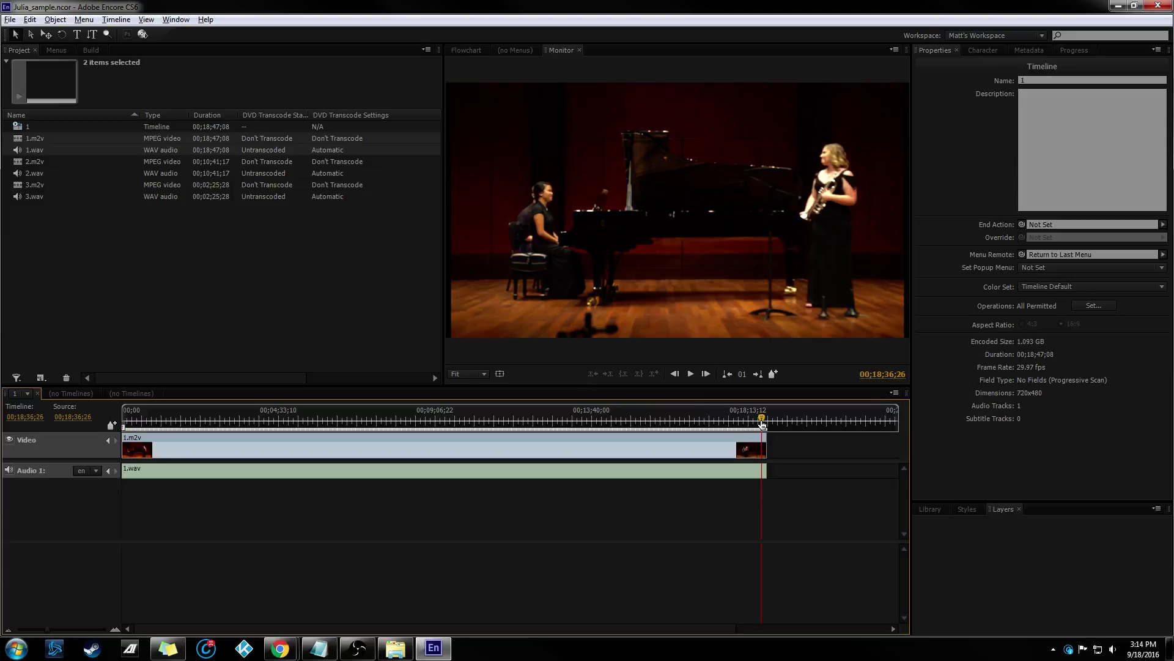
pyautogui.press('space')
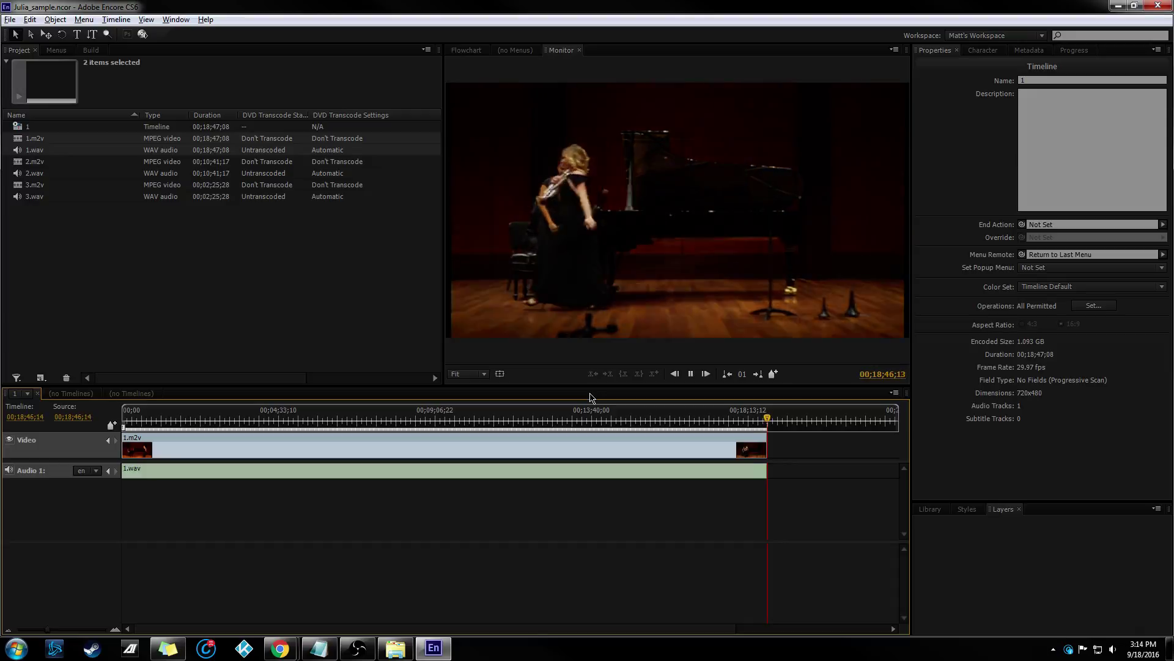
pyautogui.click(272, 302)
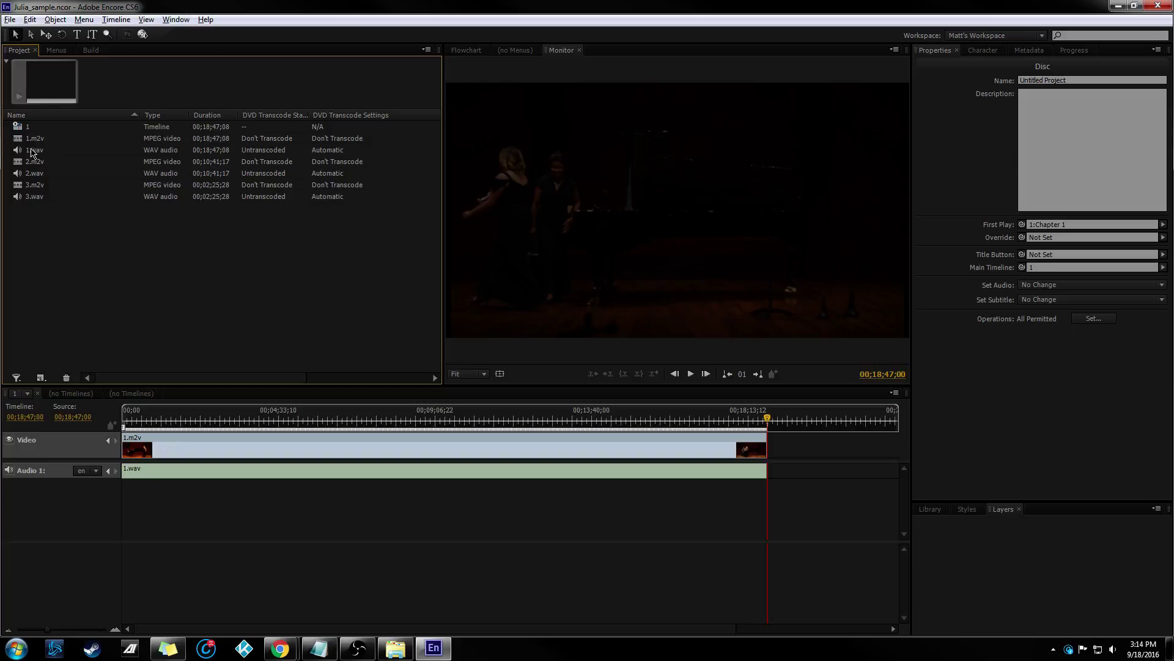
# Create a new timeline from the 2.m2v video and 2.wav audio assets.
pyautogui.click(24, 128)
pyautogui.click(35, 151)
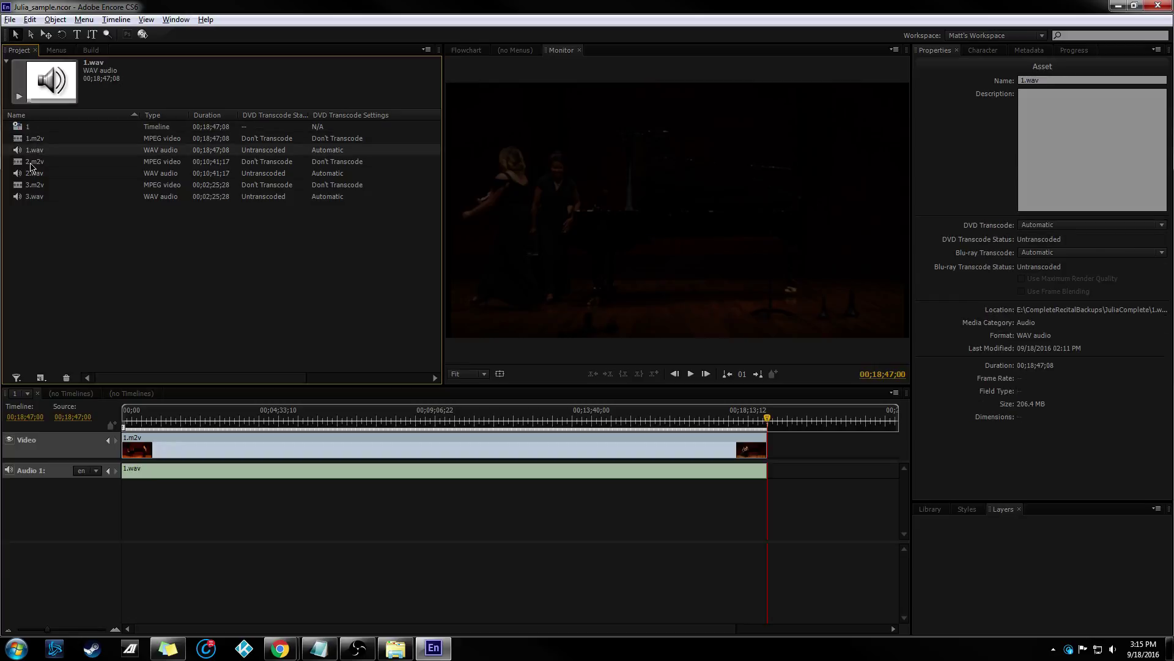
pyautogui.click(34, 162)
pyautogui.keyDown('ctrl'); pyautogui.click(32, 173); pyautogui.keyUp('ctrl')
pyautogui.rightClick(32, 174)
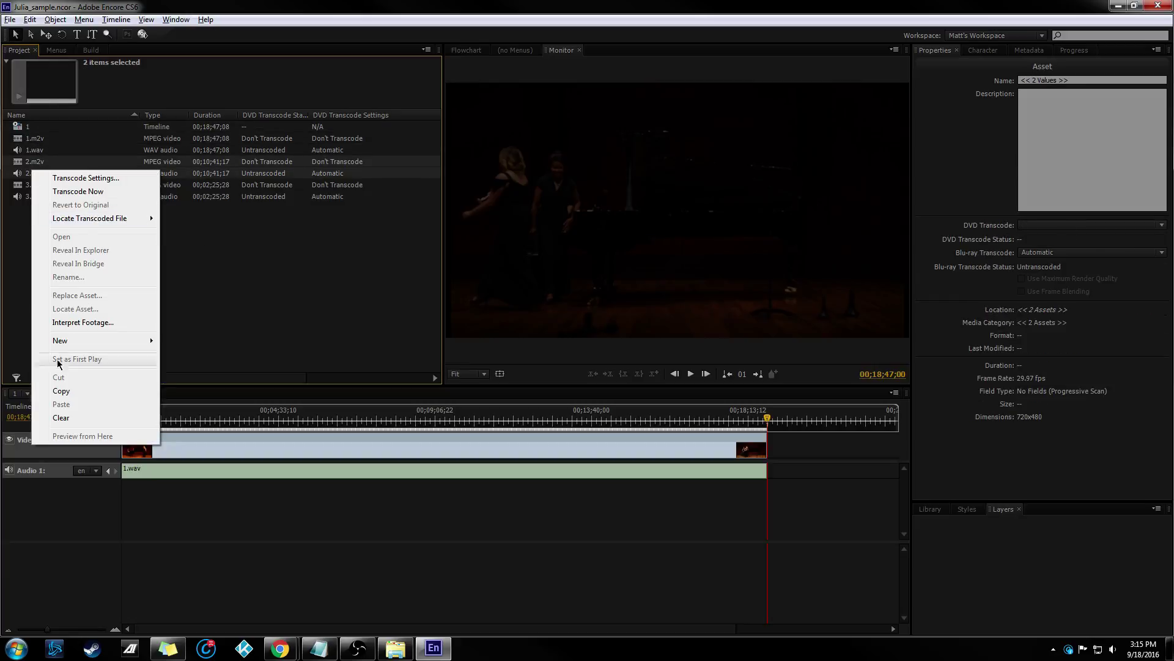
pyautogui.moveTo(92, 341)
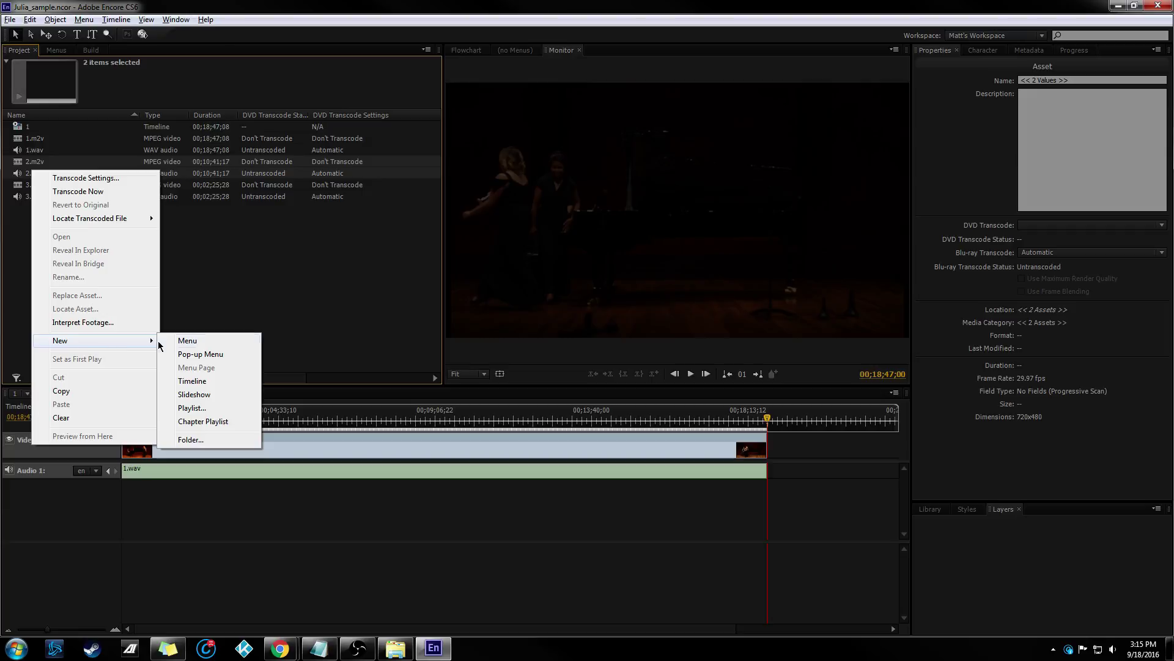
pyautogui.click(193, 381)
# Create a new timeline from the 3.m2v video and 3.wav audio assets.
pyautogui.click(36, 197)
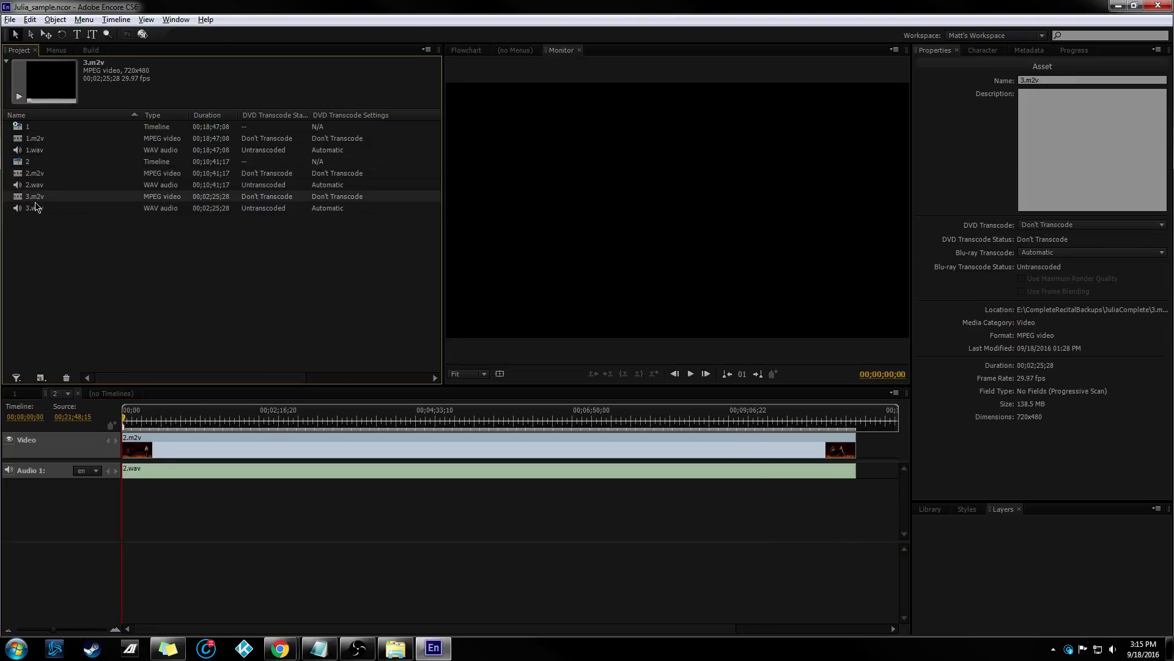
pyautogui.keyDown('ctrl'); pyautogui.click(35, 208); pyautogui.keyUp('ctrl')
pyautogui.rightClick(36, 208)
pyautogui.moveTo(116, 376)
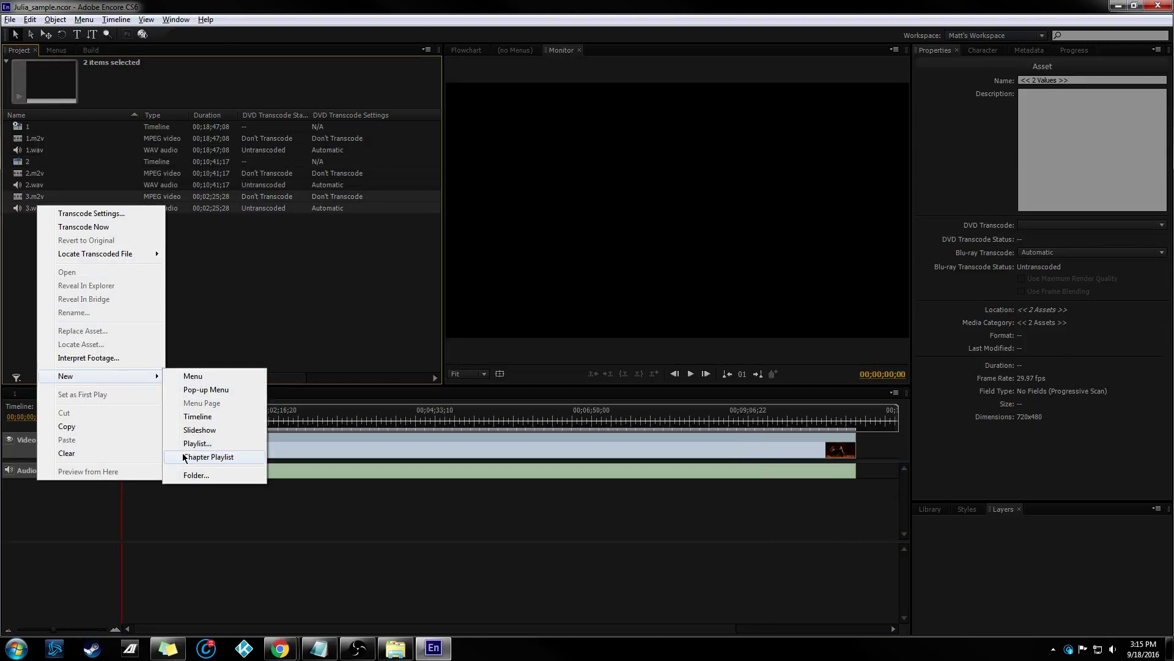
pyautogui.click(194, 417)
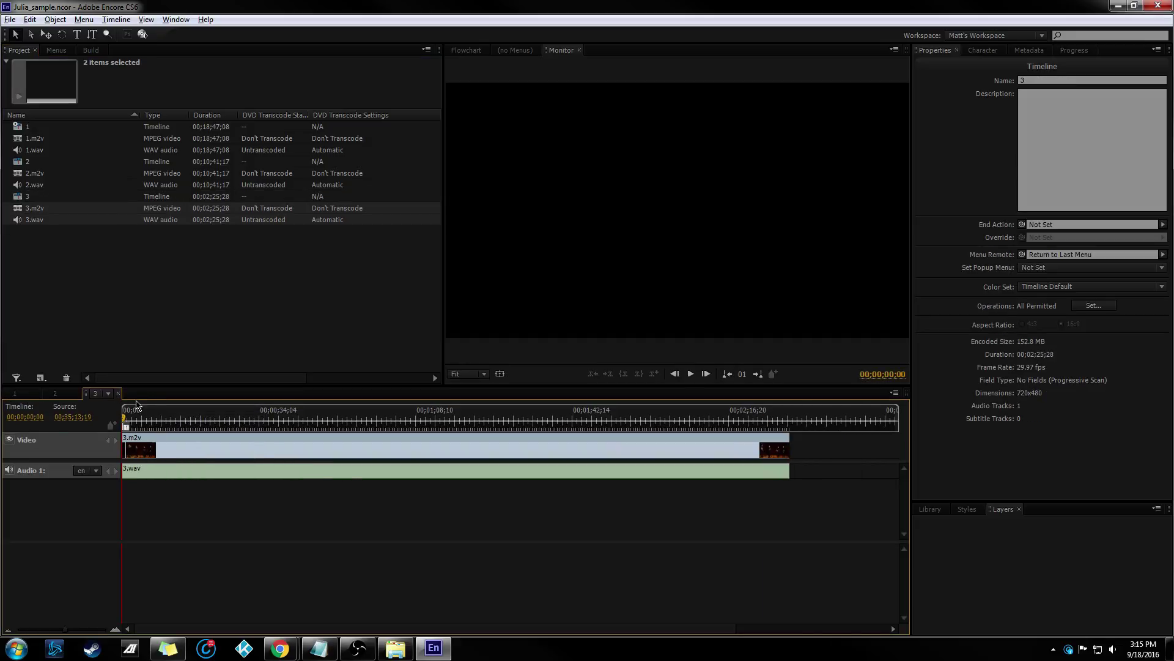
# Add Julia_menu_sample.psd from the Julia-Recital folder on the Recording (E:) drive to the project as a menu.
pyautogui.click(520, 50)
pyautogui.click(118, 281)
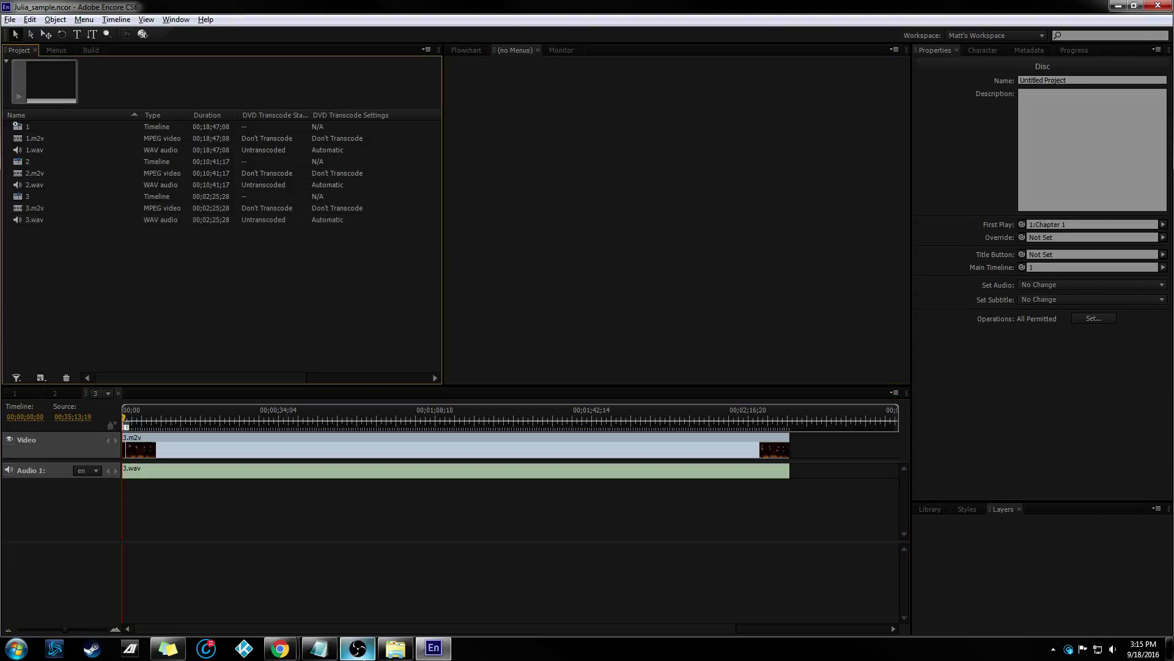
pyautogui.click(395, 648)
pyautogui.click(285, 65)
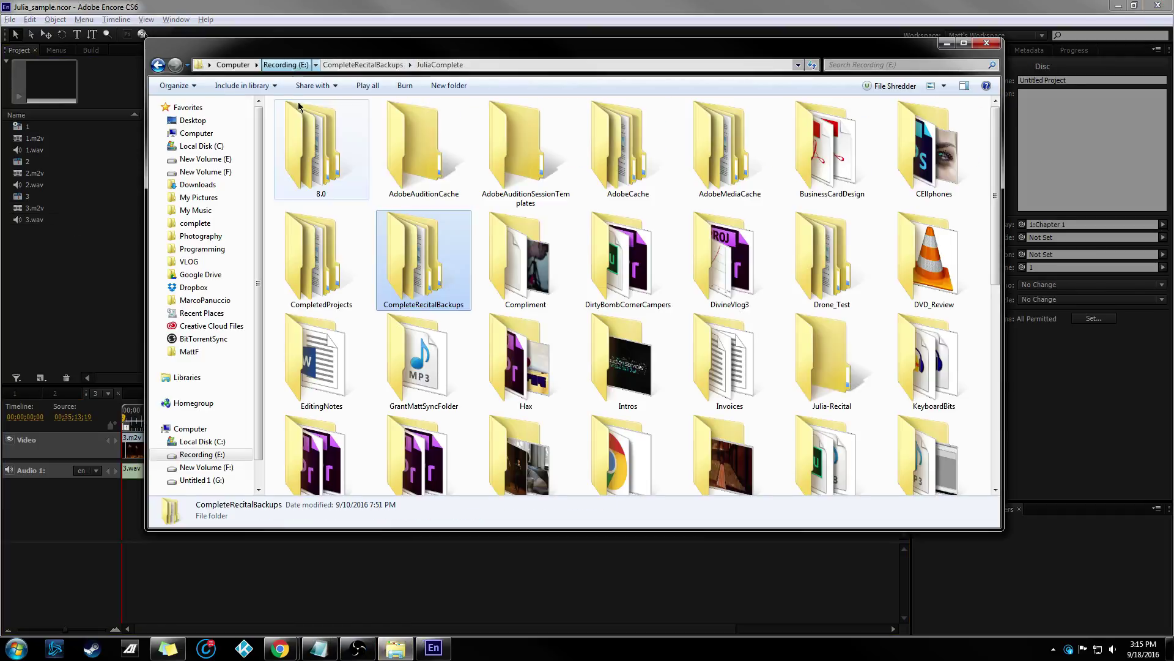
pyautogui.click(422, 361)
pyautogui.doubleClick(813, 384)
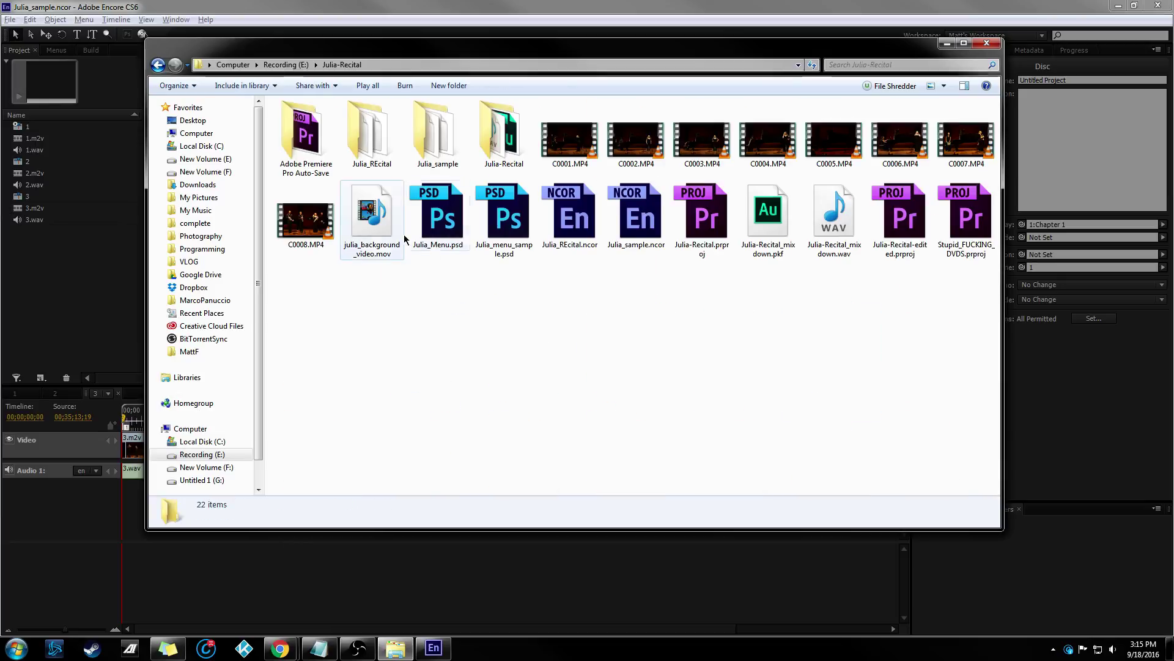
pyautogui.click(438, 214)
pyautogui.moveTo(504, 217); pyautogui.dragTo(39, 273)
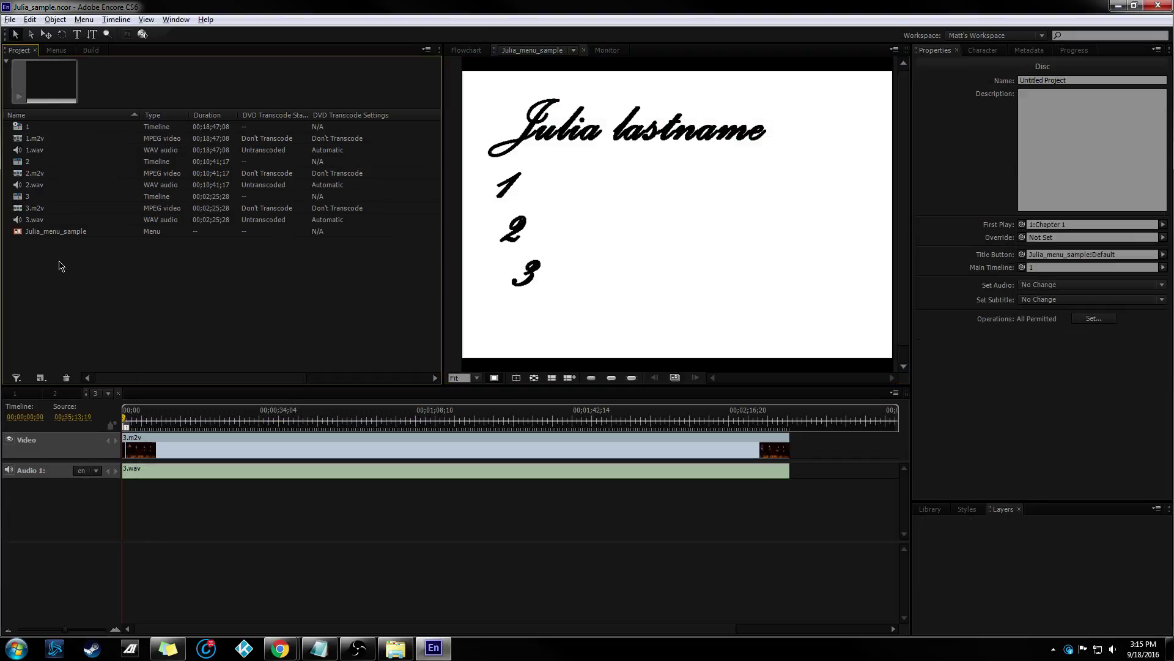
# Convert the number 1 object in the Julia_menu_sample menu into a button.
pyautogui.click(65, 233)
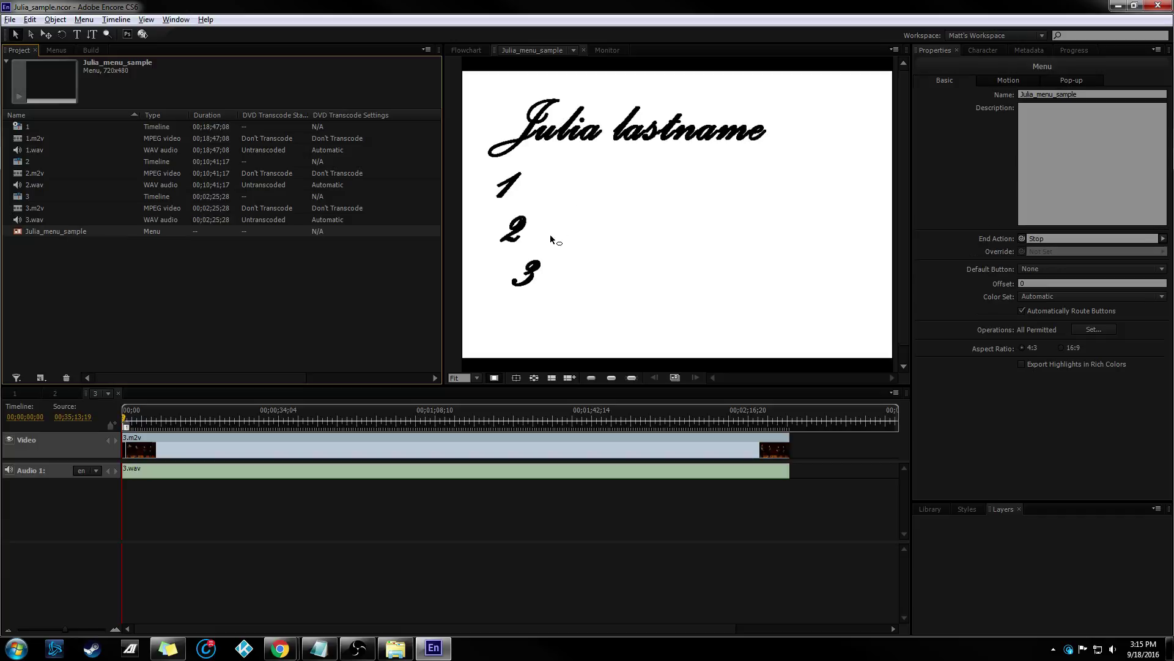
pyautogui.click(719, 210)
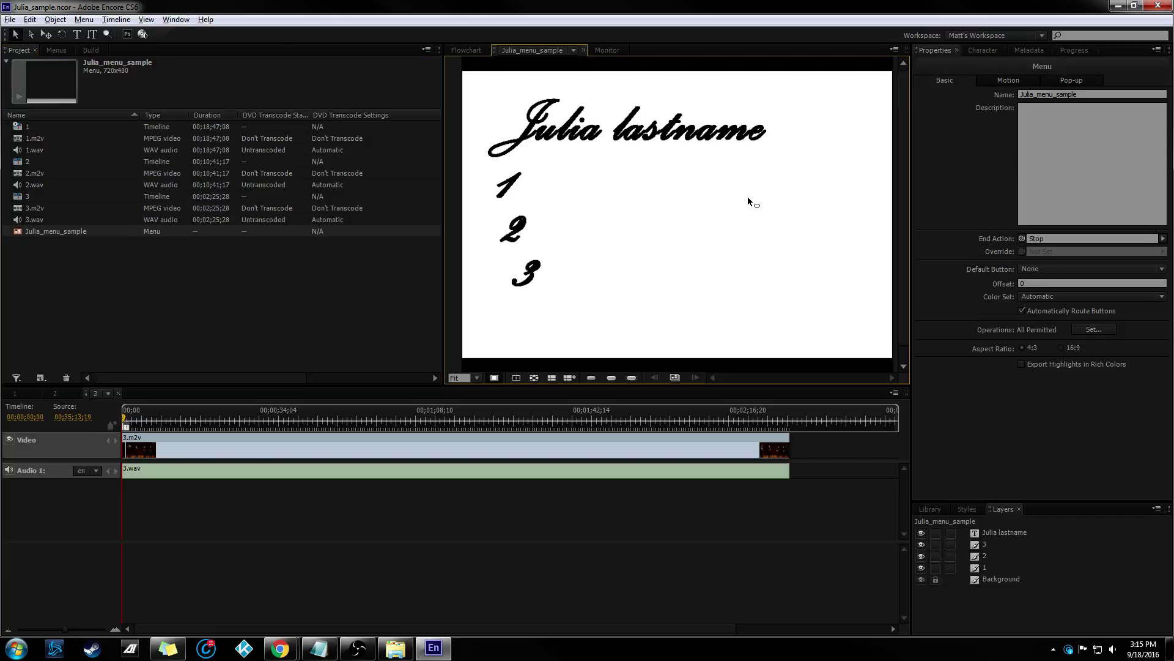
pyautogui.rightClick(508, 189)
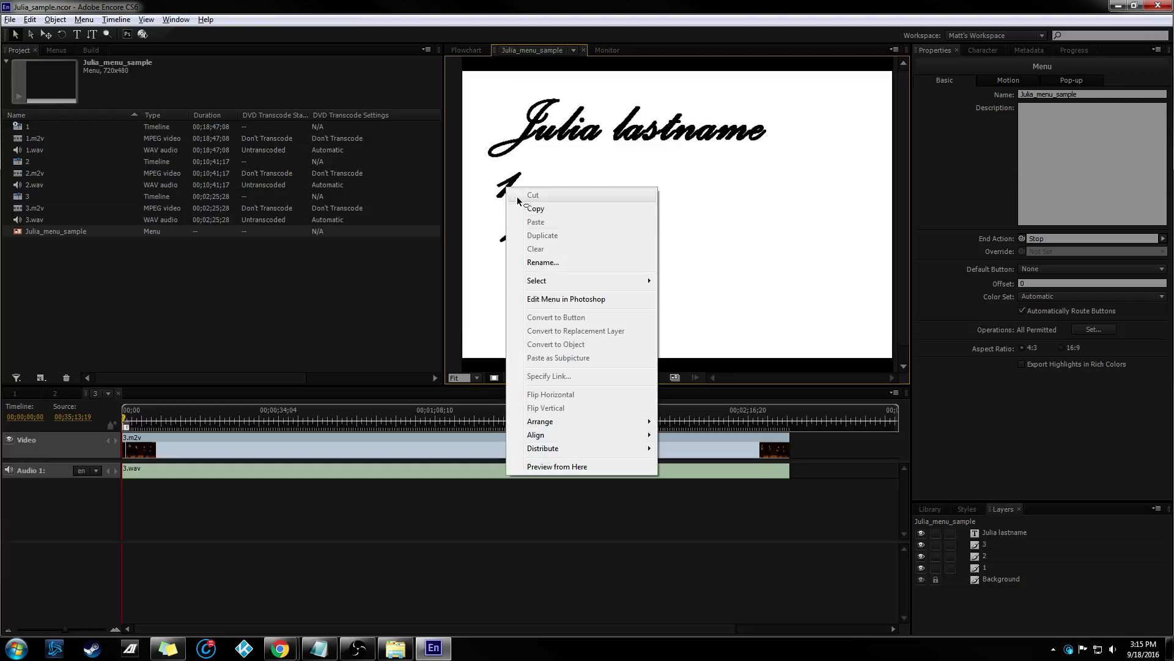
pyautogui.moveTo(546, 282)
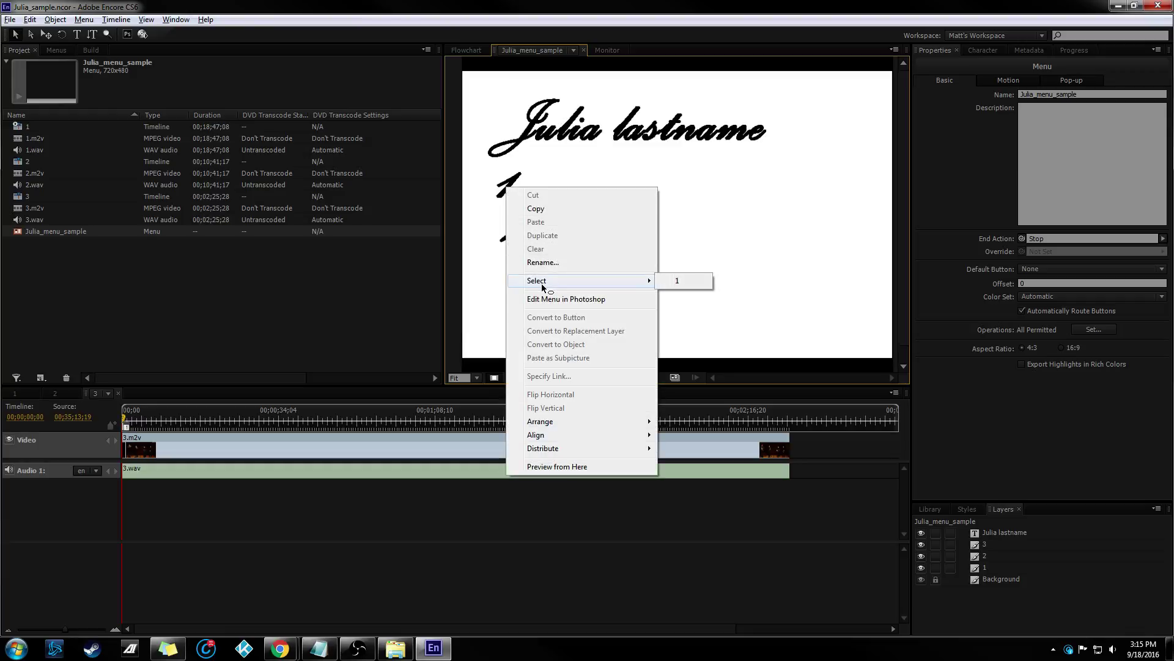
pyautogui.click(669, 285)
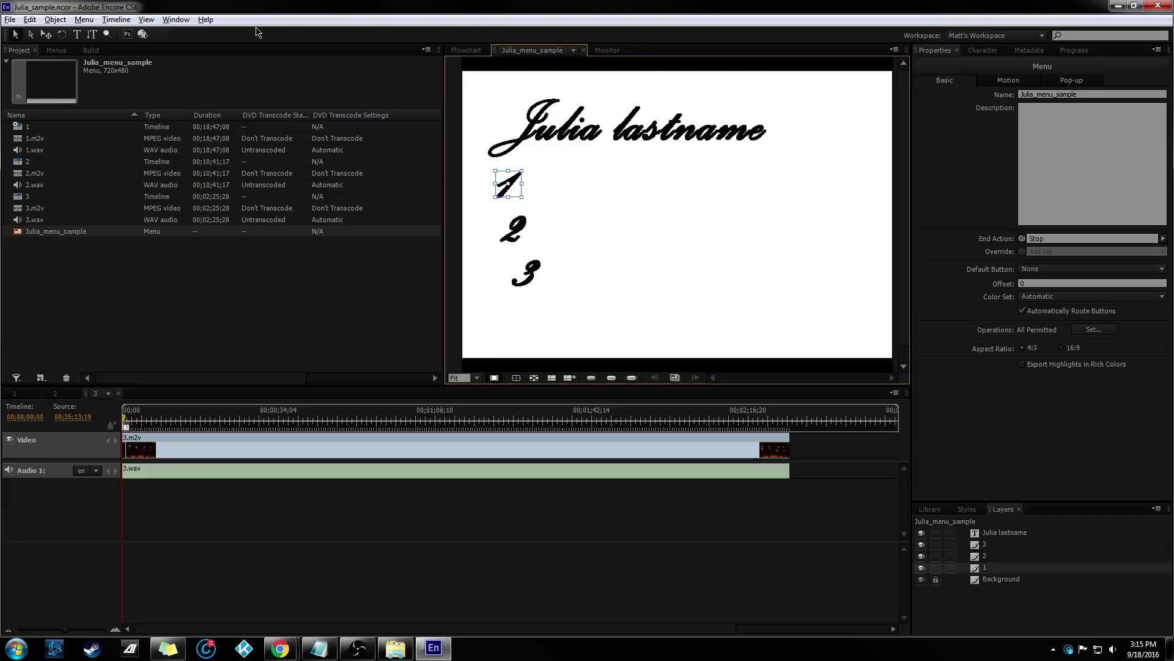
pyautogui.click(55, 20)
pyautogui.click(84, 34)
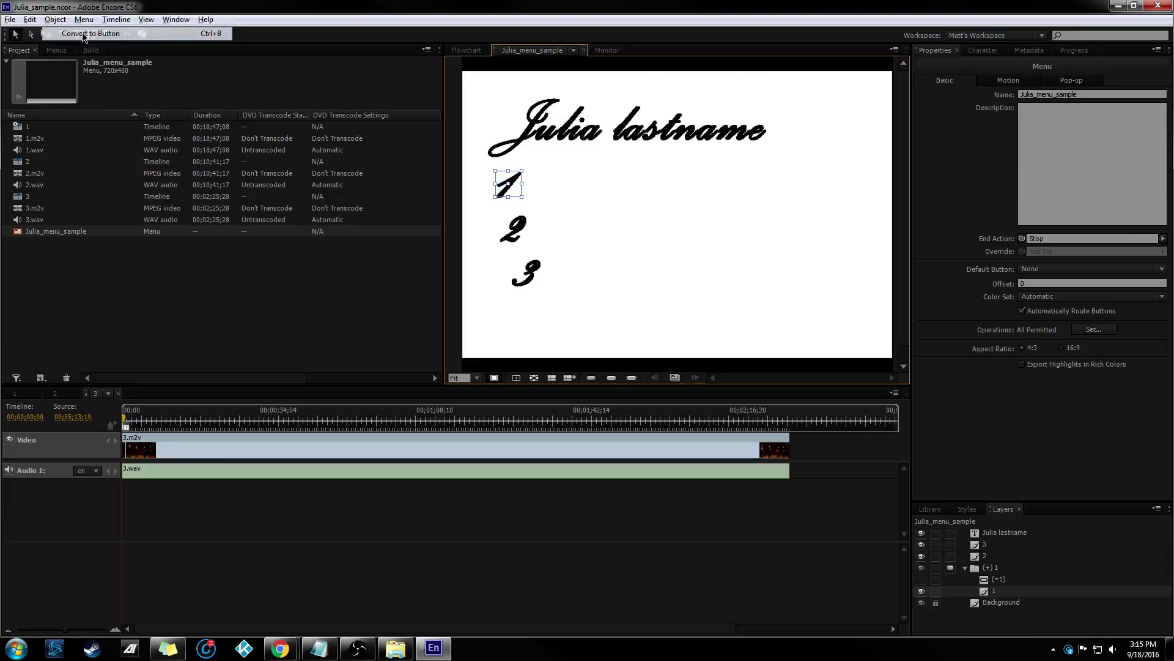
# Convert the number 2 and number 3 objects in the menu into buttons.
pyautogui.rightClick(515, 231)
pyautogui.click(676, 324)
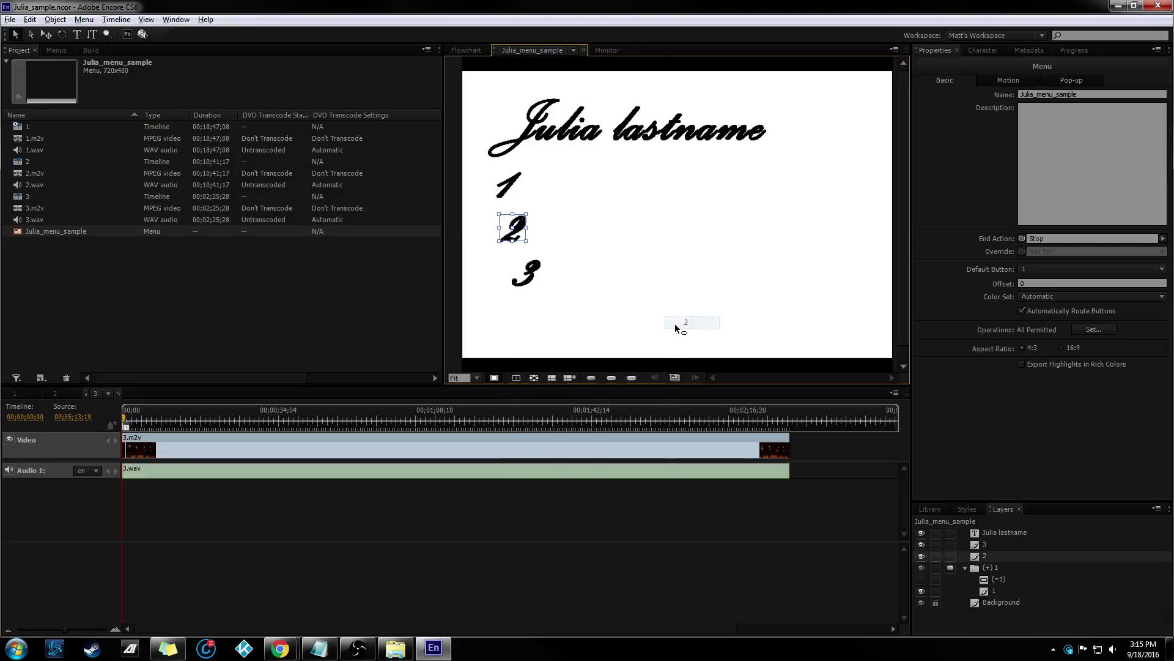
pyautogui.hotkey('ctrl', 'shift', 'b')
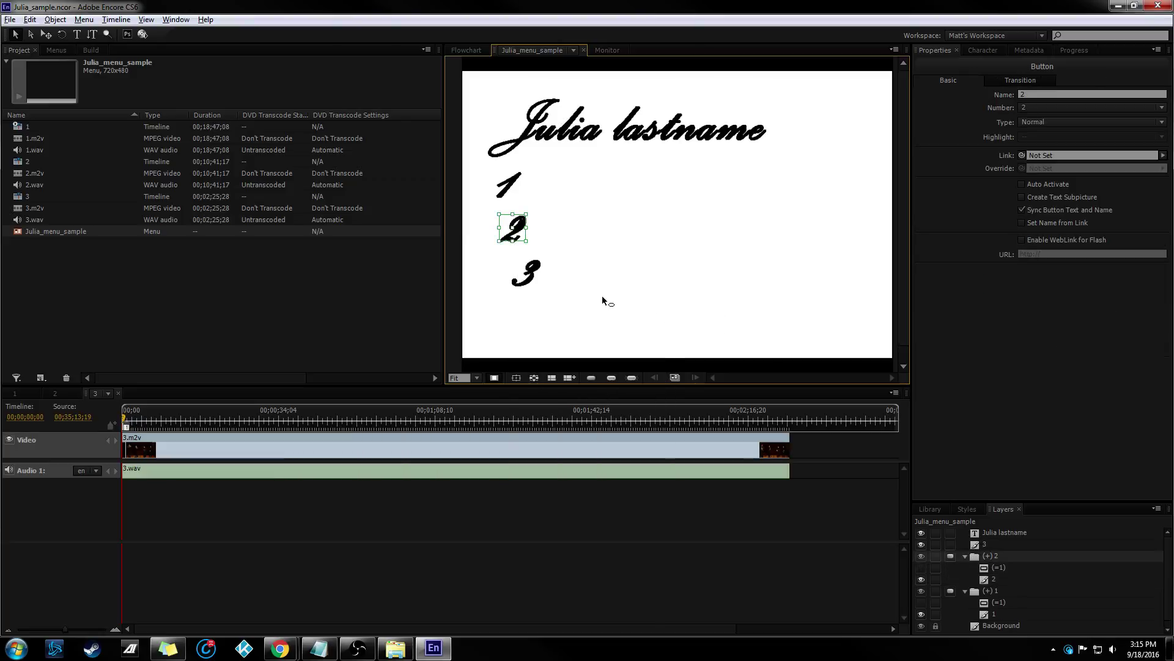
pyautogui.rightClick(528, 276)
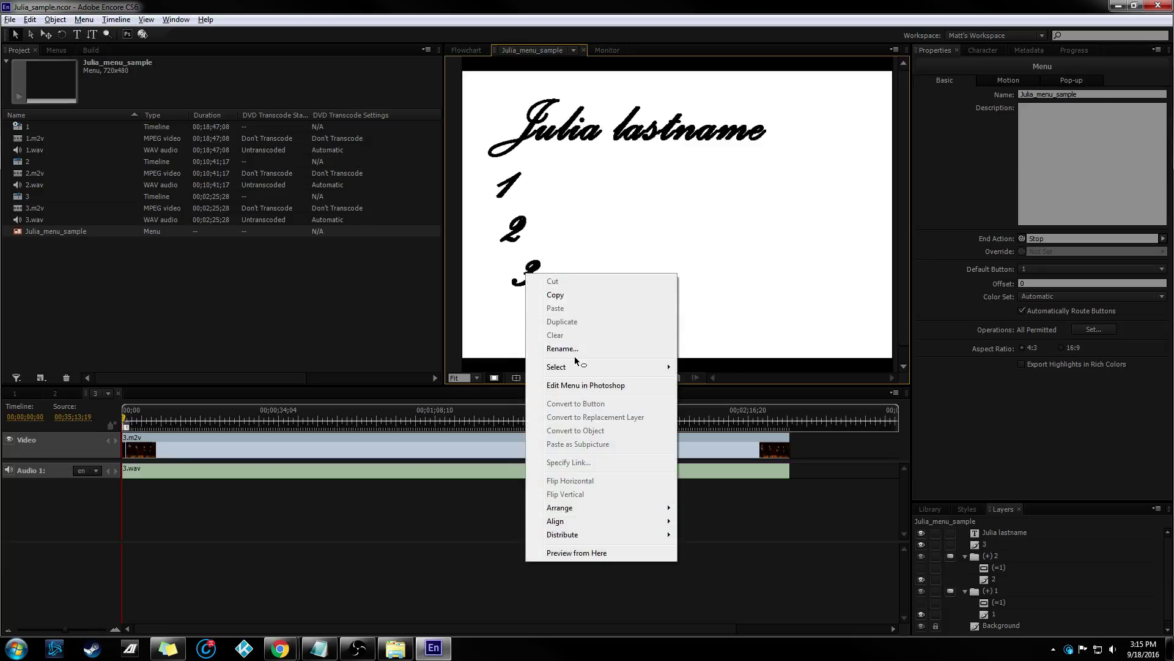
pyautogui.moveTo(667, 365)
pyautogui.click(720, 367)
pyautogui.hotkey('ctrl', 'shift', 'b')
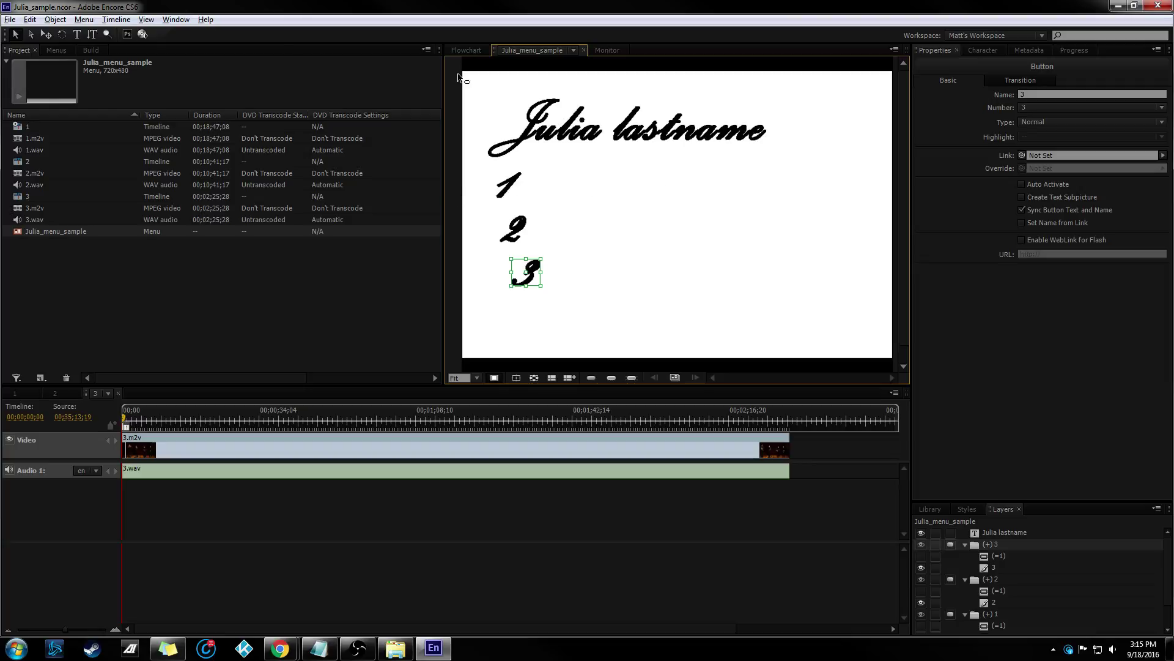
# Place the Julia_menu_sample menu in the flowchart and link the disc to it as First Play.
pyautogui.click(465, 50)
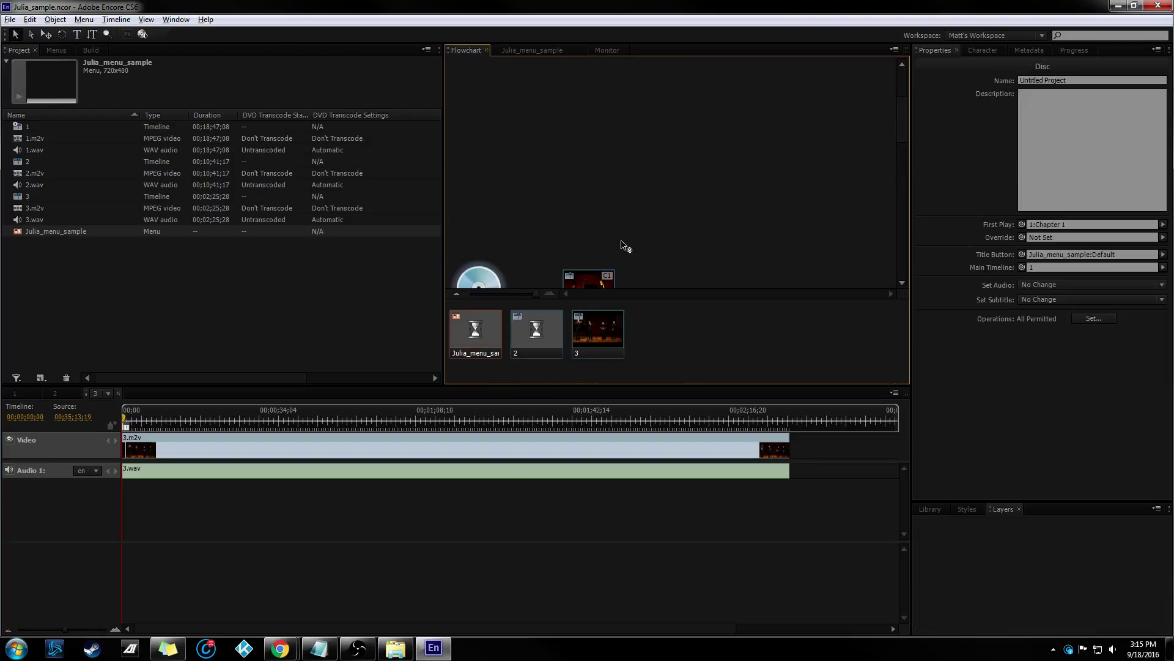
pyautogui.moveTo(488, 323); pyautogui.dragTo(532, 232)
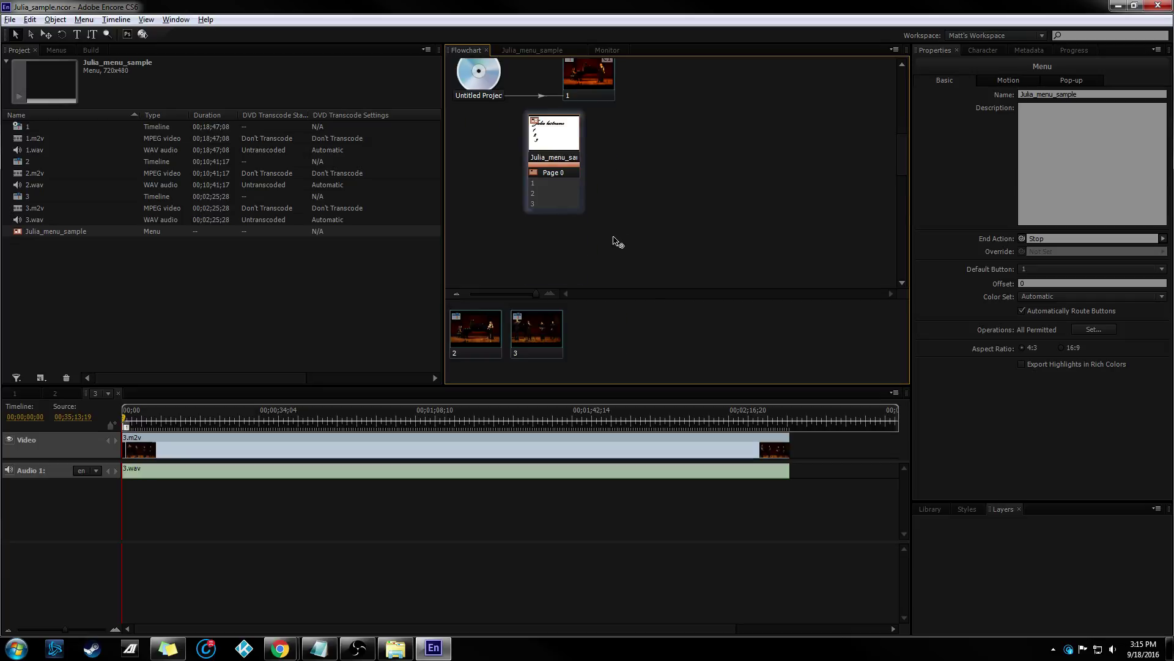
pyautogui.click(554, 203)
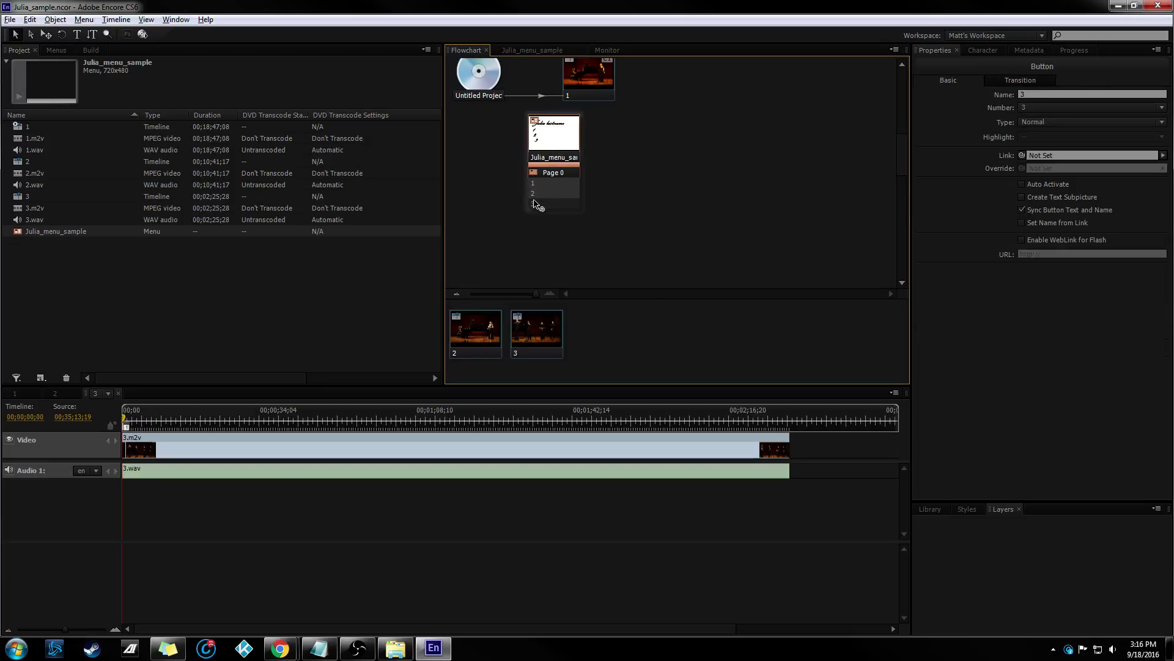
pyautogui.click(487, 142)
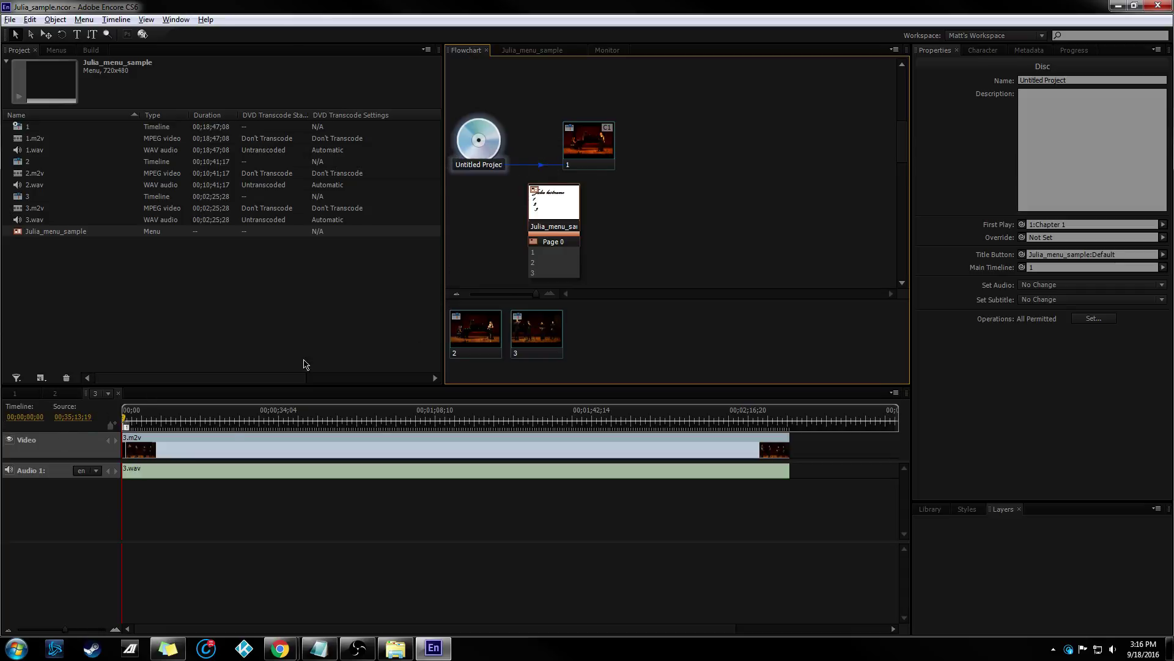
pyautogui.moveTo(496, 165); pyautogui.dragTo(563, 203)
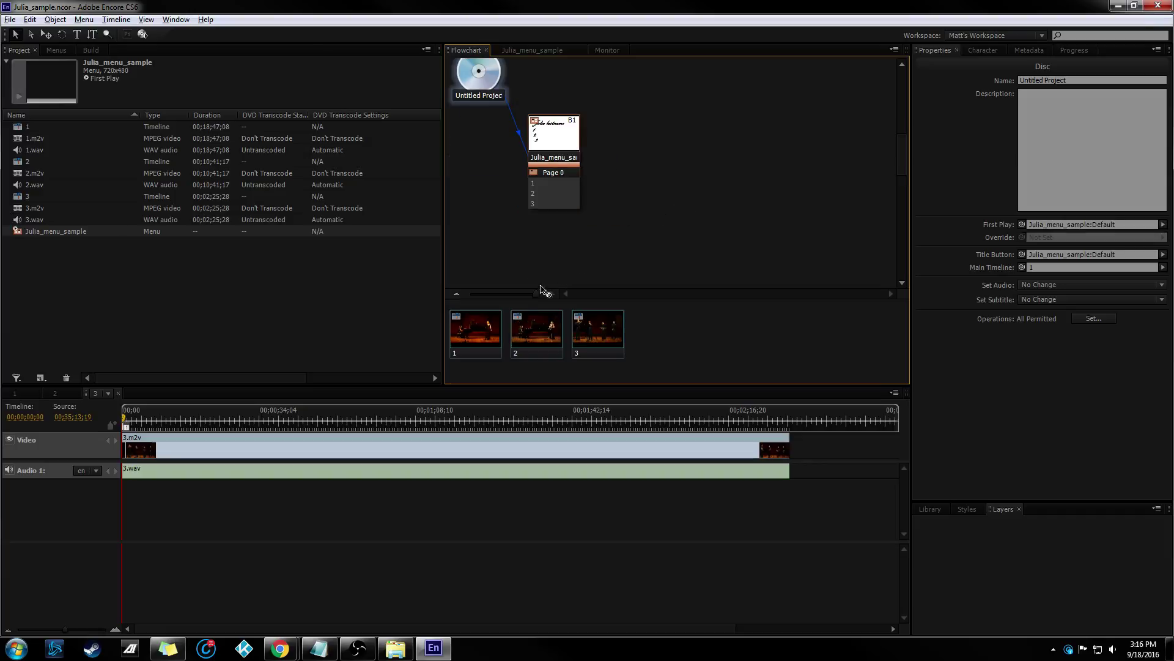
# Place timeline 1 in the flowchart and link the disc's First Play to the Julia_menu_sample menu.
pyautogui.moveTo(469, 335); pyautogui.dragTo(629, 136)
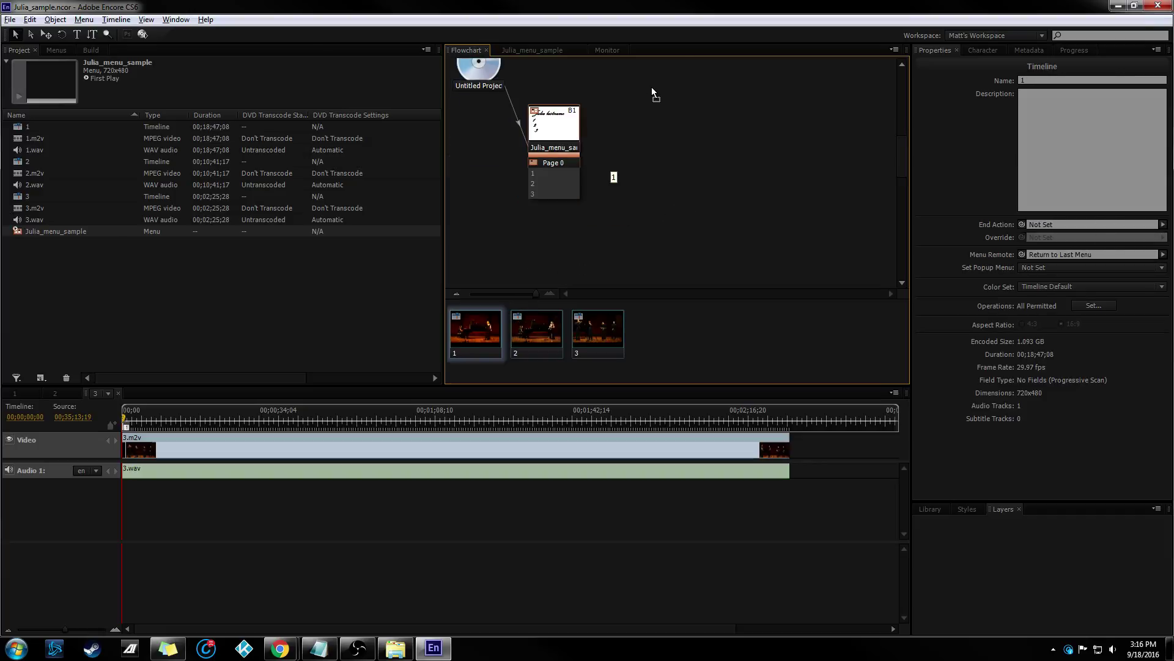
pyautogui.moveTo(652, 92); pyautogui.dragTo(653, 92)
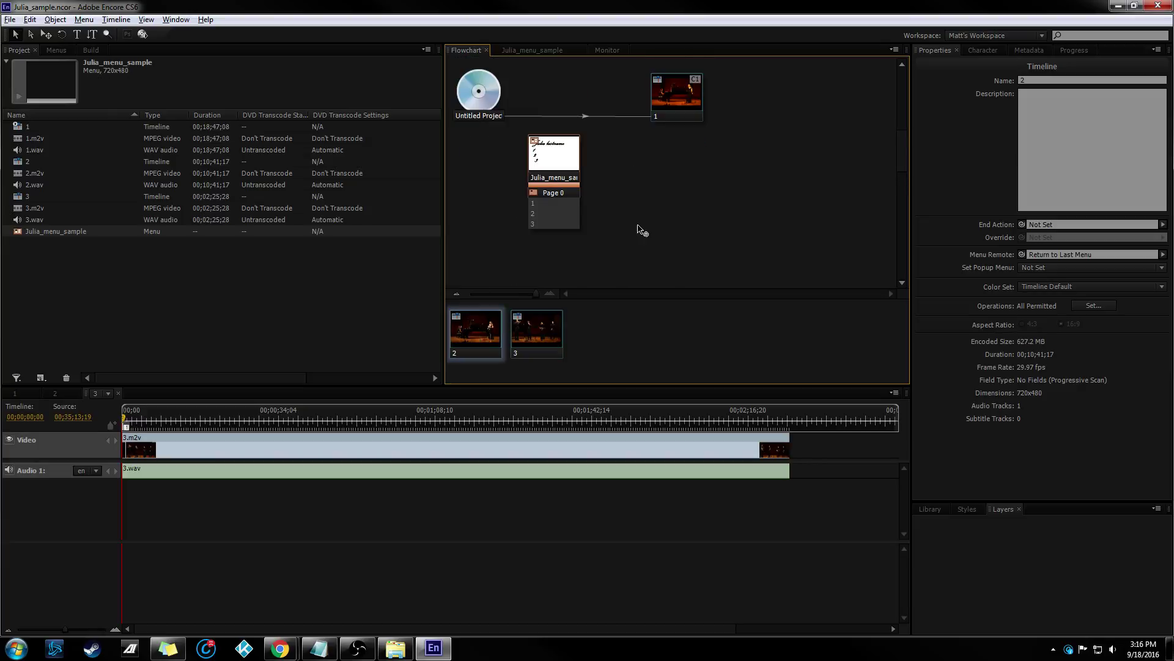
pyautogui.moveTo(673, 104); pyautogui.dragTo(594, 338)
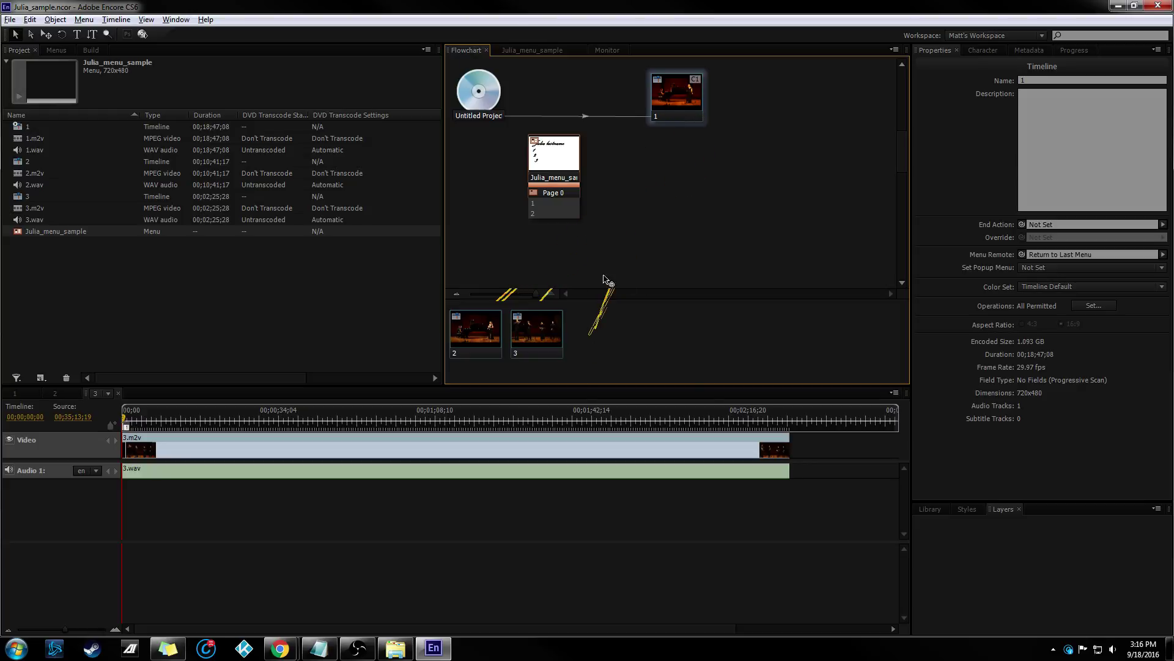
pyautogui.moveTo(483, 98); pyautogui.dragTo(563, 156)
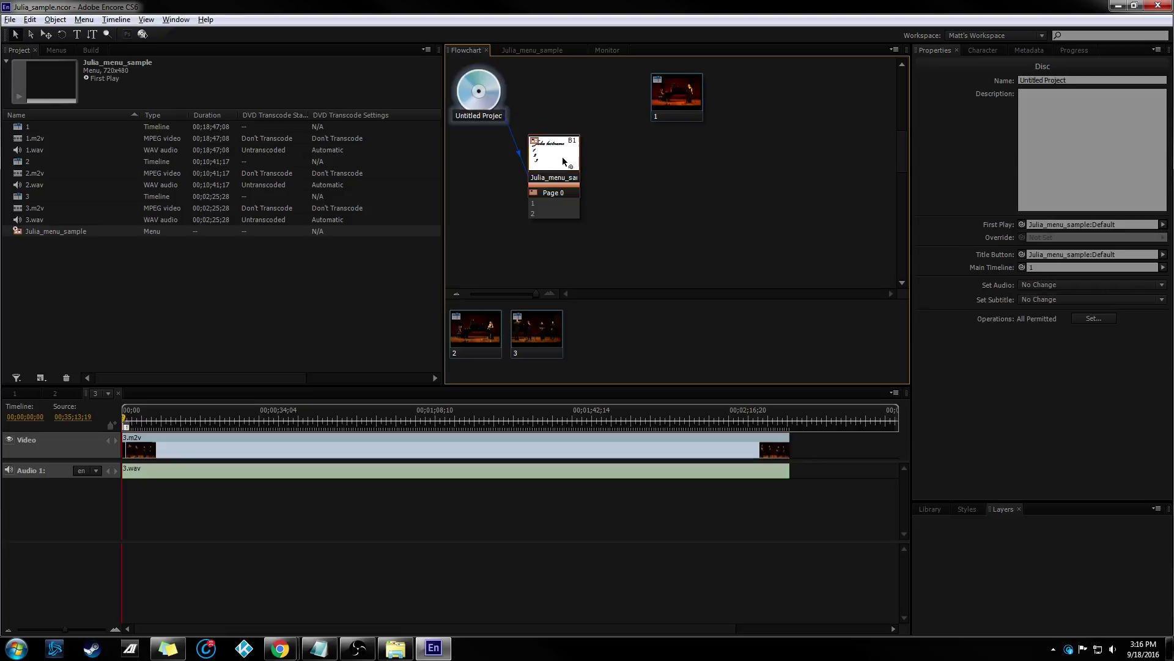
# Link the menu's end action to timeline 1 in the flowchart, and redirect it to Julia_menu_sample:Default.
pyautogui.click(34, 126)
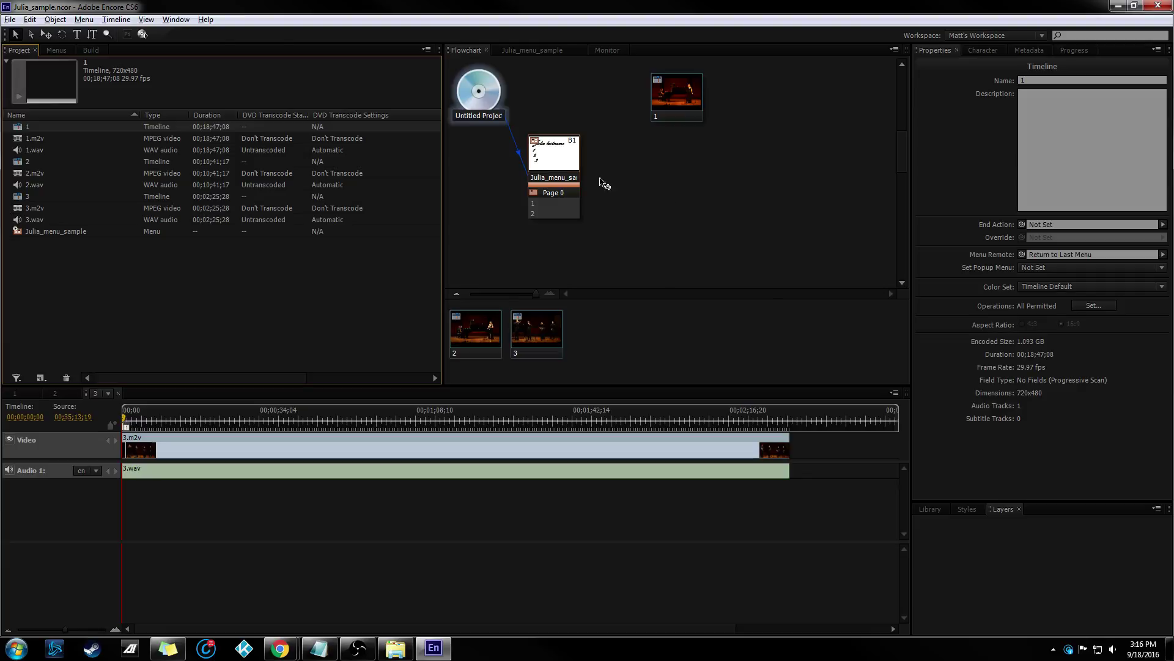
pyautogui.moveTo(544, 157); pyautogui.dragTo(667, 100)
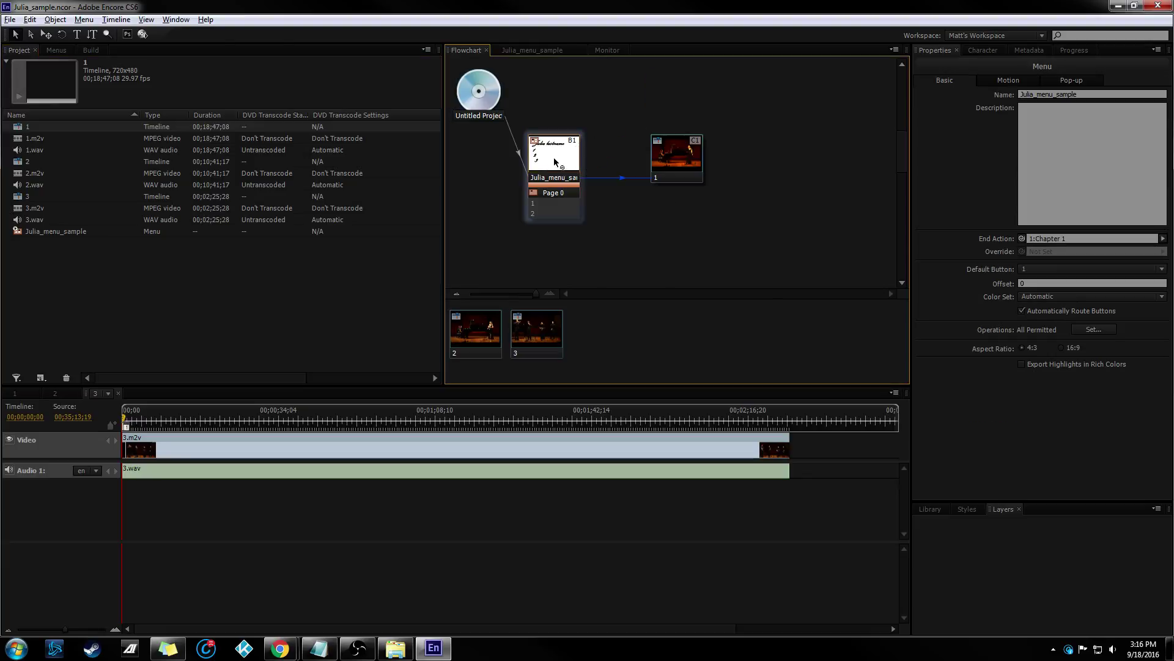
pyautogui.moveTo(534, 203); pyautogui.dragTo(533, 205)
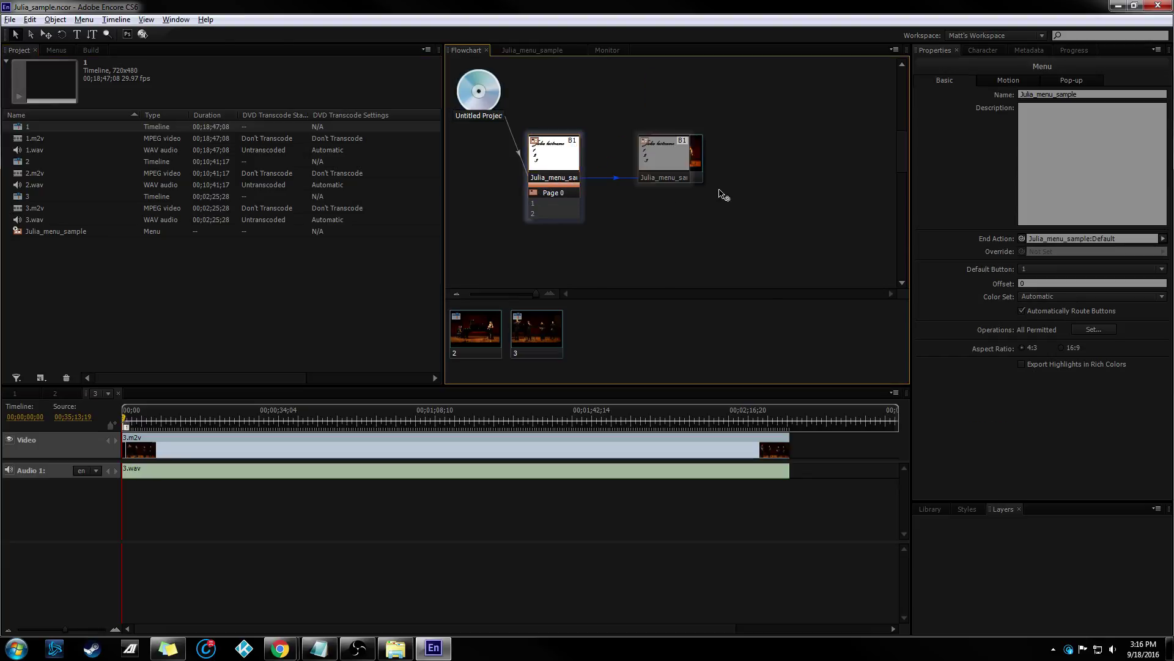
# Undo the recent menu and link changes in the flowchart and redo them.
pyautogui.hotkey('ctrl', 'z')
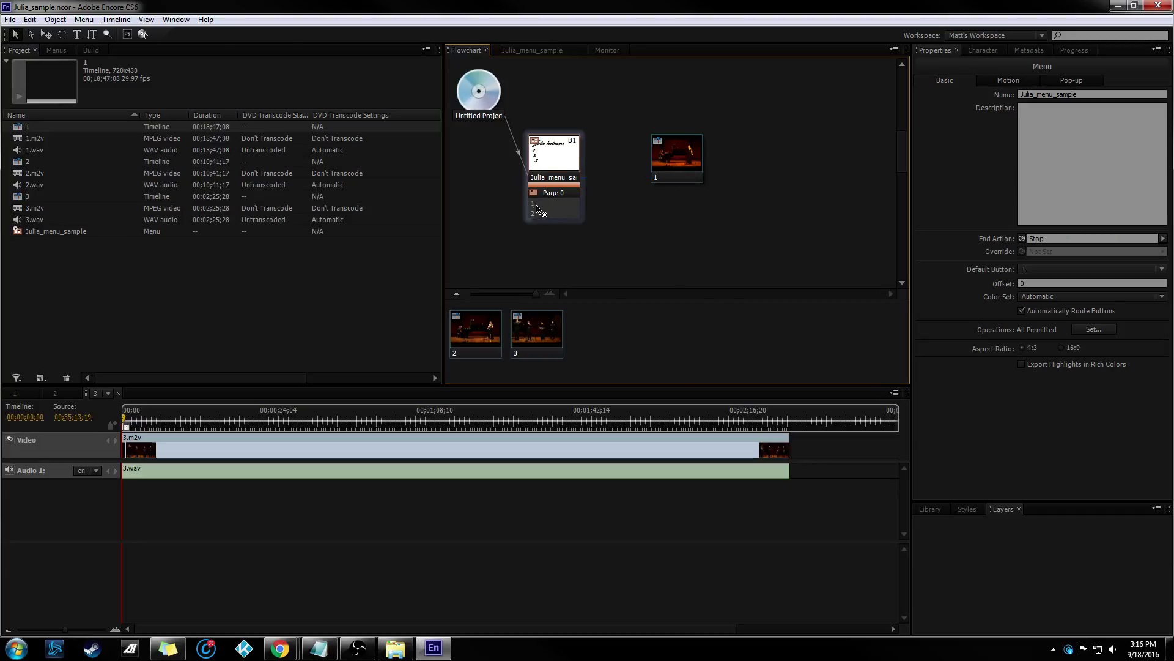
pyautogui.hotkey('ctrl', 'z')
pyautogui.hotkey('ctrl', 'z')
pyautogui.hotkey('ctrl', 'z')
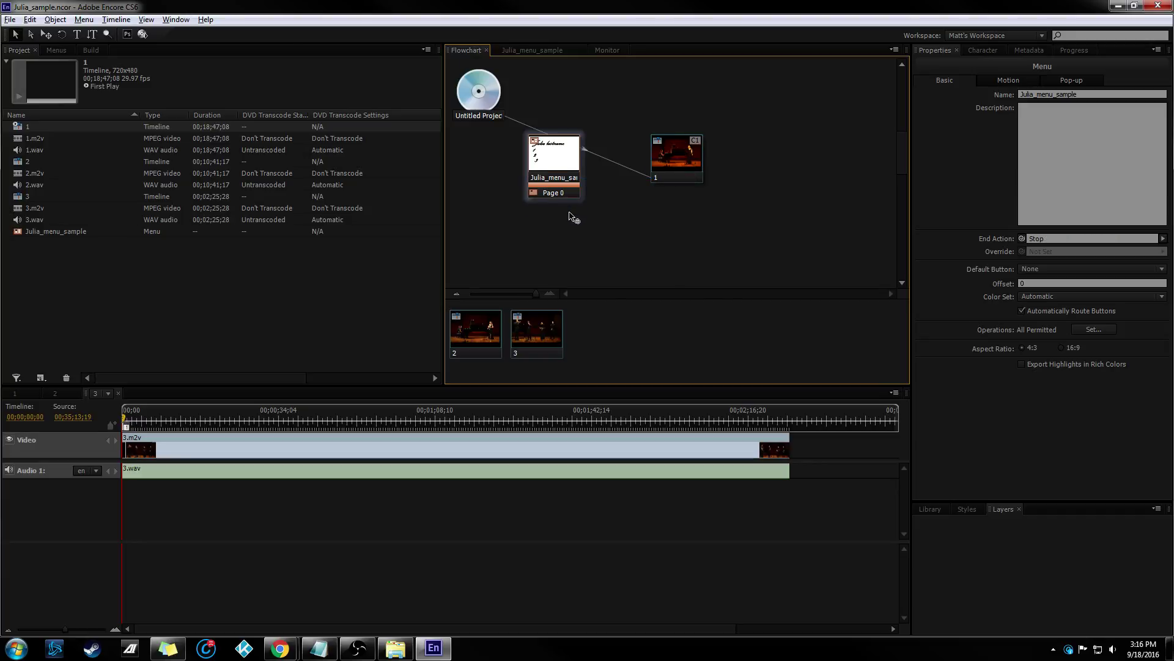
pyautogui.hotkey('ctrl', 'shift', 'z')
pyautogui.hotkey('ctrl', 'shift', 'z')
pyautogui.hotkey('ctrl', 'shift', 'z')
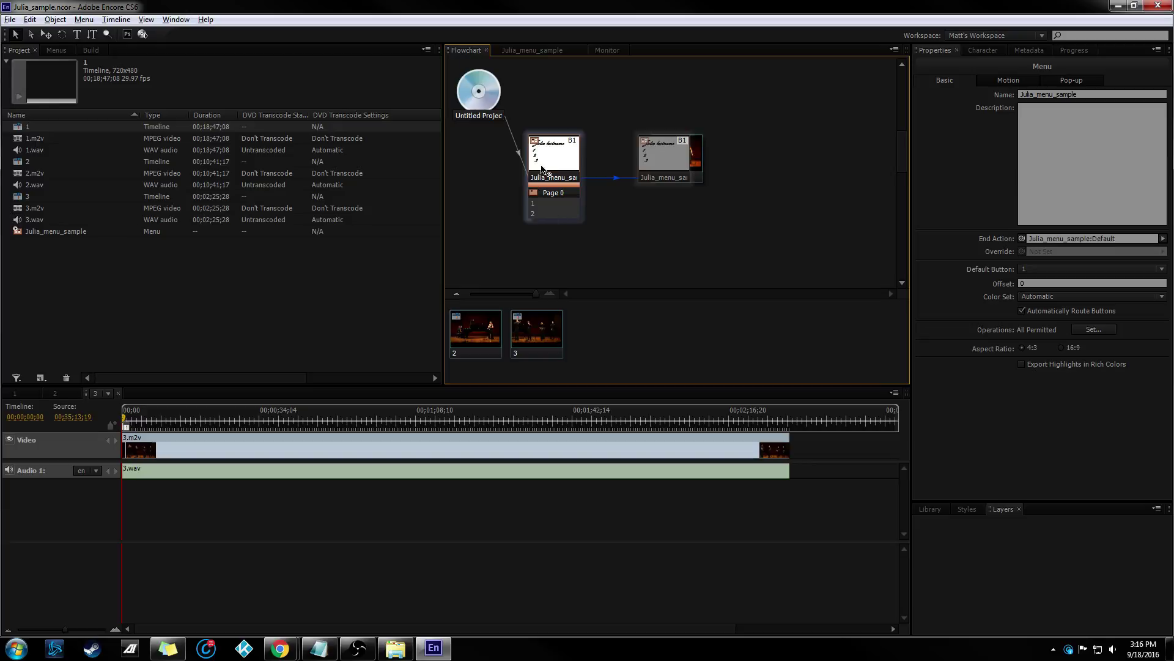
# Convert the text layer 3 in the Julia_menu_sample menu into a button.
pyautogui.click(534, 50)
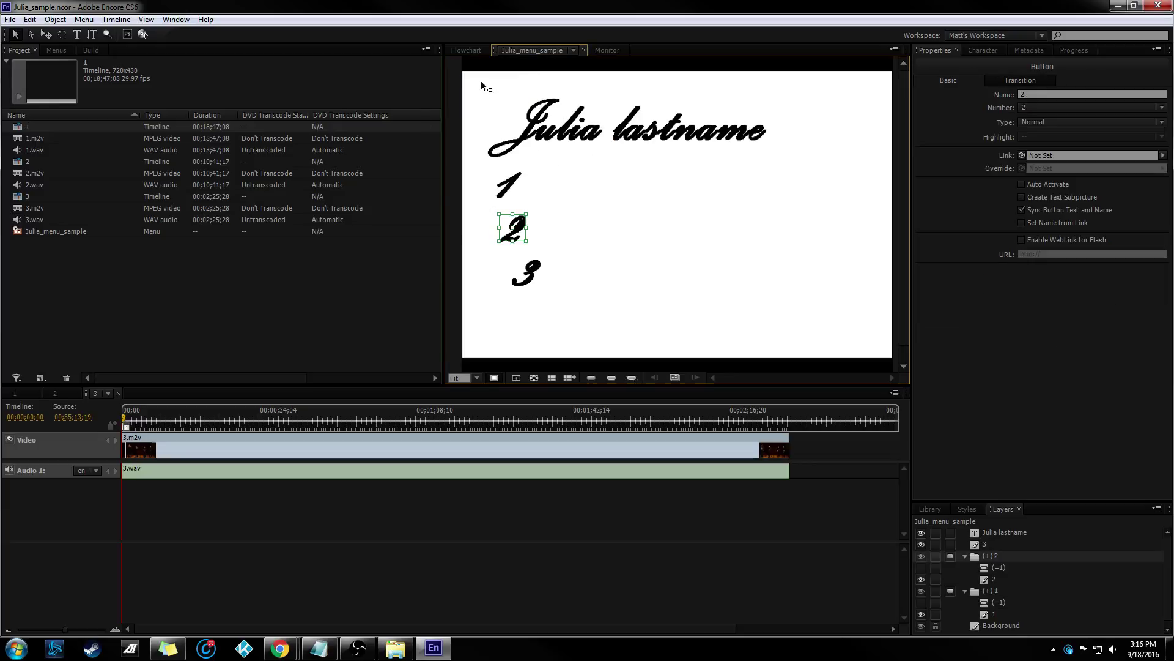
pyautogui.click(529, 275)
pyautogui.rightClick(525, 271)
pyautogui.moveTo(648, 363)
pyautogui.click(695, 366)
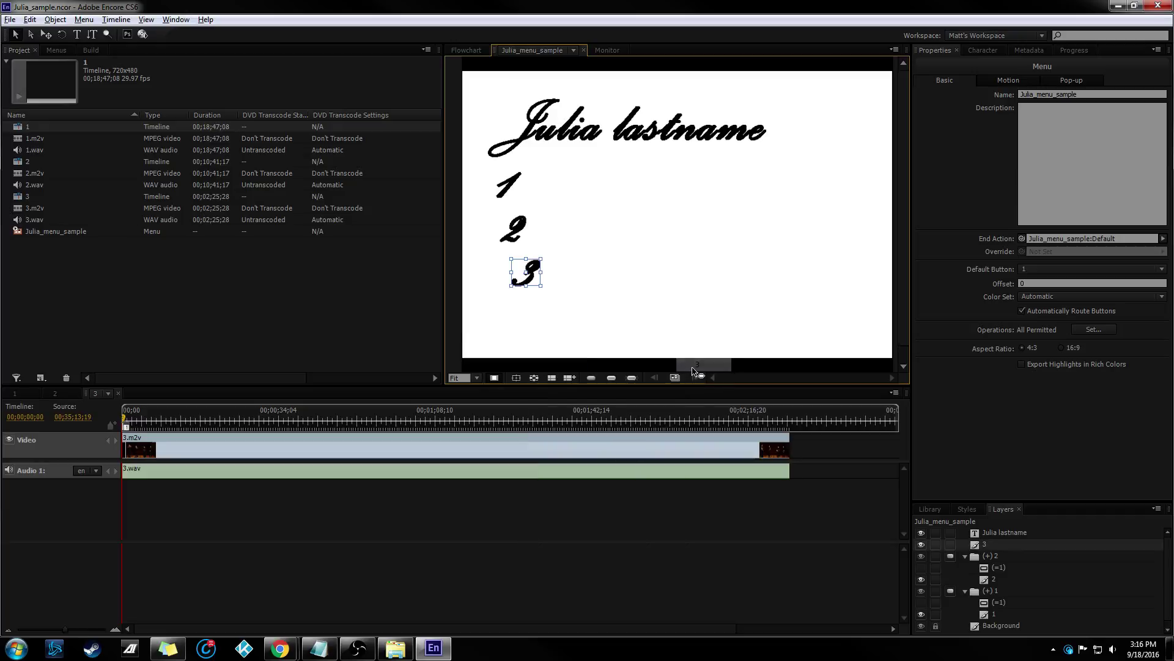
pyautogui.hotkey('ctrl', 'shift', 'b')
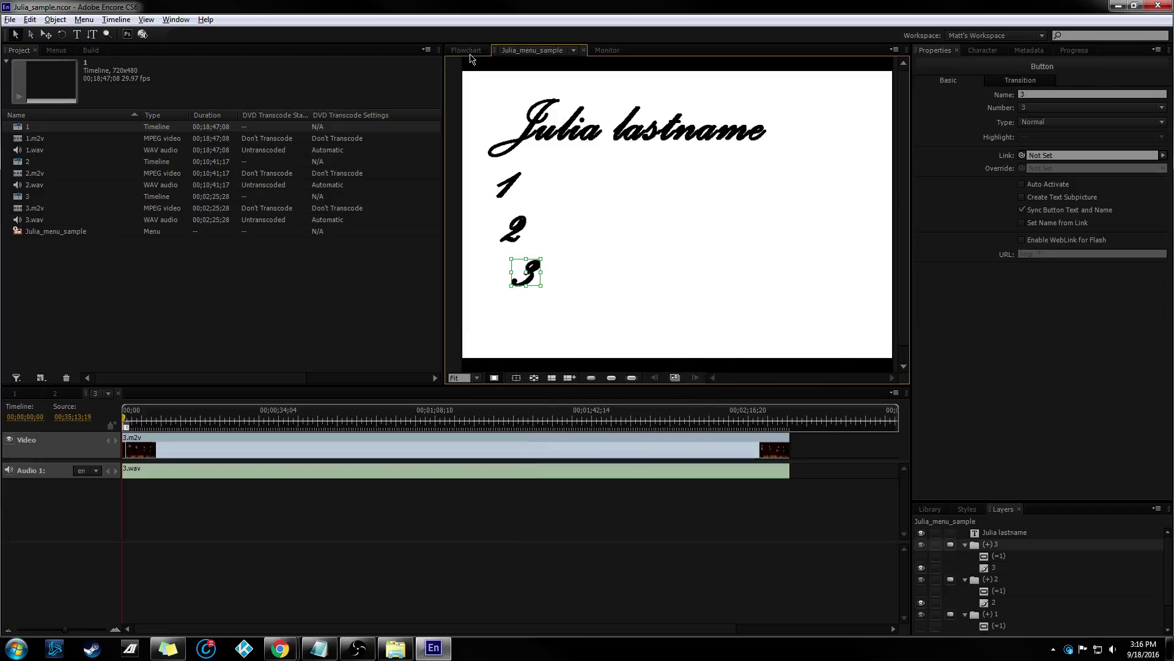
# Link button 1 of the Julia_menu_sample menu to timeline 1 at Chapter 1 in the flowchart.
pyautogui.click(467, 51)
pyautogui.click(542, 204)
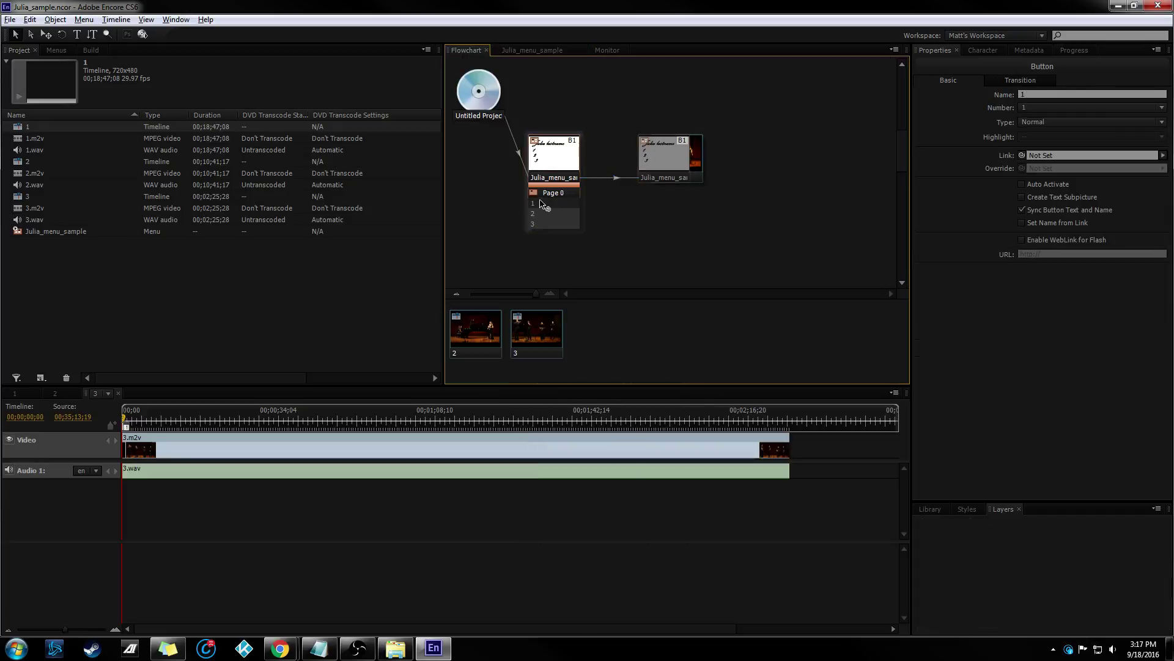
pyautogui.moveTo(537, 210); pyautogui.dragTo(674, 153)
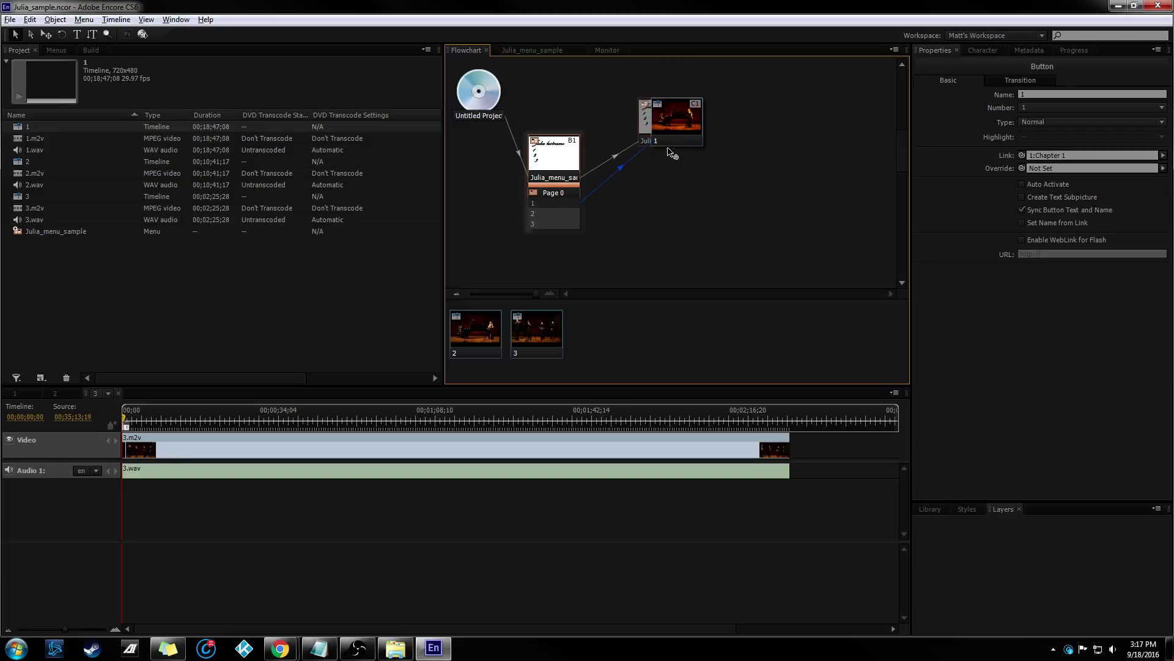
pyautogui.click(647, 120)
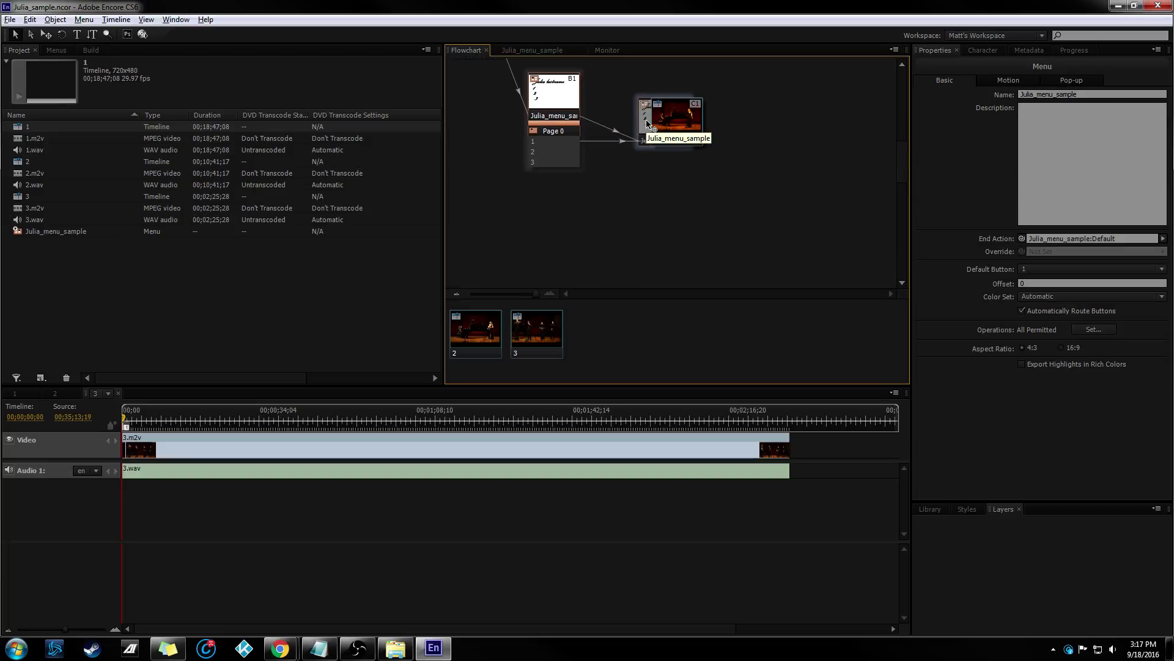
pyautogui.rightClick(643, 120)
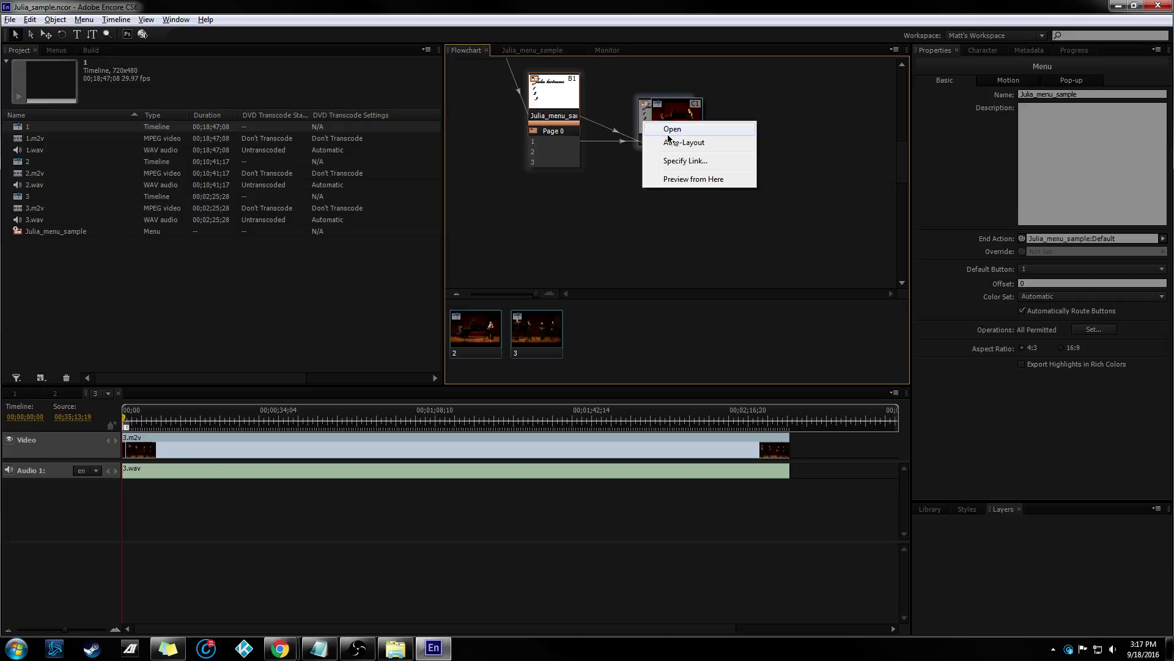
pyautogui.click(679, 163)
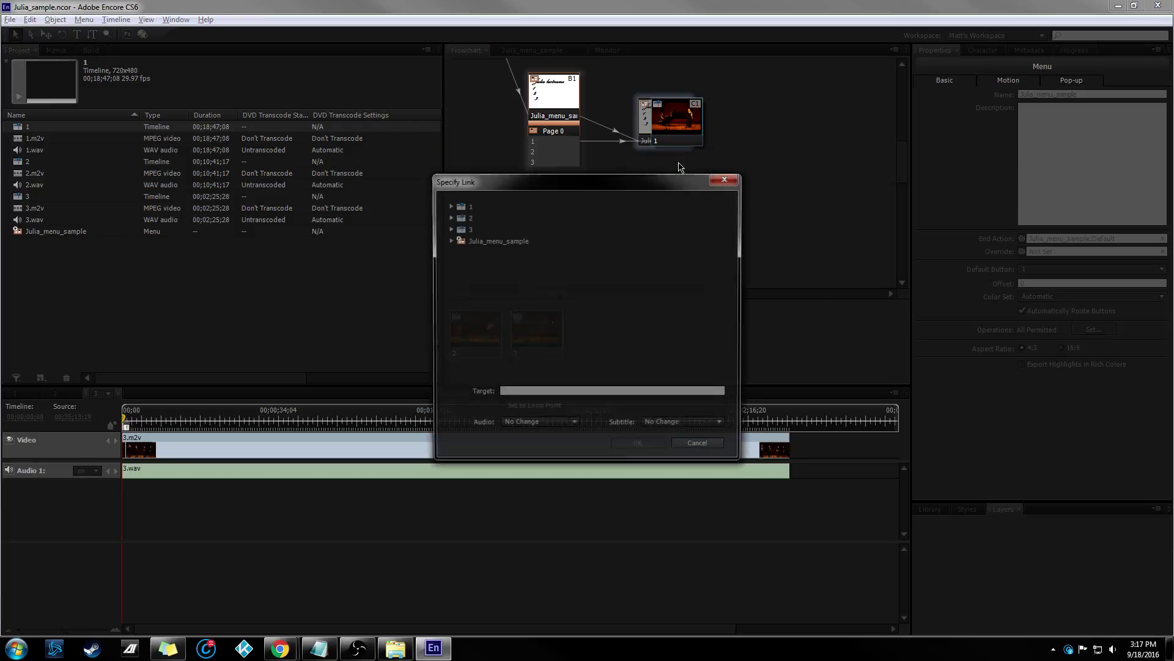
pyautogui.click(729, 178)
pyautogui.click(633, 127)
pyautogui.click(641, 126)
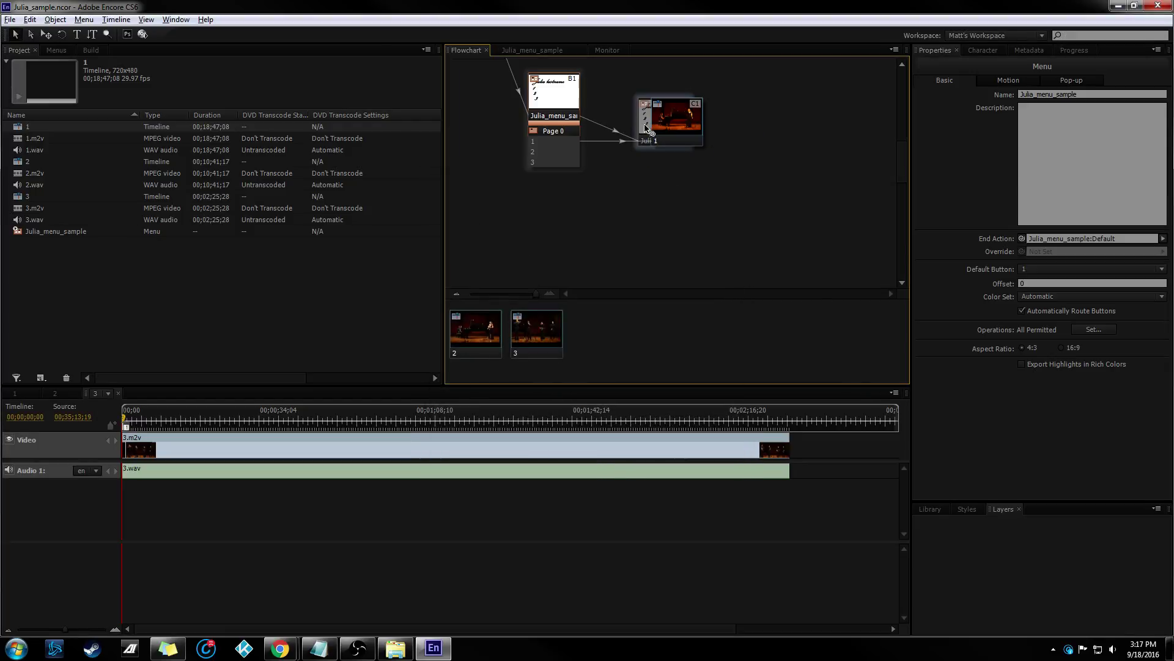
pyautogui.scroll(2, 545, 144)
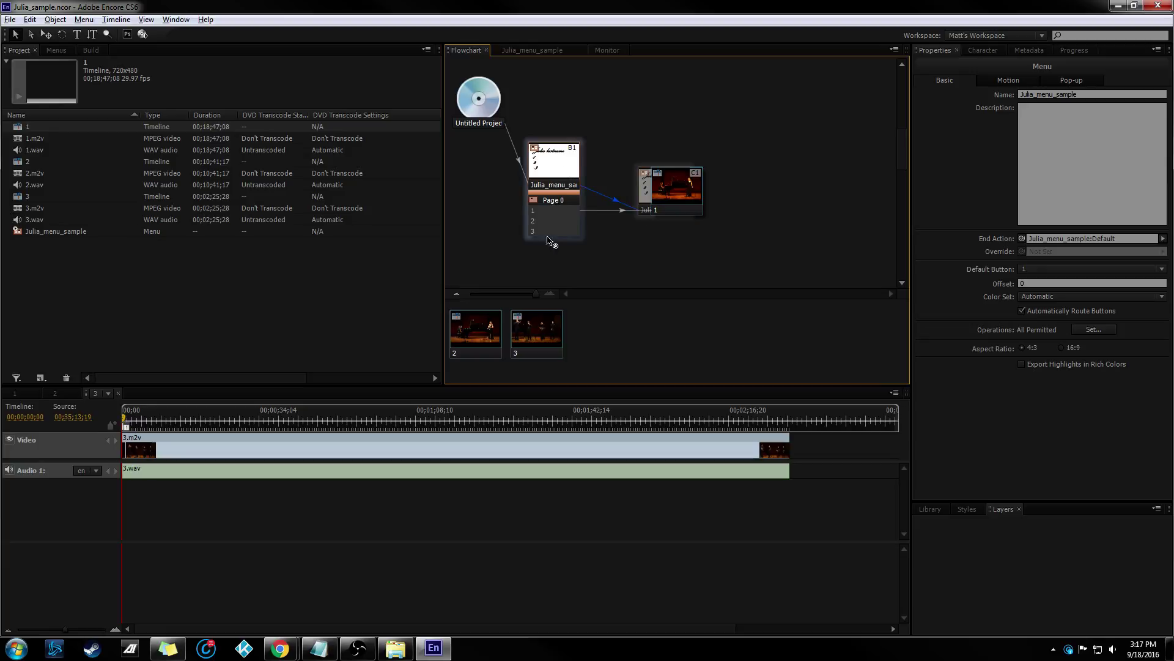
pyautogui.click(36, 231)
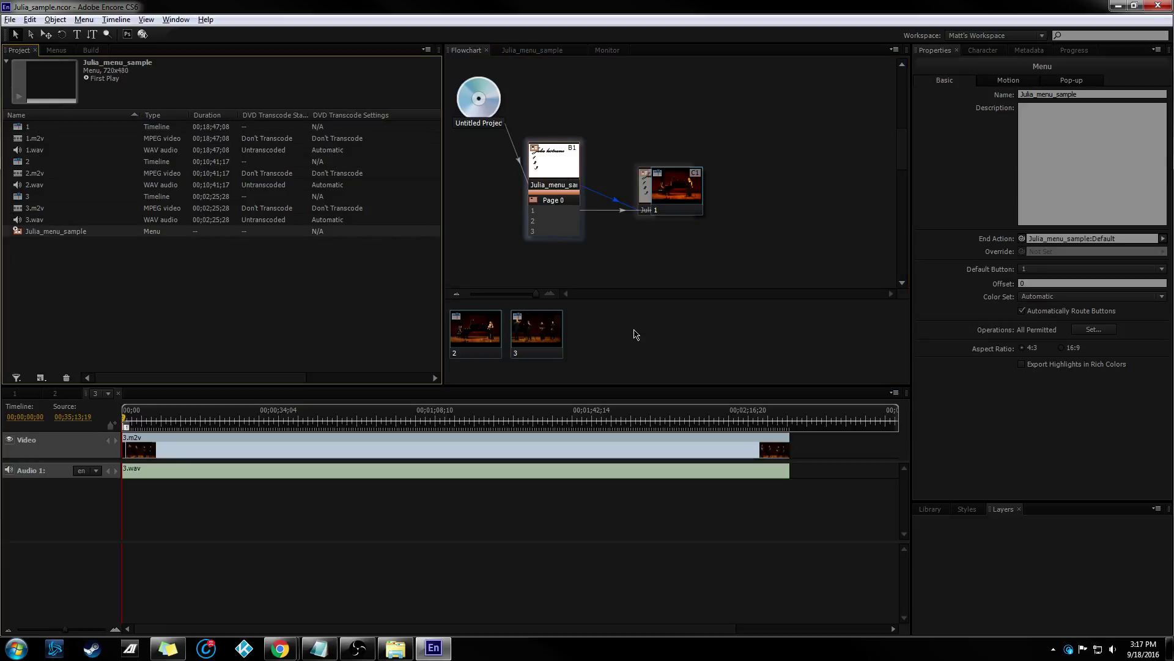
pyautogui.moveTo(552, 182); pyautogui.dragTo(603, 335)
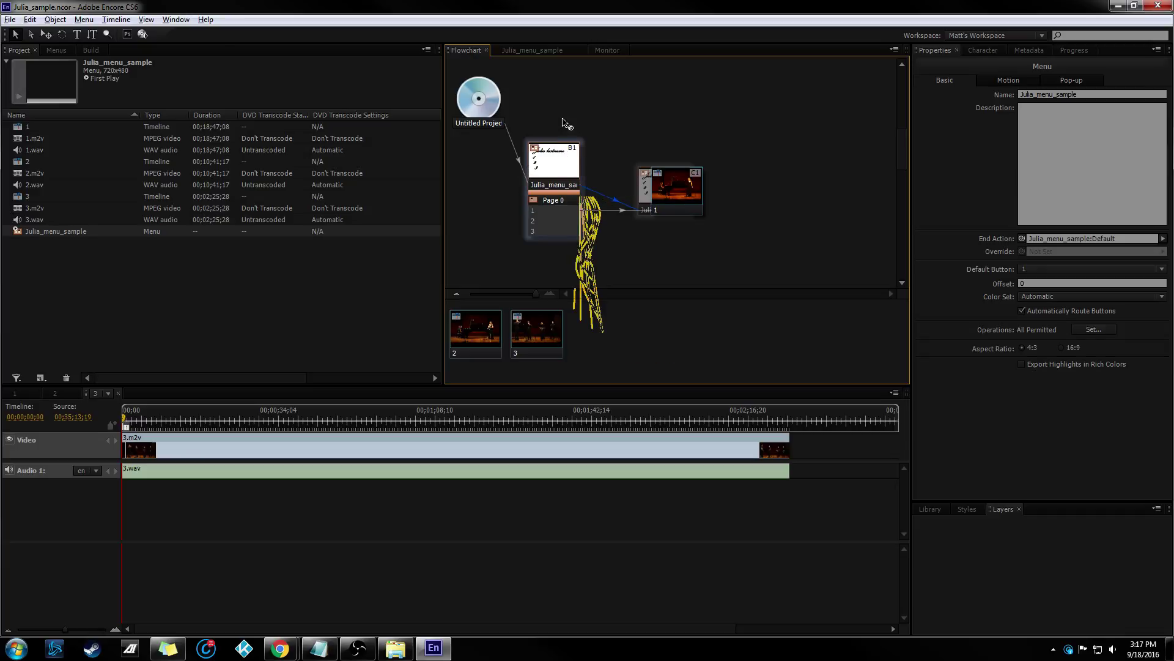
pyautogui.click(526, 136)
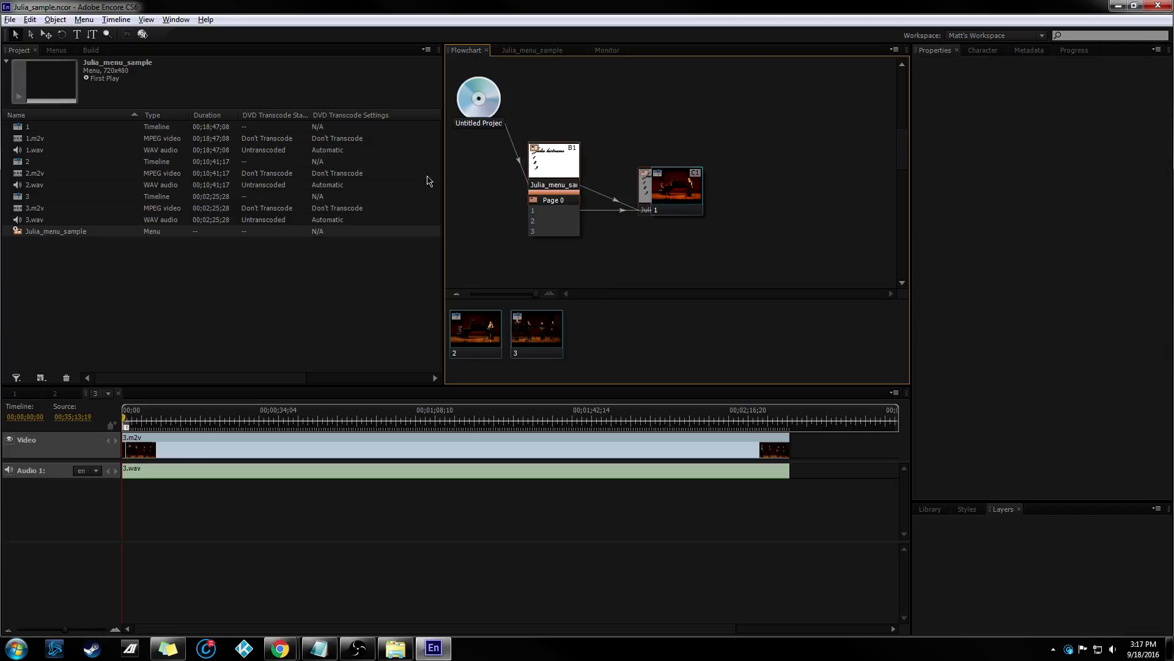
pyautogui.click(560, 180)
pyautogui.rightClick(647, 186)
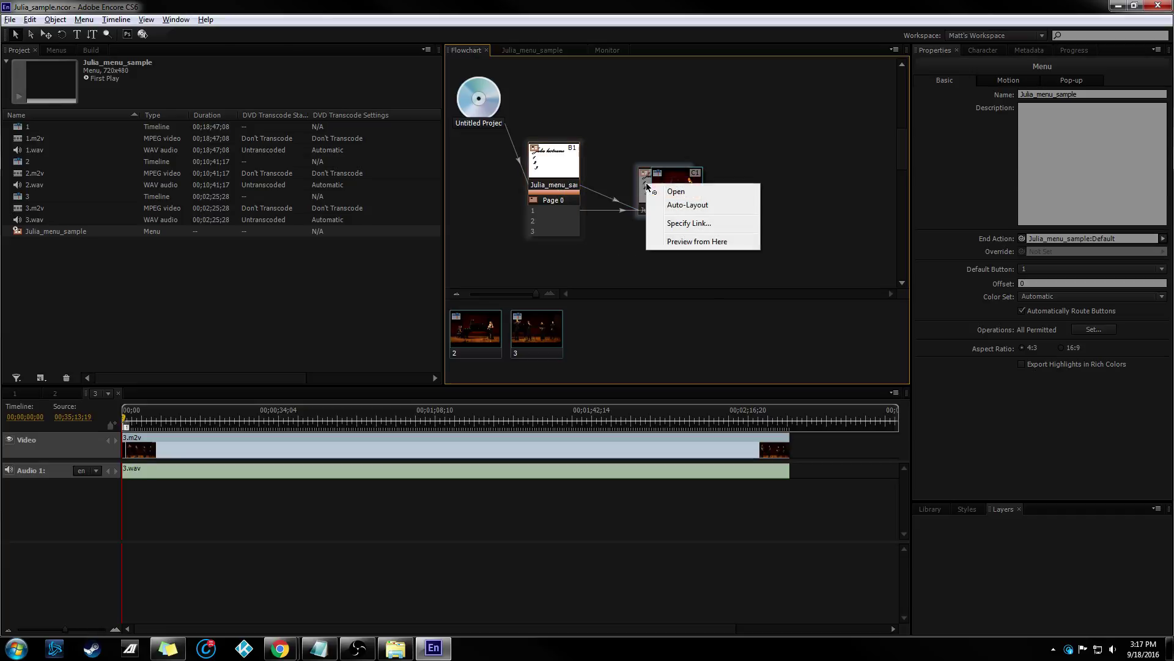
pyautogui.click(645, 177)
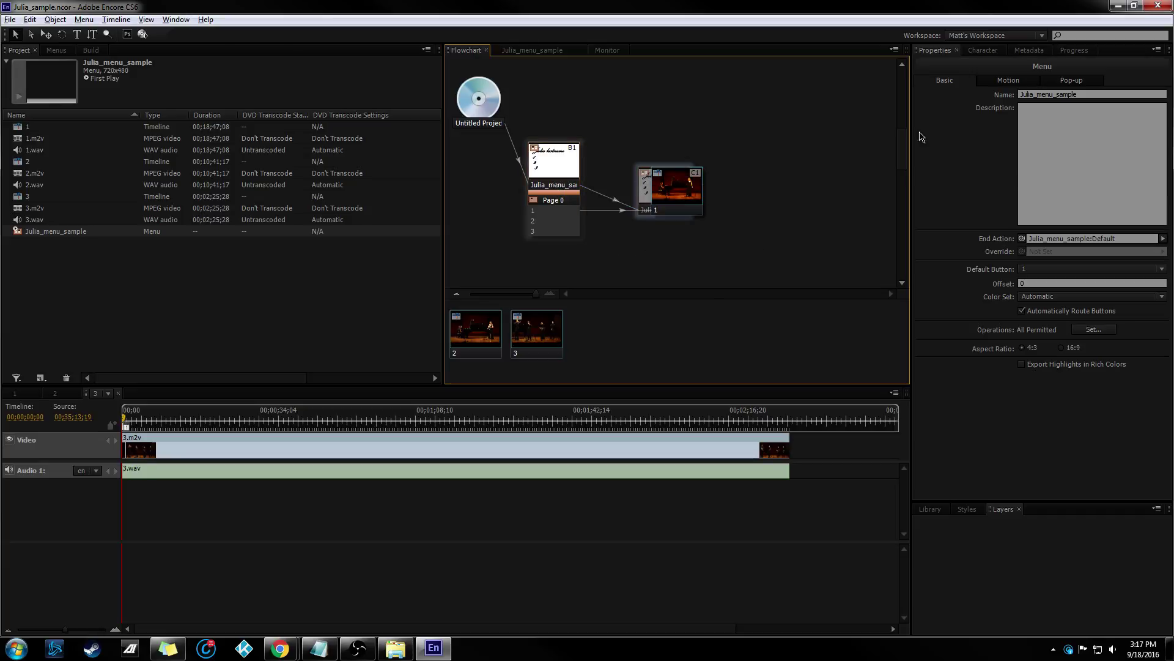
# Remove the menu's End Action link.
pyautogui.click(1164, 240)
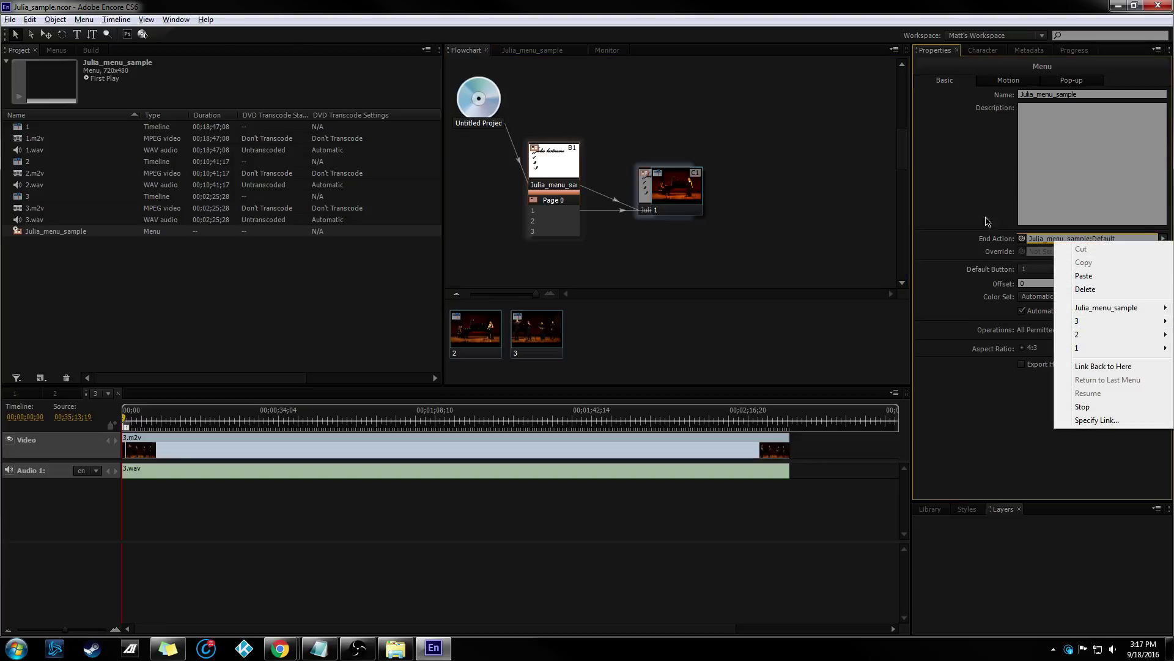
pyautogui.click(1085, 289)
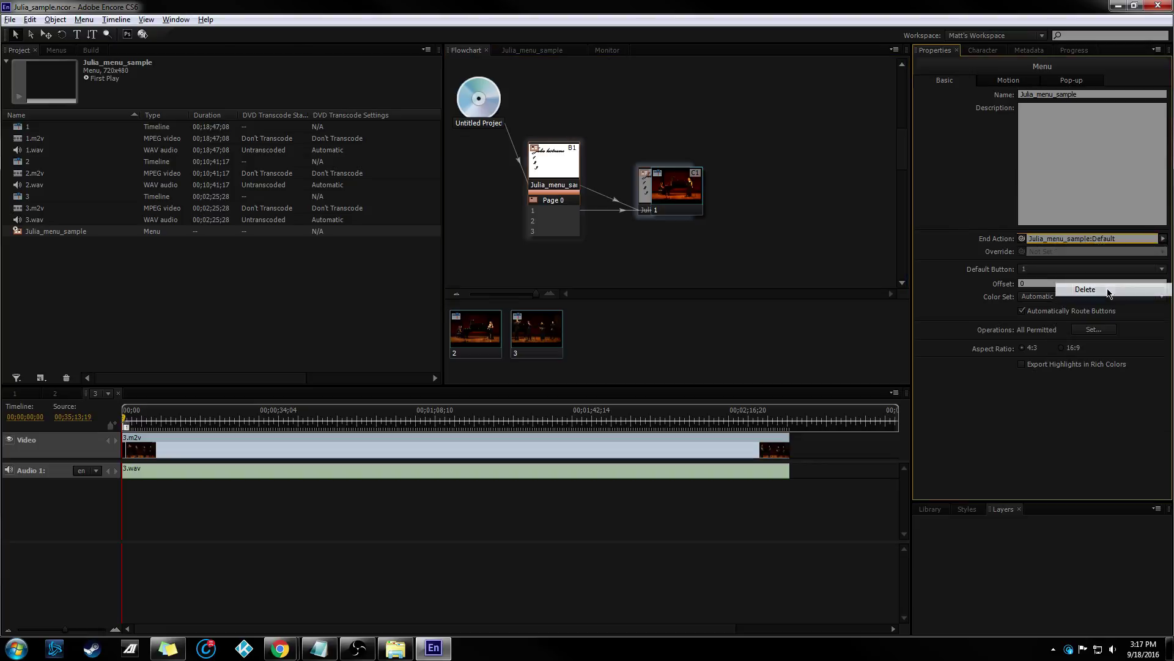
# Remove the Menu Remote link of timeline 1 in the flowchart.
pyautogui.rightClick(676, 190)
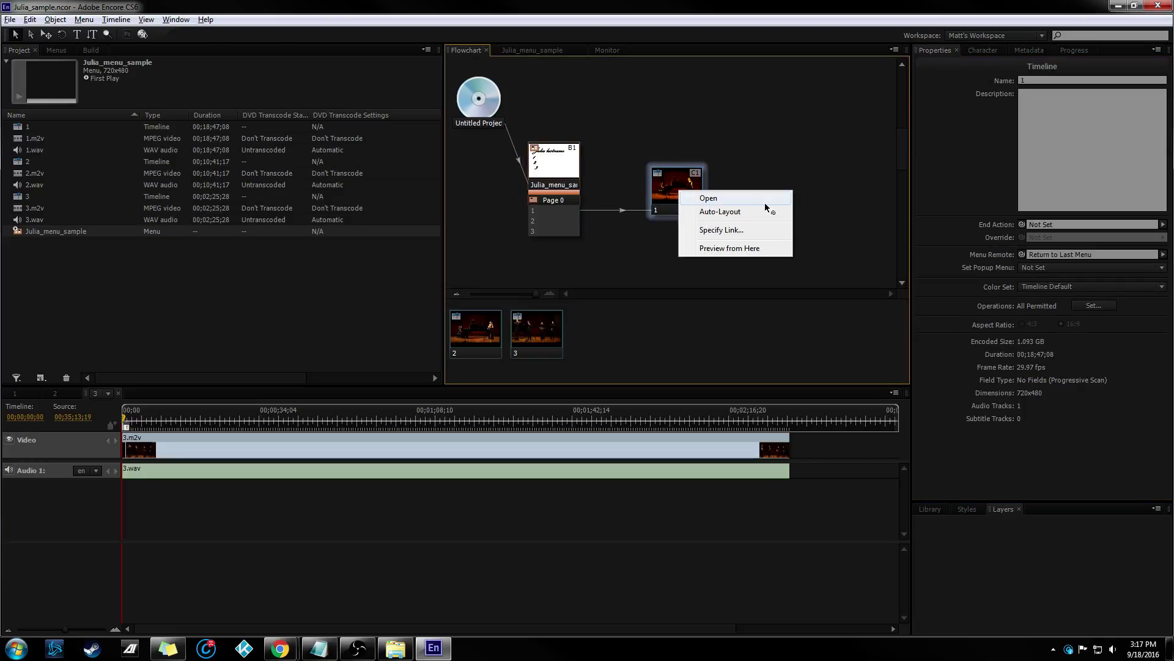
pyautogui.press('Escape')
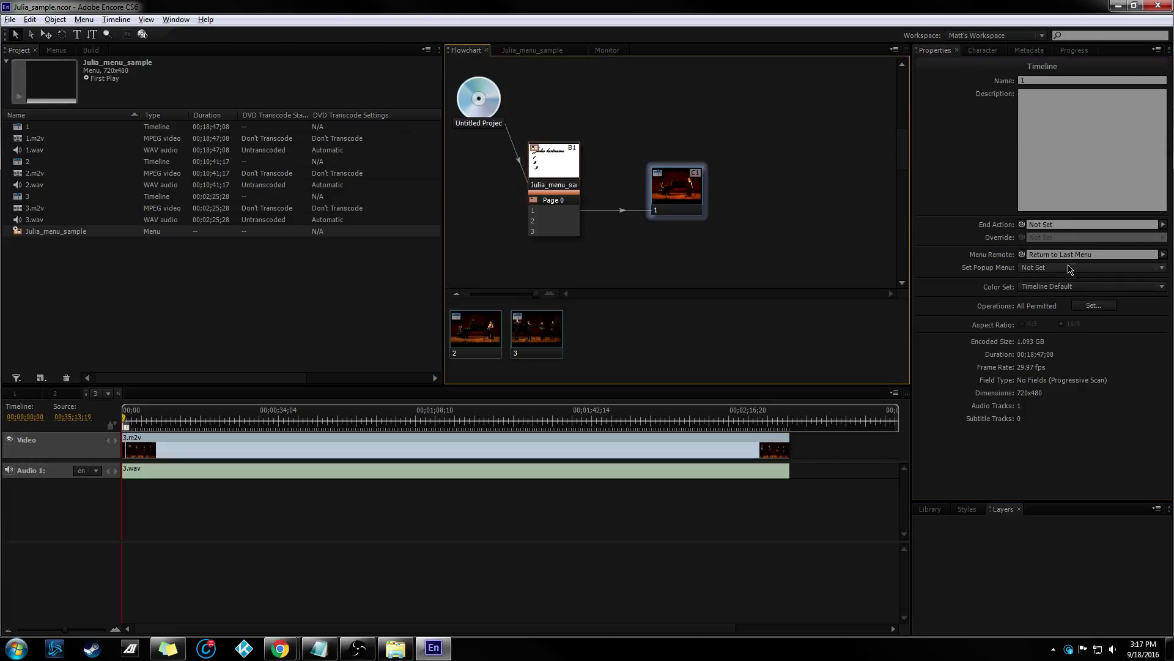
pyautogui.click(1159, 255)
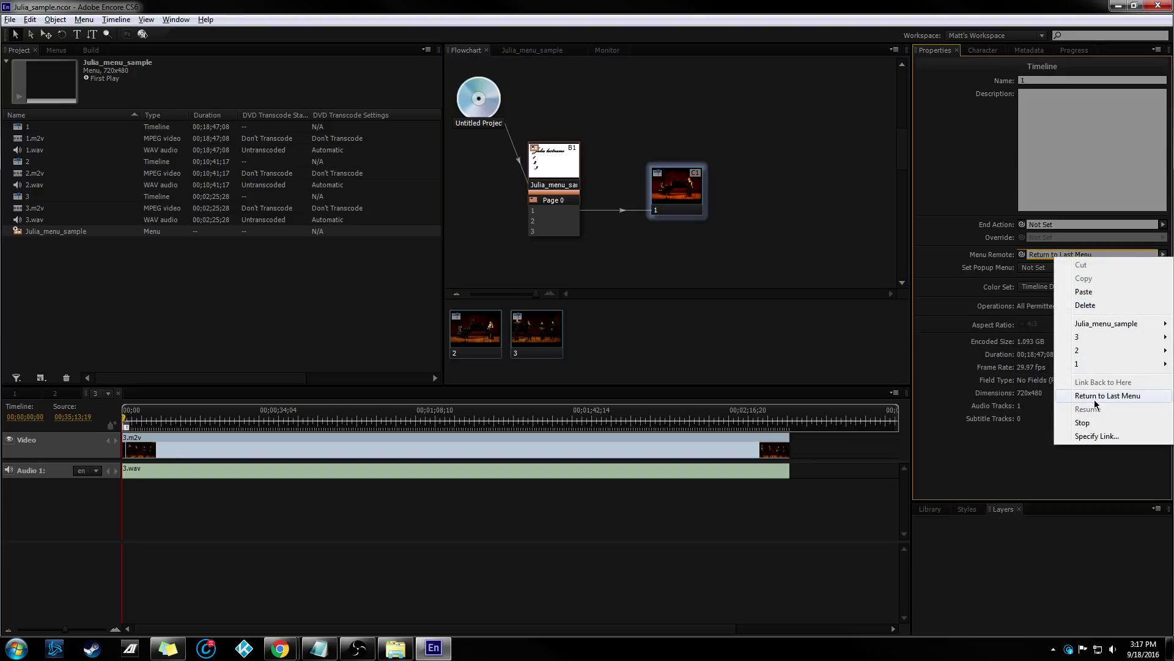
pyautogui.click(1099, 305)
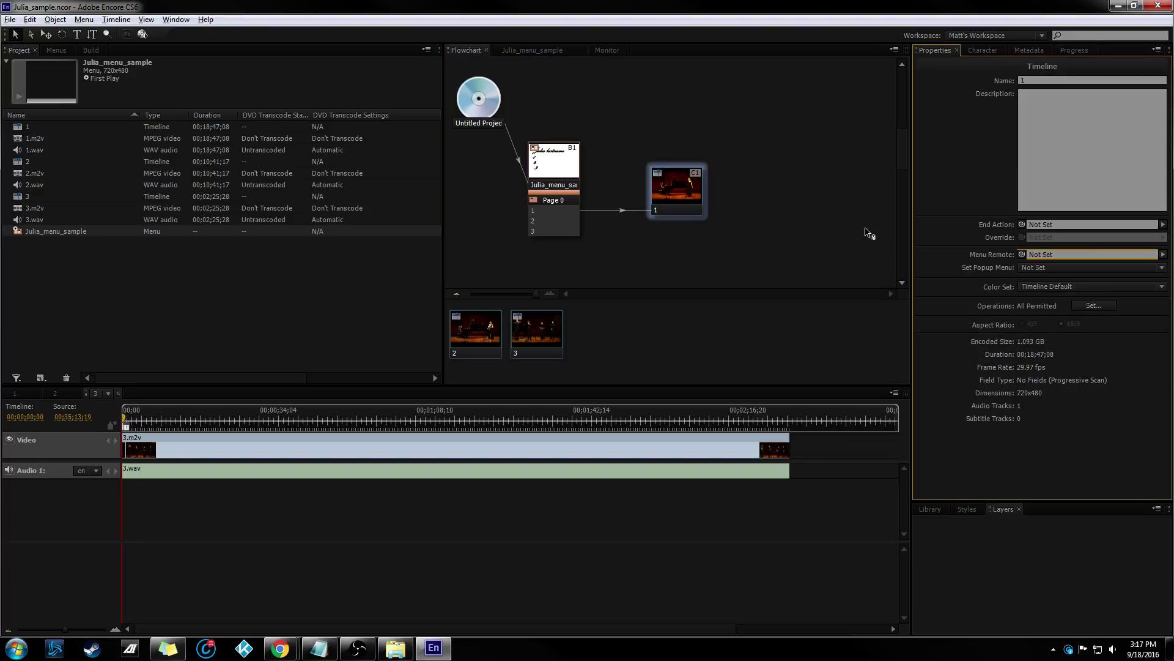
# Link menu button 2 to timeline 2 and menu button 3 to timeline 3 in the flowchart.
pyautogui.click(731, 220)
pyautogui.click(542, 214)
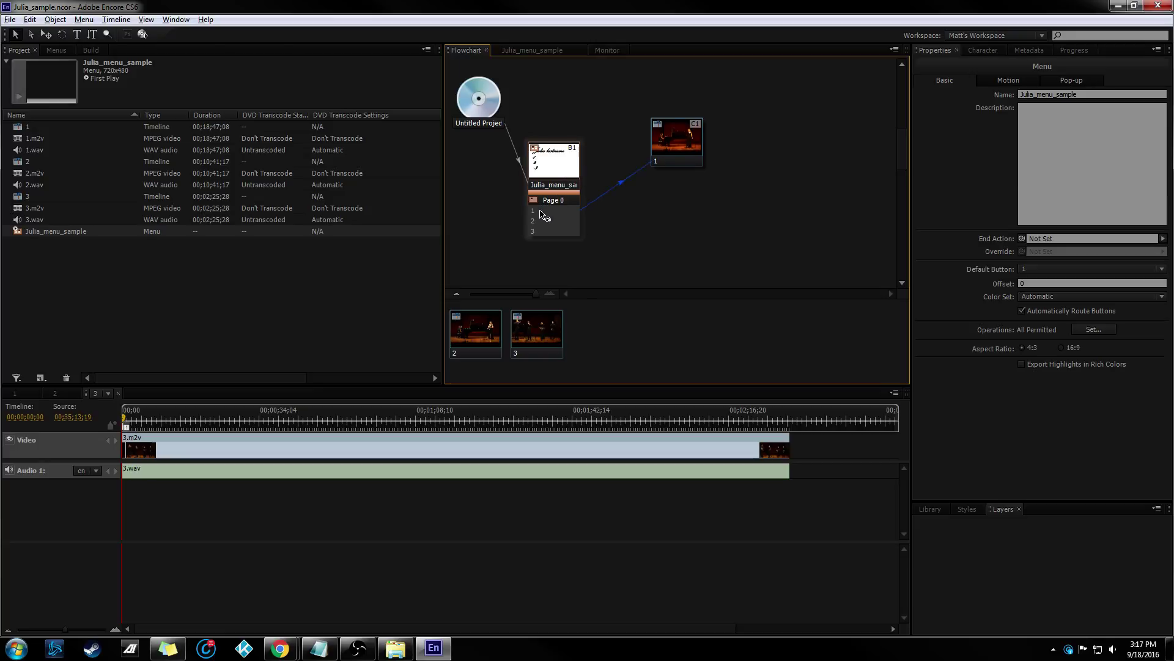
pyautogui.click(540, 221)
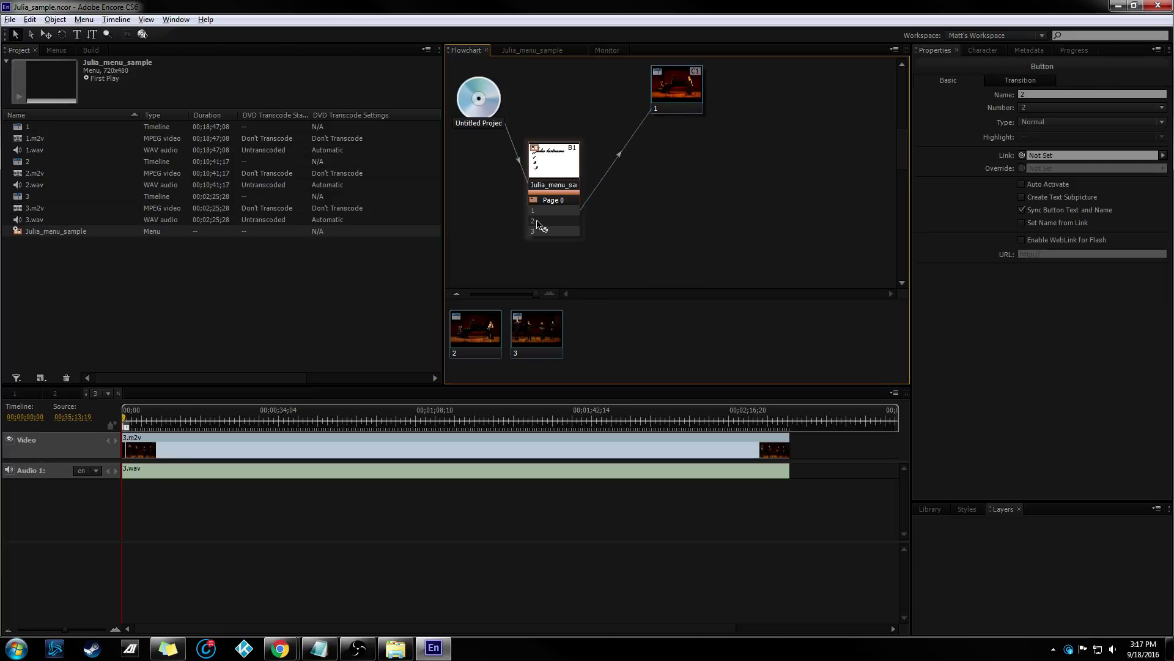
pyautogui.moveTo(538, 223); pyautogui.dragTo(482, 334)
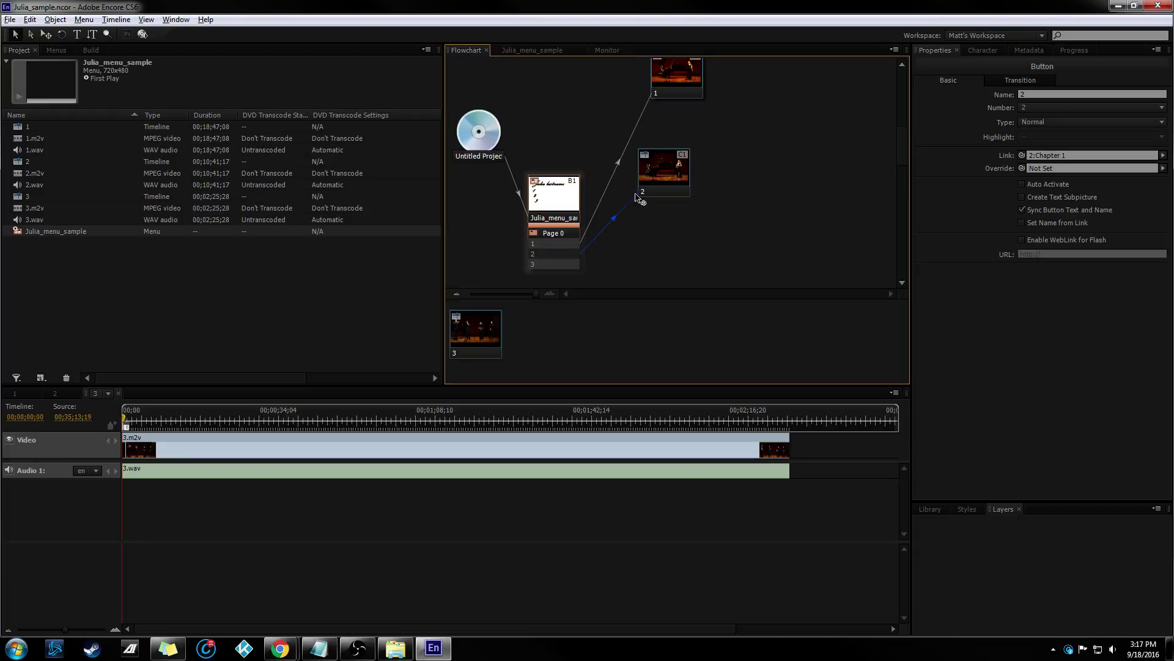
pyautogui.moveTo(534, 264); pyautogui.dragTo(480, 330)
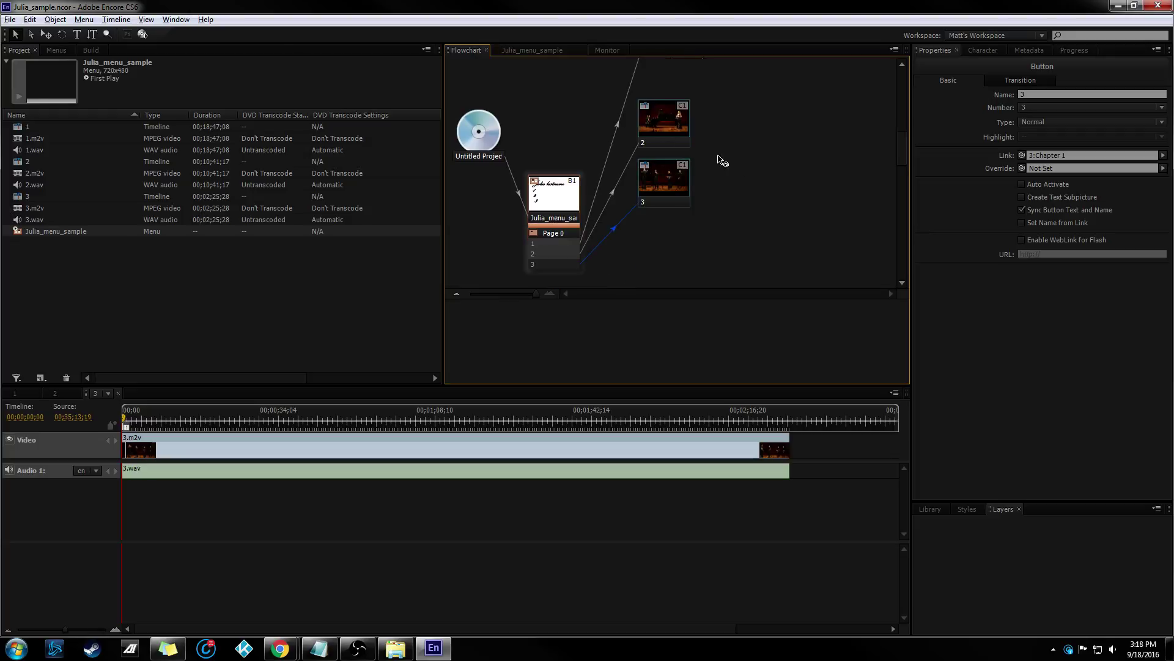
# Set the End Action of timelines 1, 2 and 3 to return to the menu.
pyautogui.moveTo(689, 83); pyautogui.dragTo(563, 273)
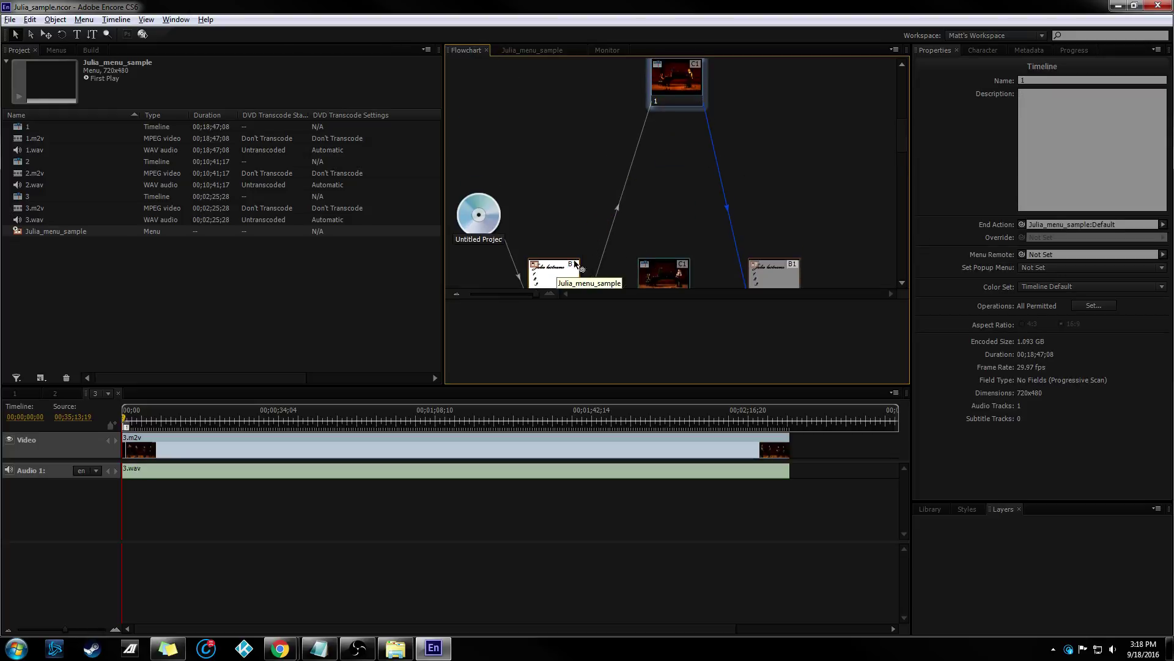
pyautogui.click(671, 222)
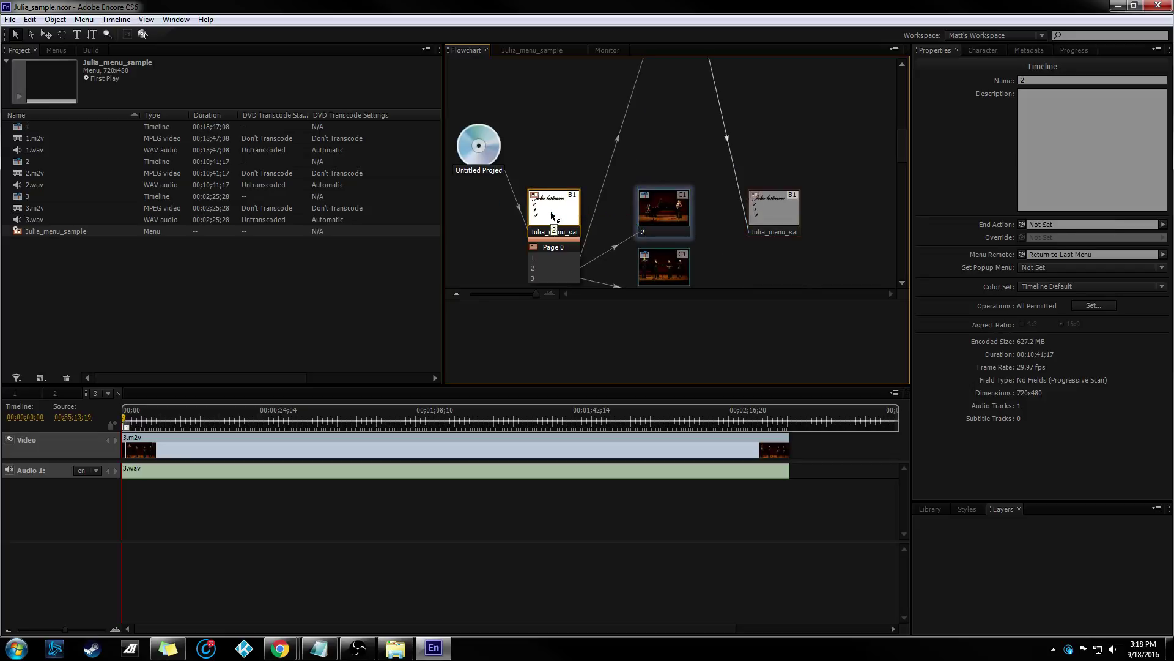
pyautogui.moveTo(679, 129); pyautogui.dragTo(560, 144)
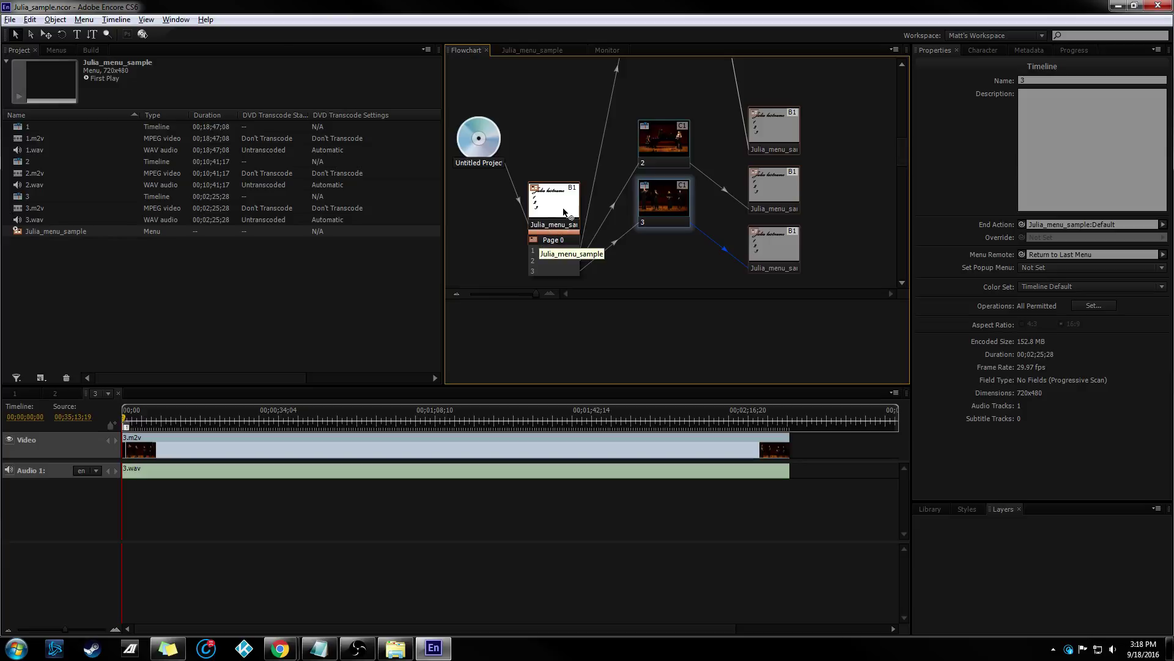
# Examine the flowchart links from the menu buttons to the three timelines and from the timelines back to the menu.
pyautogui.scroll(5, 605, 176)
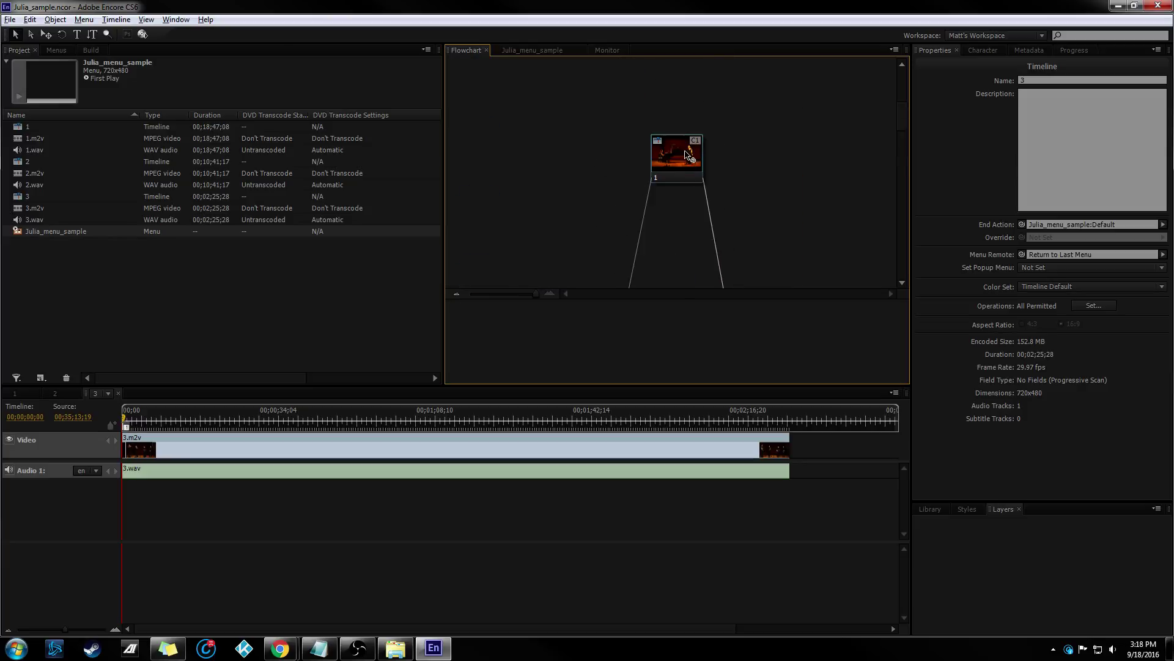
pyautogui.scroll(-5, 685, 156)
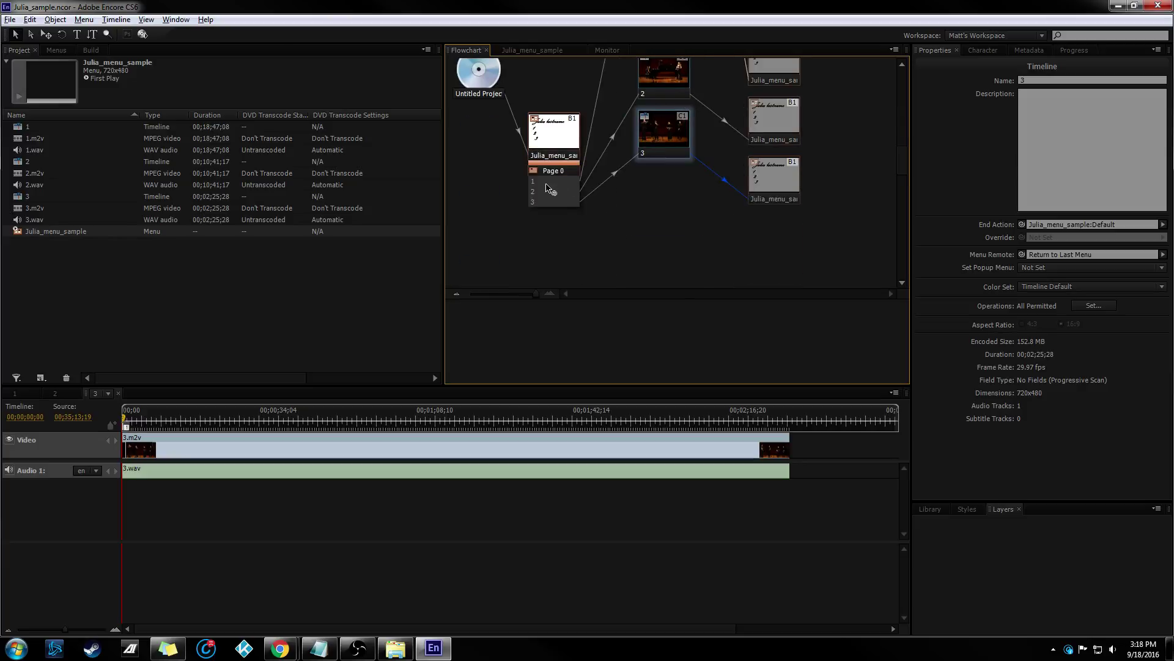
pyautogui.scroll(5, 548, 188)
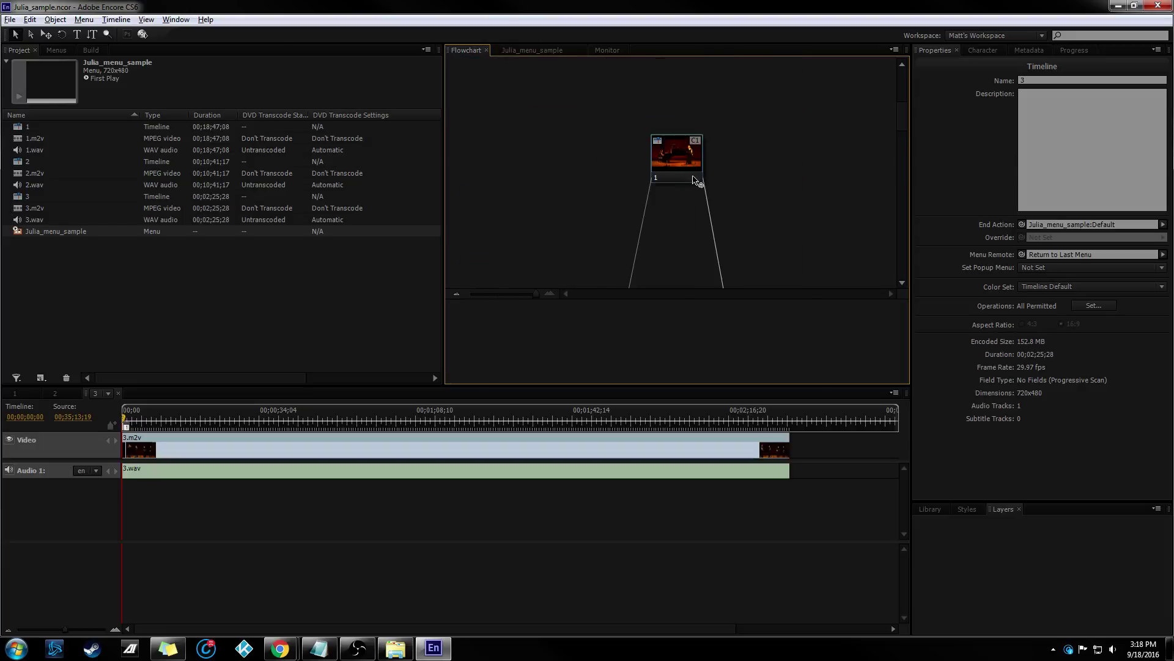
pyautogui.scroll(-5, 695, 181)
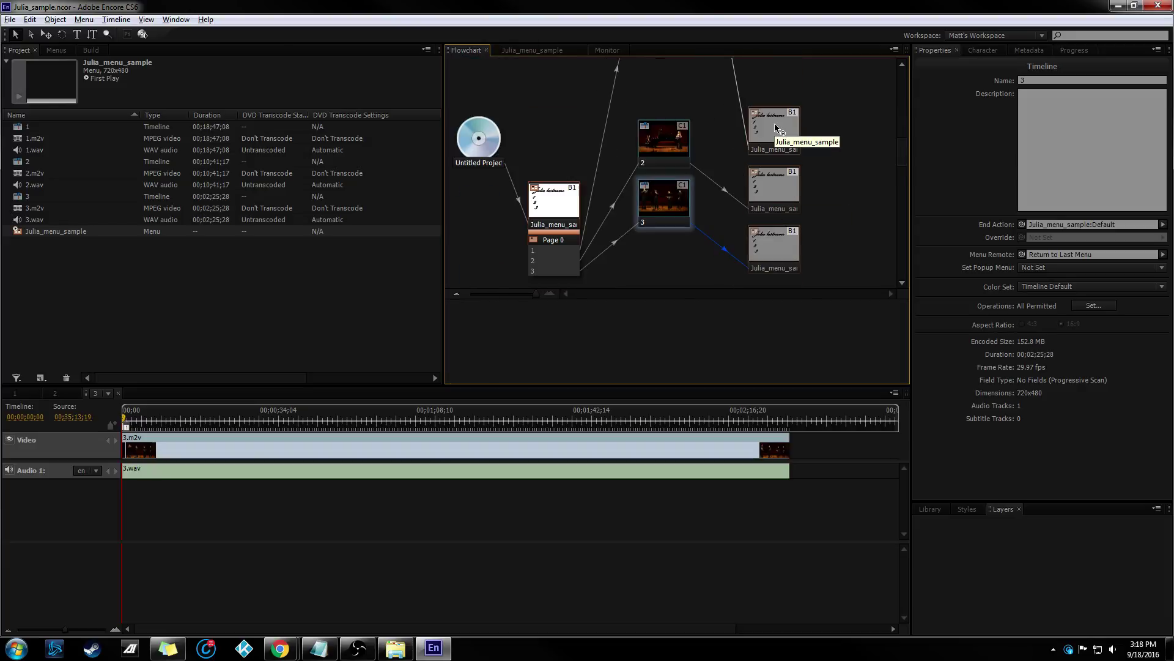
pyautogui.scroll(5, 747, 144)
pyautogui.scroll(-5, 787, 130)
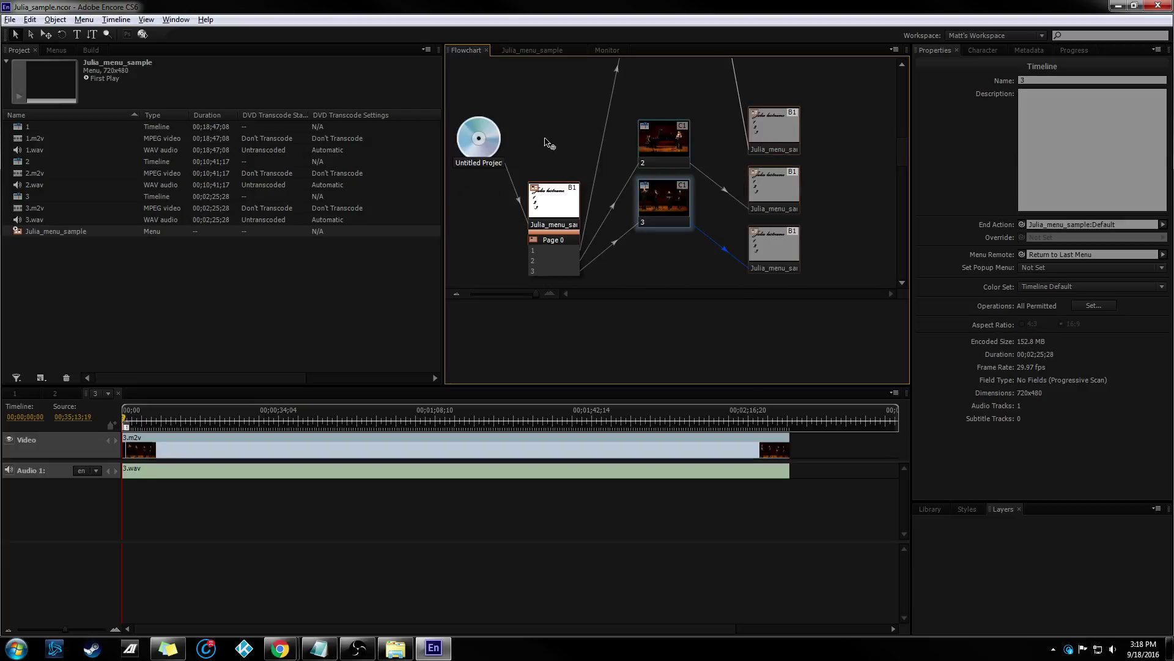
pyautogui.scroll(-3, 541, 142)
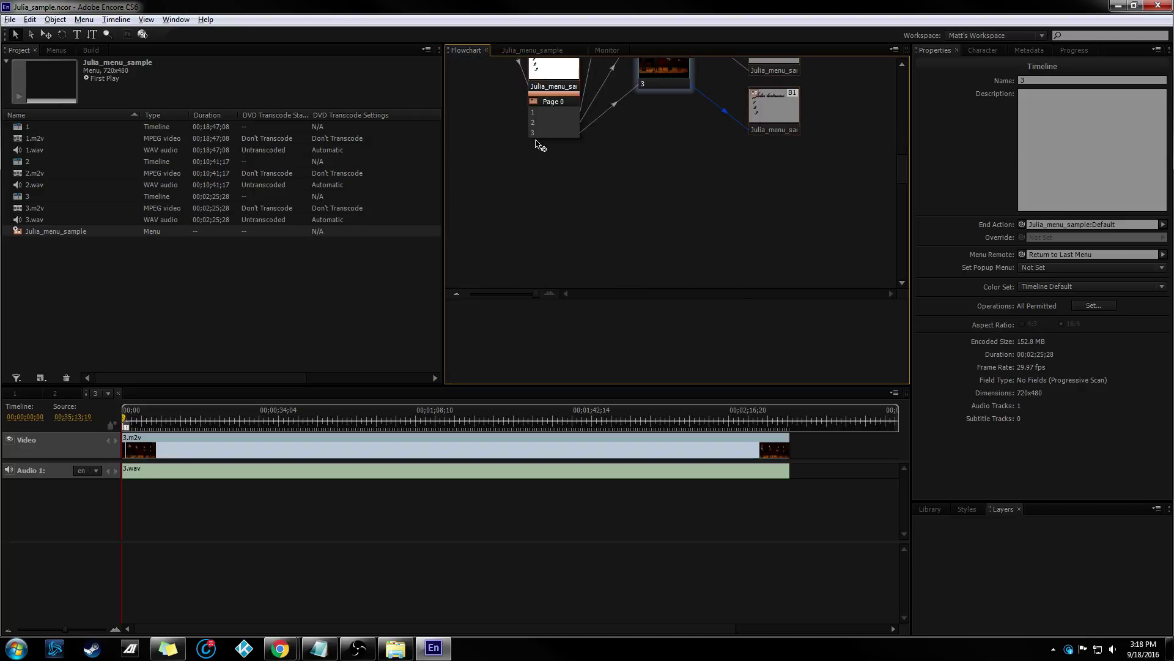
pyautogui.scroll(4, 546, 153)
pyautogui.scroll(-2, 548, 157)
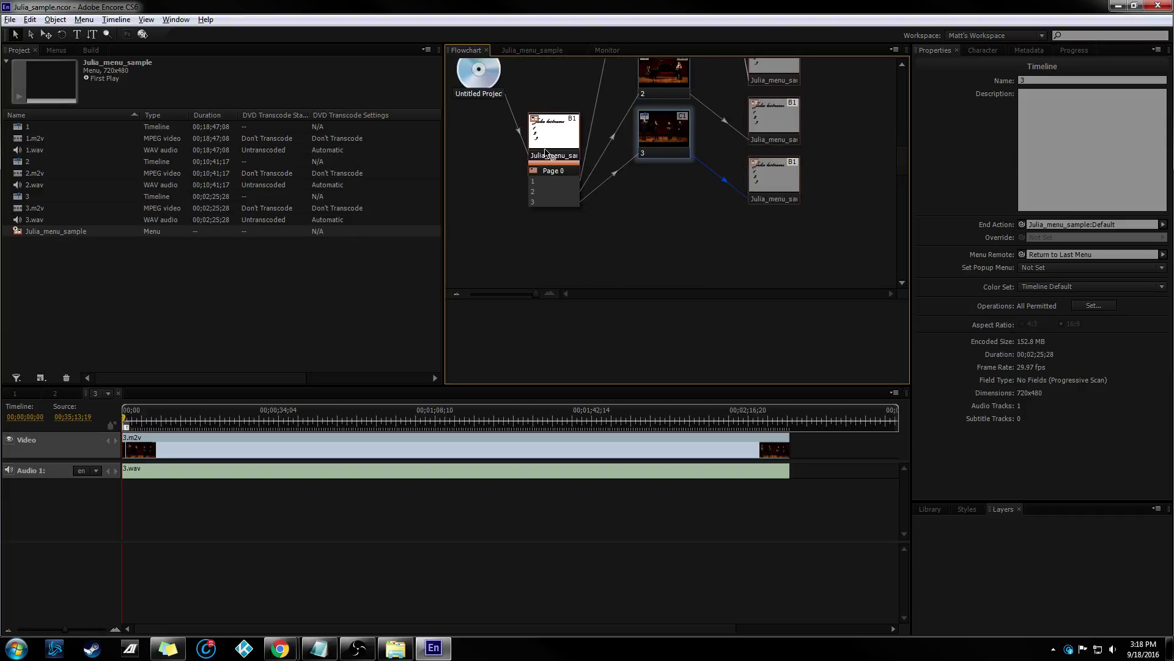
# Open the menu from the flowchart, inspect the properties of button 1, and return to the flowchart.
pyautogui.doubleClick(552, 127)
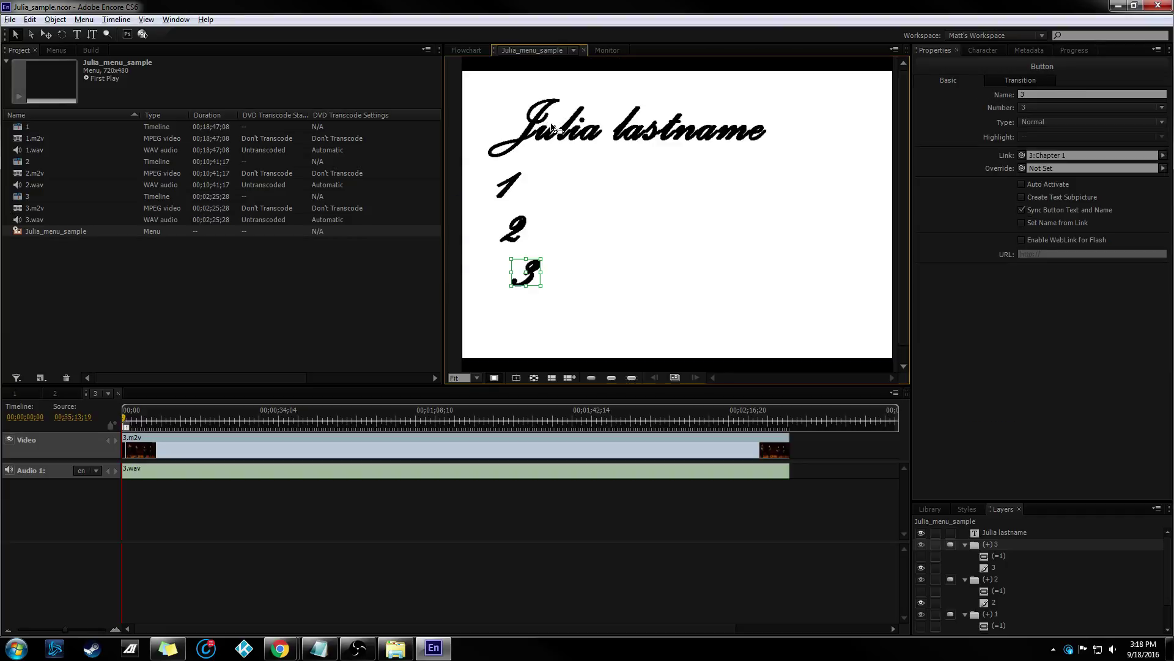
pyautogui.rightClick(552, 126)
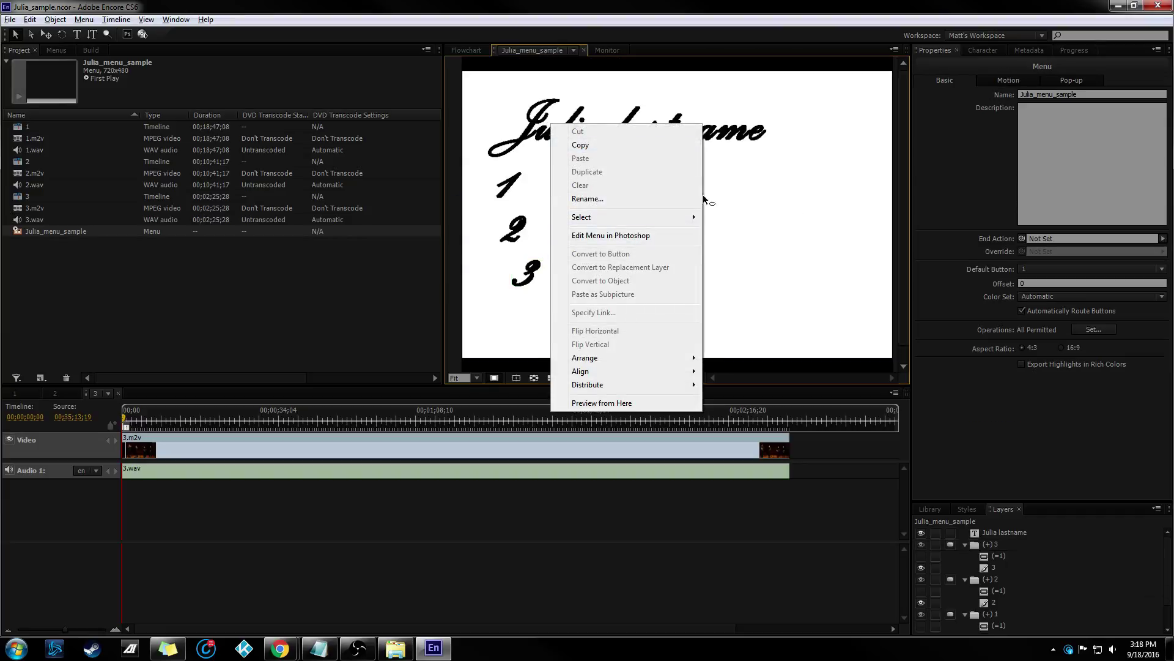
pyautogui.click(542, 133)
pyautogui.click(509, 193)
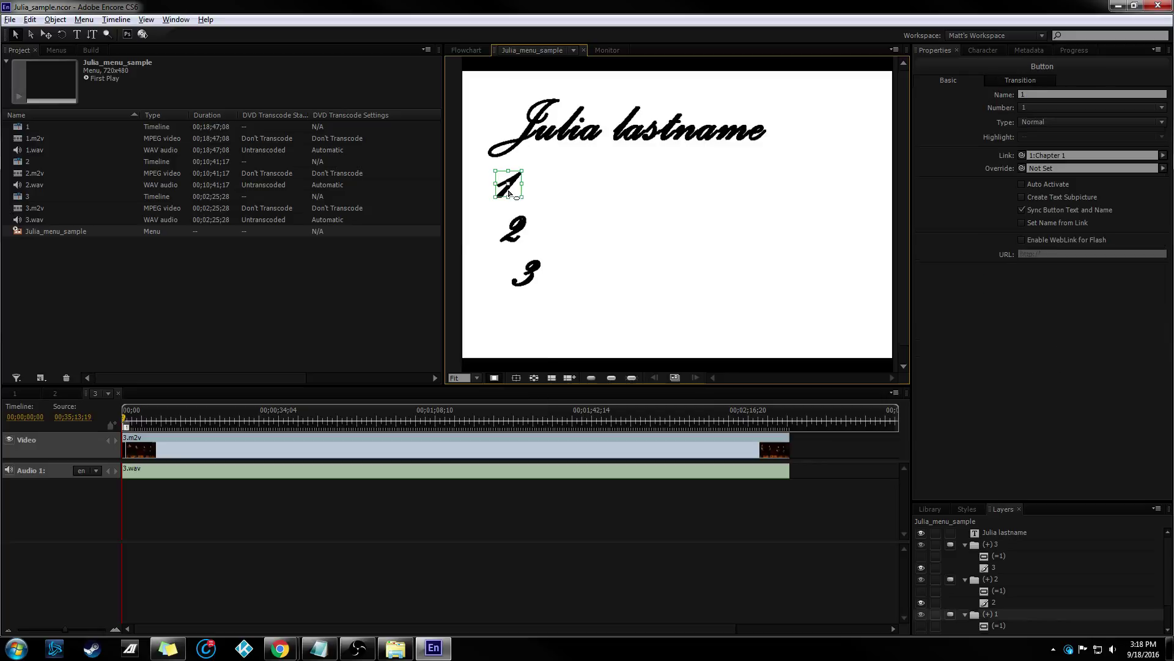
pyautogui.click(480, 52)
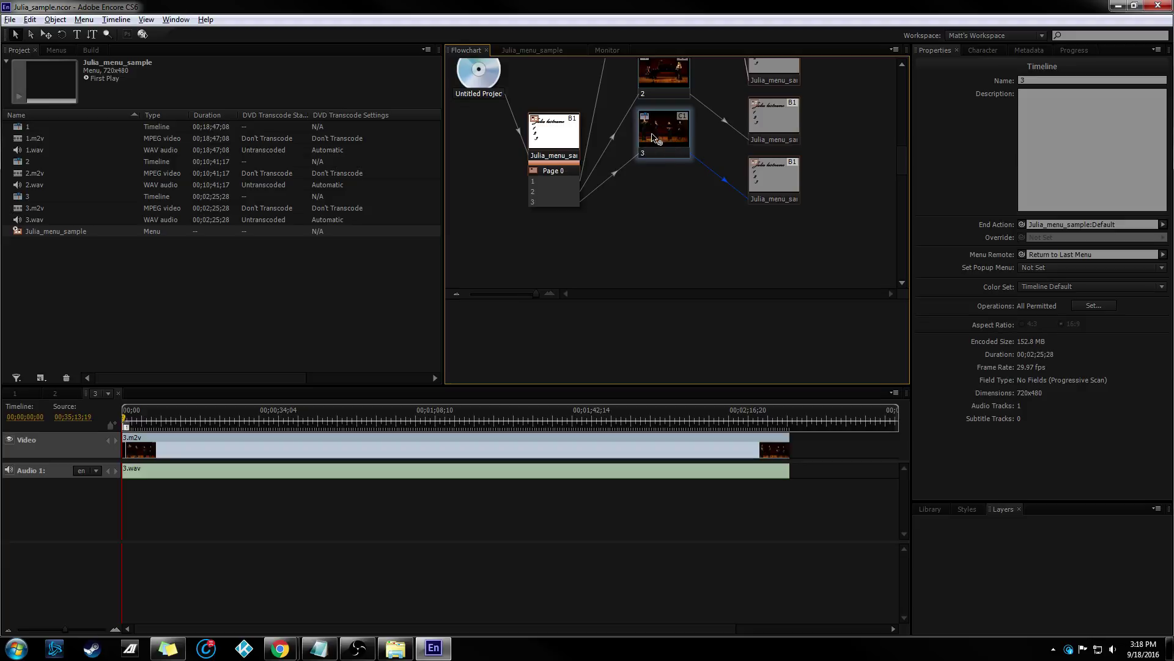
# Select the menu copy linked from timeline 3 and review its available End Action options without choosing one.
pyautogui.click(883, 147)
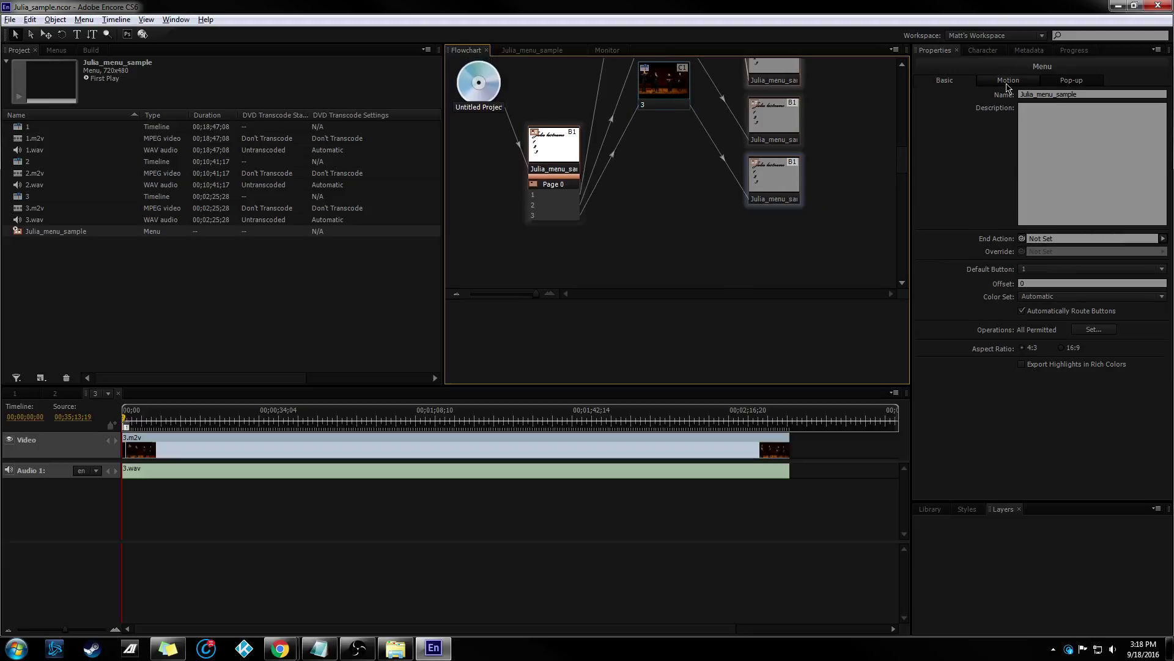
pyautogui.click(1163, 238)
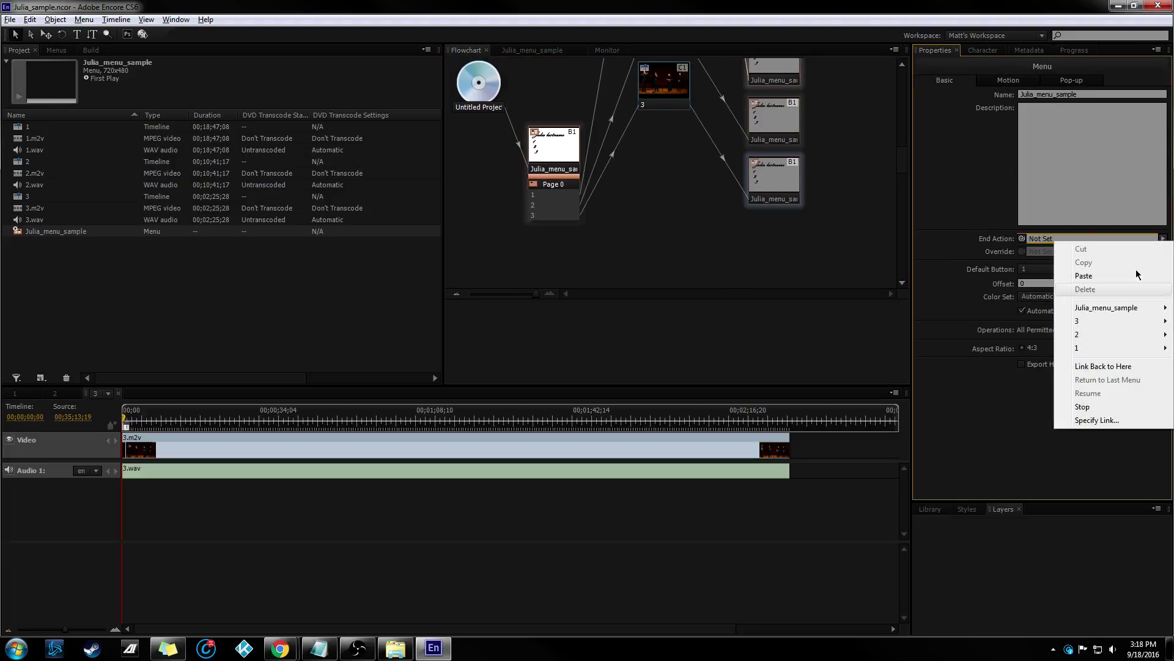
pyautogui.click(958, 234)
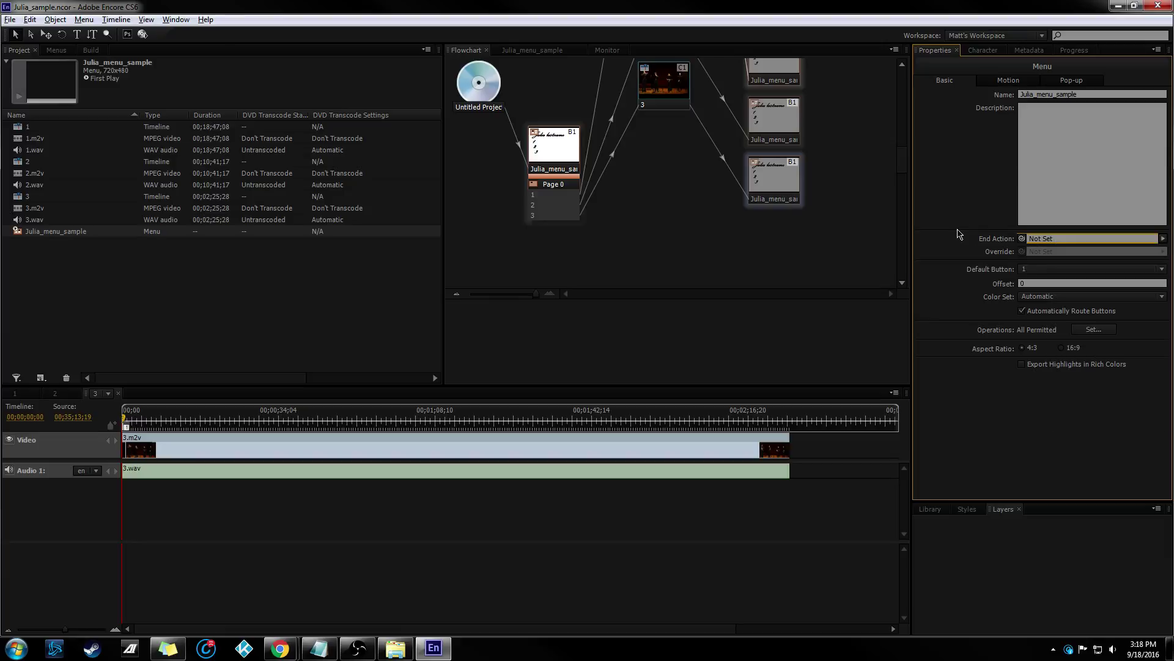
pyautogui.click(1163, 238)
pyautogui.click(984, 237)
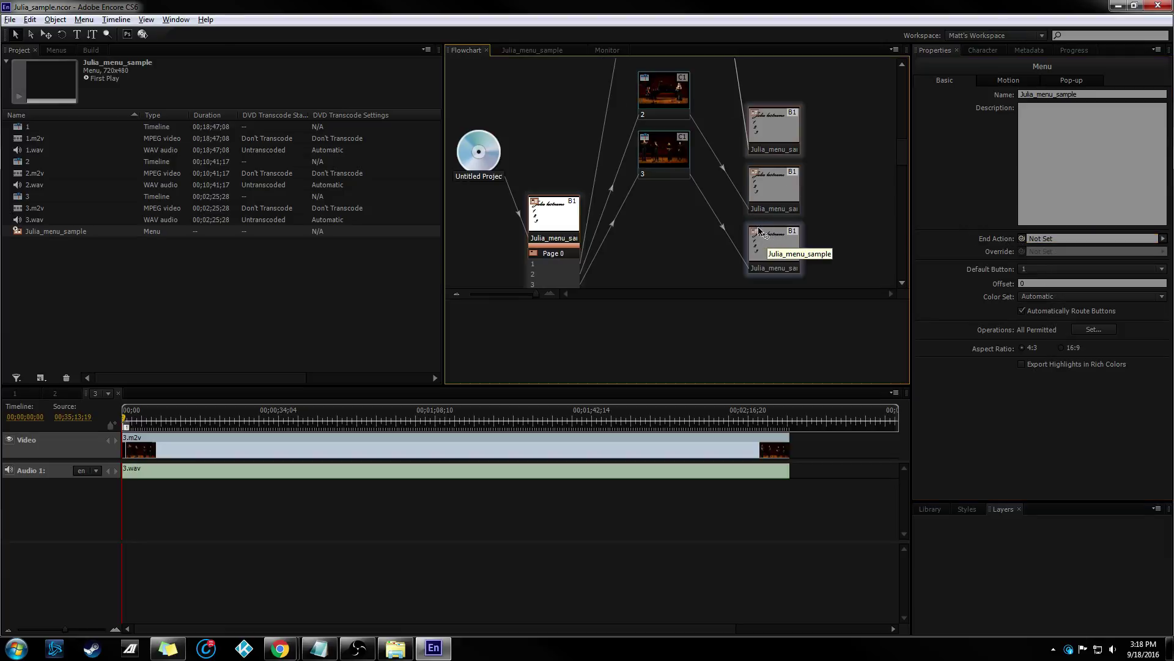
# Undo the timeline End Action links and the links of menu buttons 2 and 3, keeping only button 1 linked to timeline 1.
pyautogui.scroll(-2, 697, 214)
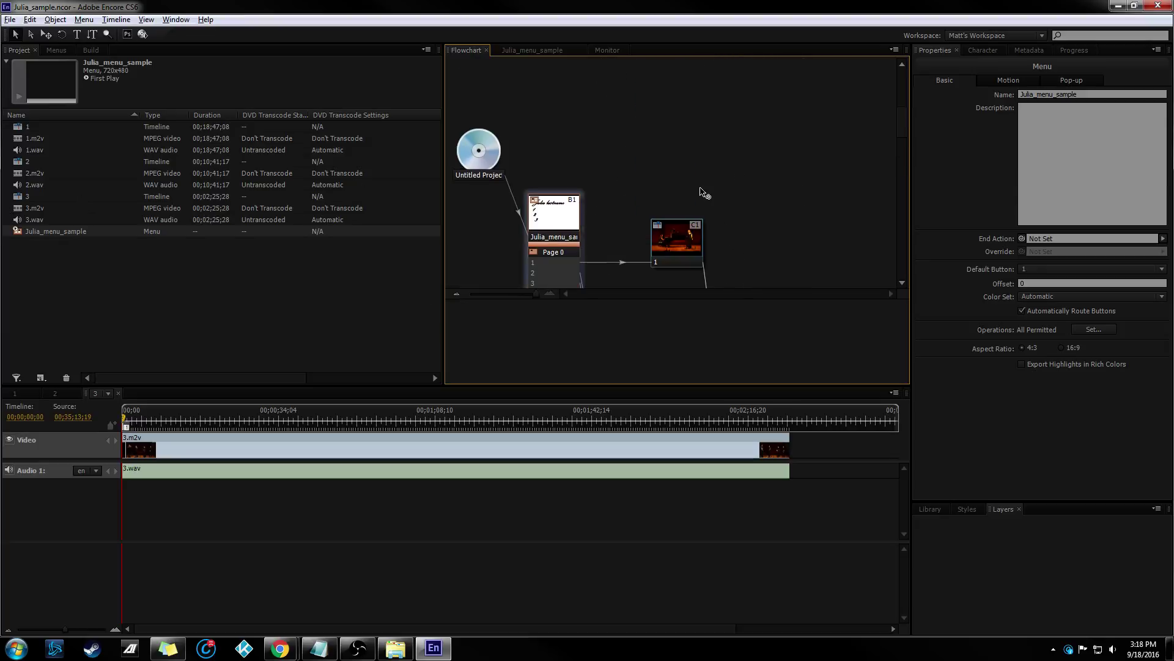
pyautogui.scroll(-4, 697, 184)
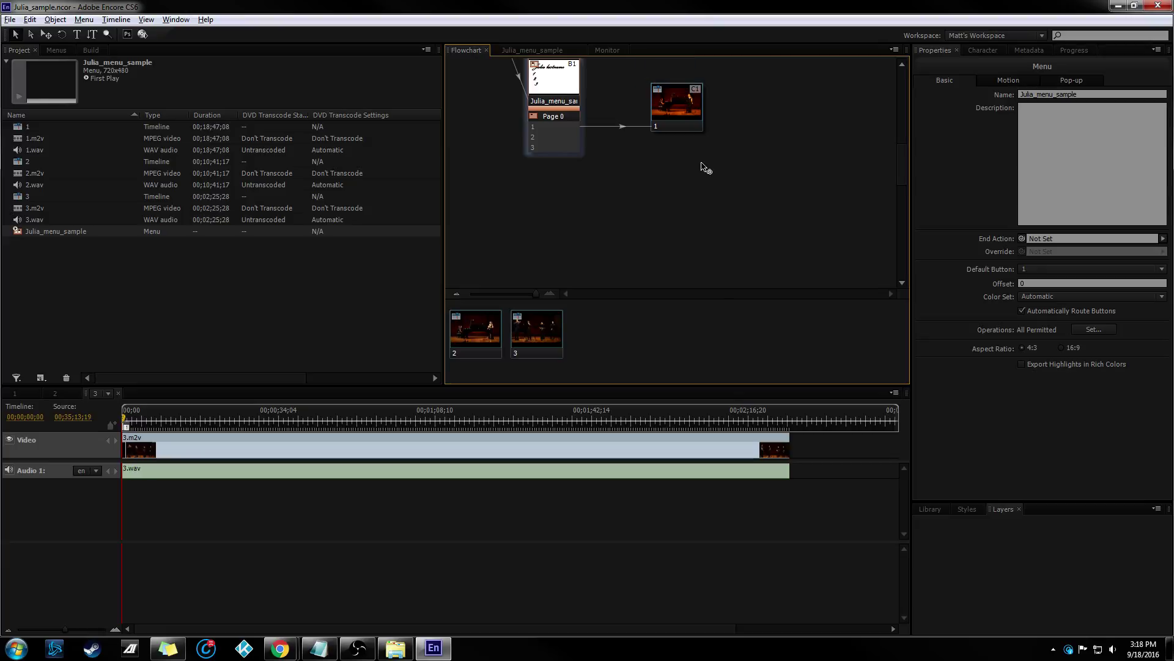
pyautogui.scroll(2, 703, 165)
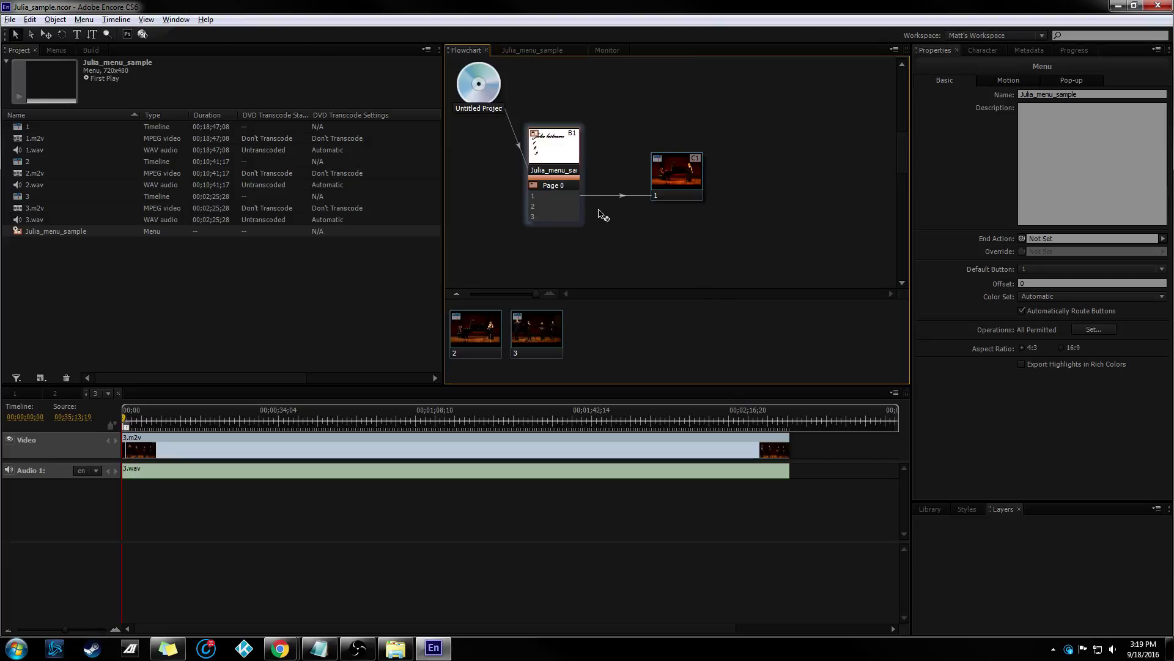
# Link menu button 3 to timeline 1 and set the End Action of timeline 1 to chapter 1 of timeline 2.
pyautogui.click(533, 218)
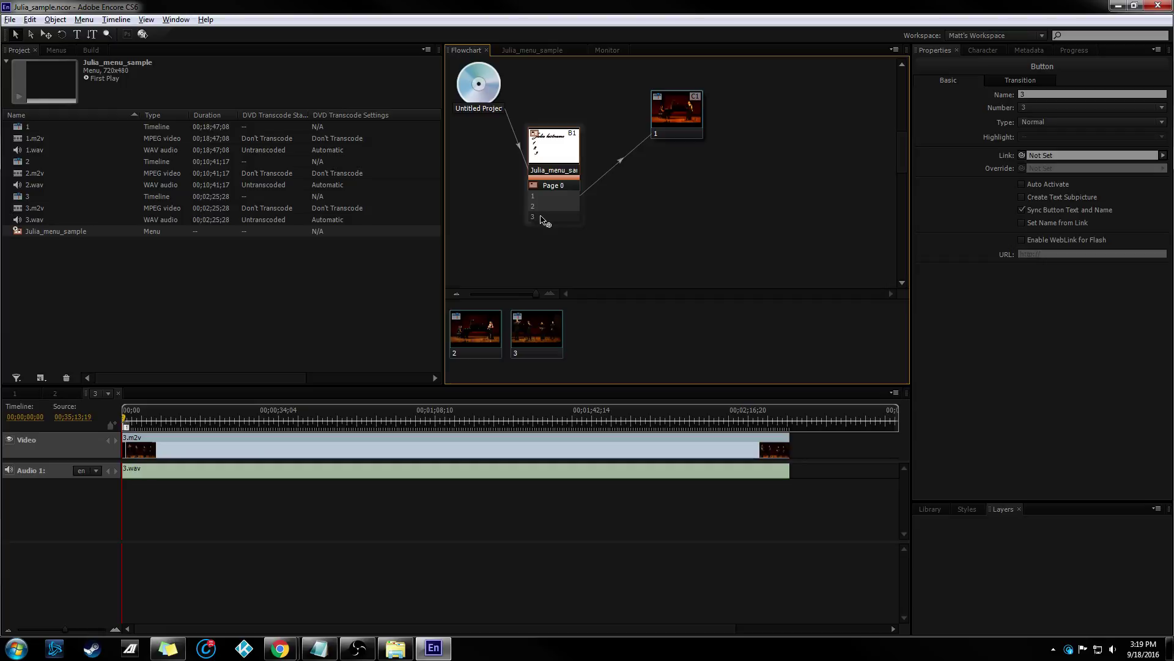
pyautogui.moveTo(542, 219); pyautogui.dragTo(679, 122)
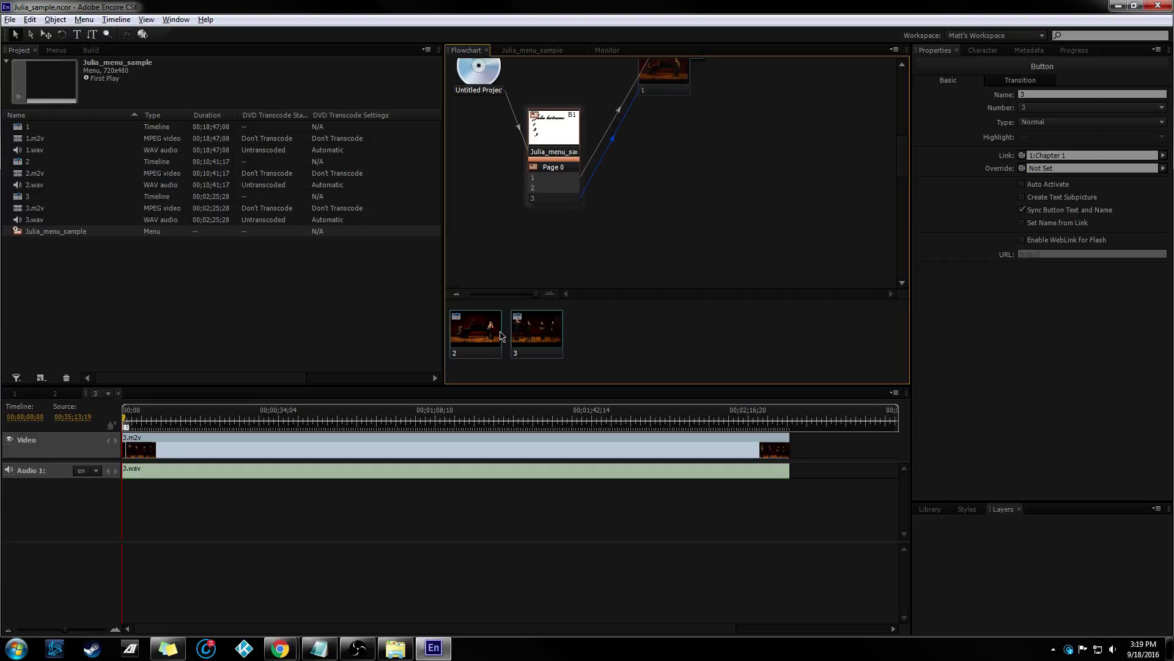
pyautogui.click(670, 84)
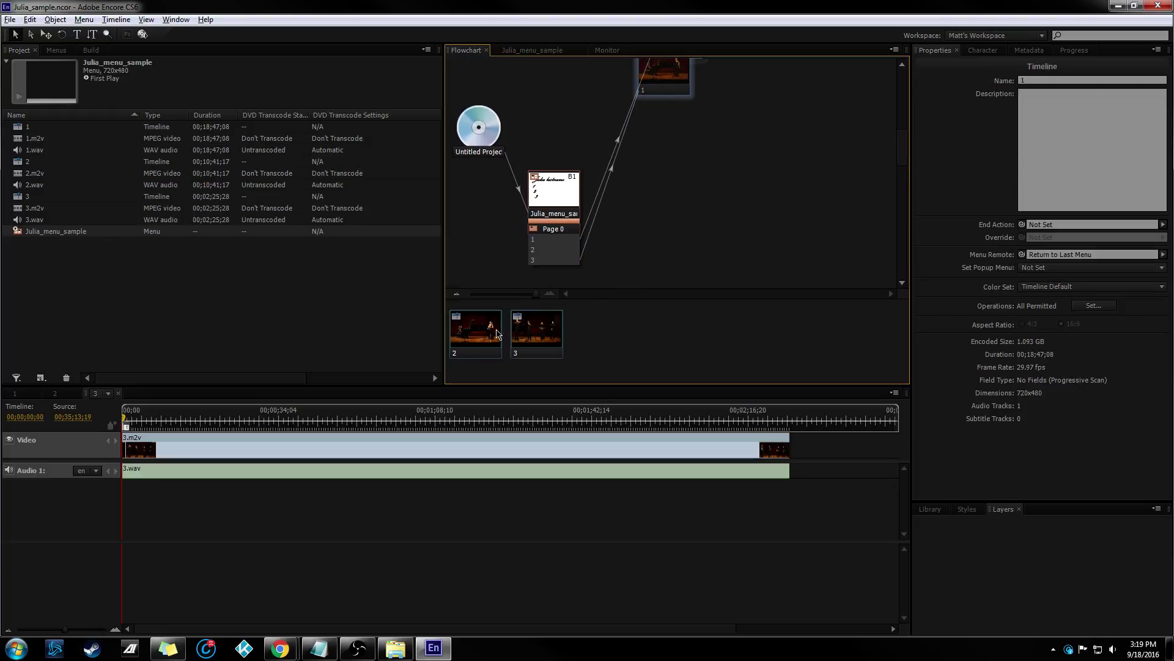
pyautogui.moveTo(702, 183); pyautogui.dragTo(475, 333)
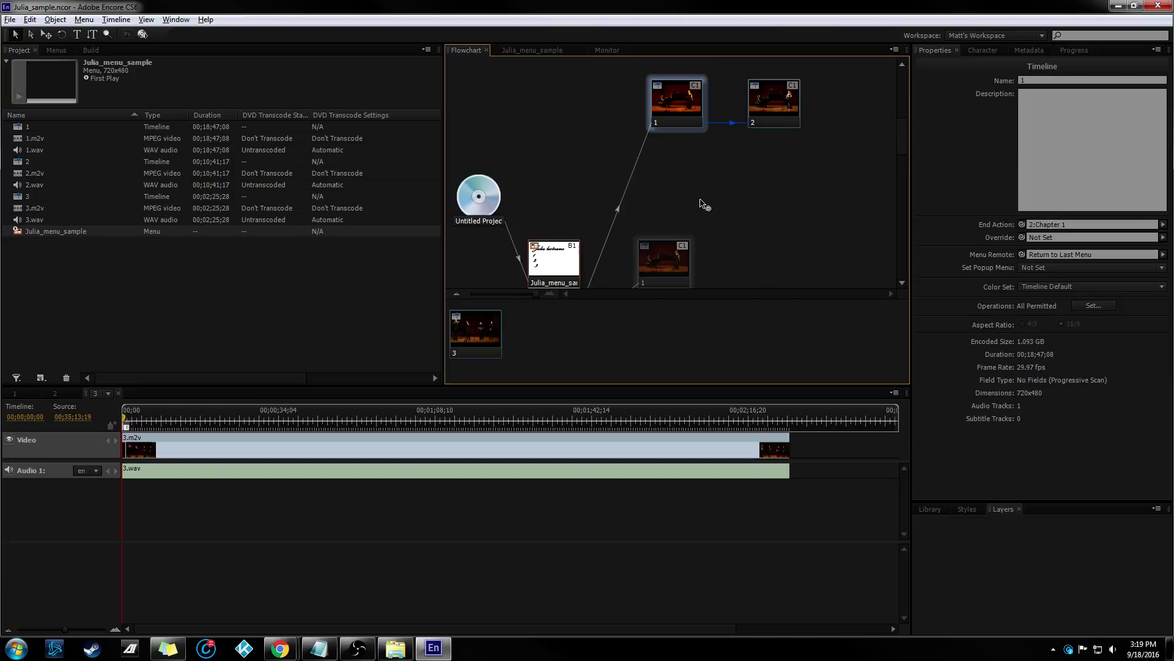
# Set the End Action of timeline 2 to chapter 1 of timeline 3, and link timeline 3 back to Julia_menu_sample.
pyautogui.moveTo(773, 125); pyautogui.dragTo(476, 334)
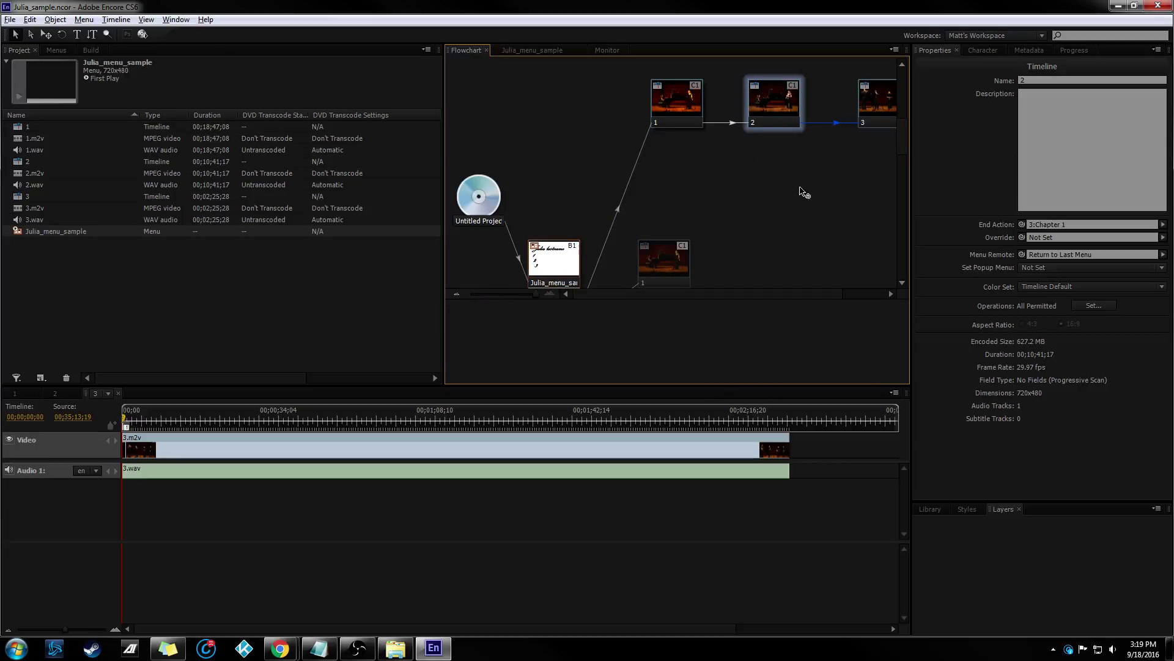
pyautogui.moveTo(877, 166)
pyautogui.mouseDown()
pyautogui.moveTo(577, 312)
pyautogui.moveTo(545, 346)
pyautogui.moveTo(872, 177)
pyautogui.mouseUp()
pyautogui.moveTo(873, 108); pyautogui.dragTo(548, 261)
# Review the flowchart chain from menu button 1 through timelines 1, 2 and 3 to the linked menu copy.
pyautogui.moveTo(674, 293); pyautogui.dragTo(621, 291)
pyautogui.scroll(-2, 603, 239)
pyautogui.click(548, 242)
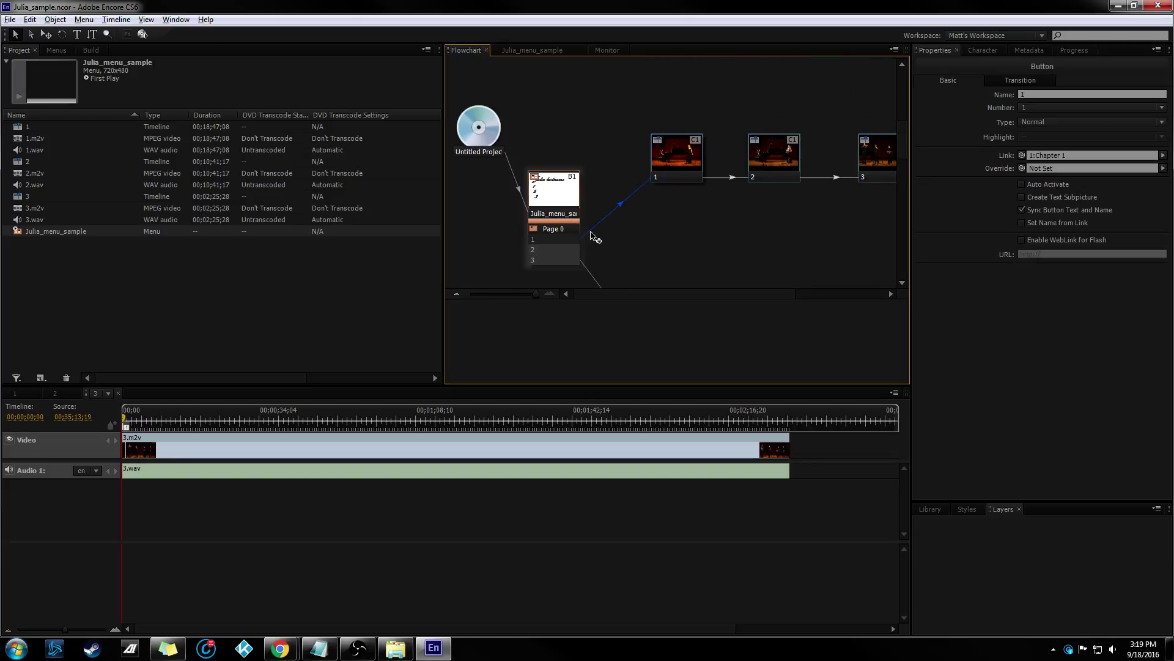
pyautogui.click(768, 164)
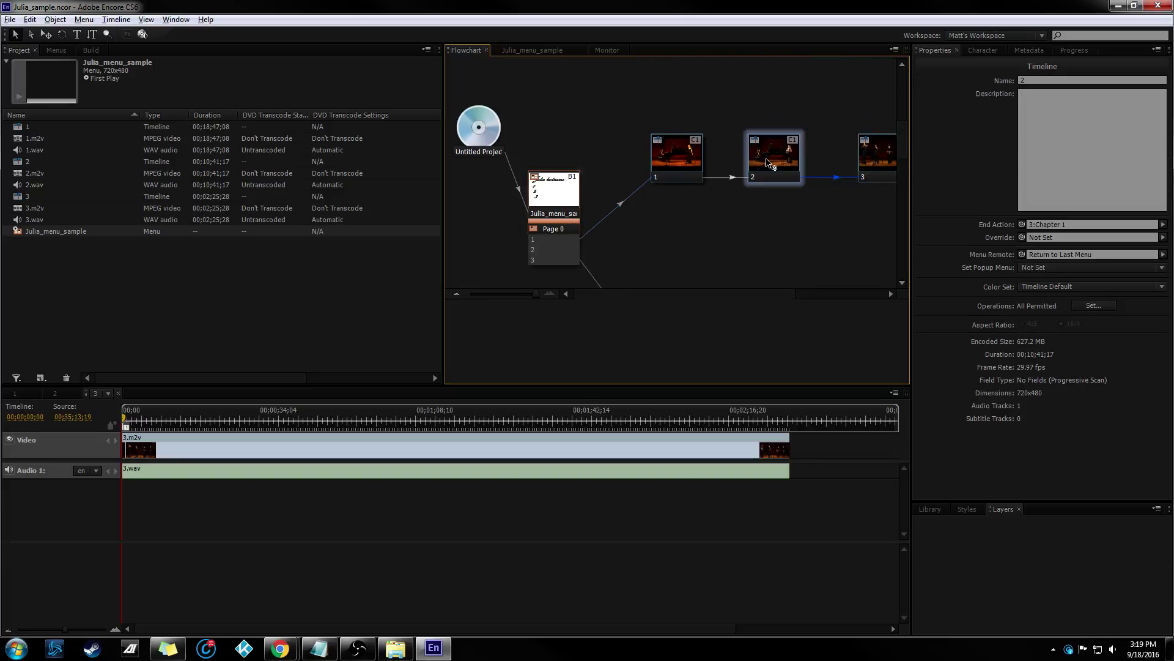
pyautogui.moveTo(692, 296); pyautogui.dragTo(765, 293)
pyautogui.click(763, 158)
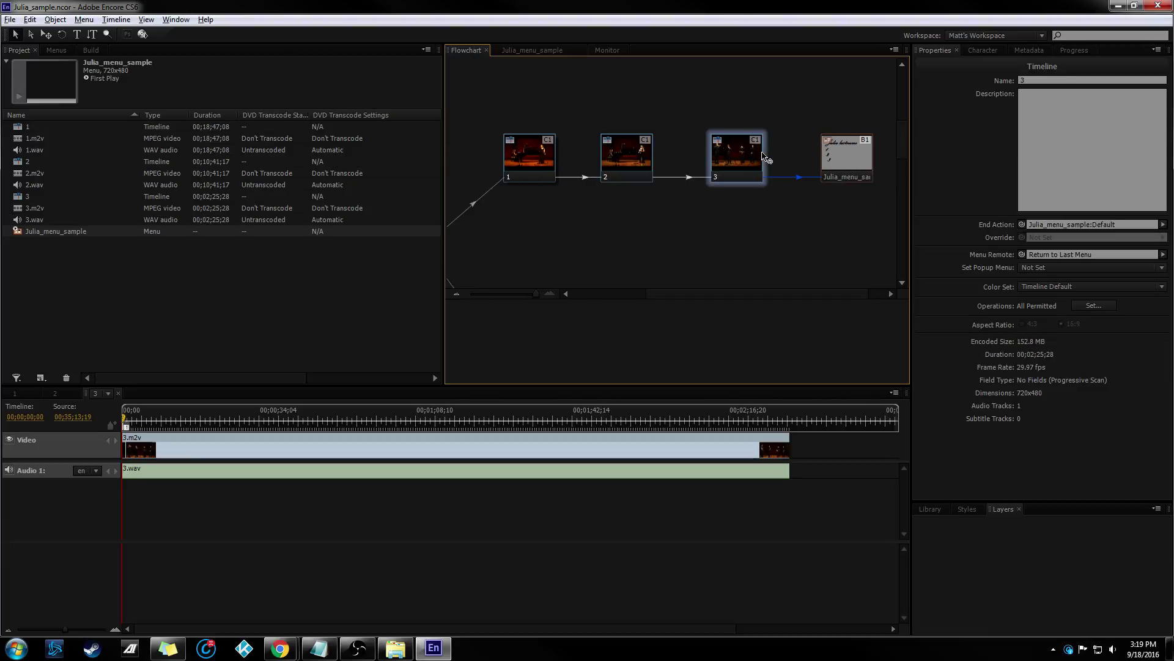
pyautogui.click(845, 149)
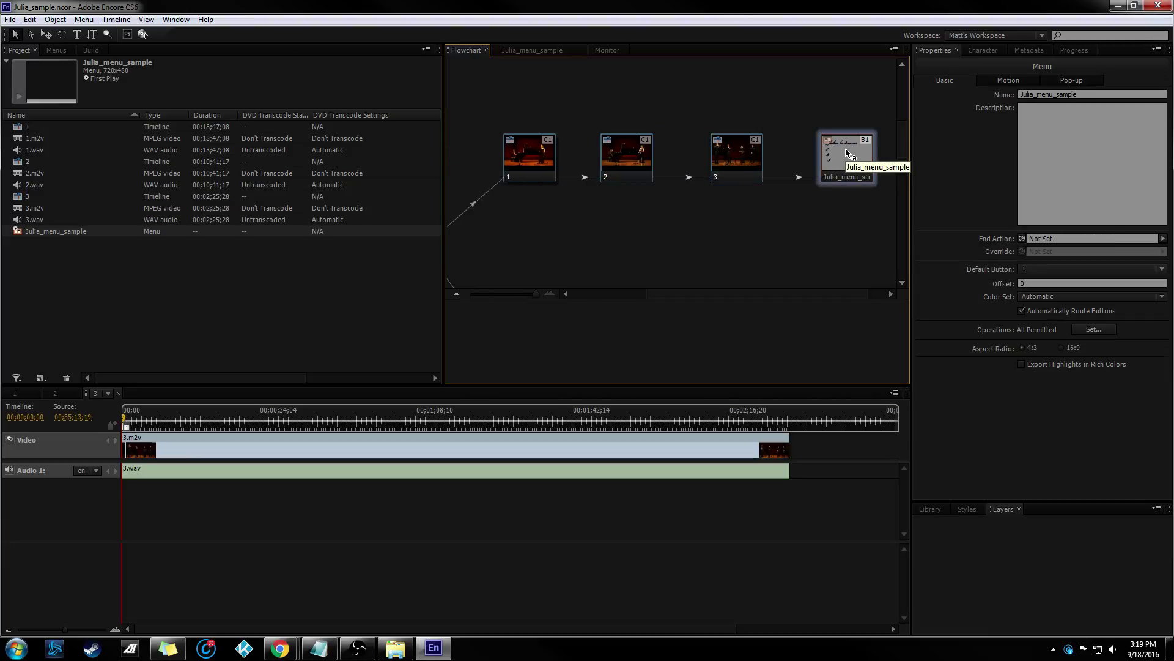
pyautogui.click(602, 304)
pyautogui.moveTo(650, 294); pyautogui.dragTo(601, 292)
pyautogui.scroll(-2, 662, 217)
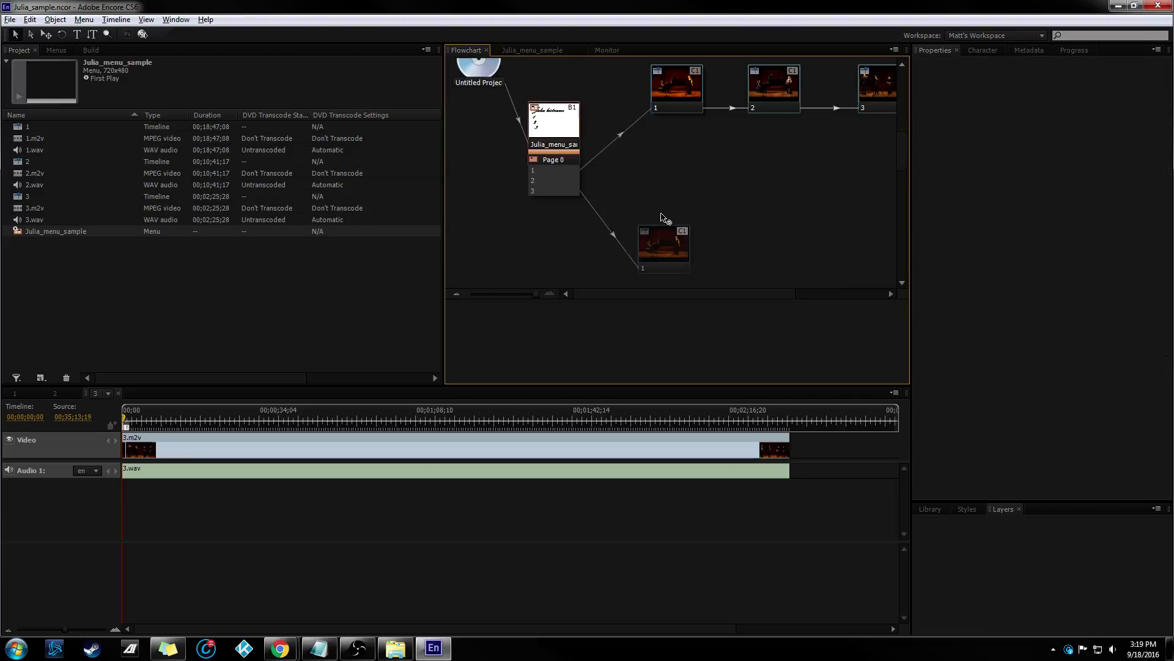
# Open Julia_menu_sample for viewing, select the menu itself and show its Motion properties.
pyautogui.click(524, 50)
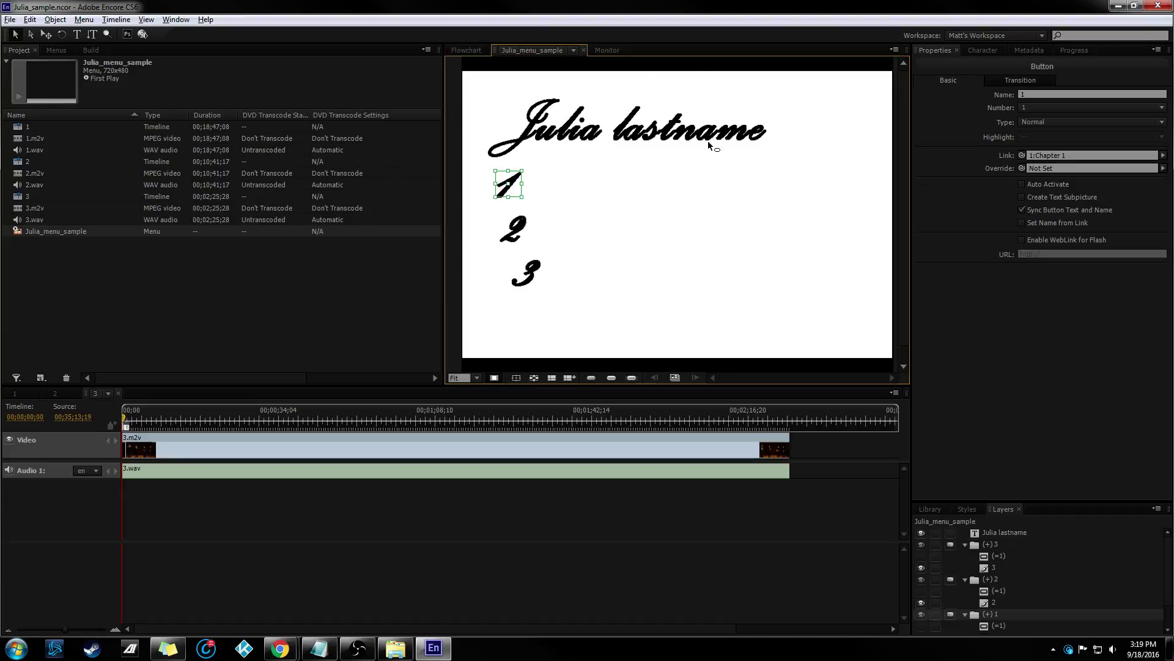
pyautogui.click(717, 188)
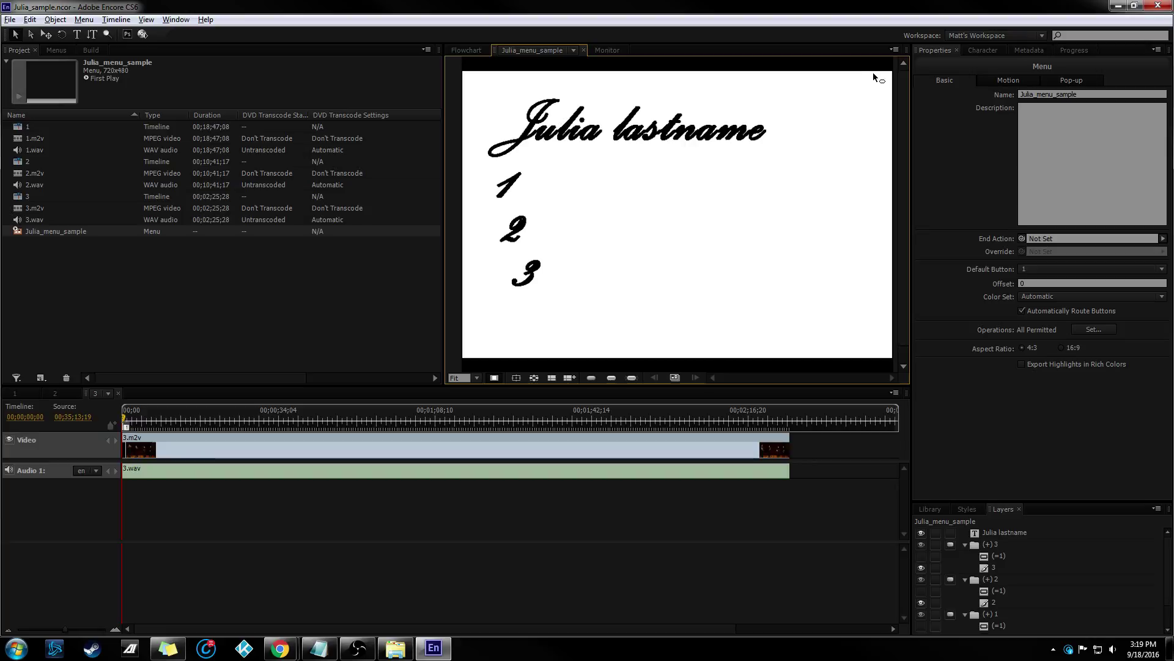
pyautogui.rightClick(763, 203)
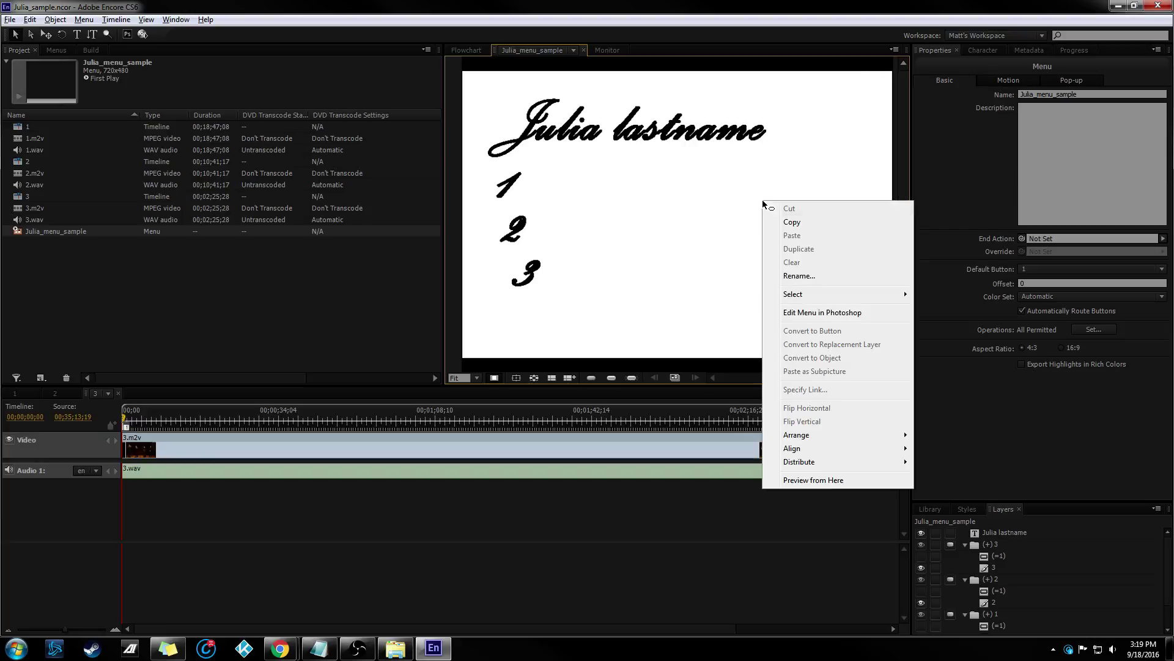
pyautogui.moveTo(791, 297)
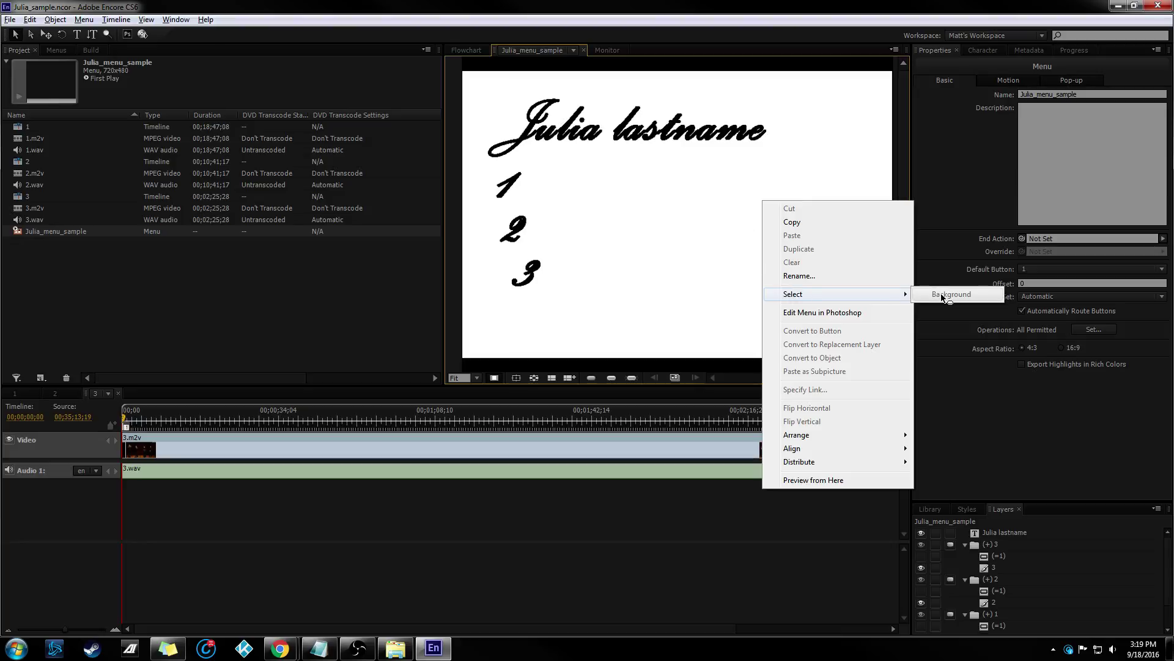
pyautogui.click(714, 253)
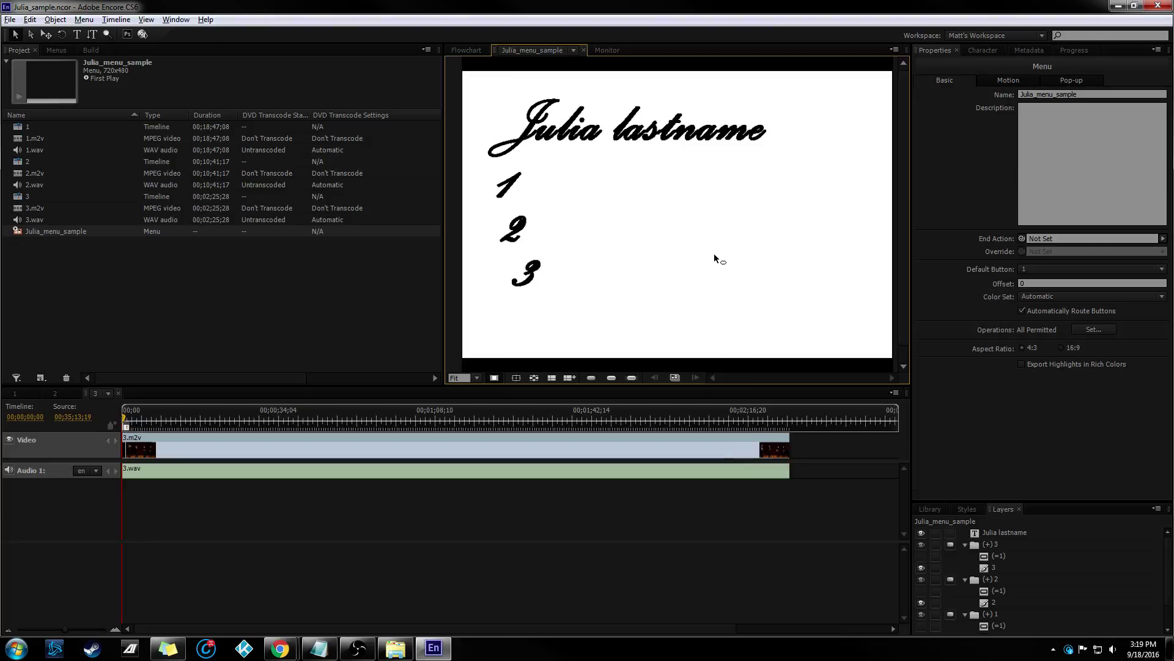
pyautogui.click(1013, 86)
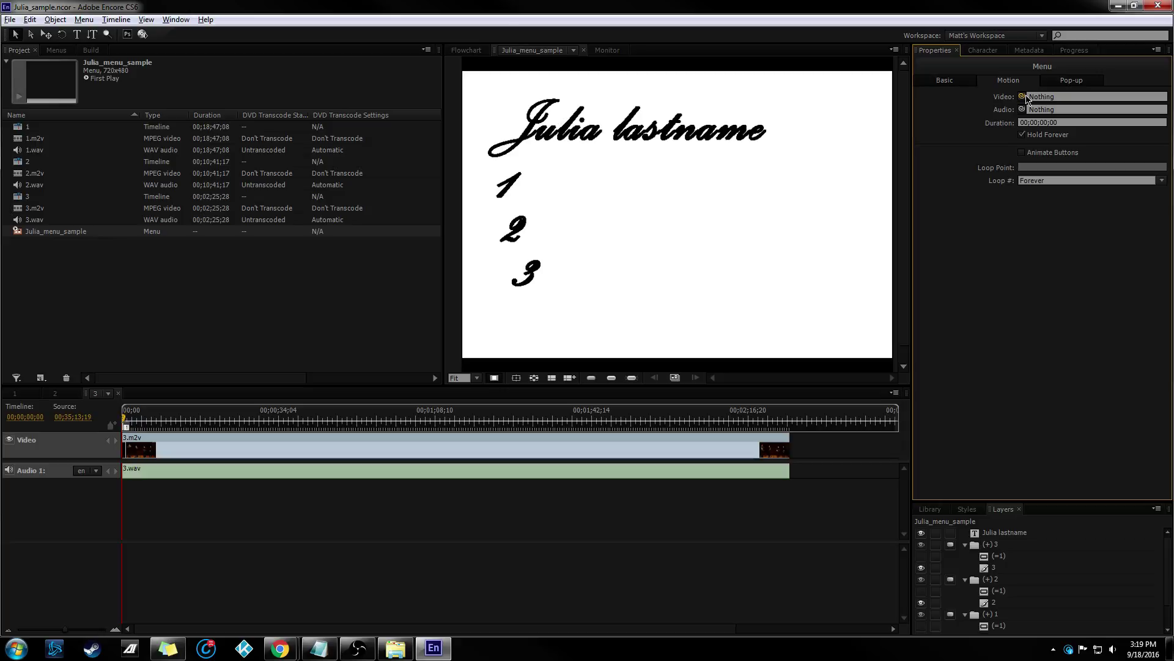
# Import julia_background_video.mov from the Julia-Recital folder into the project.
pyautogui.click(120, 267)
pyautogui.click(395, 648)
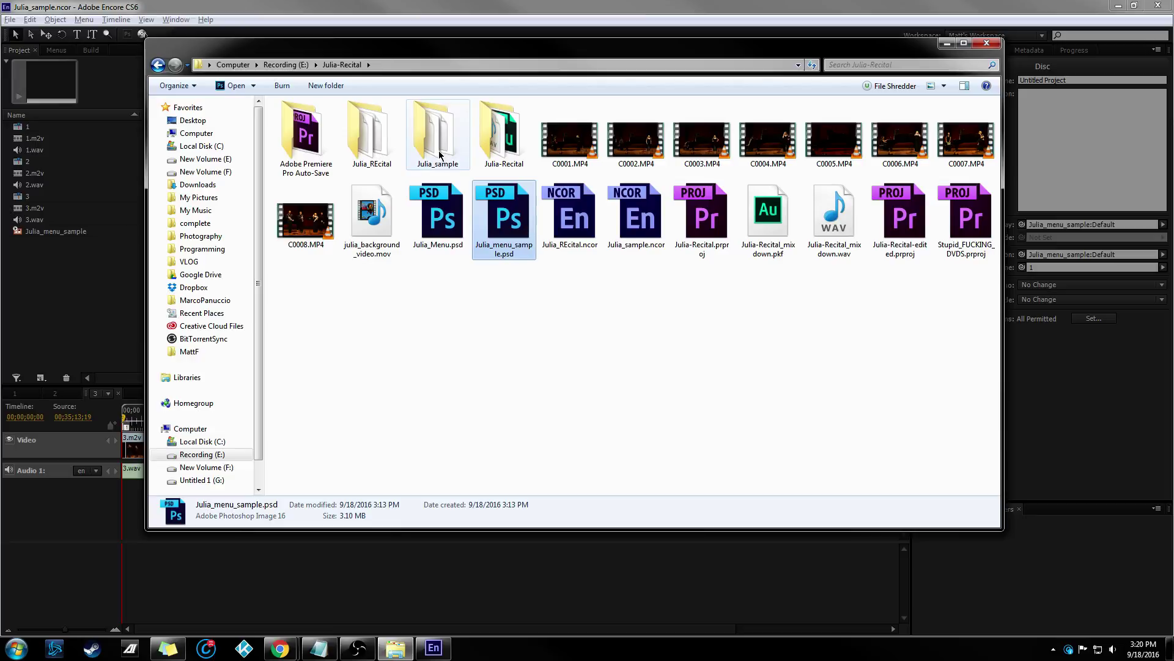
pyautogui.click(366, 241)
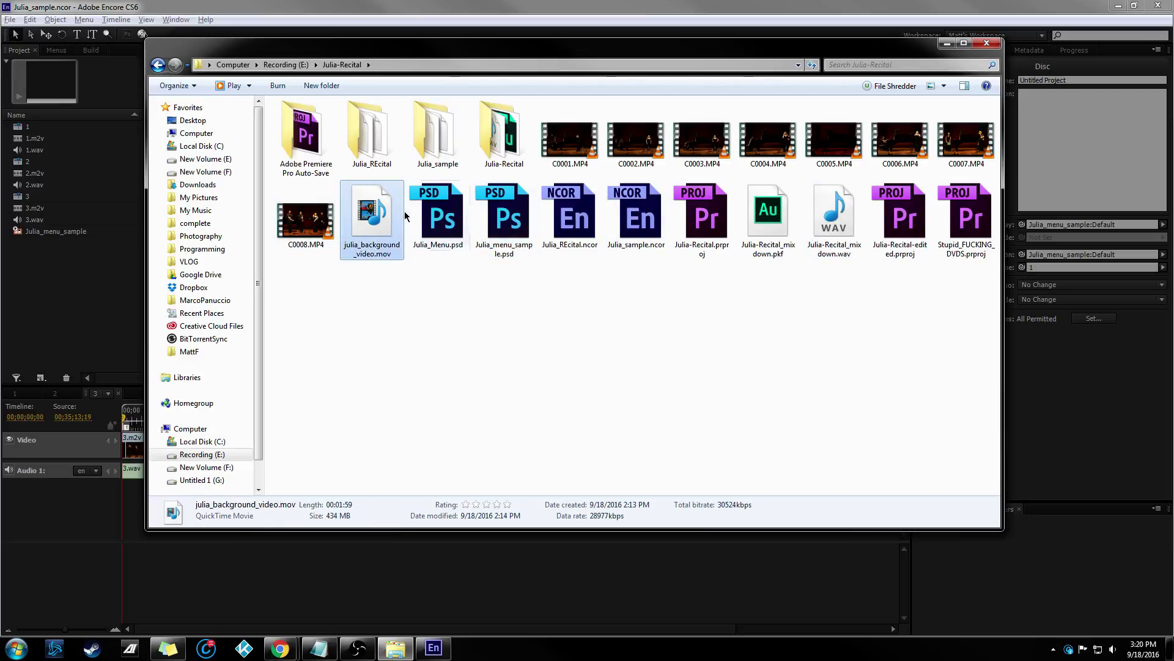
pyautogui.moveTo(373, 230); pyautogui.dragTo(62, 282)
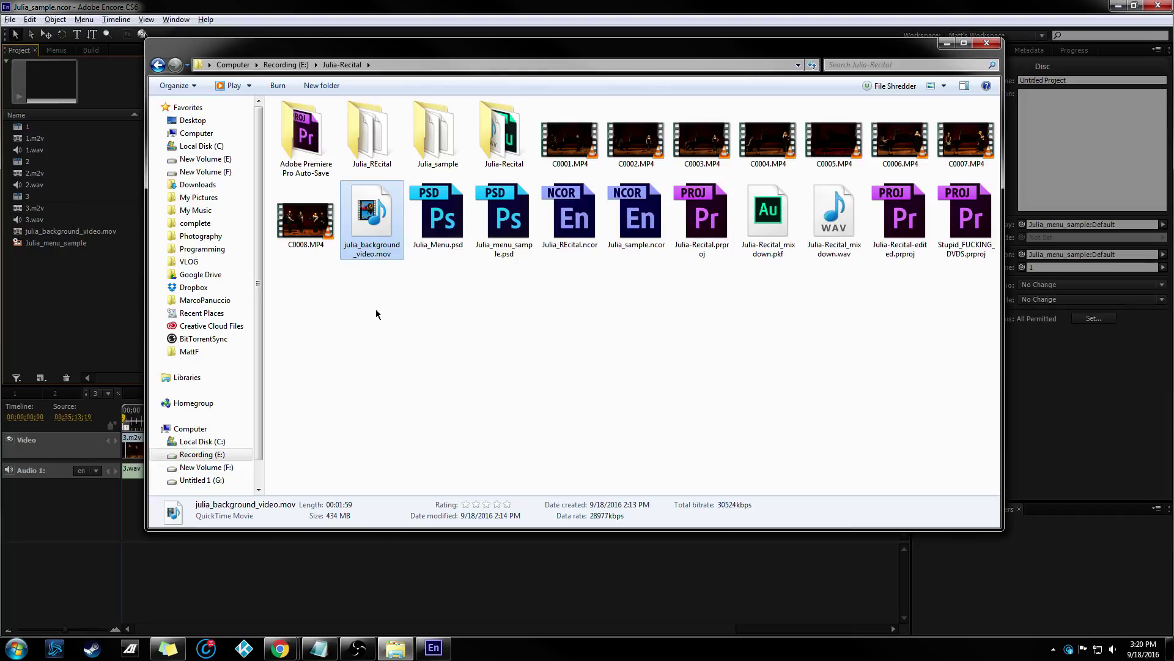
pyautogui.click(138, 324)
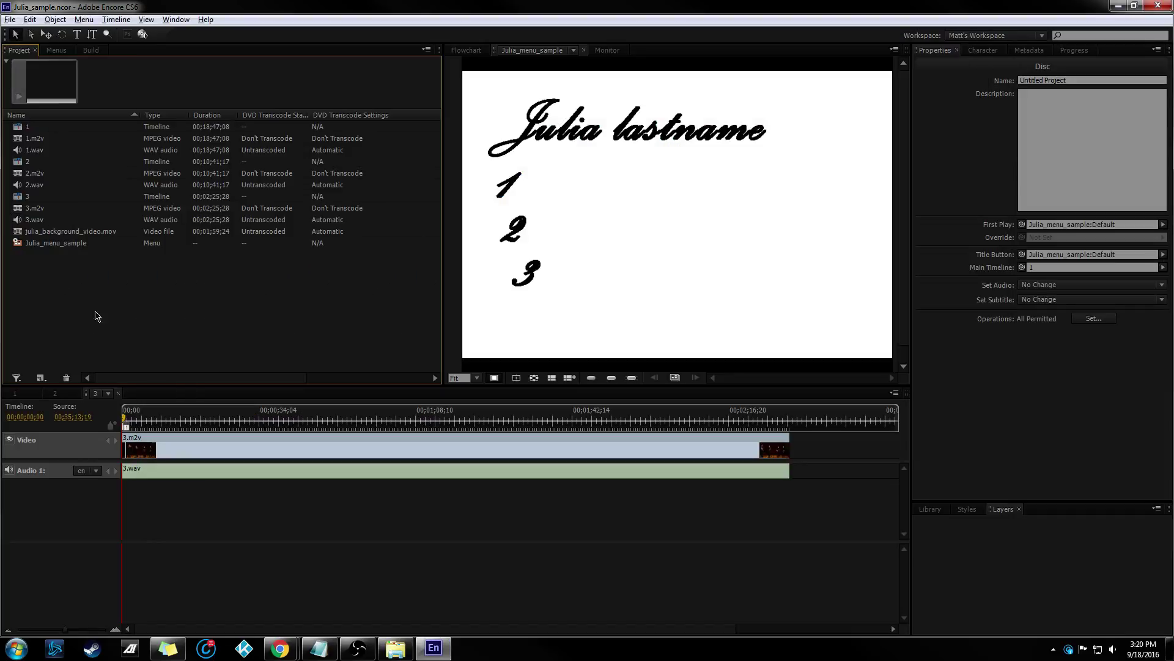
# Assign julia_background_video.mov as the motion video of Julia_menu_sample.
pyautogui.click(102, 237)
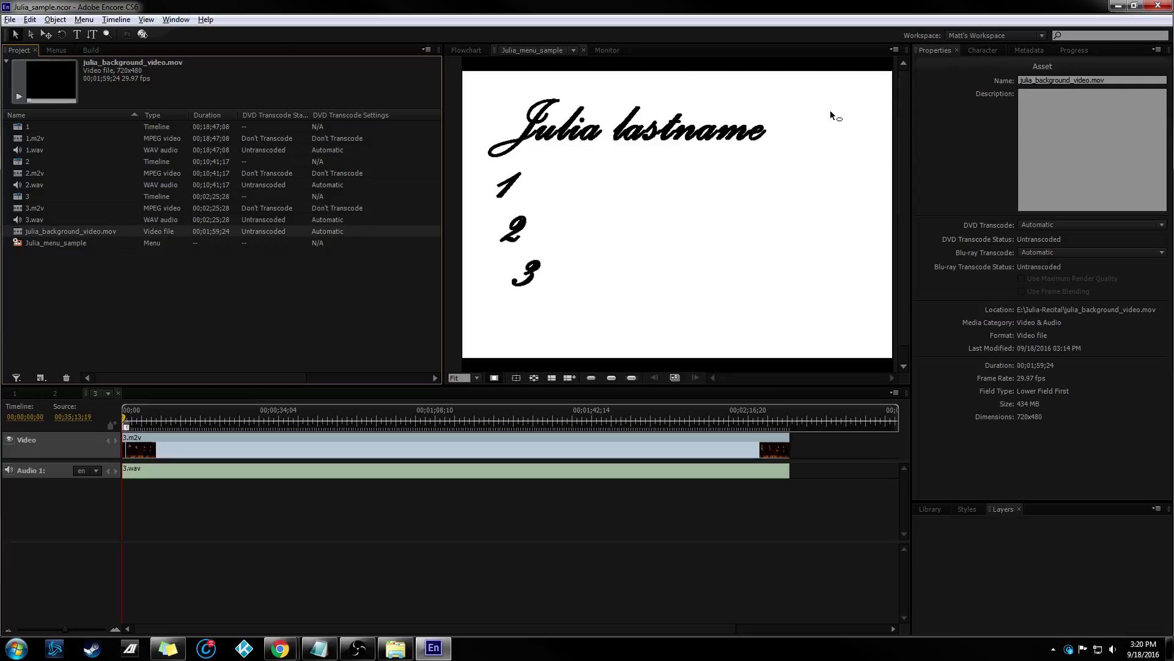
pyautogui.click(753, 156)
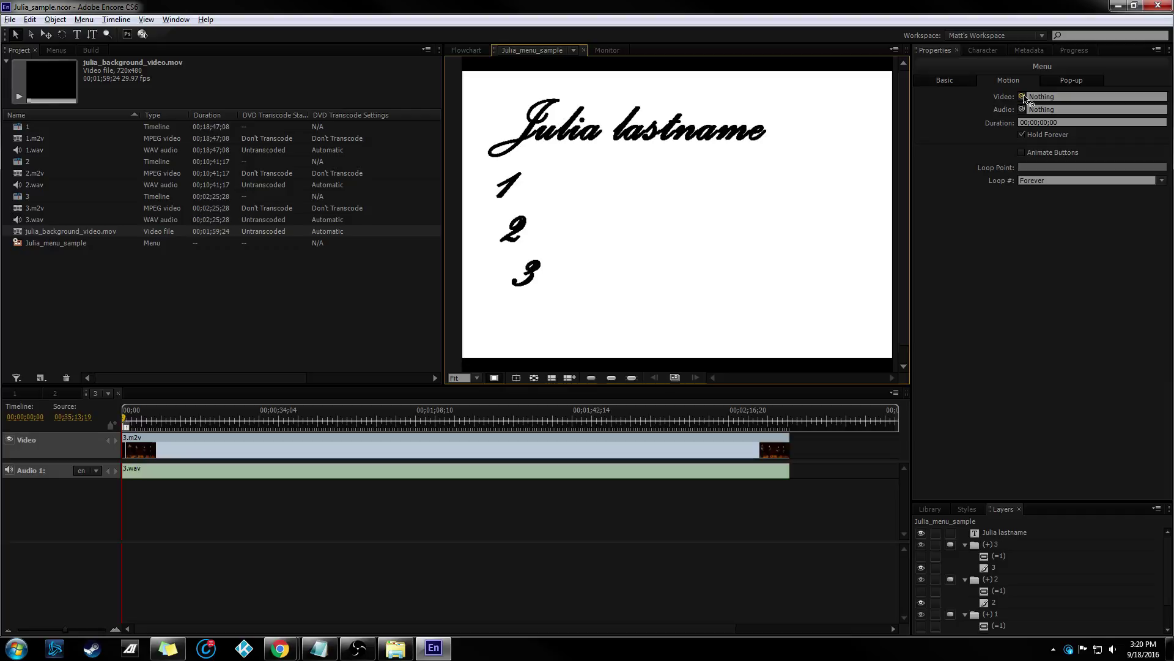
pyautogui.moveTo(1022, 97); pyautogui.dragTo(109, 233)
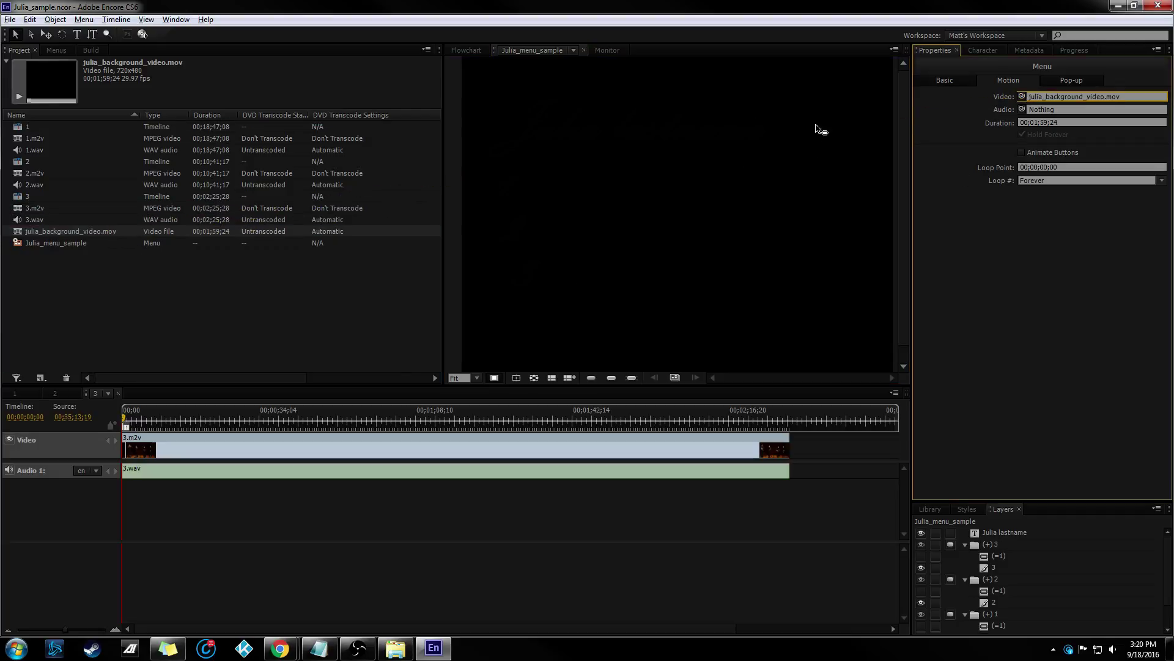
# Check the menu's motion duration, and preview the project with its background video.
pyautogui.moveTo(1075, 124); pyautogui.dragTo(1008, 127)
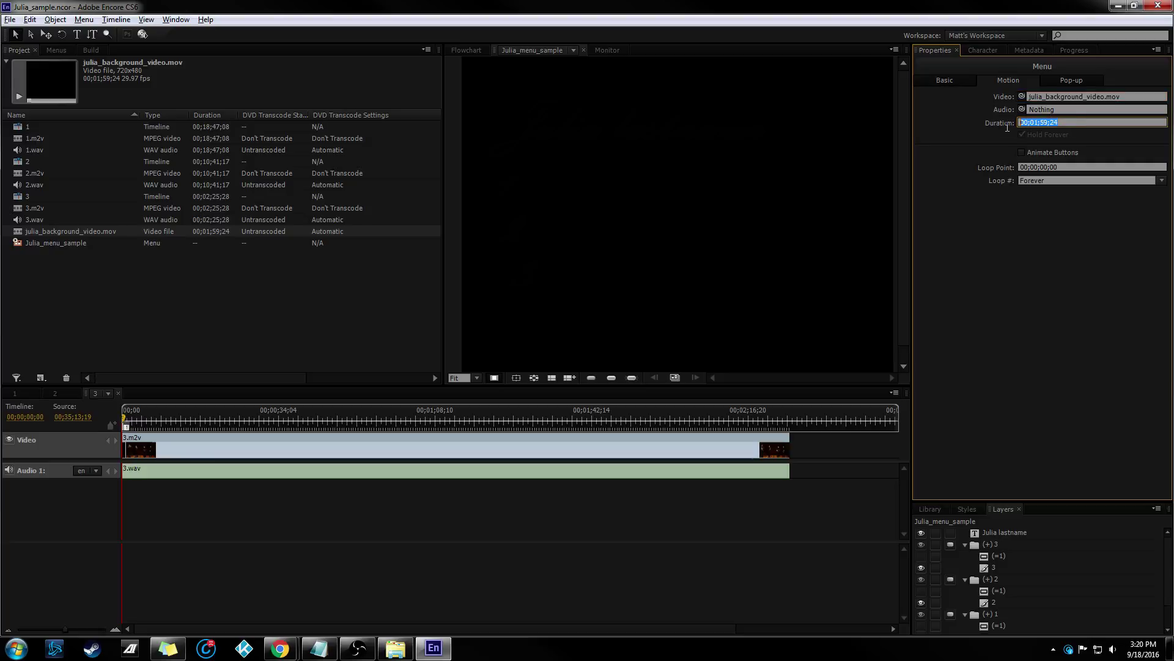
pyautogui.click(1084, 147)
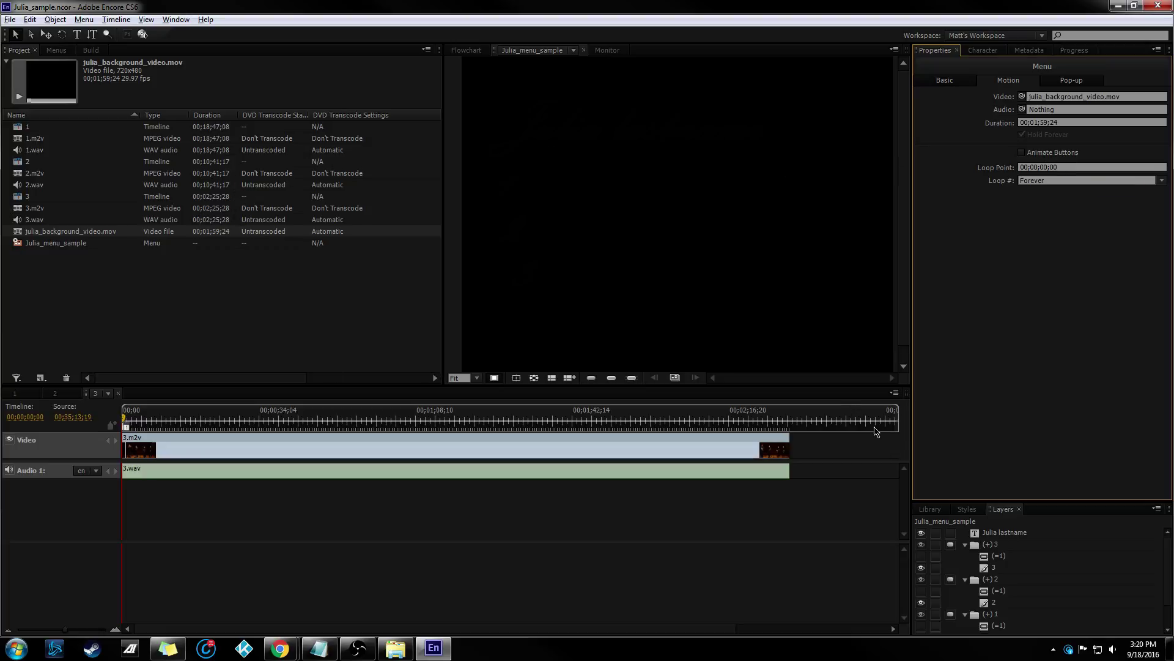
pyautogui.scroll(-2, 976, 573)
pyautogui.scroll(2, 979, 577)
pyautogui.click(143, 34)
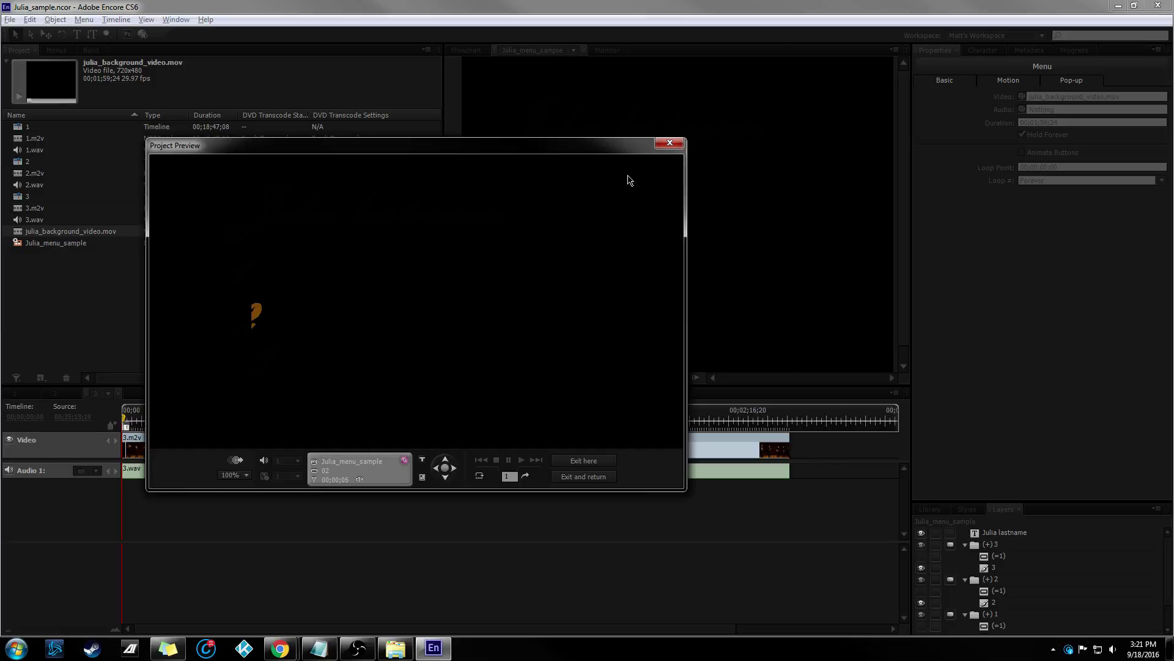
pyautogui.click(670, 143)
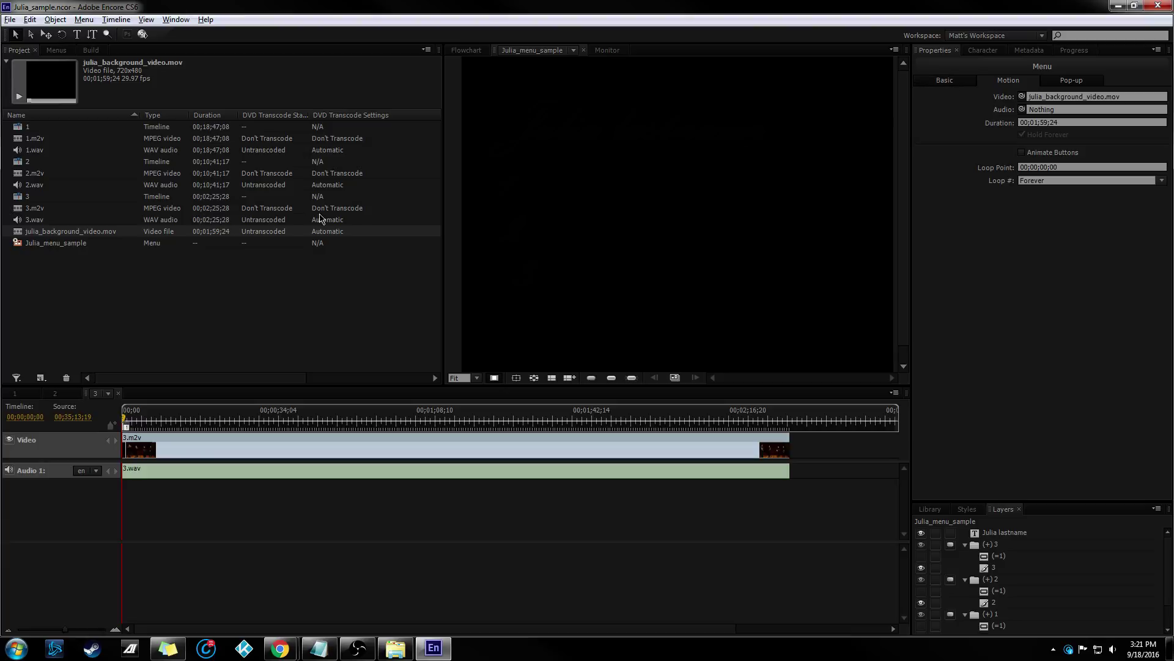
# Select Julia_menu_sample in the project and show its Basic properties.
pyautogui.click(93, 247)
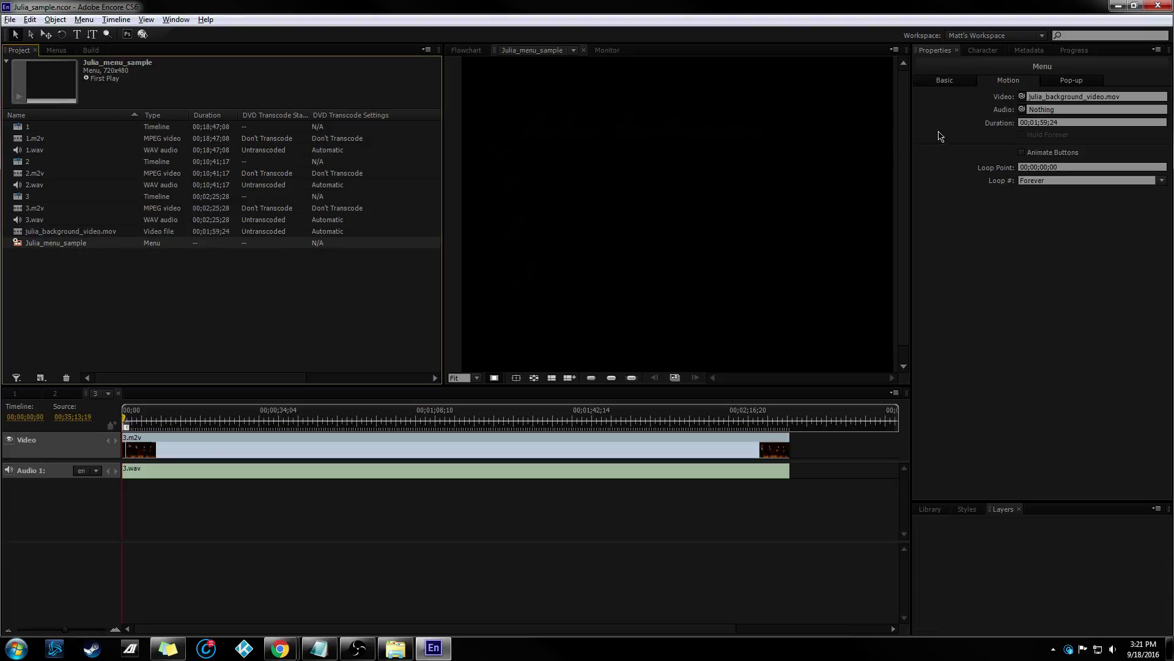
pyautogui.click(949, 83)
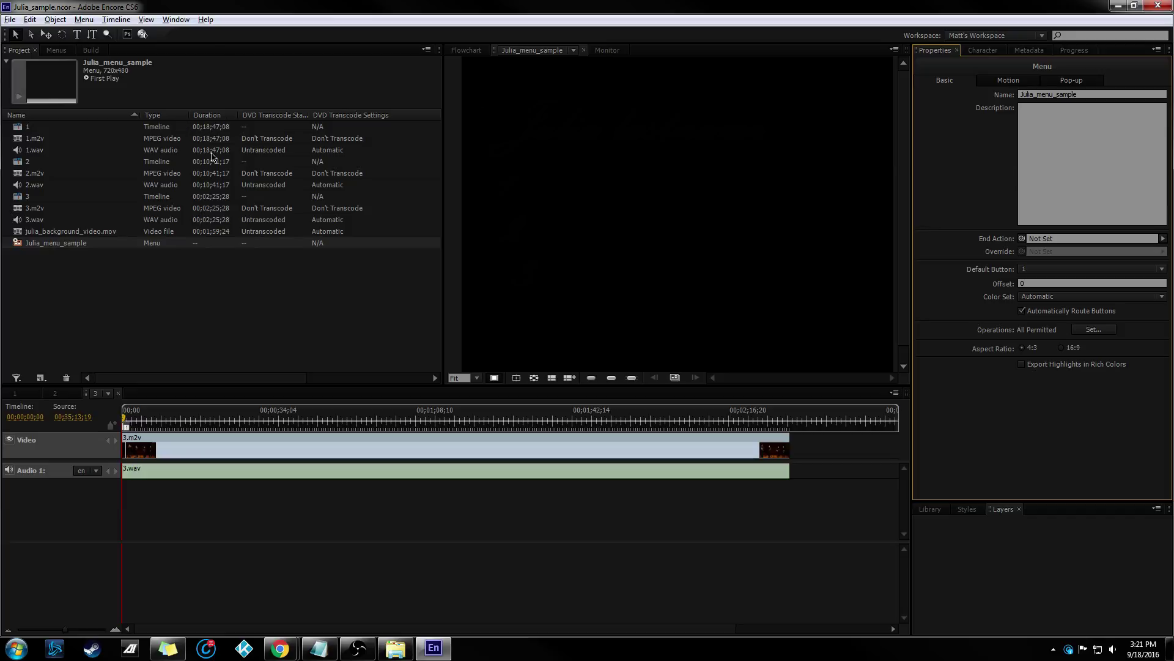
# Open the Project Settings and inspect the Basic and Advanced options.
pyautogui.click(115, 20)
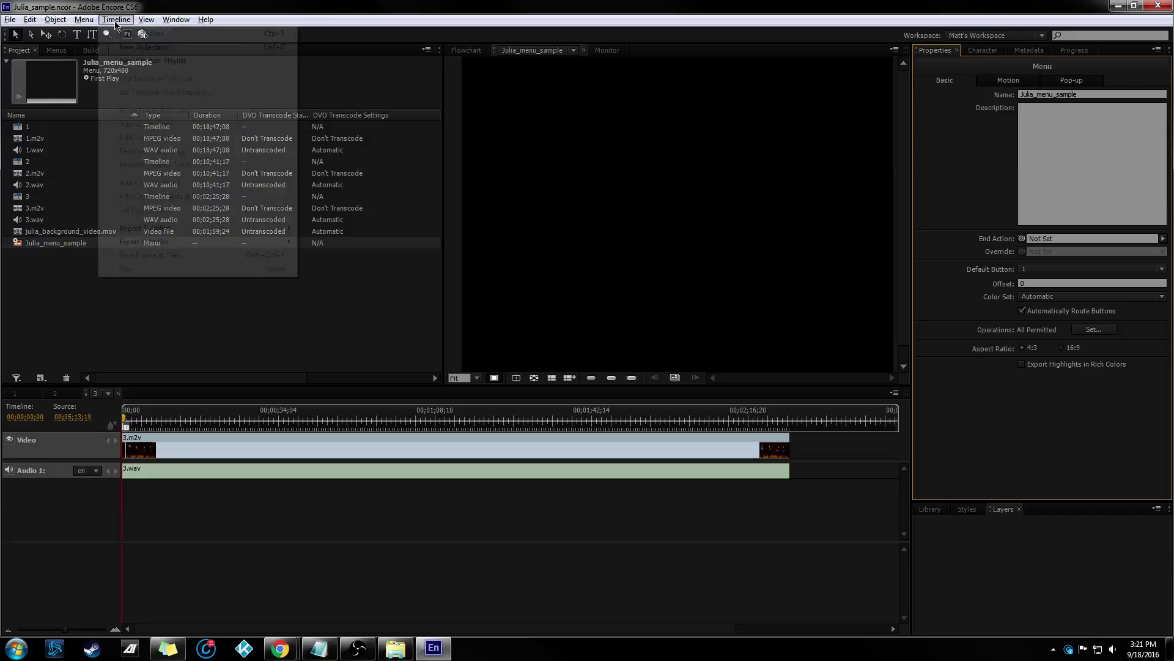
pyautogui.moveTo(53, 22)
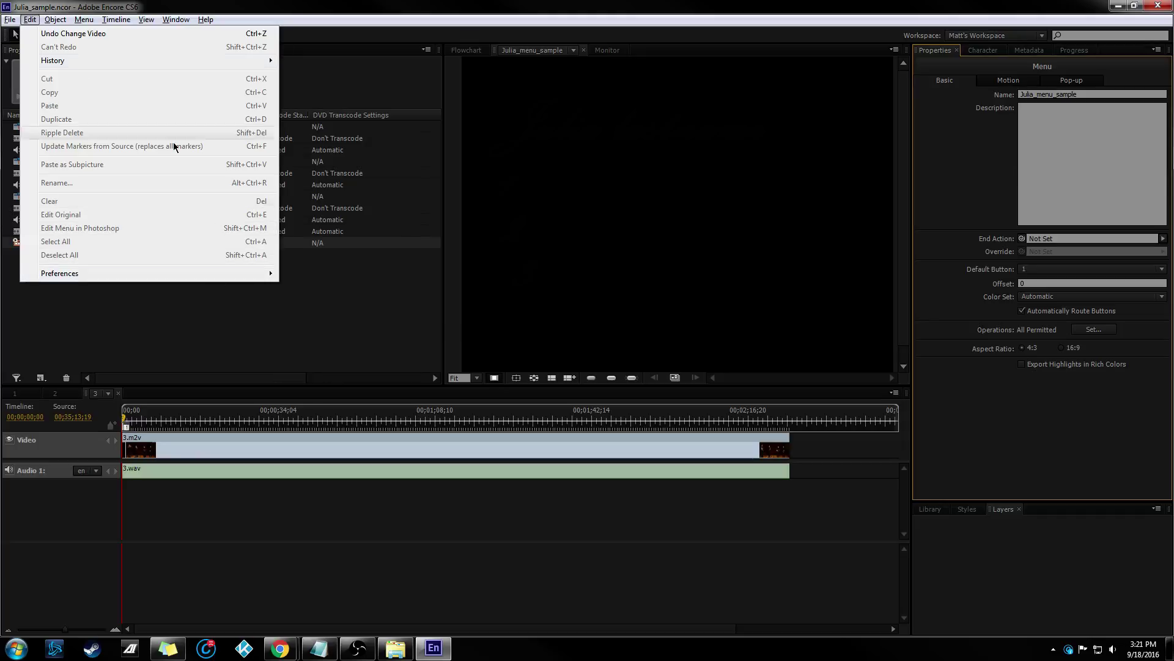
pyautogui.moveTo(149, 24)
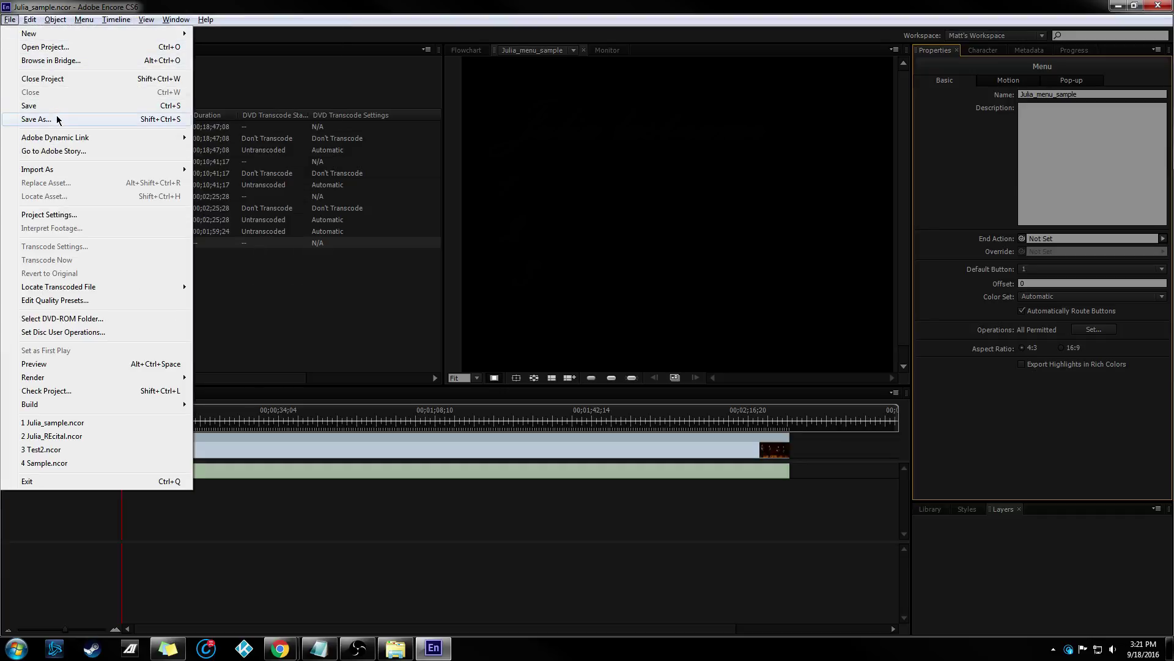
pyautogui.click(58, 214)
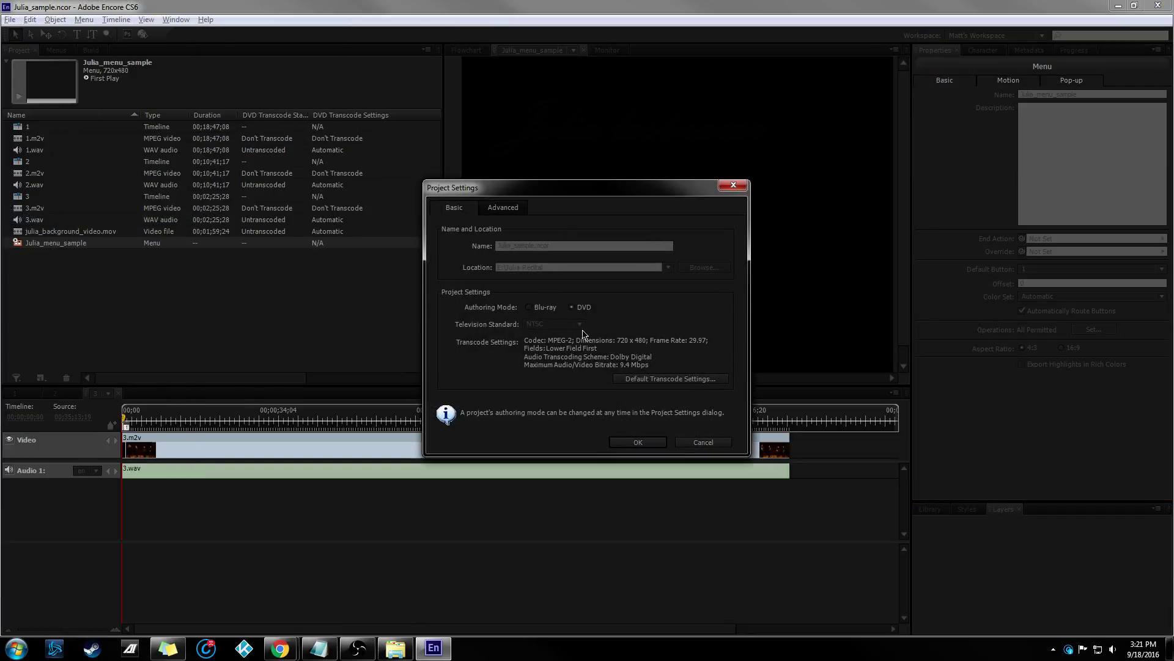
pyautogui.click(503, 207)
pyautogui.click(454, 207)
# Review the default transcode settings for DVD and Blu-ray, including the maximum bitrate choices, and close the Project Settings.
pyautogui.click(665, 380)
pyautogui.click(605, 257)
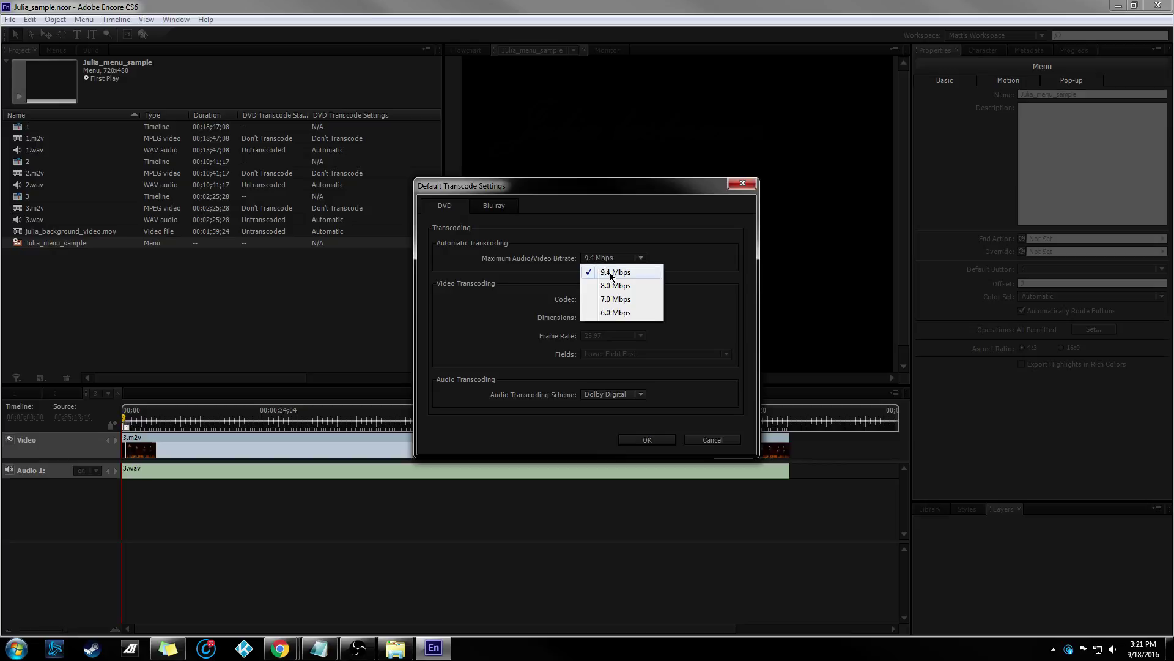
pyautogui.click(499, 328)
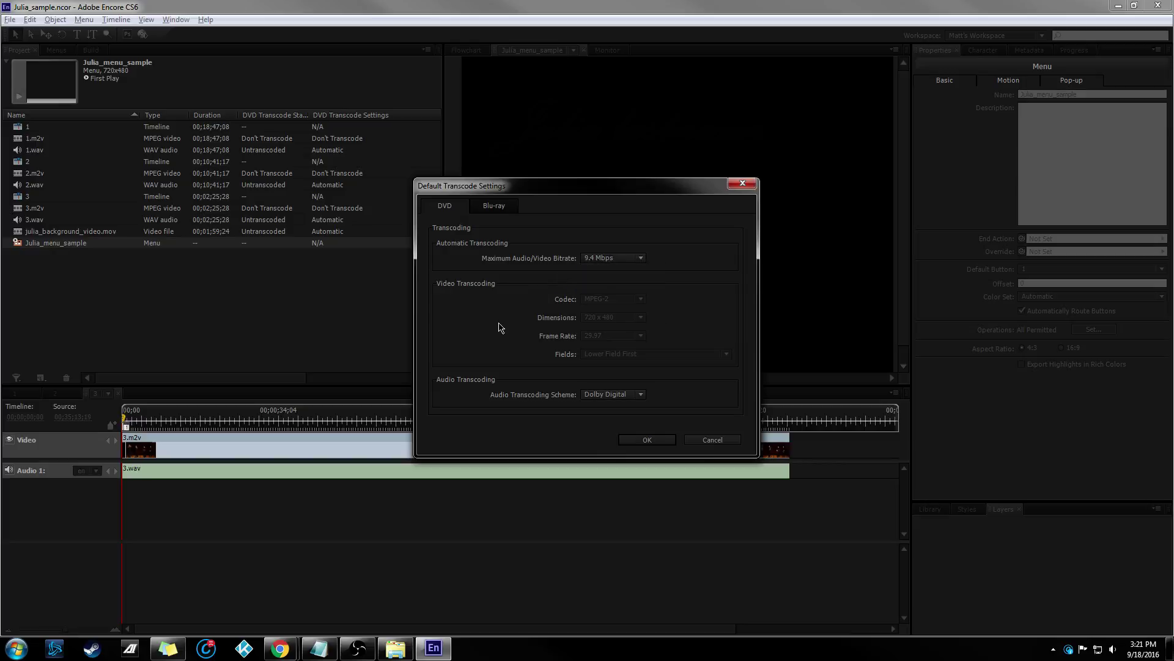
pyautogui.click(493, 205)
pyautogui.click(444, 205)
pyautogui.click(656, 440)
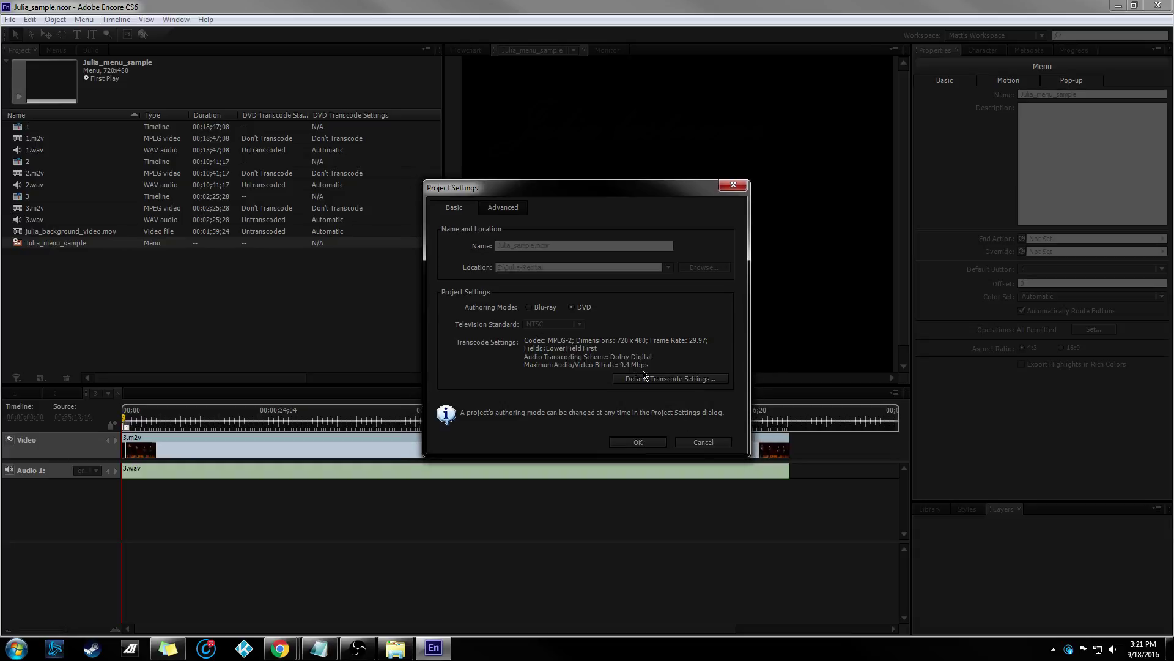
pyautogui.click(636, 441)
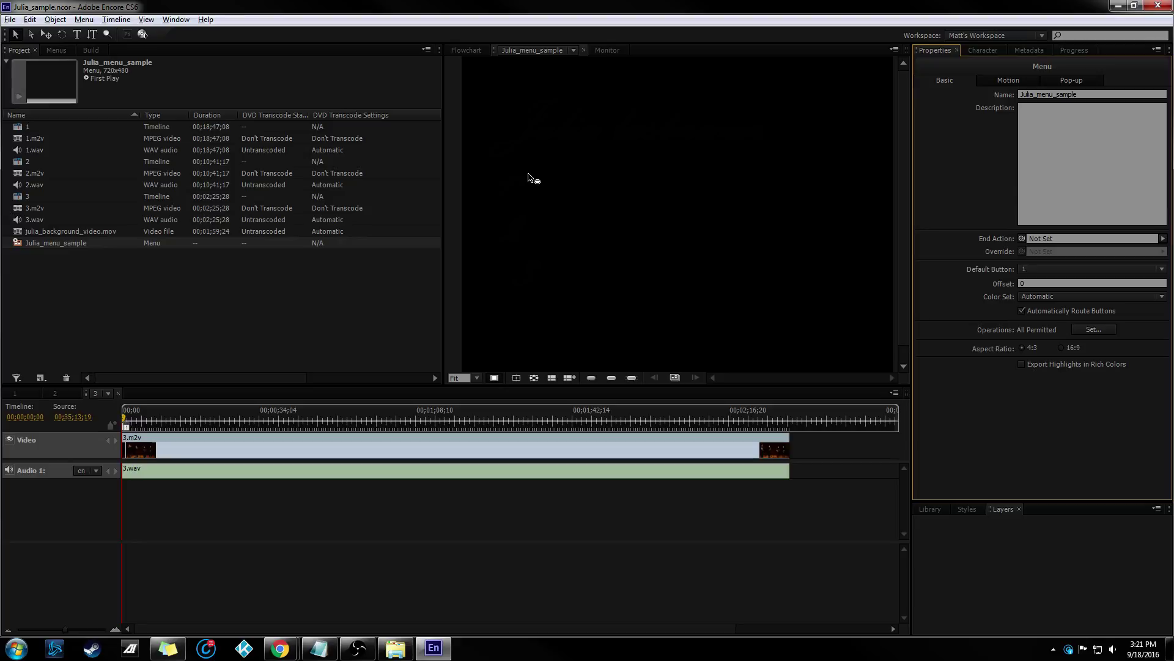
pyautogui.click(734, 136)
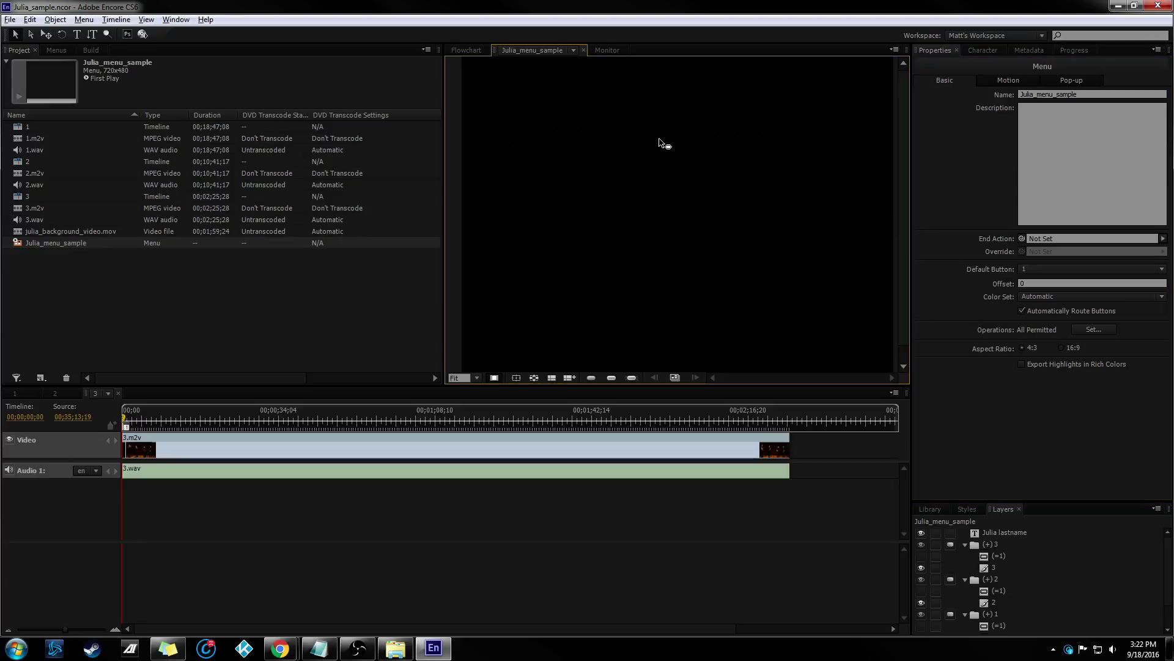
pyautogui.click(982, 145)
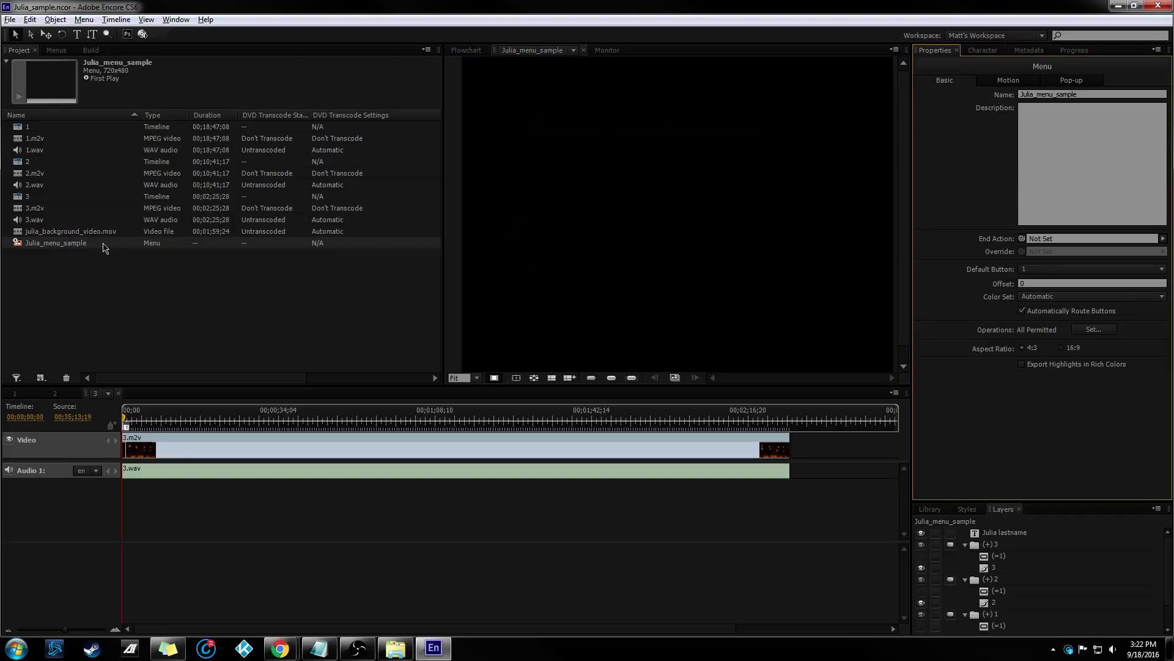
# Set the menu's aspect ratio to 16:9, and preview the project with its motion menu rendered.
pyautogui.click(1061, 348)
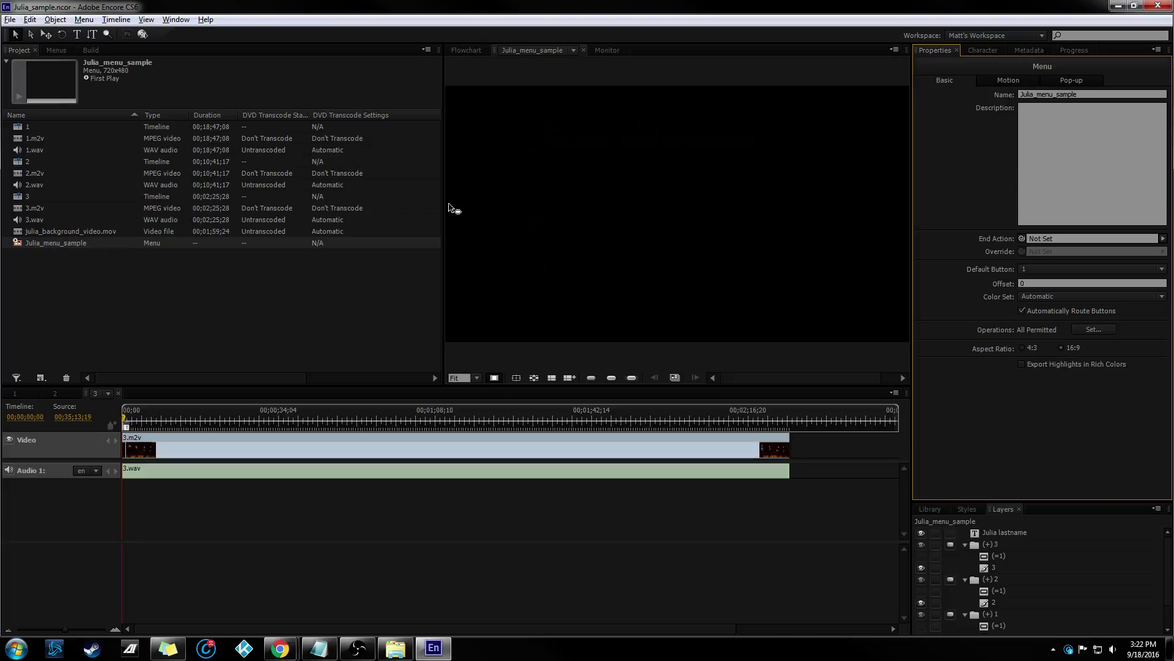
pyautogui.click(147, 36)
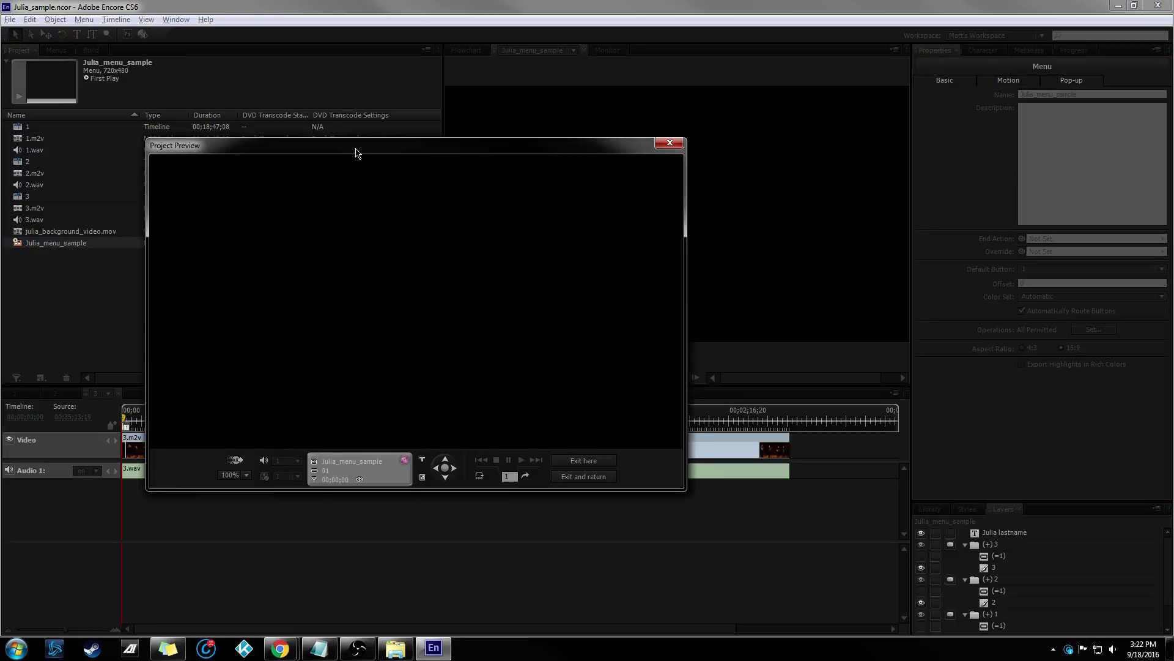
pyautogui.moveTo(356, 151); pyautogui.dragTo(418, 117)
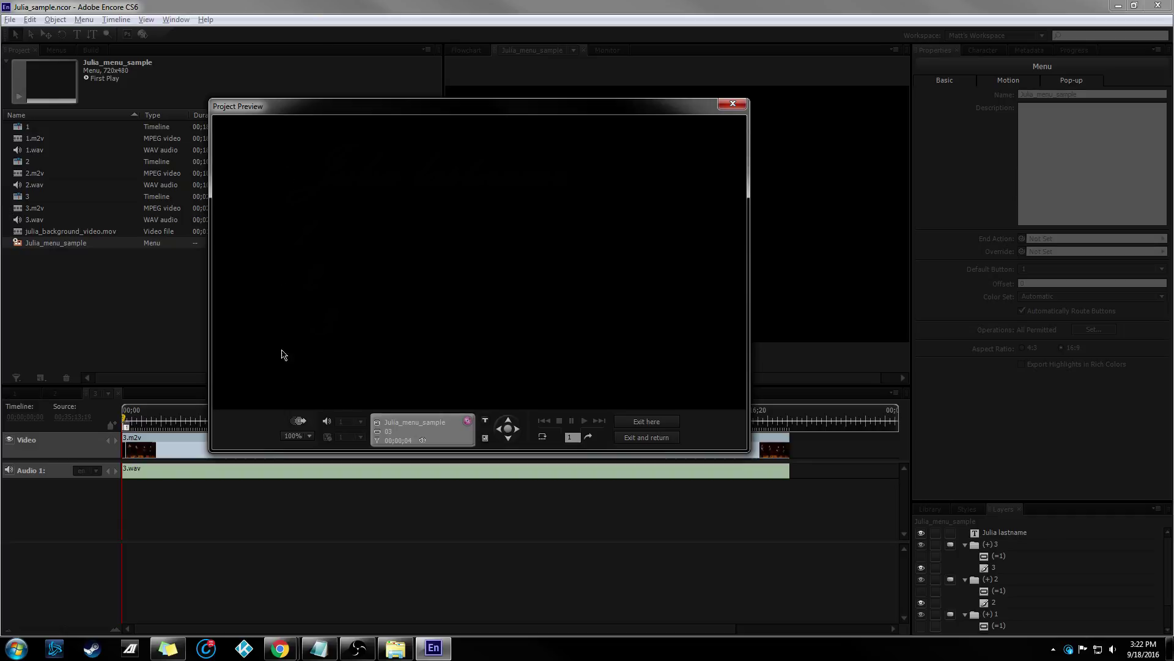
pyautogui.click(302, 426)
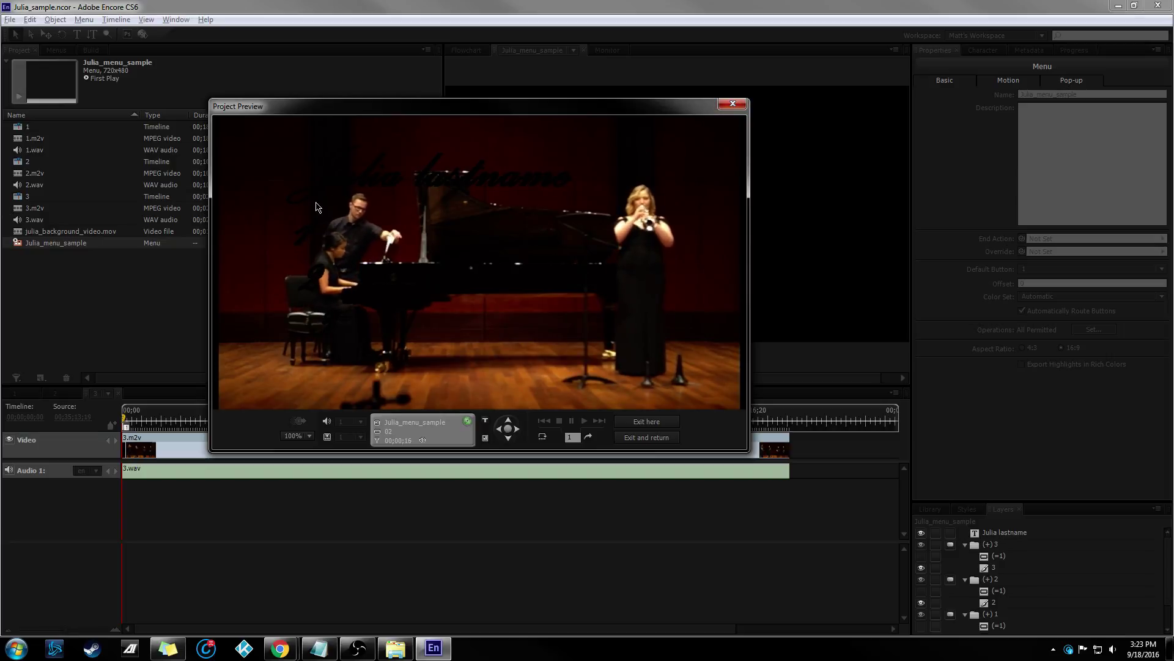
pyautogui.click(733, 103)
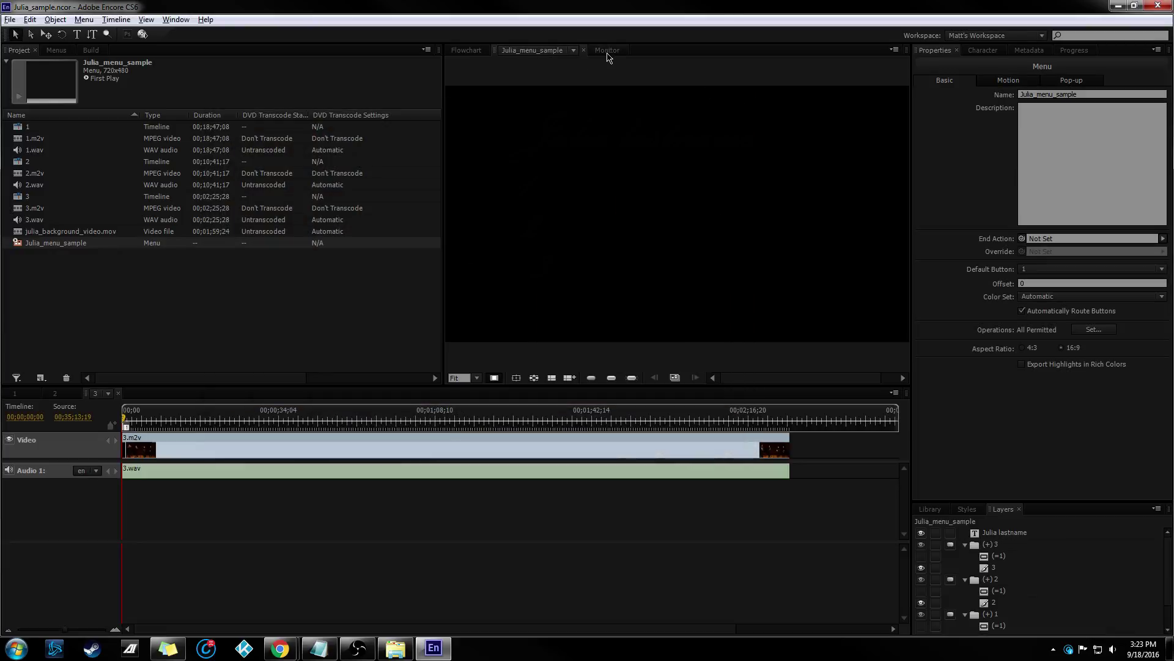
# Inspect the flowchart links of menu button 1 and timeline 2, along with timeline 2's properties.
pyautogui.click(474, 53)
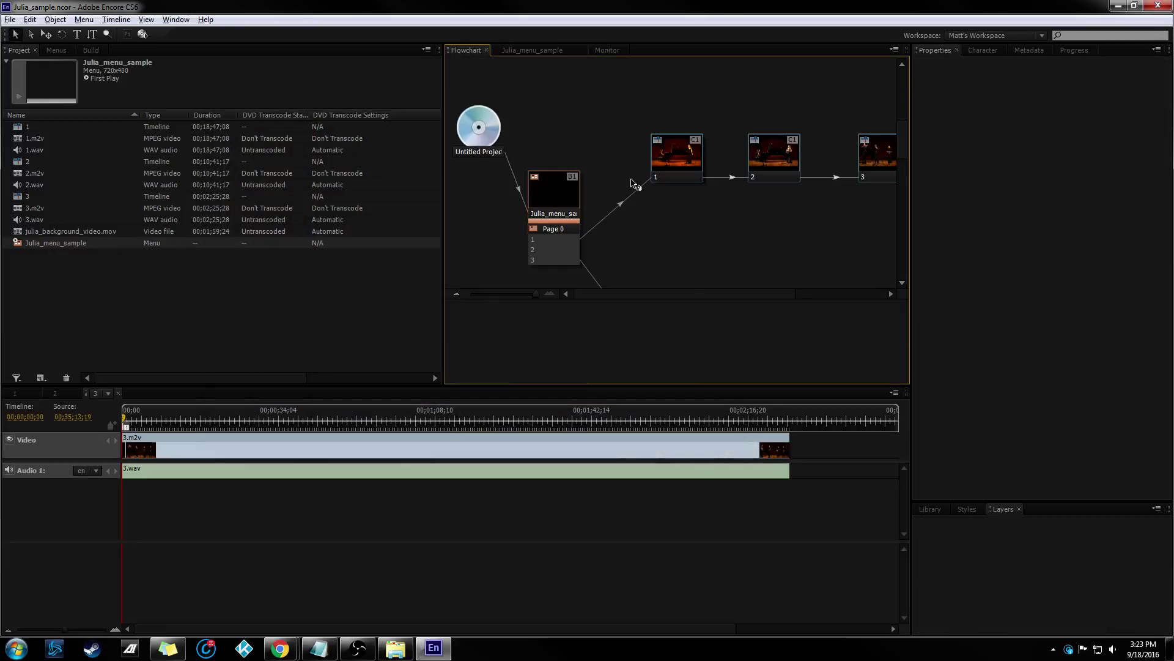
pyautogui.click(550, 240)
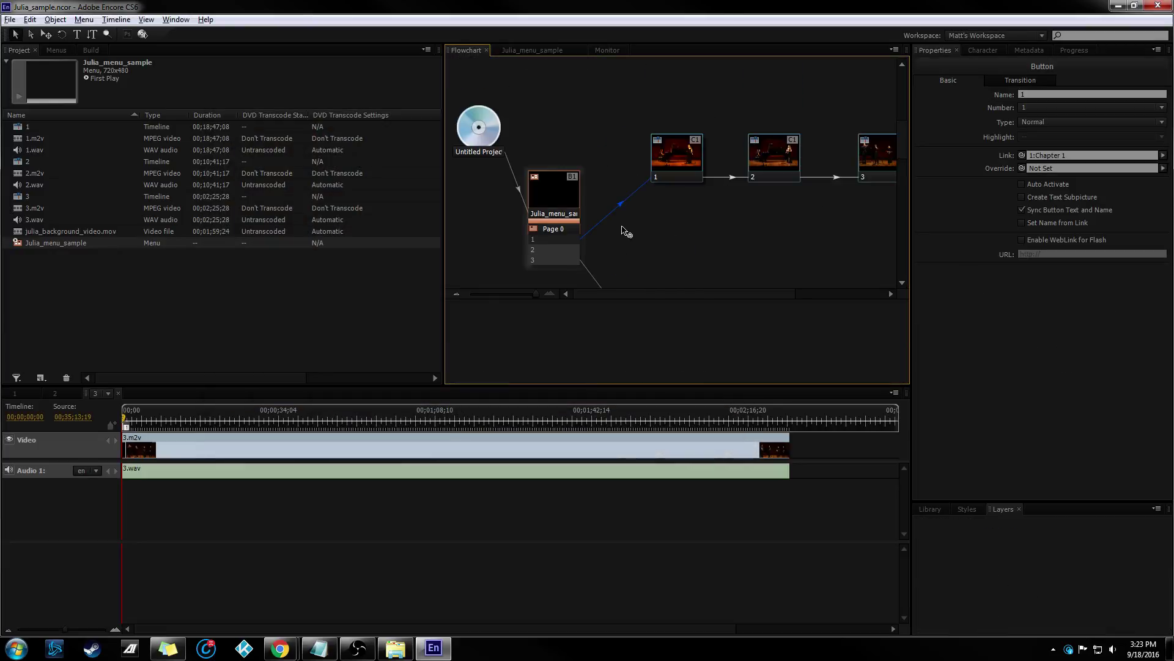
pyautogui.scroll(-2, 648, 220)
pyautogui.click(763, 112)
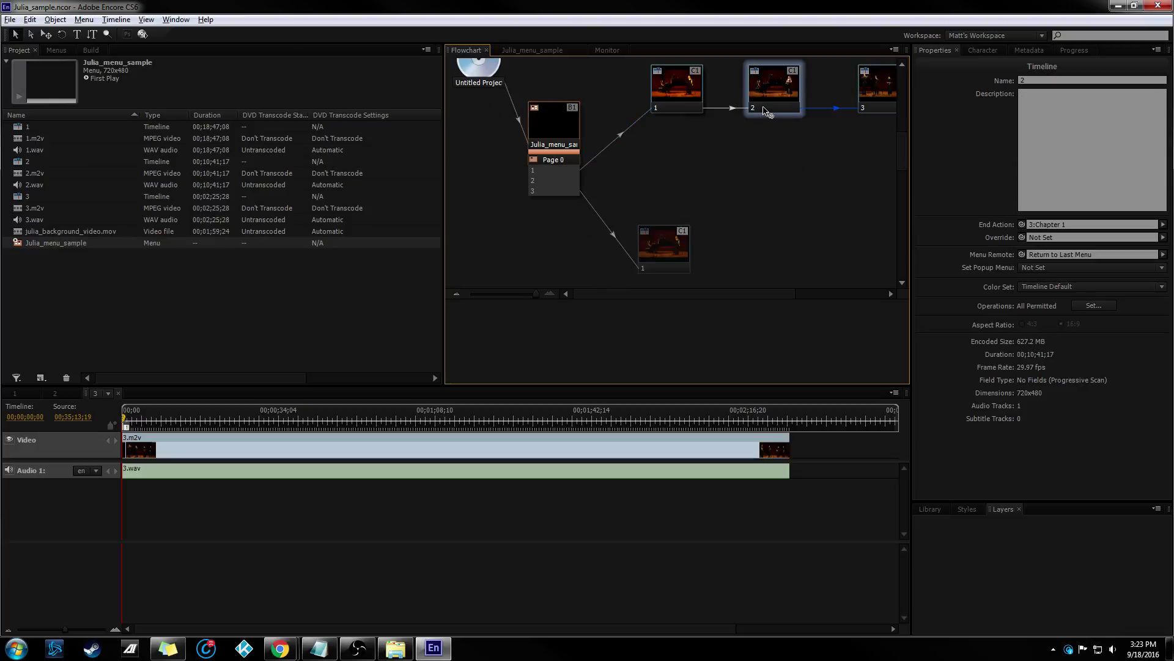
pyautogui.click(1072, 276)
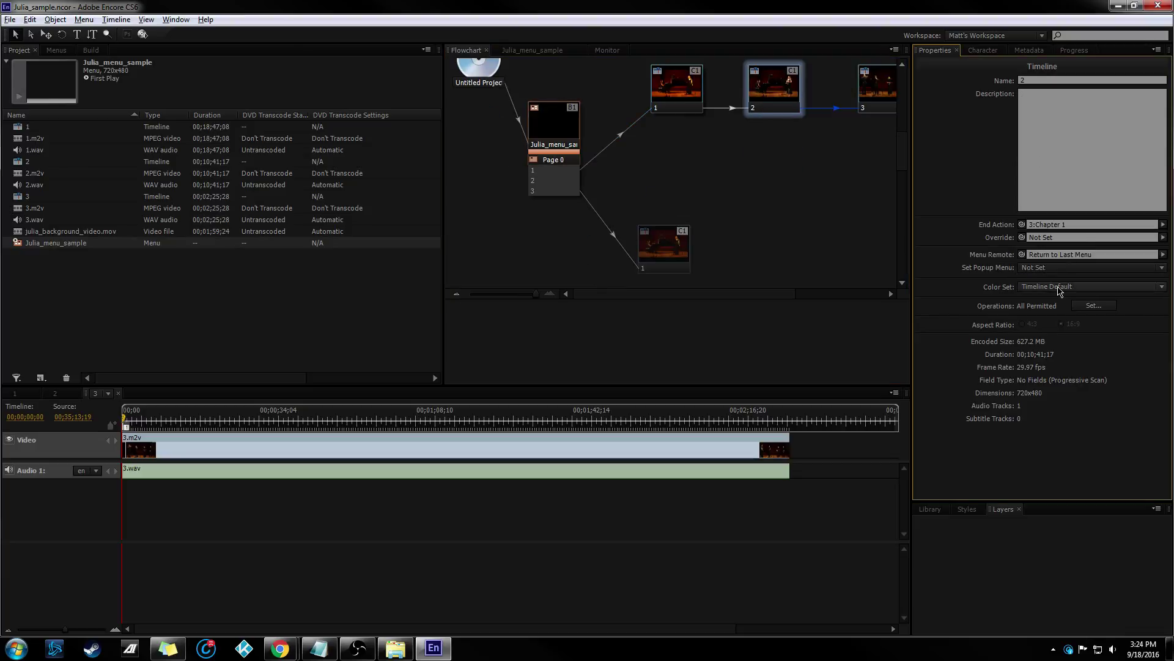
pyautogui.click(983, 51)
pyautogui.click(1029, 50)
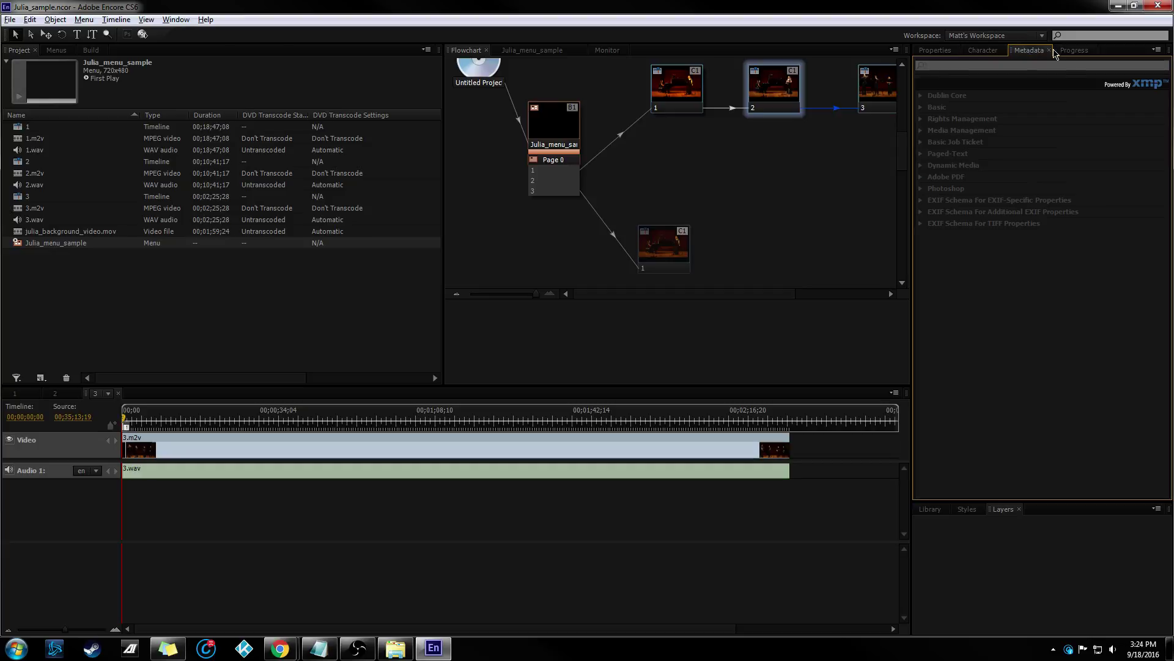
pyautogui.click(1074, 50)
pyautogui.click(935, 50)
# Set timeline 2's Menu Remote link to Julia_menu_sample:Default.
pyautogui.rightClick(772, 86)
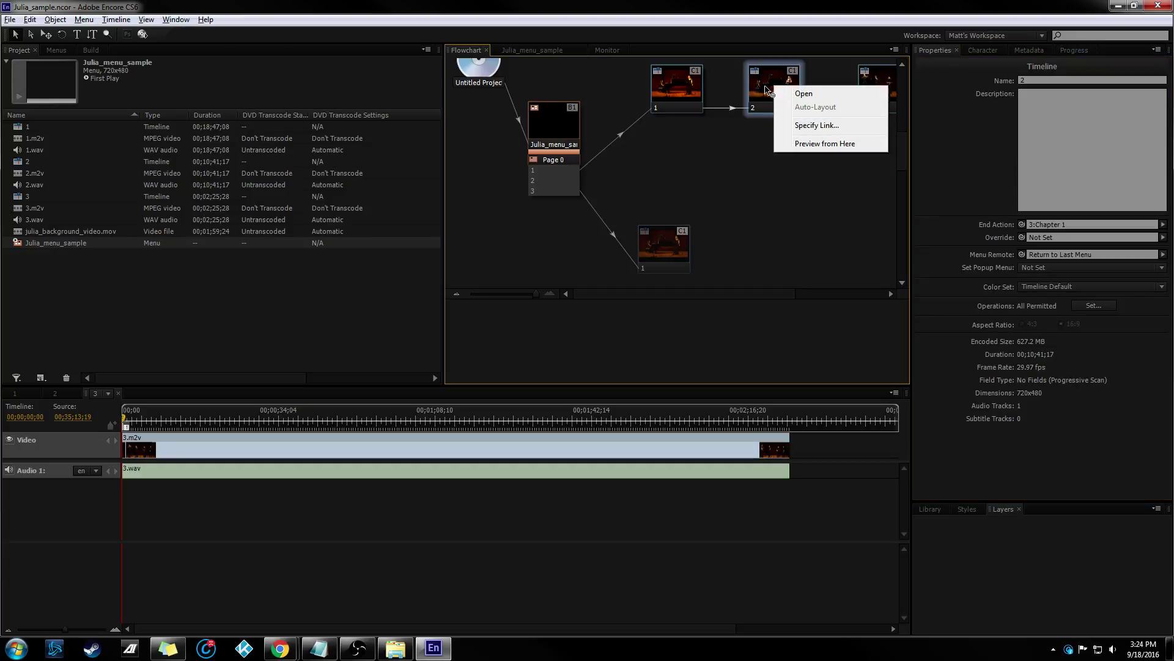
pyautogui.click(768, 91)
pyautogui.moveTo(769, 90); pyautogui.dragTo(1163, 256)
pyautogui.click(1164, 256)
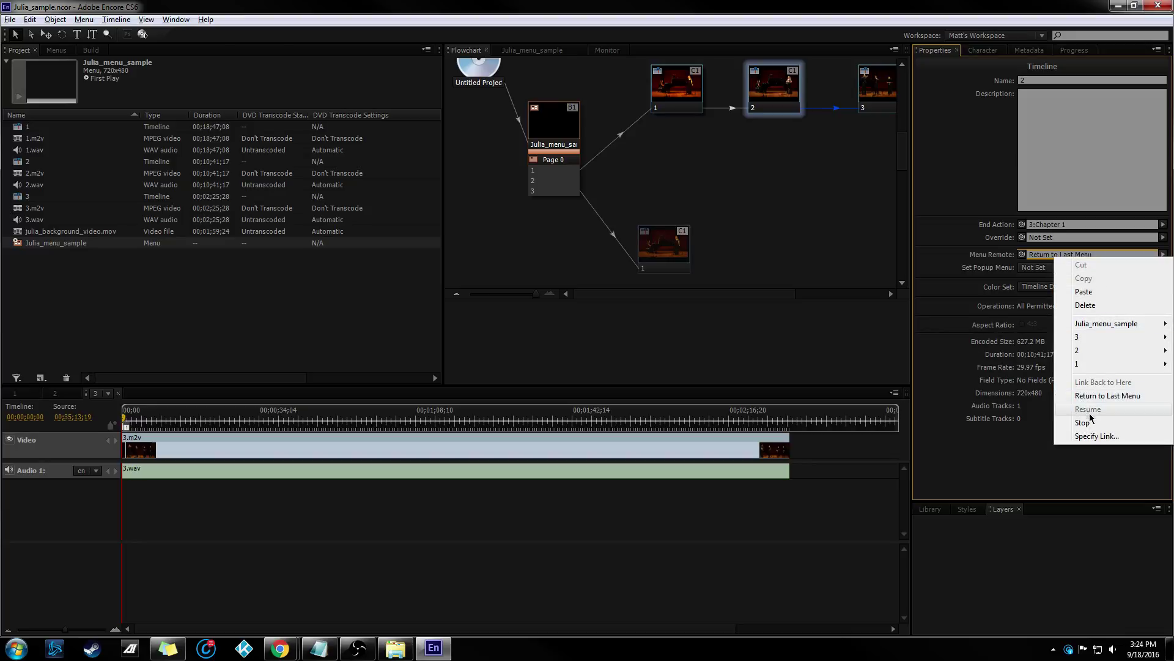
pyautogui.click(1089, 436)
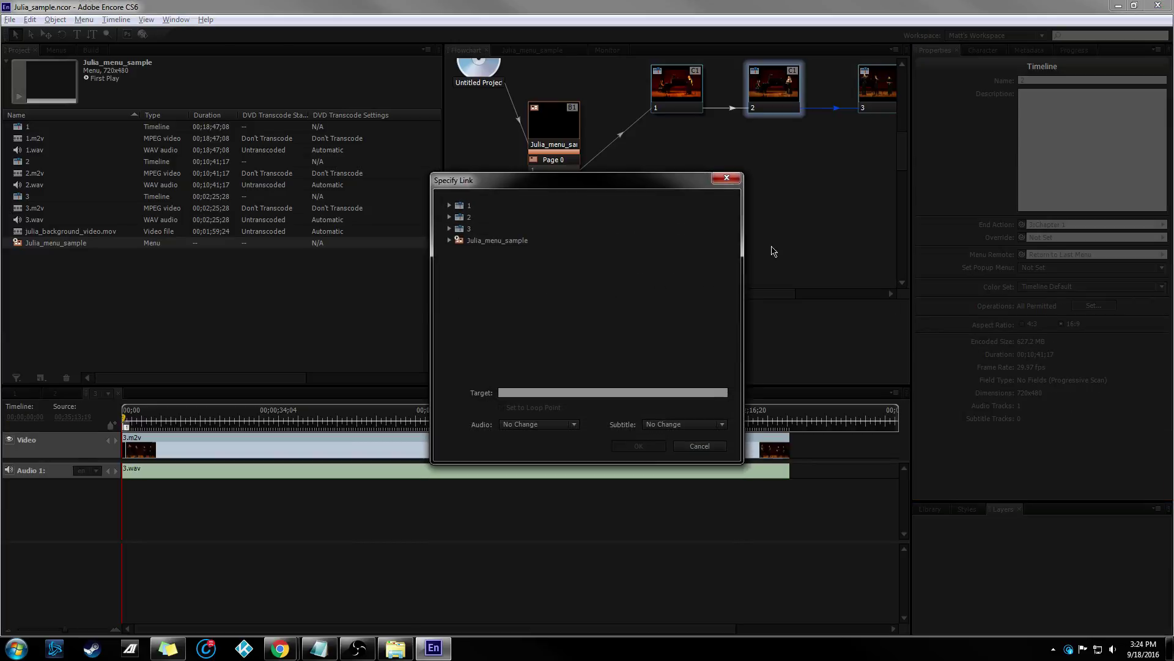
pyautogui.click(473, 243)
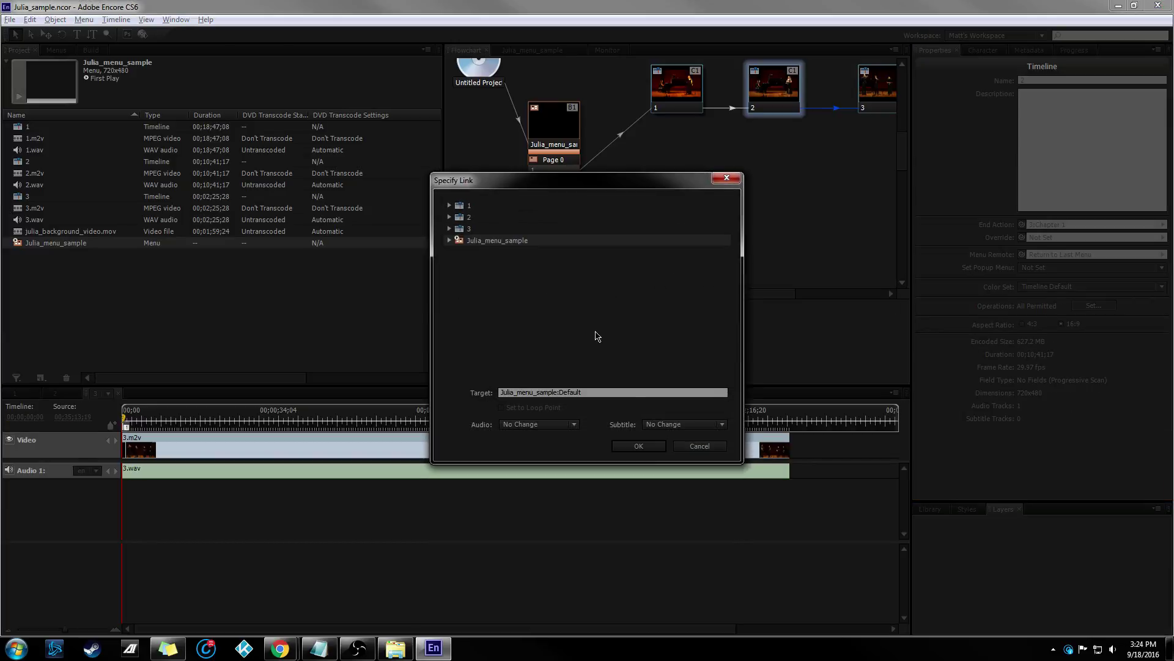
pyautogui.click(638, 445)
# Delete timeline 2's End Action so it no longer leads to timeline 3.
pyautogui.click(766, 97)
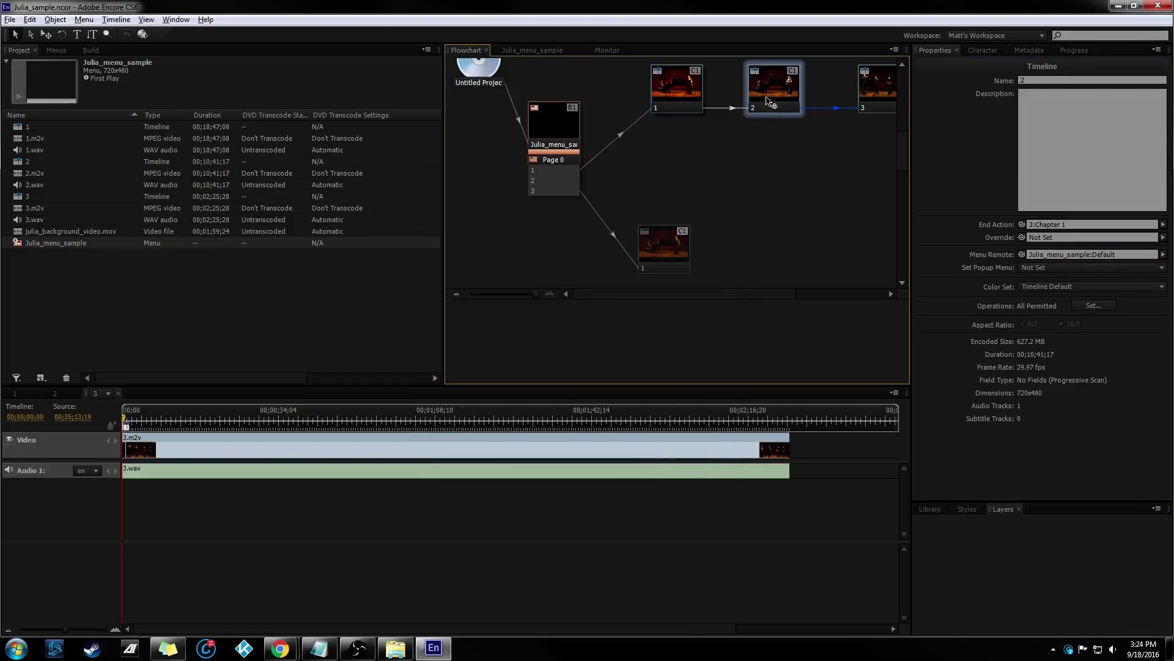
pyautogui.rightClick(766, 101)
pyautogui.press('Escape')
pyautogui.click(1164, 225)
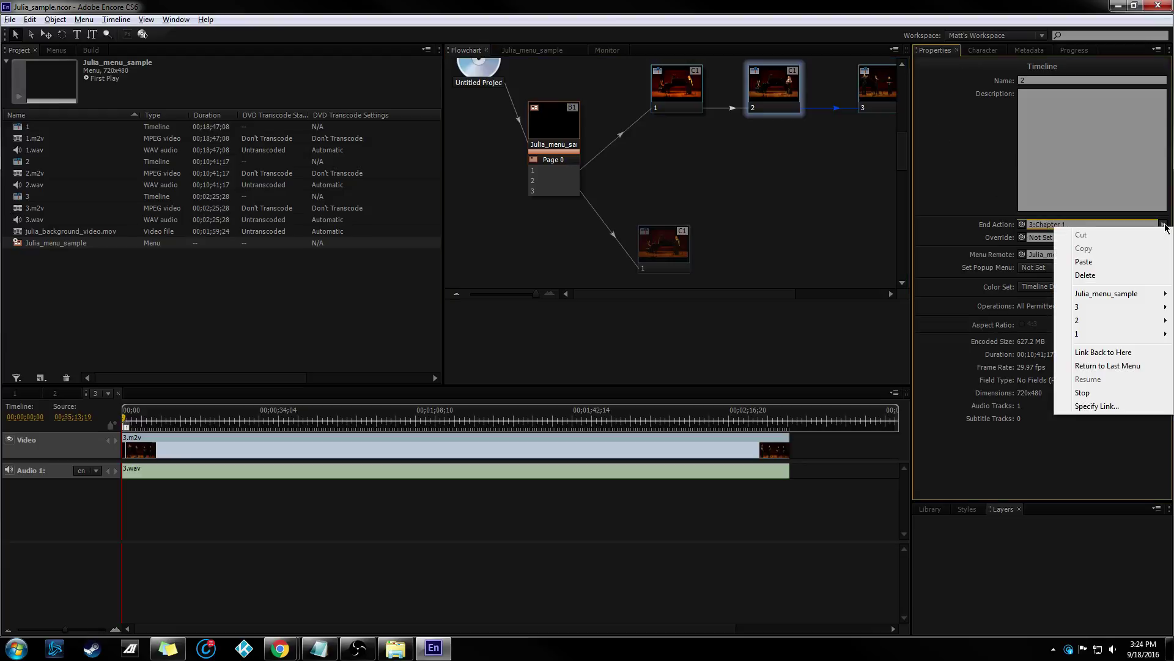
pyautogui.click(1086, 275)
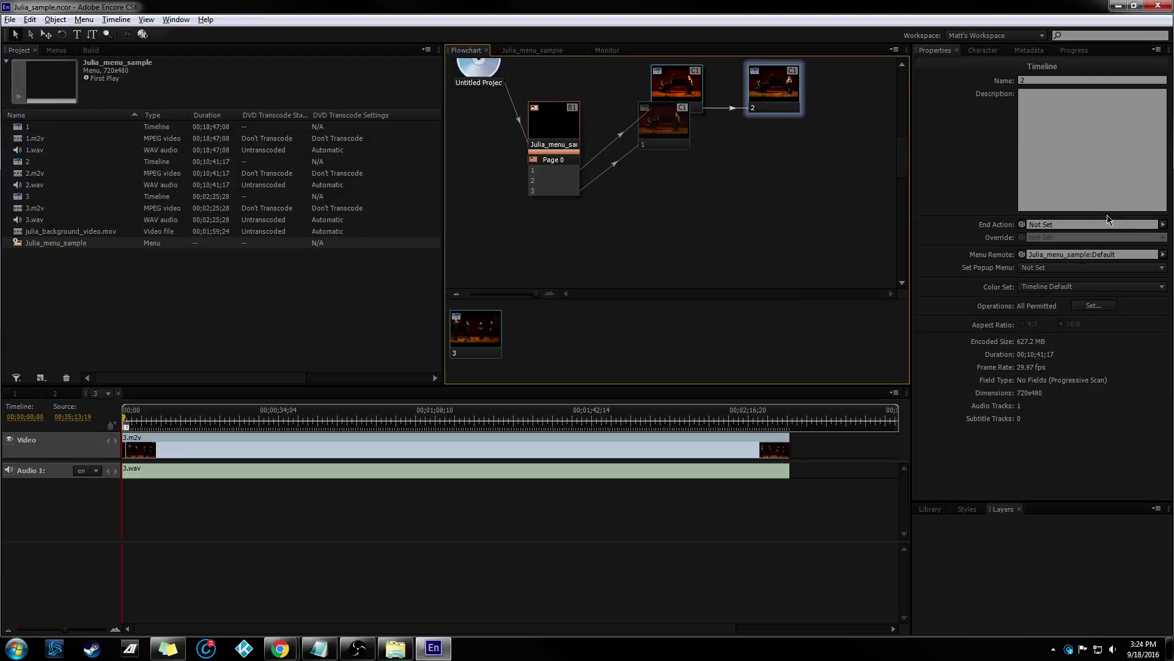
pyautogui.click(1158, 226)
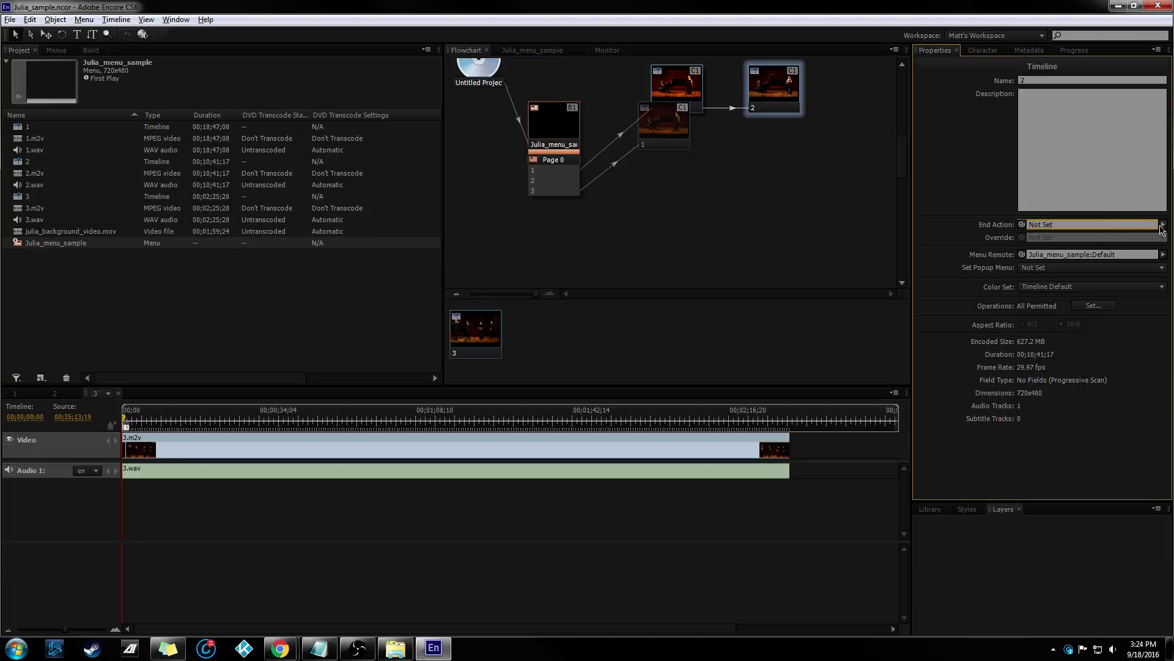
pyautogui.click(1162, 225)
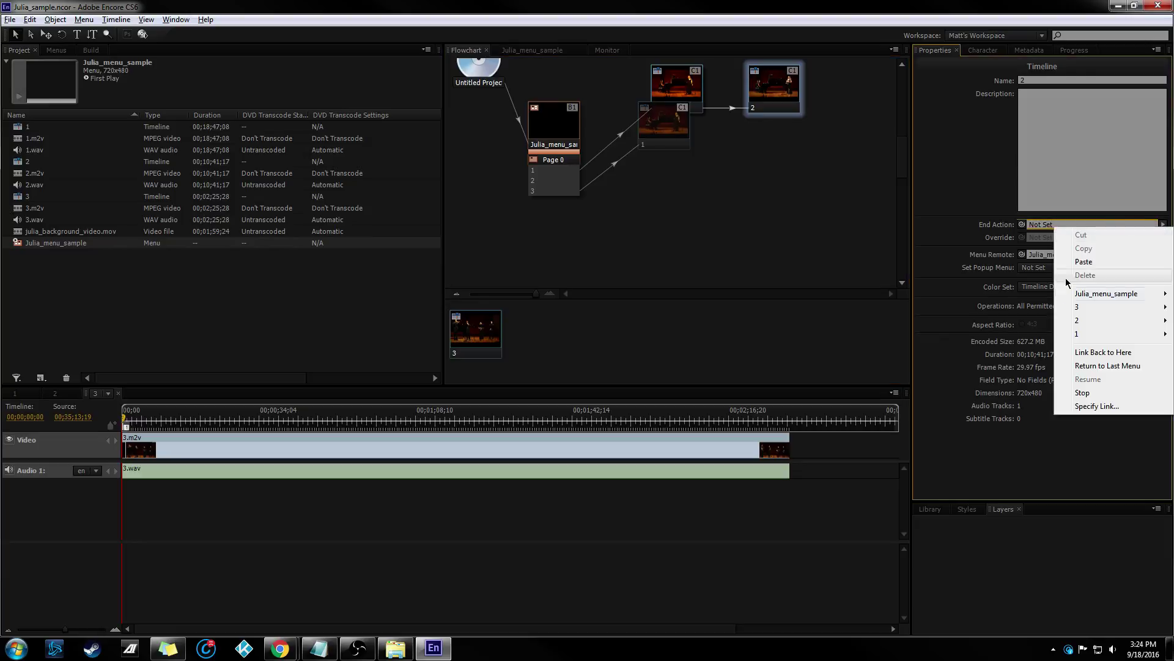
pyautogui.click(785, 153)
# Delete timeline 1's End Action so it no longer leads to timeline 2.
pyautogui.click(671, 90)
pyautogui.click(1162, 225)
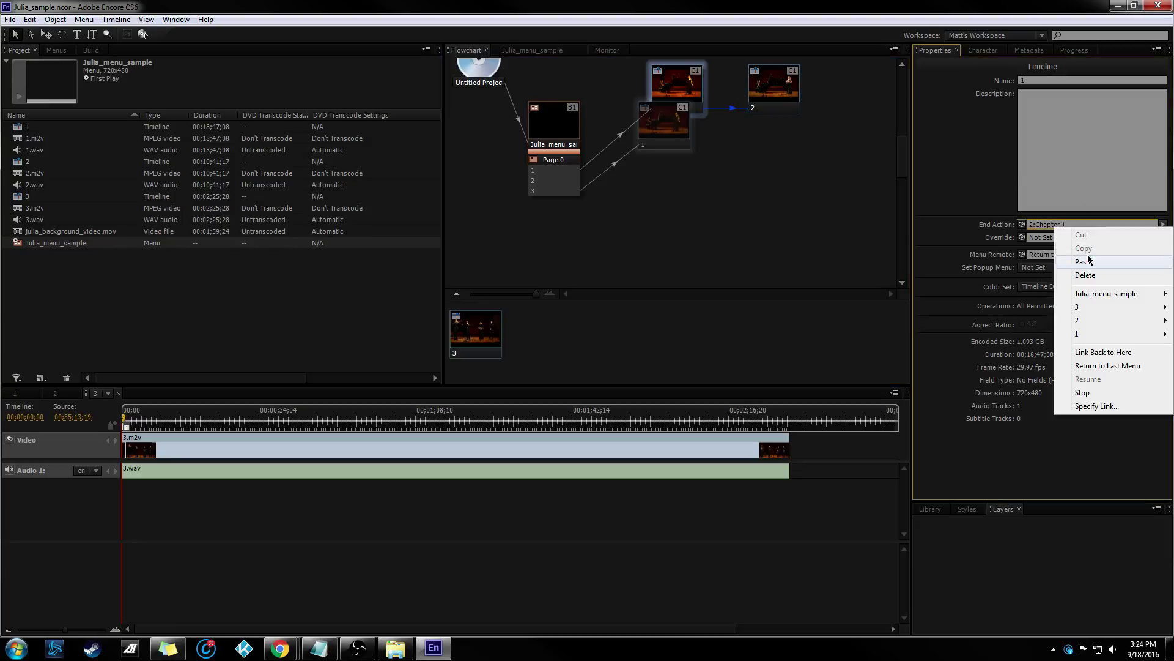
pyautogui.click(1078, 277)
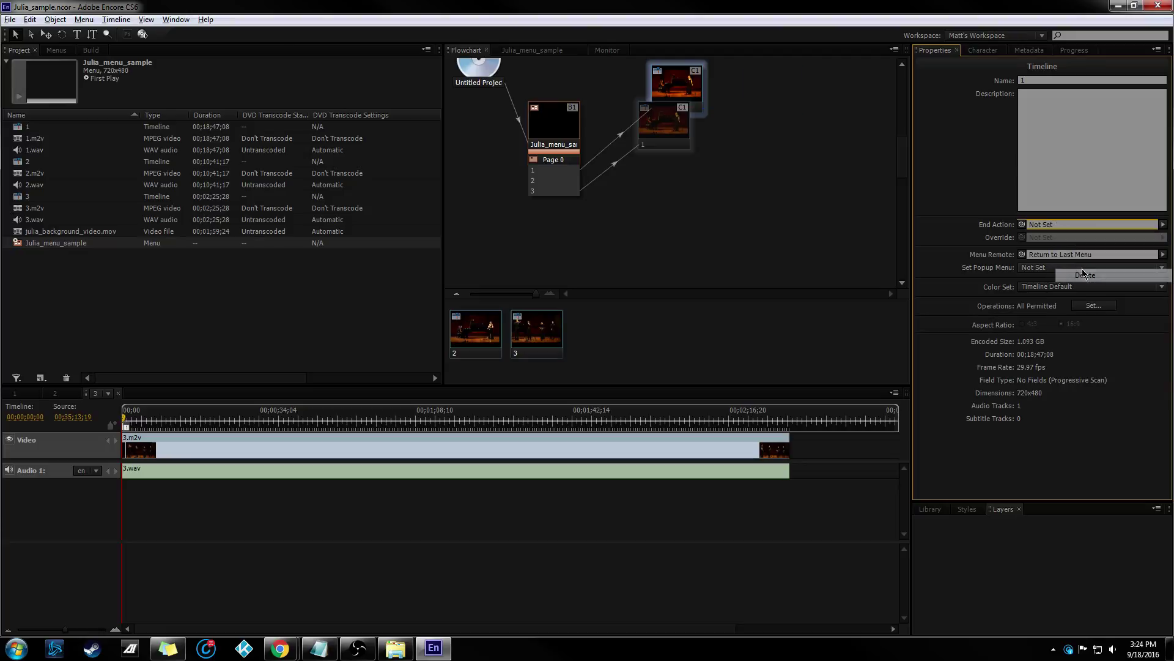
pyautogui.click(661, 146)
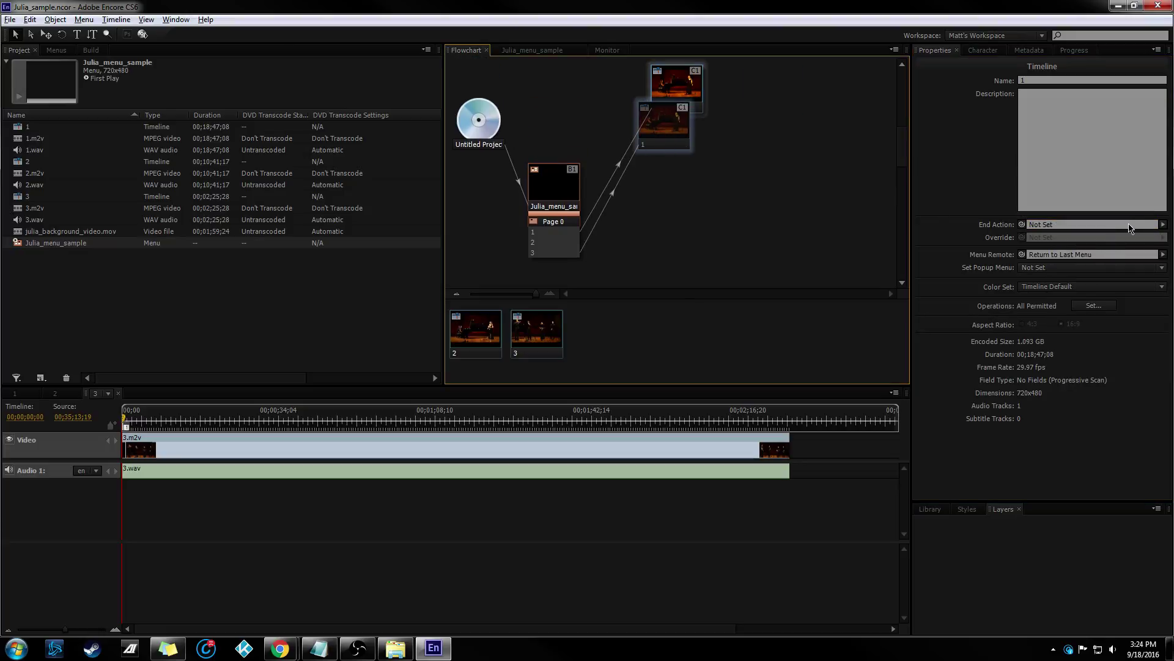
pyautogui.click(1162, 224)
pyautogui.click(722, 197)
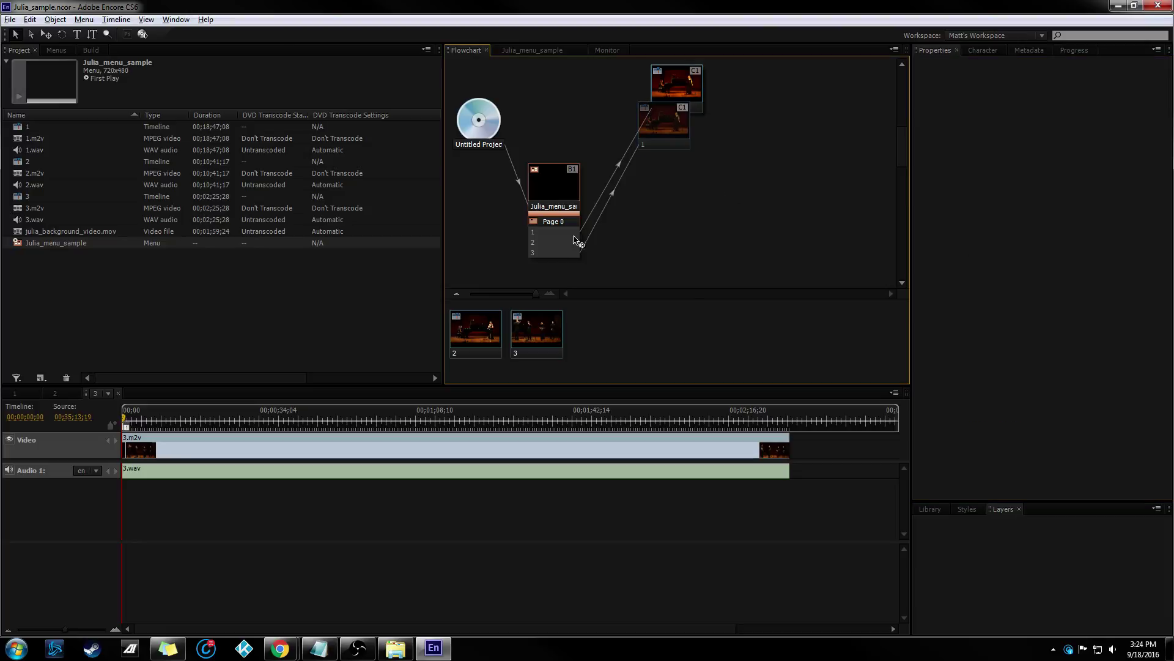
# Delete the link from menu button 3 to timeline 1.
pyautogui.rightClick(545, 255)
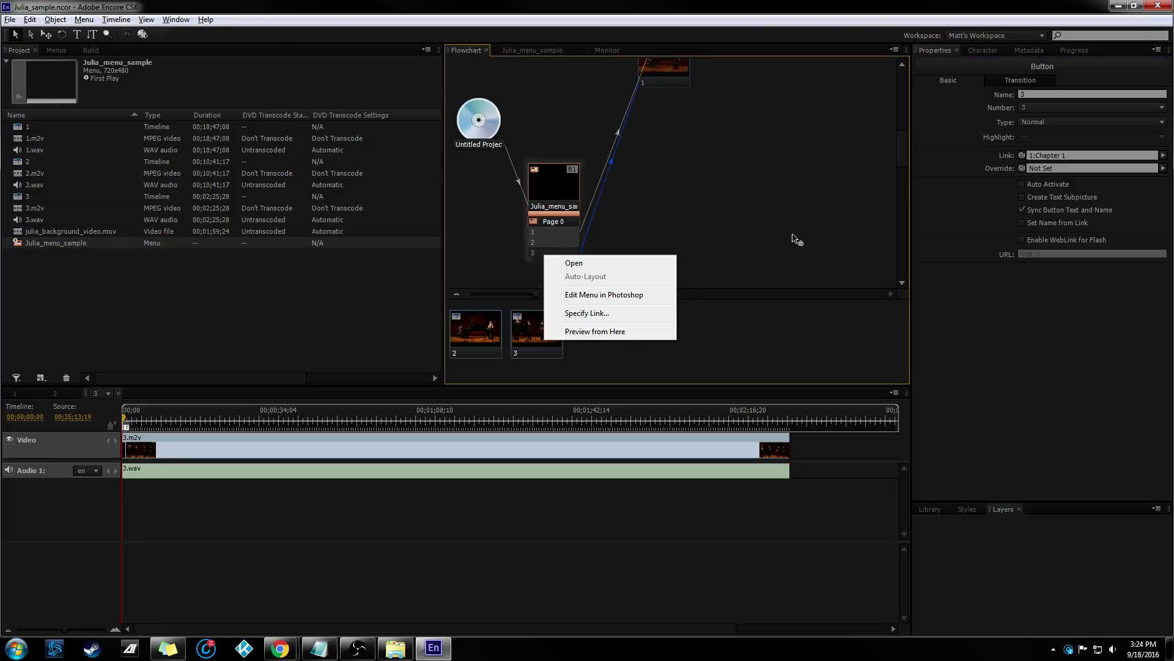
pyautogui.click(558, 254)
pyautogui.click(1163, 155)
pyautogui.moveTo(1102, 227)
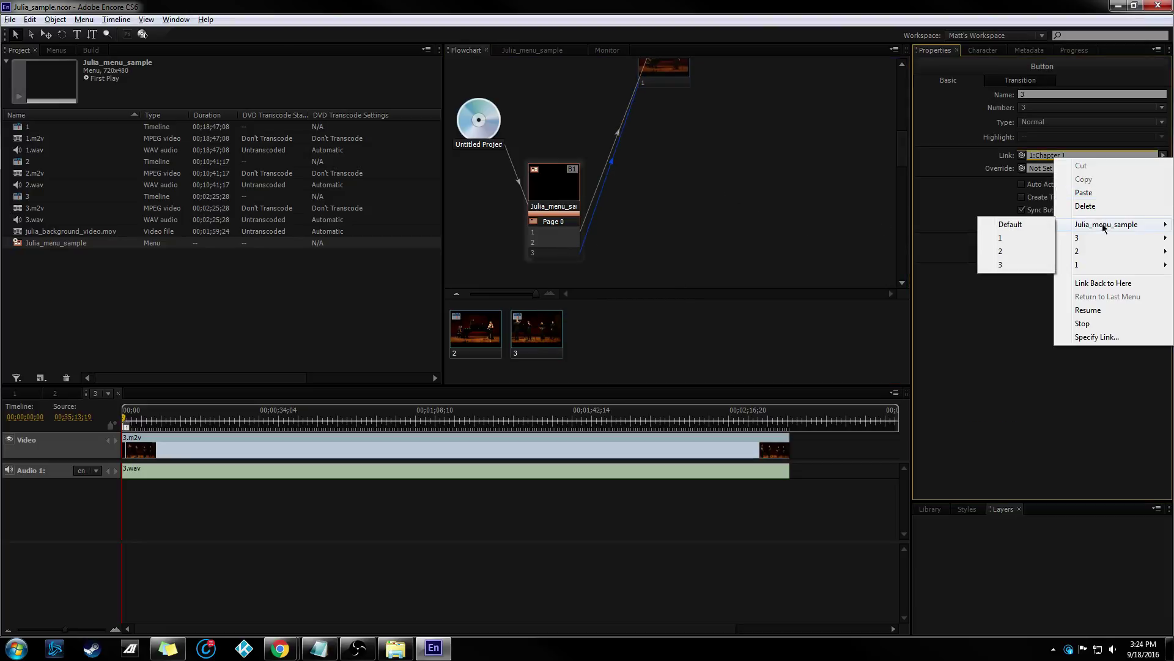
pyautogui.click(1085, 206)
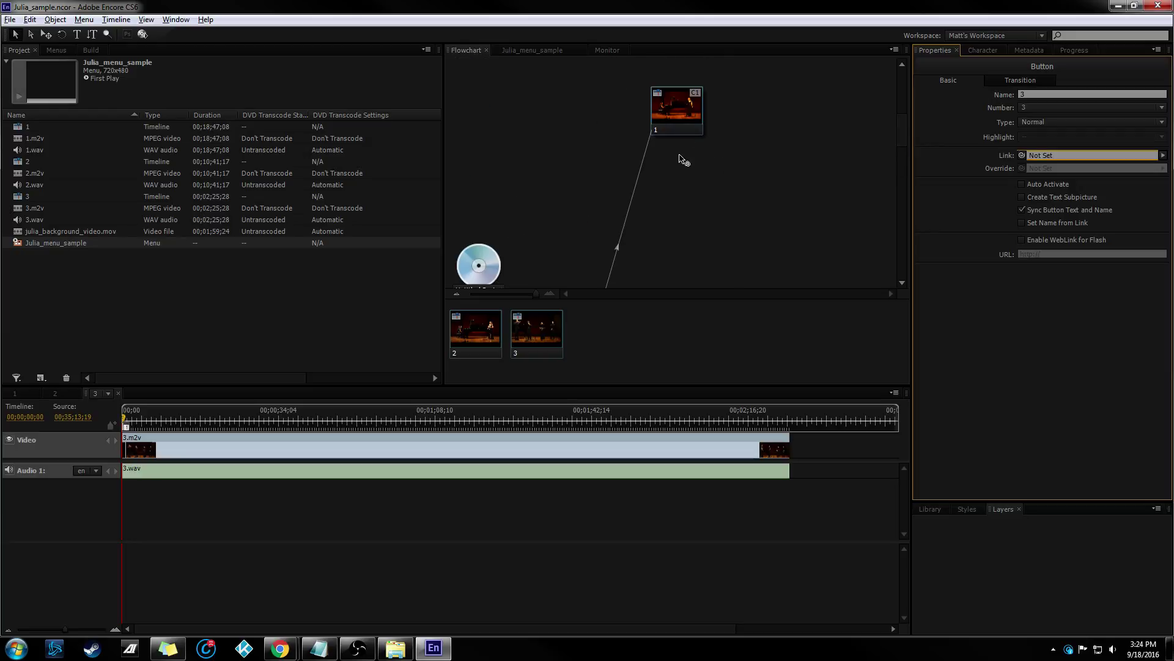
# In the flowchart, link menu button 2 to timeline 2 and menu button 3 to timeline 3.
pyautogui.scroll(-3, 681, 161)
pyautogui.click(541, 173)
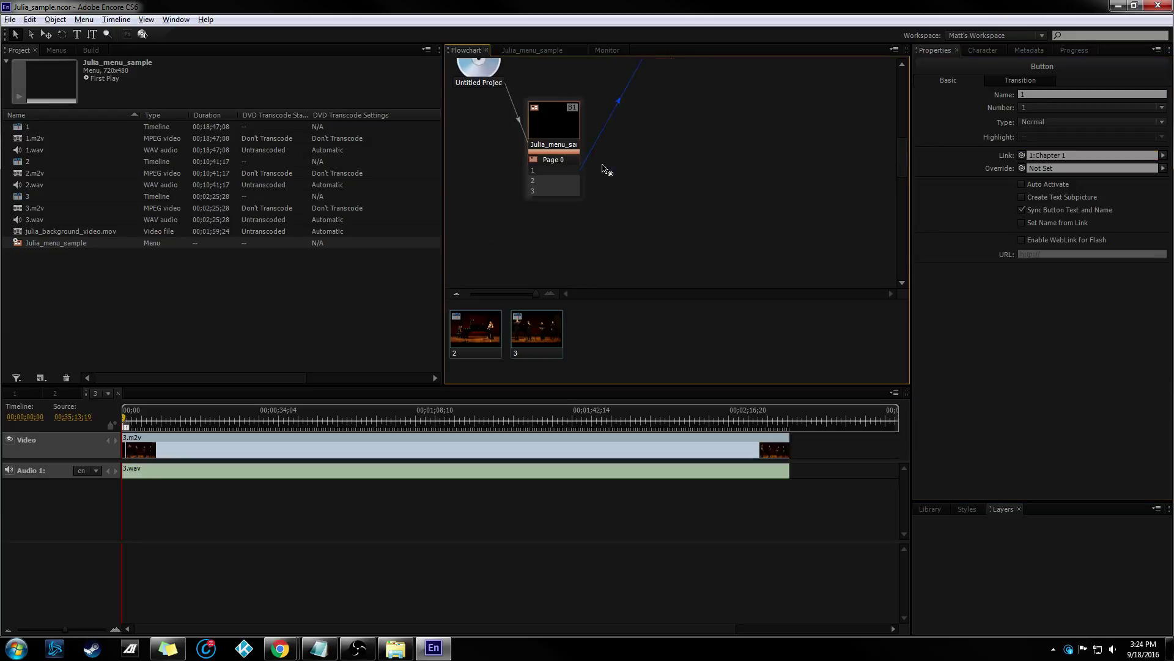
pyautogui.moveTo(556, 184); pyautogui.dragTo(479, 342)
pyautogui.moveTo(549, 192); pyautogui.dragTo(479, 336)
pyautogui.scroll(2, 691, 212)
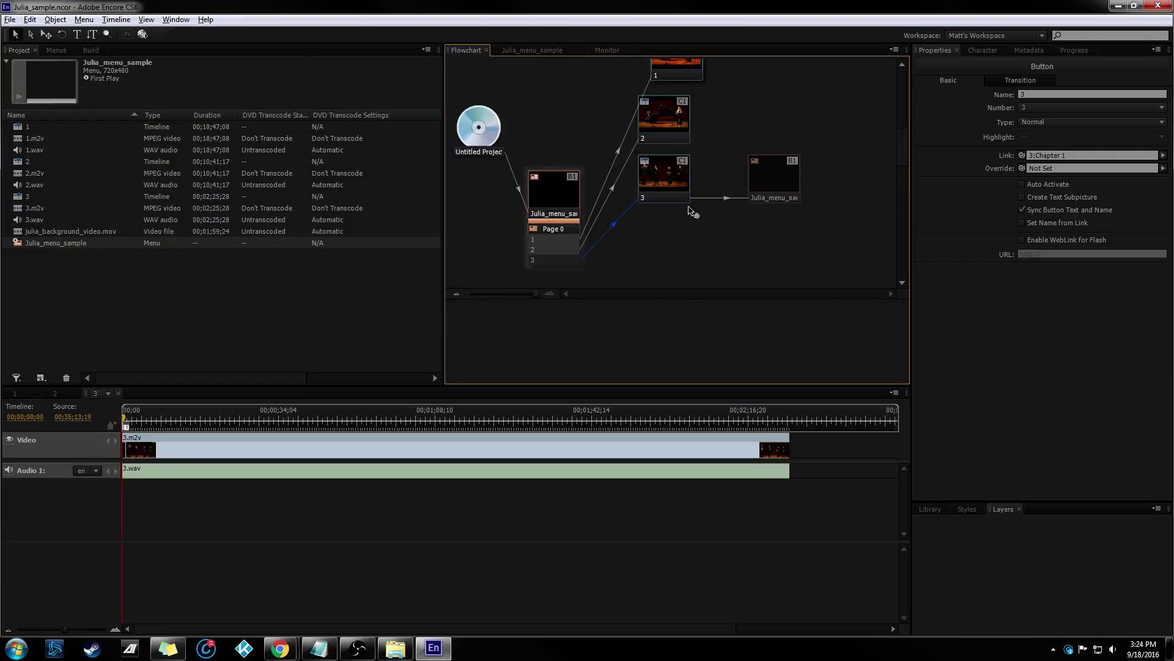
# Link the end actions of timelines 2 and 1 back to the Julia_menu_sample menu in the flowchart.
pyautogui.scroll(-1, 769, 231)
pyautogui.click(678, 125)
pyautogui.moveTo(564, 195)
pyautogui.moveTo(563, 197); pyautogui.dragTo(563, 198)
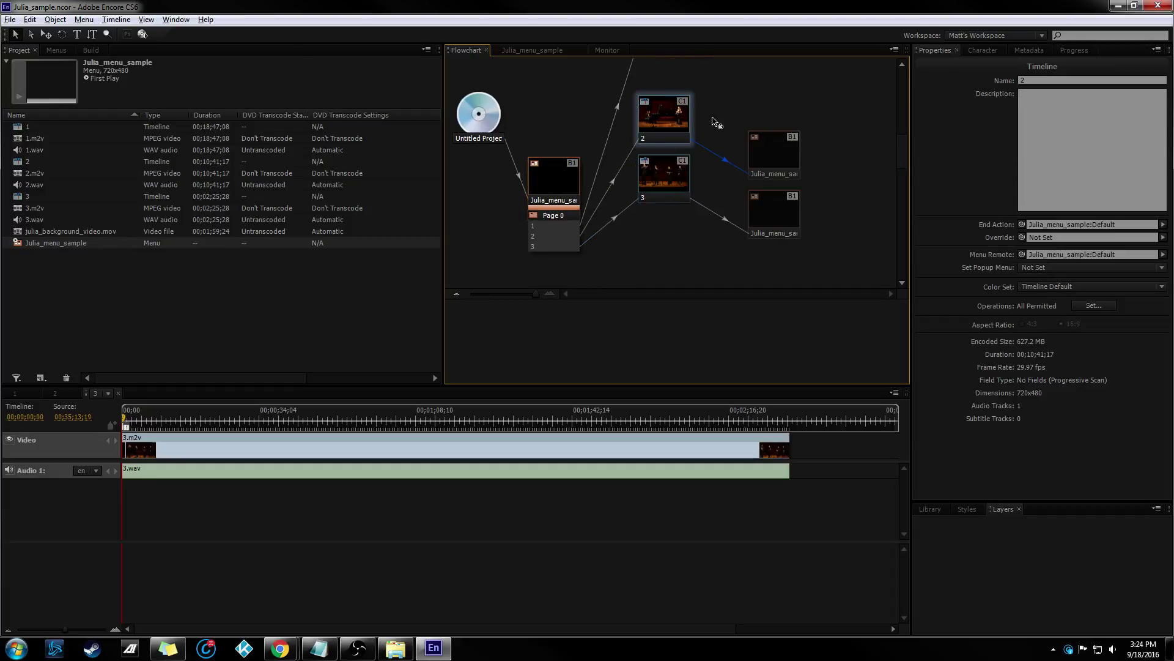
pyautogui.scroll(1, 704, 125)
pyautogui.moveTo(678, 69); pyautogui.dragTo(562, 251)
pyautogui.scroll(-2, 670, 197)
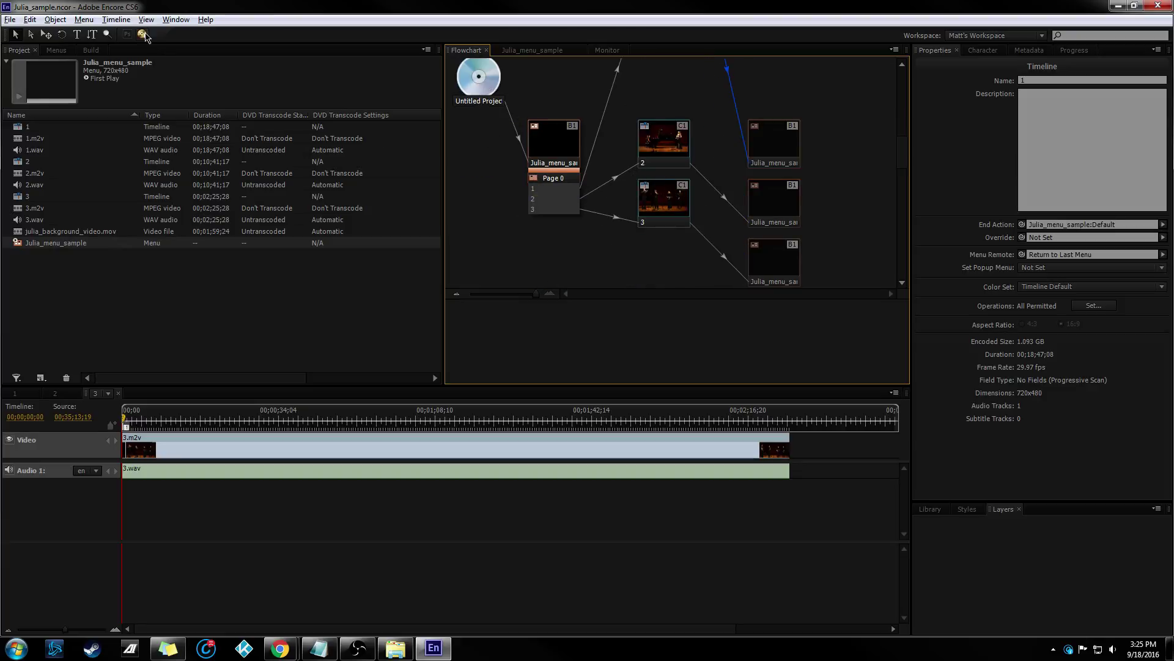
# Preview the project's motion menu, and check the menu's button links in the flowchart.
pyautogui.click(143, 35)
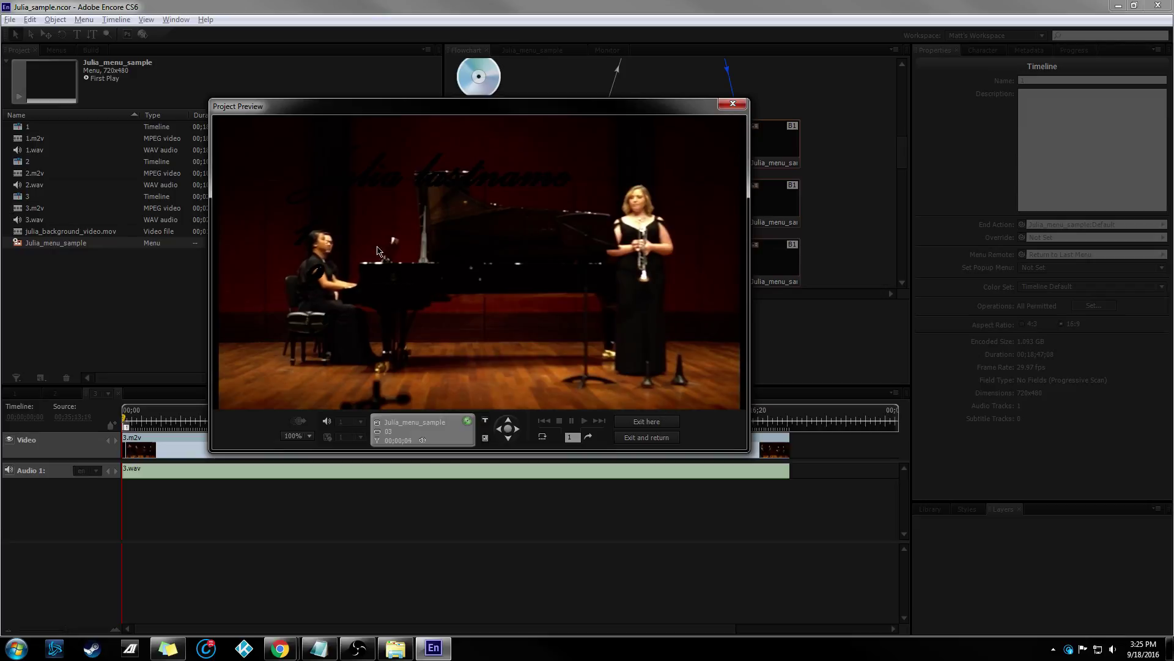
pyautogui.click(733, 105)
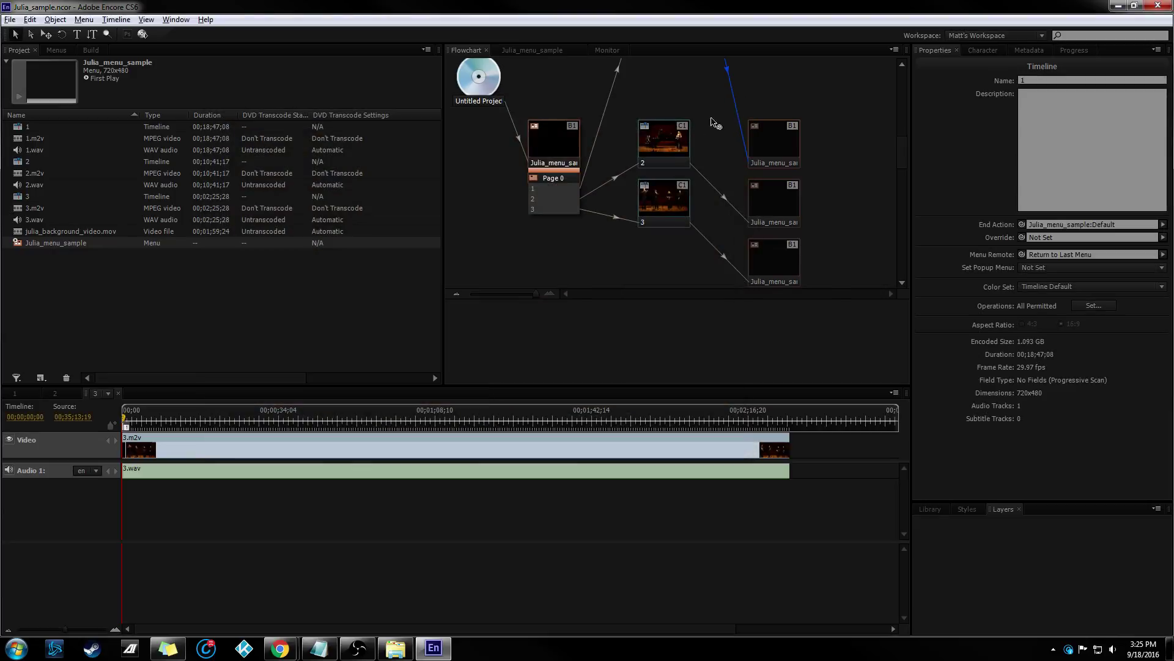
pyautogui.click(570, 196)
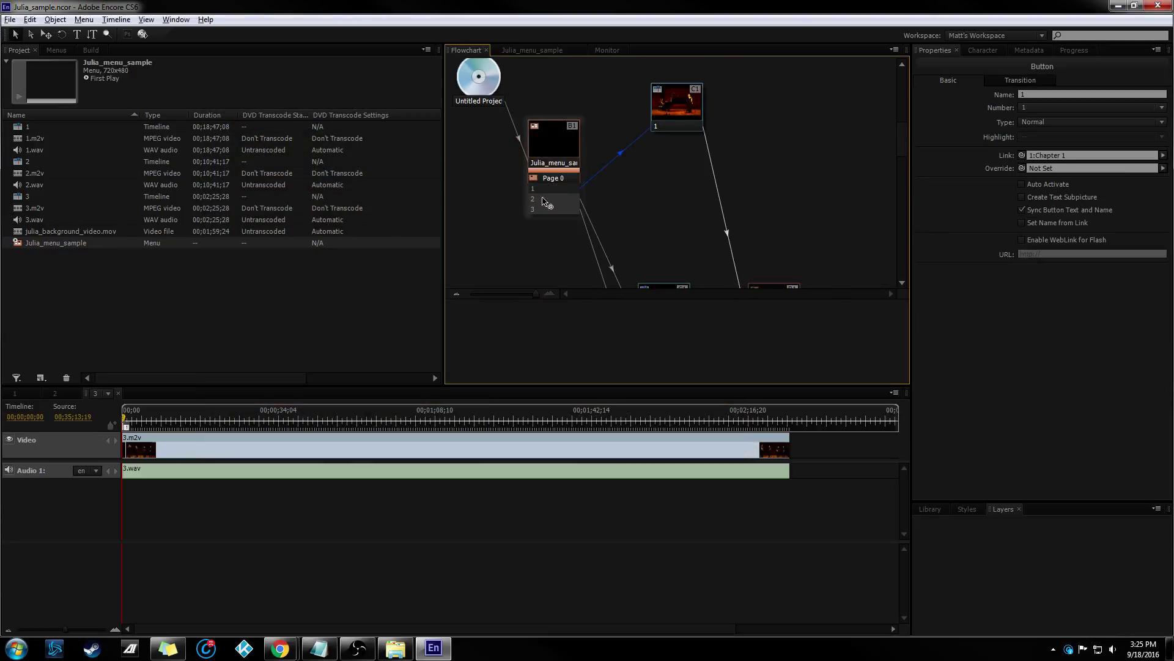
pyautogui.rightClick(553, 147)
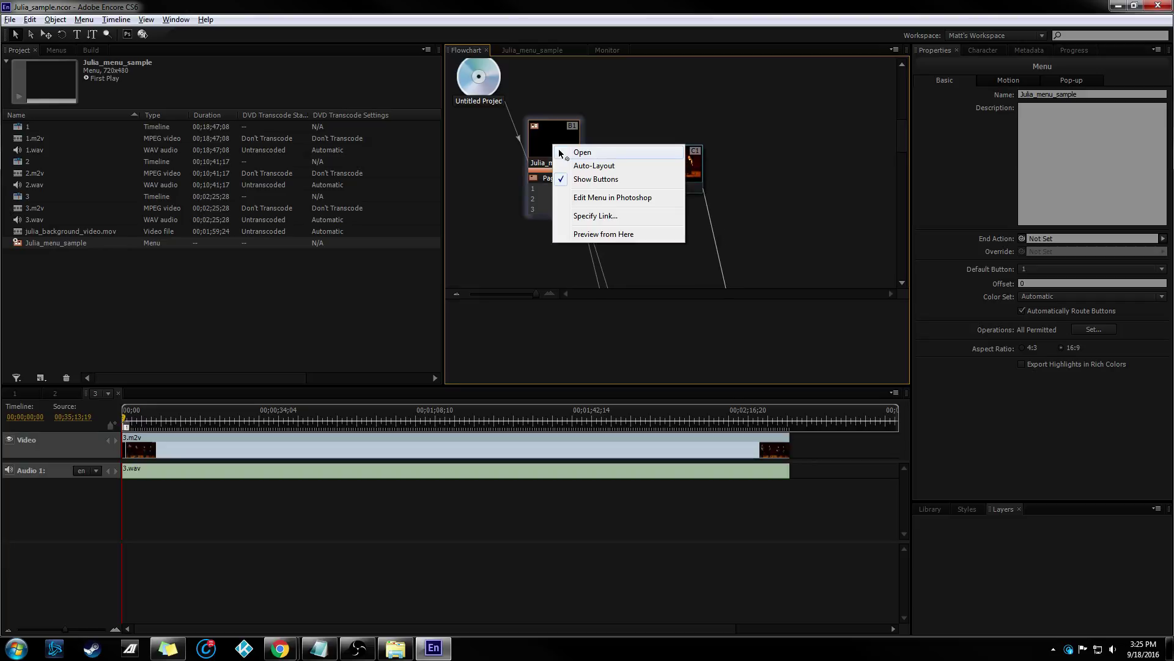
pyautogui.click(536, 255)
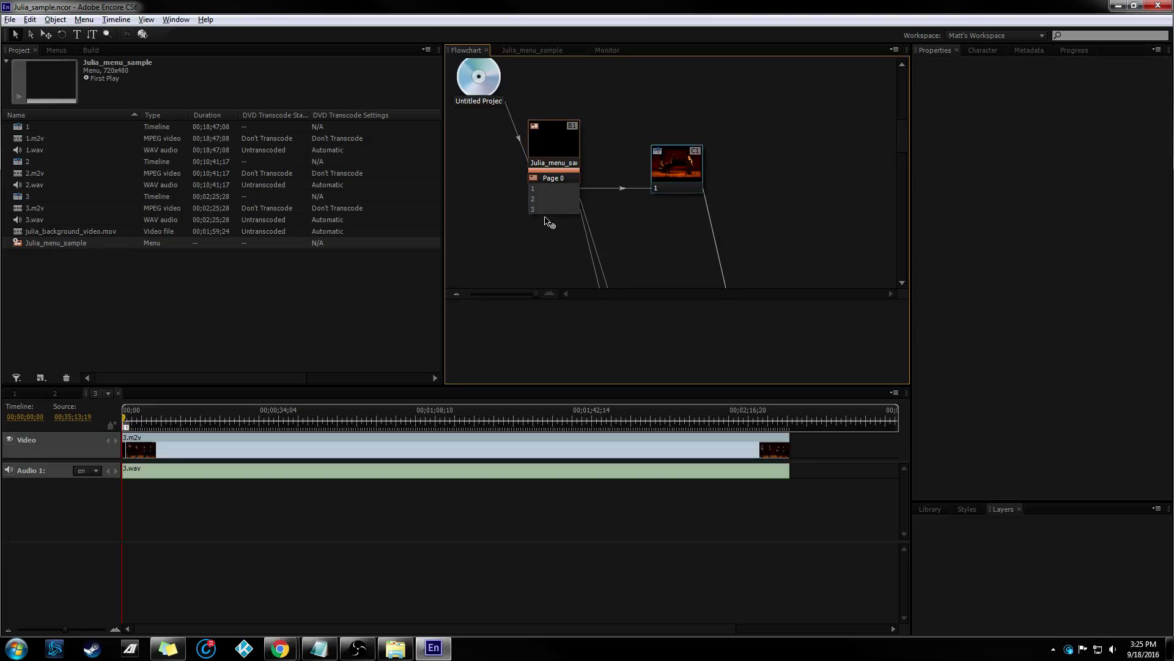
# Examine the flowchart links between the menu's buttons and the timelines, checking where button 1 leads.
pyautogui.scroll(-2, 627, 155)
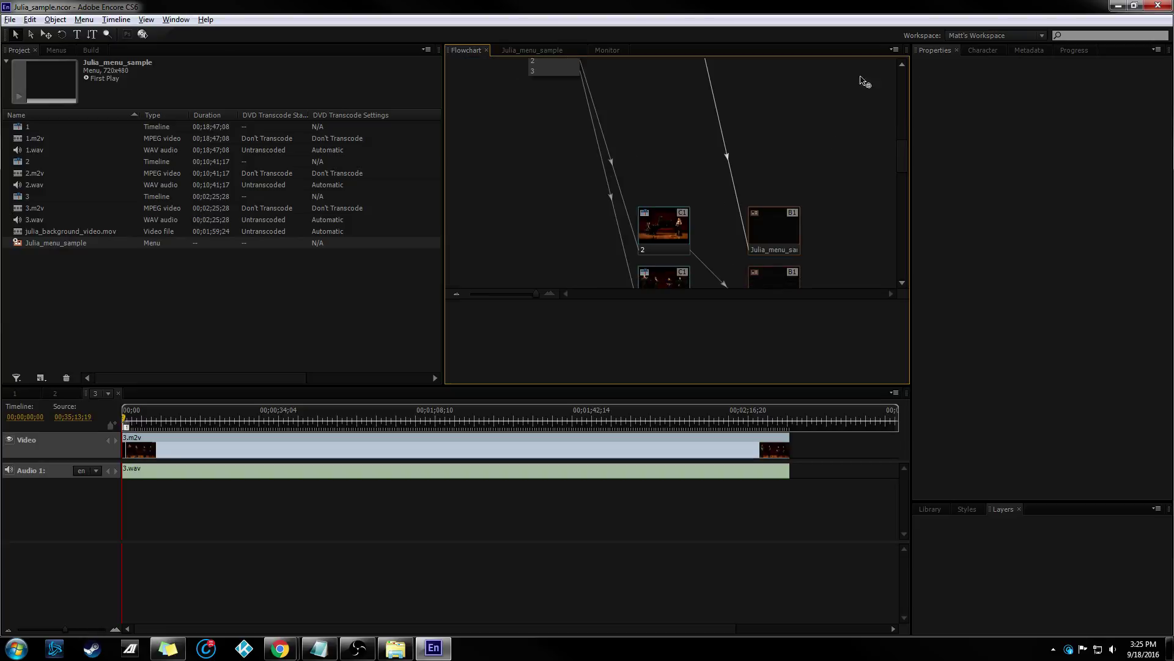
pyautogui.scroll(2, 622, 140)
pyautogui.click(548, 190)
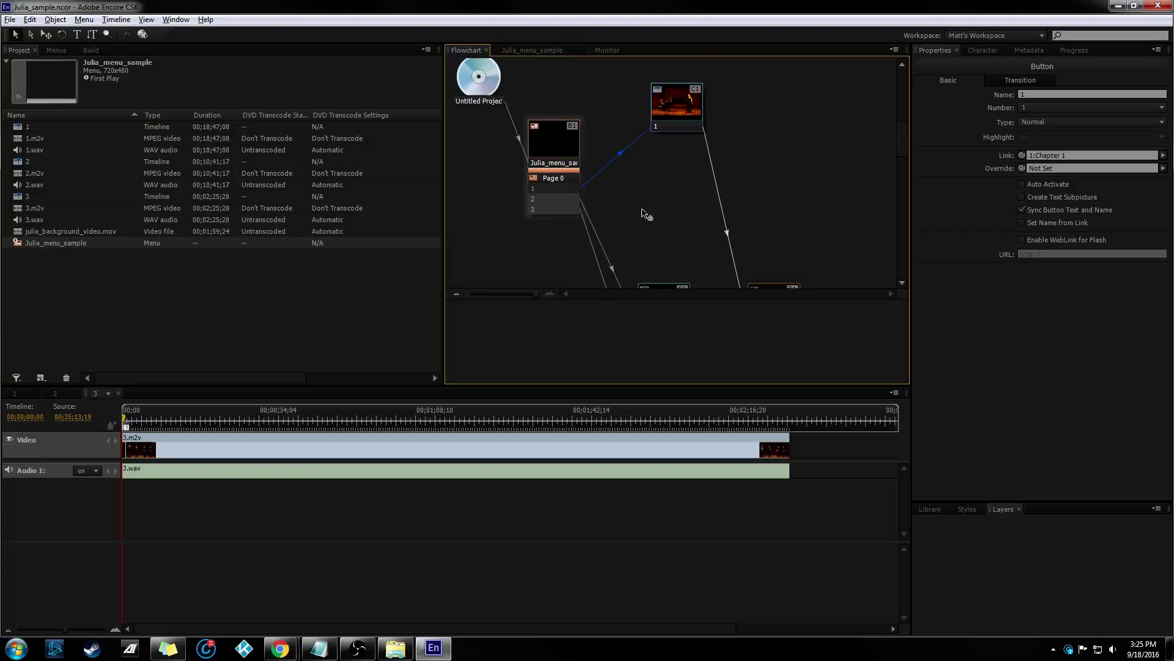
# Inspect the Julia_menu_sample menu's selectable objects and button layers in the menu viewer, and check the monitor.
pyautogui.click(521, 50)
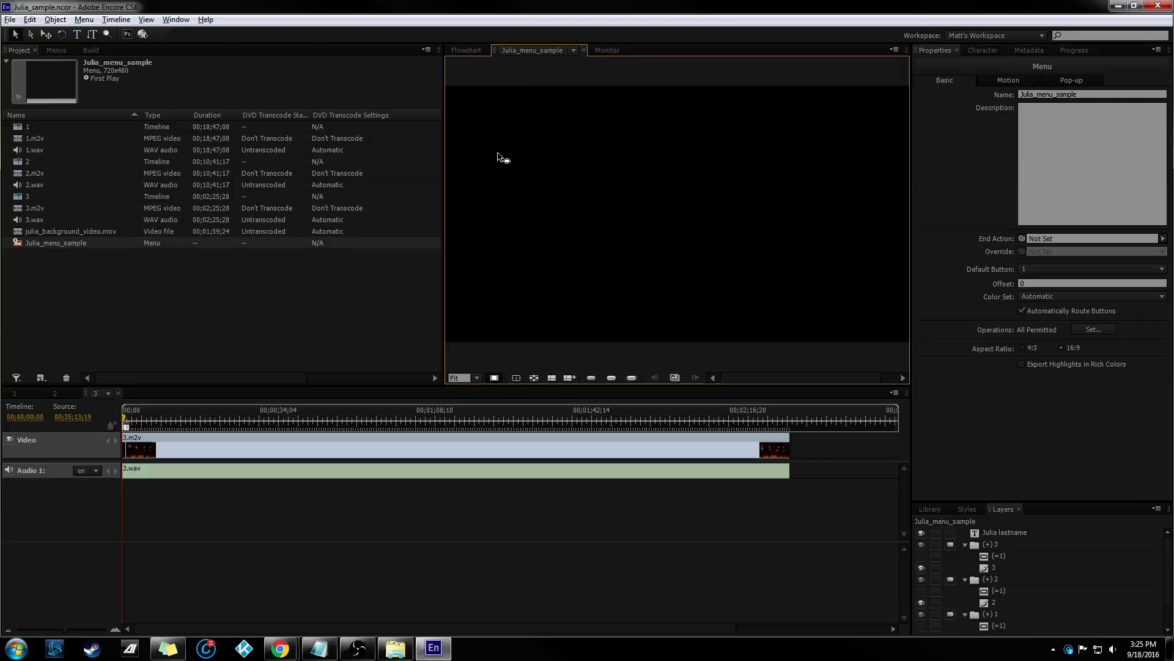
pyautogui.rightClick(509, 181)
pyautogui.moveTo(563, 279)
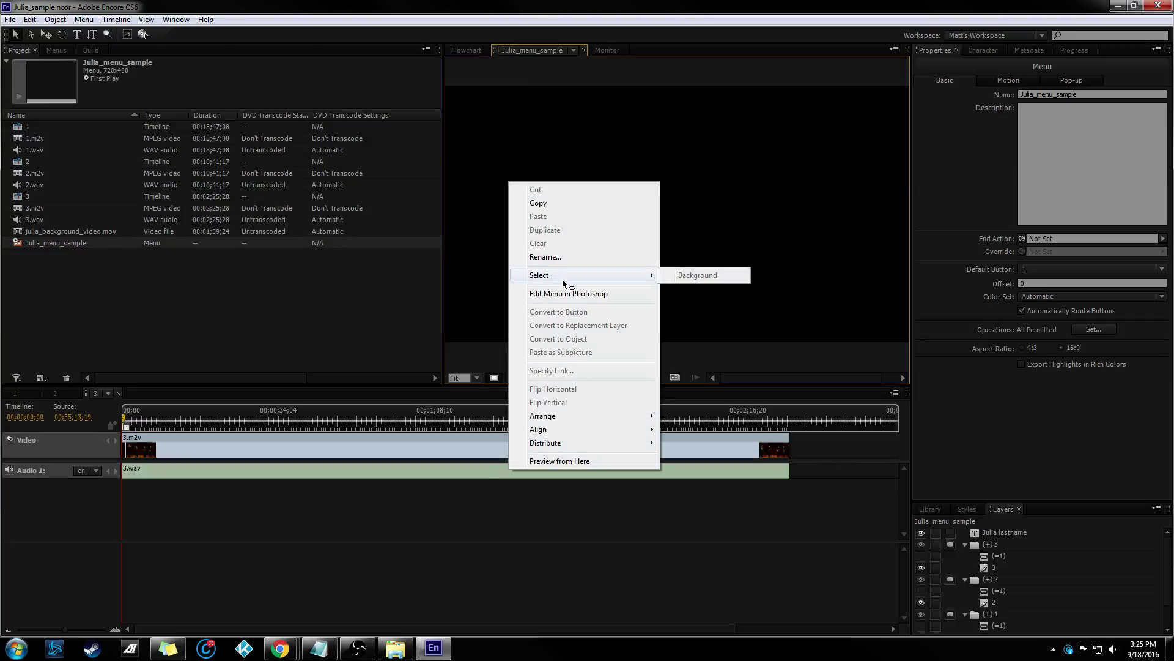
pyautogui.rightClick(497, 175)
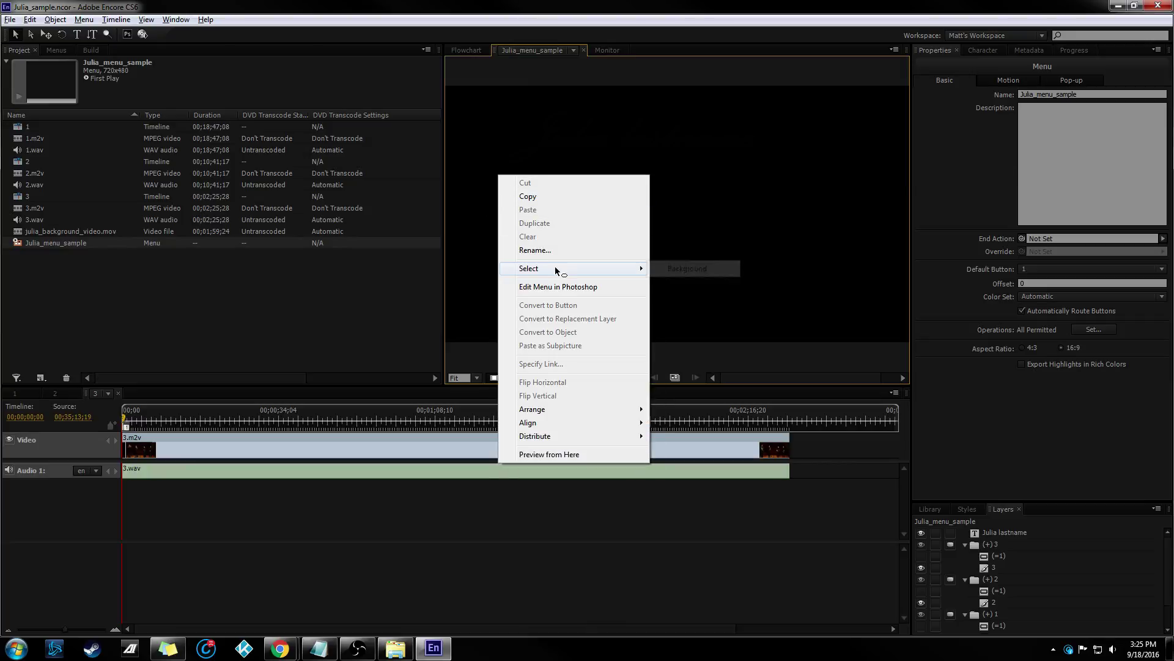
pyautogui.click(486, 238)
pyautogui.rightClick(508, 197)
pyautogui.moveTo(602, 289)
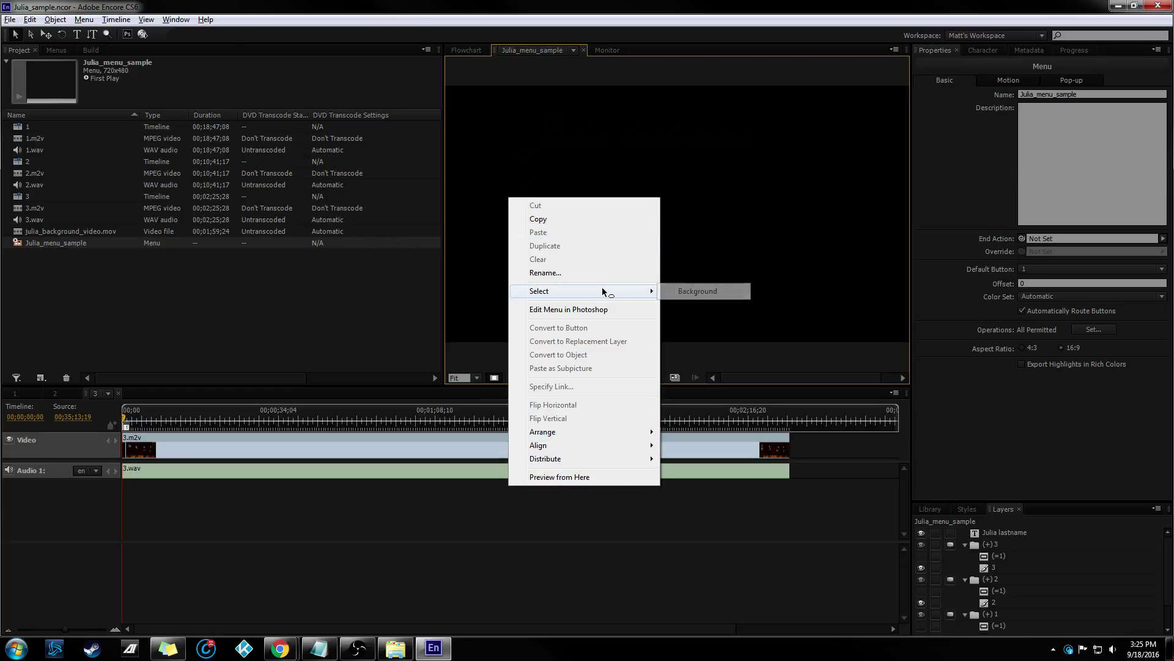
pyautogui.rightClick(501, 287)
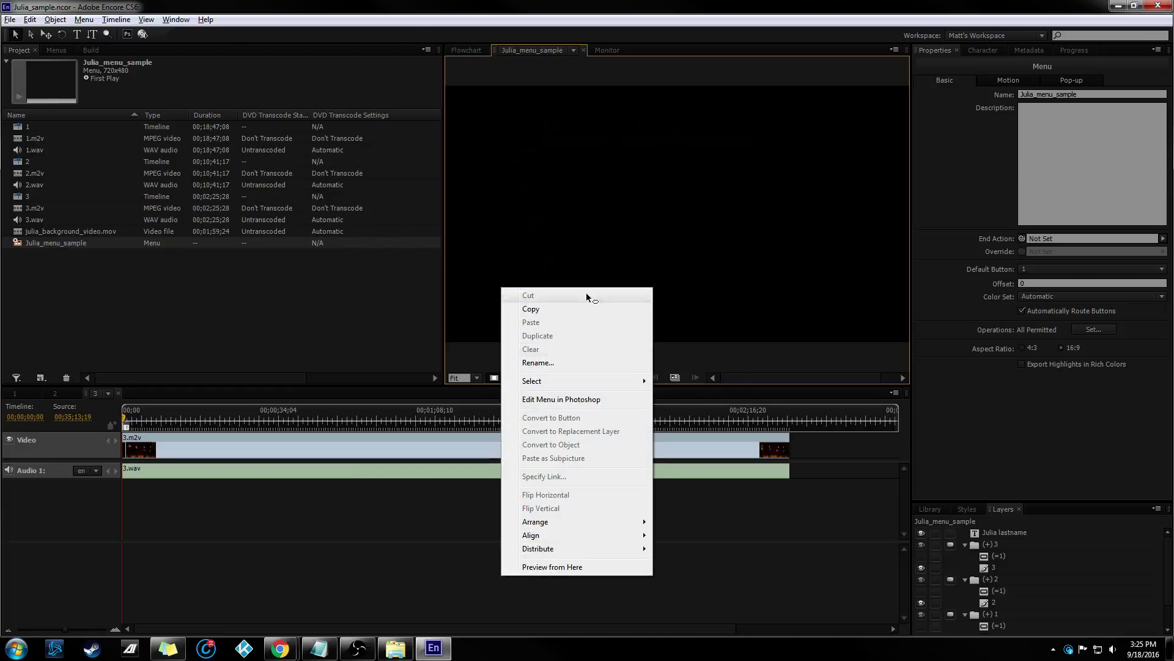
pyautogui.rightClick(531, 264)
pyautogui.moveTo(611, 357)
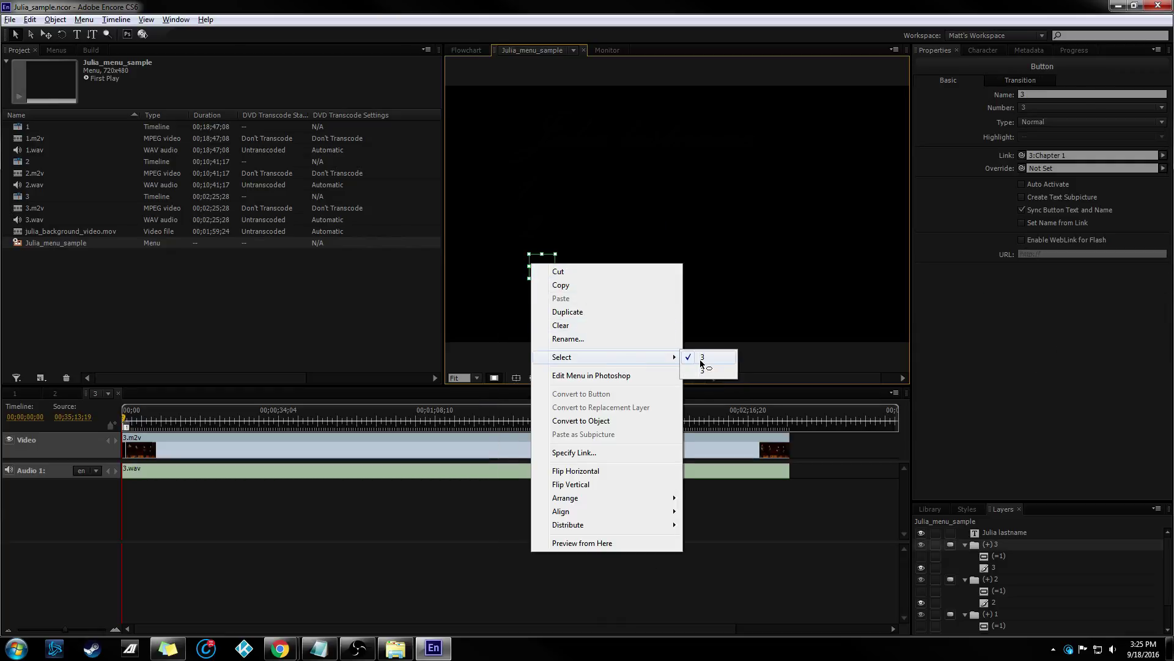
pyautogui.click(1018, 551)
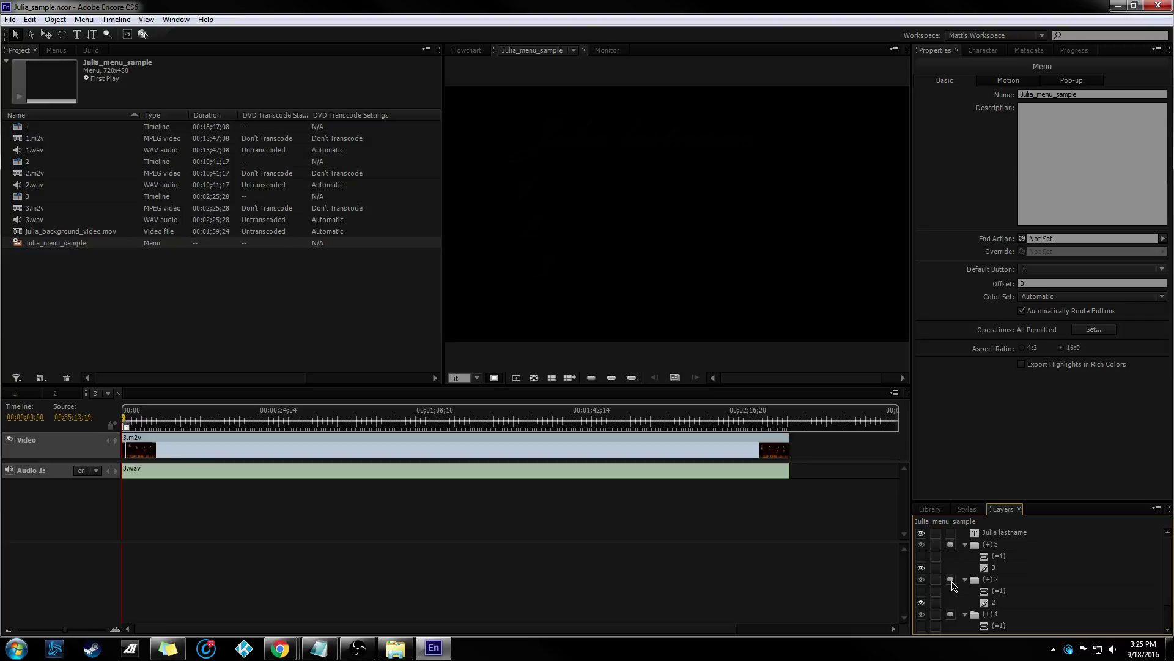
pyautogui.click(606, 52)
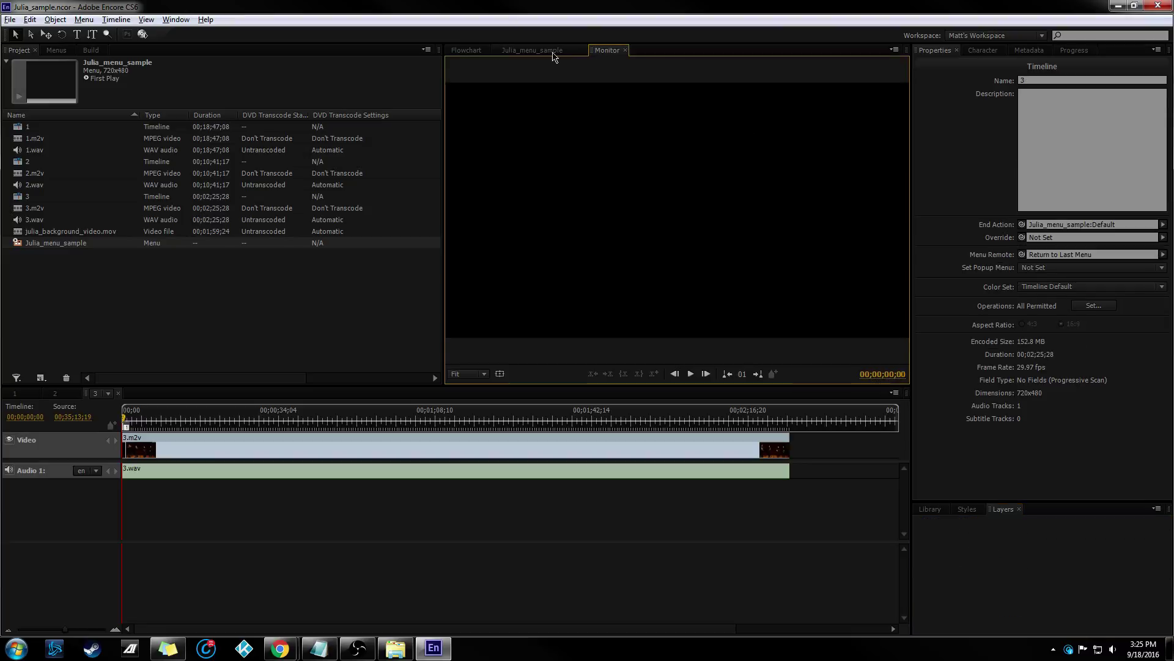
pyautogui.click(552, 53)
# Preview the project from the menu in the flowchart, viewing the preview at 50% and at 100% size.
pyautogui.click(467, 51)
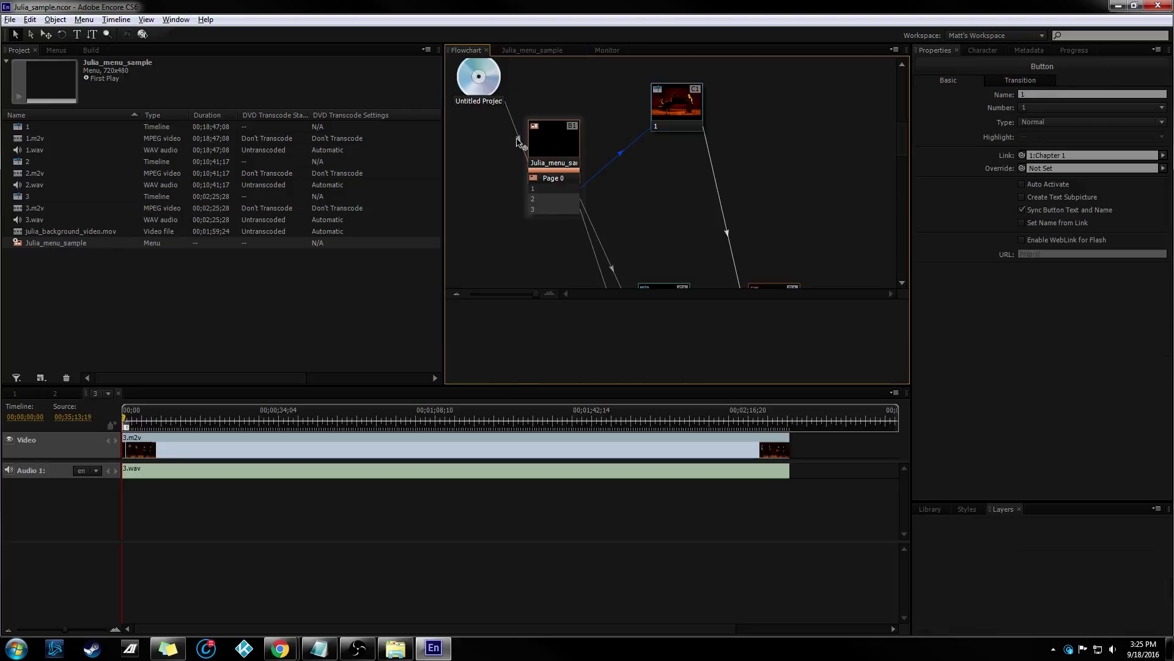
pyautogui.rightClick(570, 147)
pyautogui.click(619, 233)
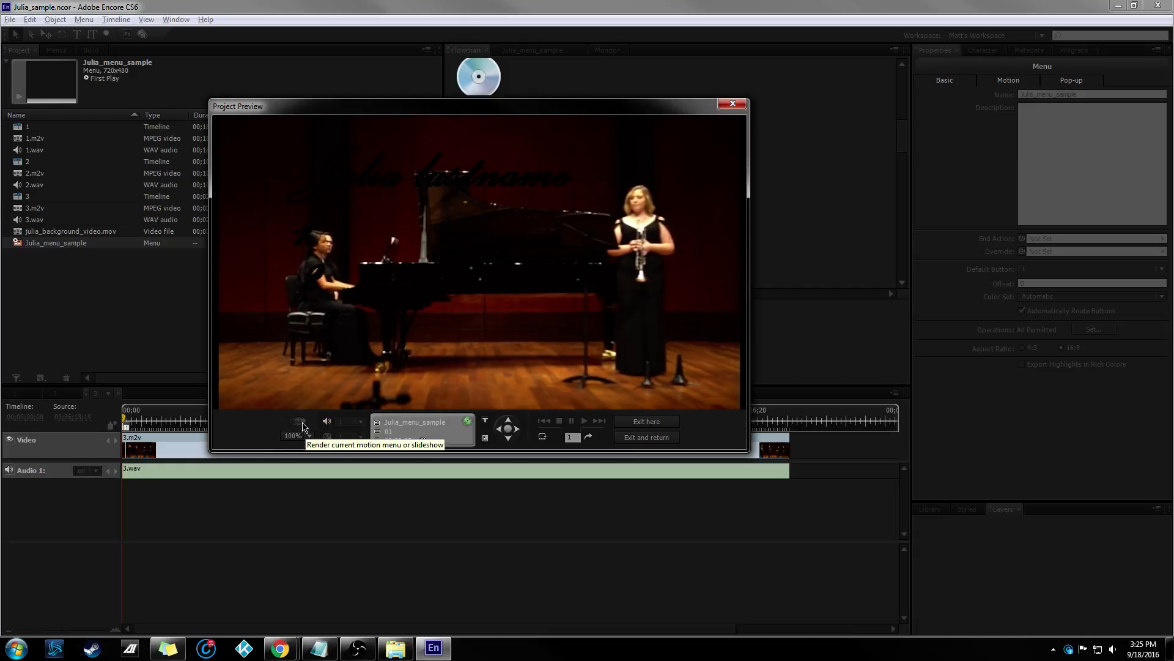
pyautogui.click(304, 434)
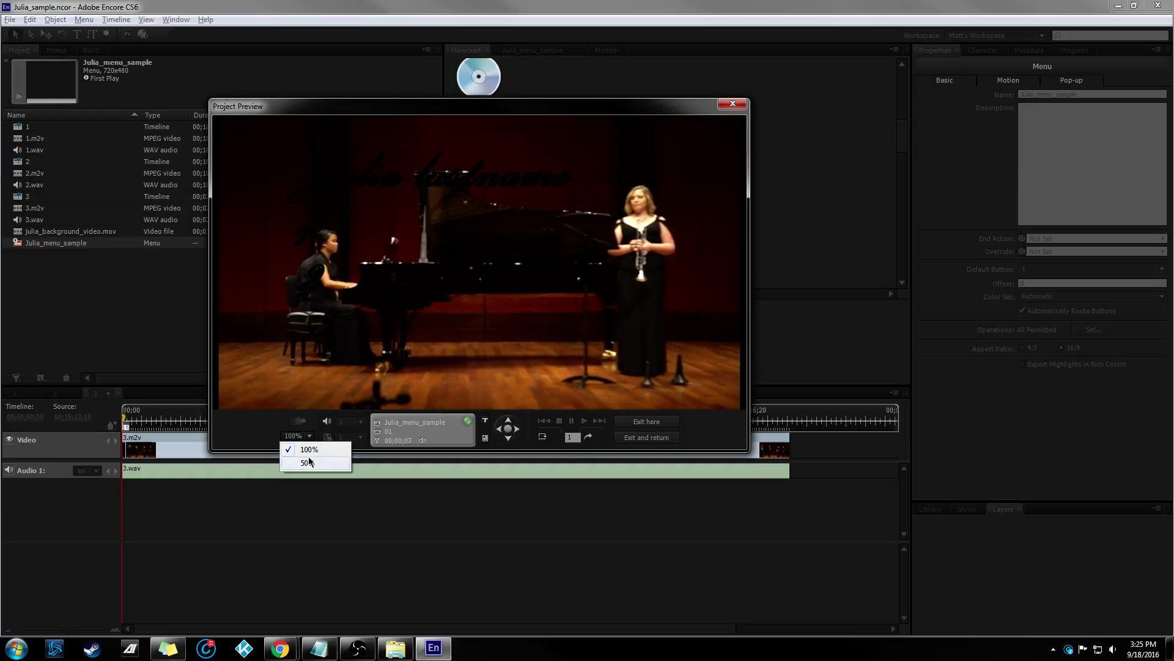
pyautogui.click(309, 460)
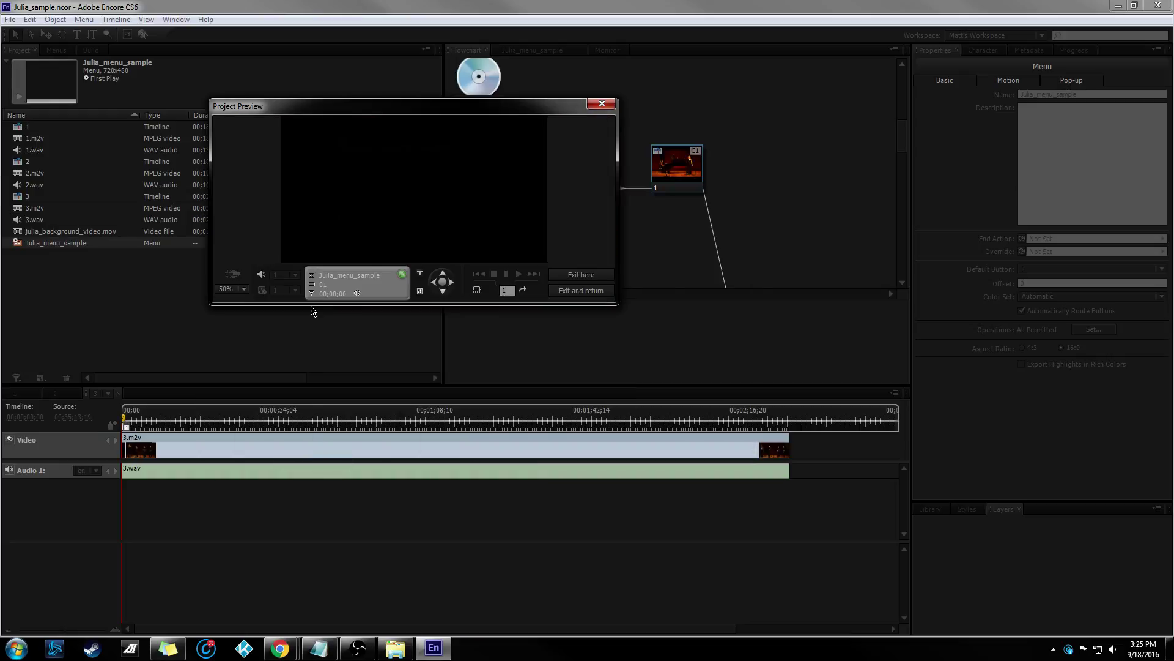
pyautogui.click(239, 288)
pyautogui.click(243, 303)
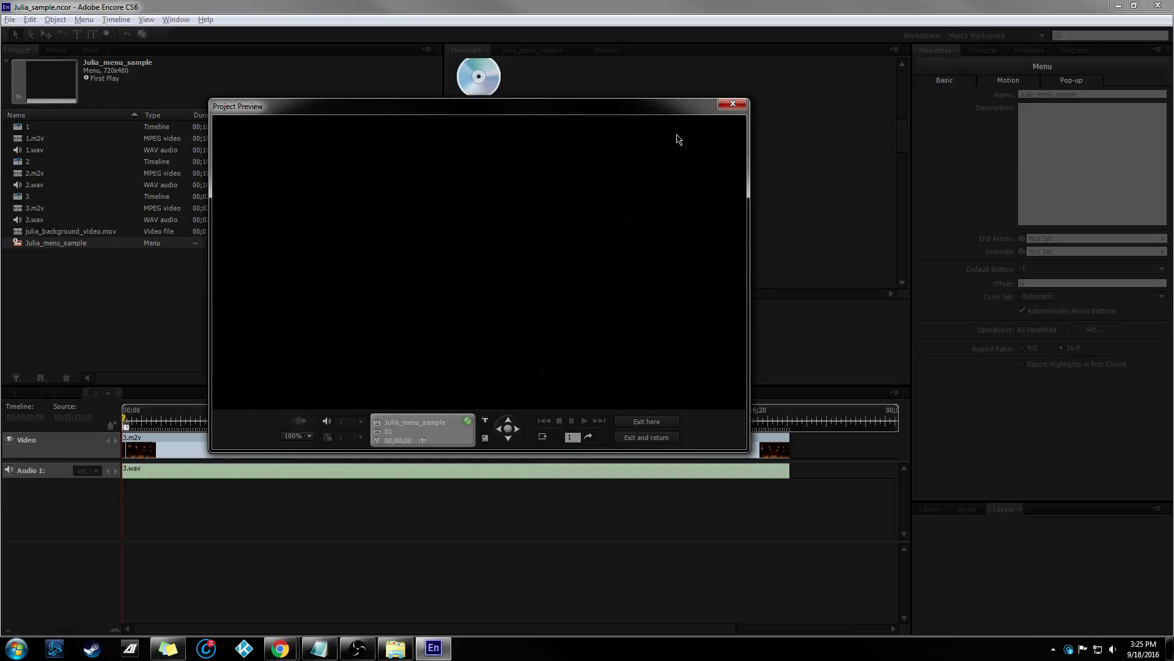
pyautogui.click(733, 105)
# Remove the background video from the menu's motion settings and preview the menu without it.
pyautogui.click(533, 51)
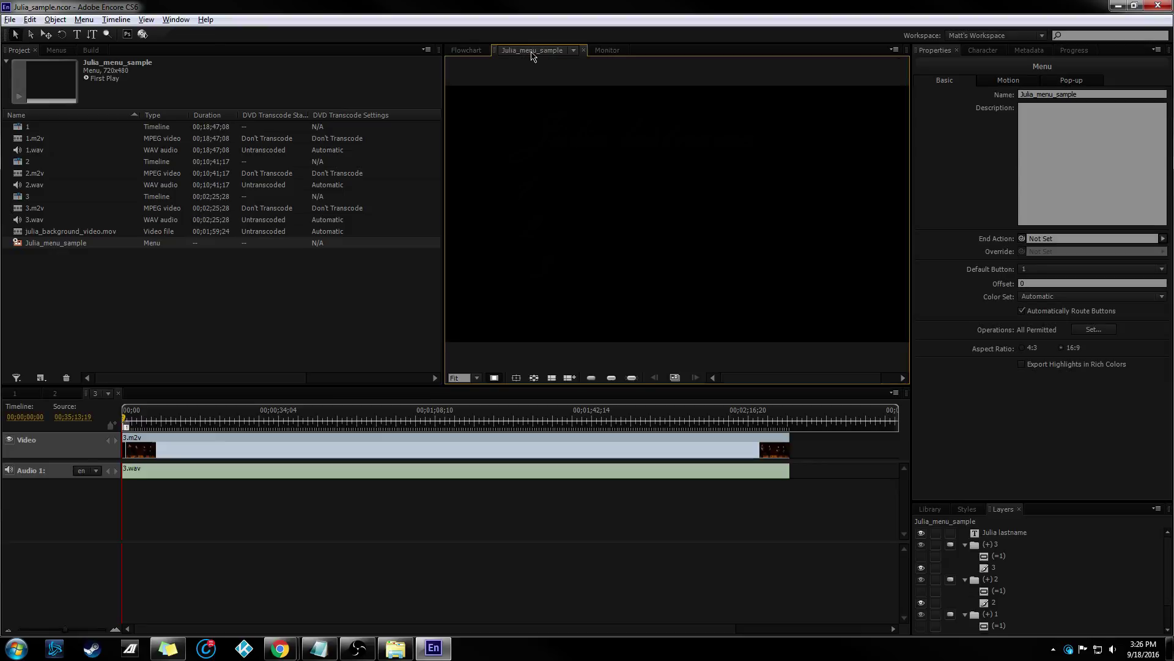
pyautogui.click(1008, 81)
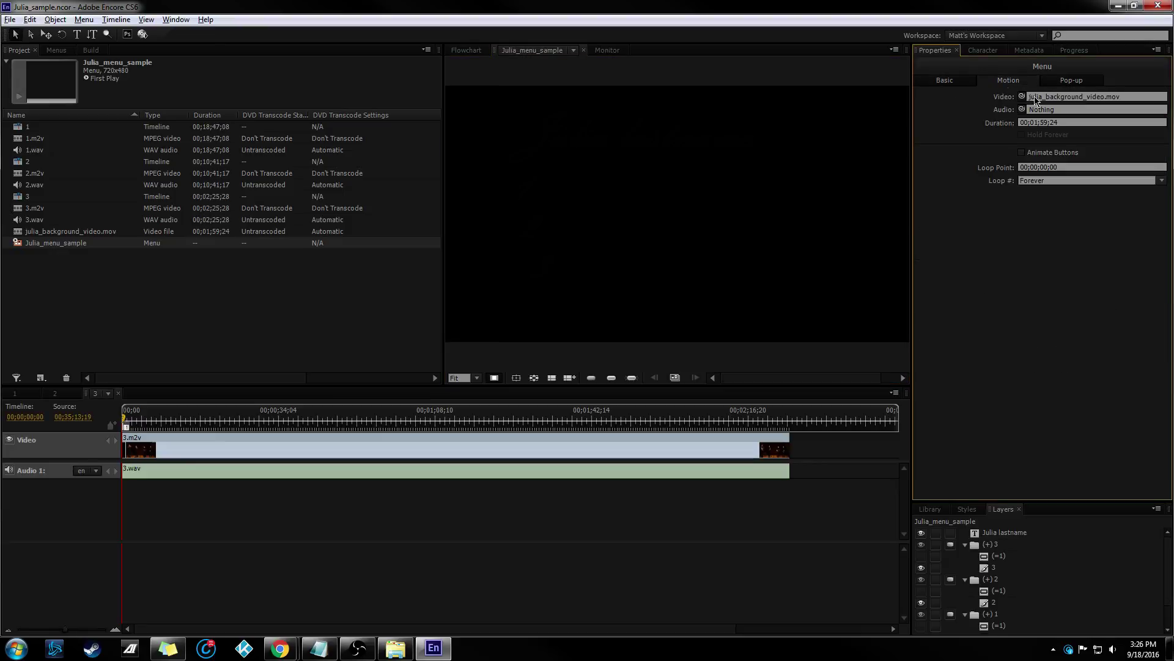
pyautogui.press('Delete')
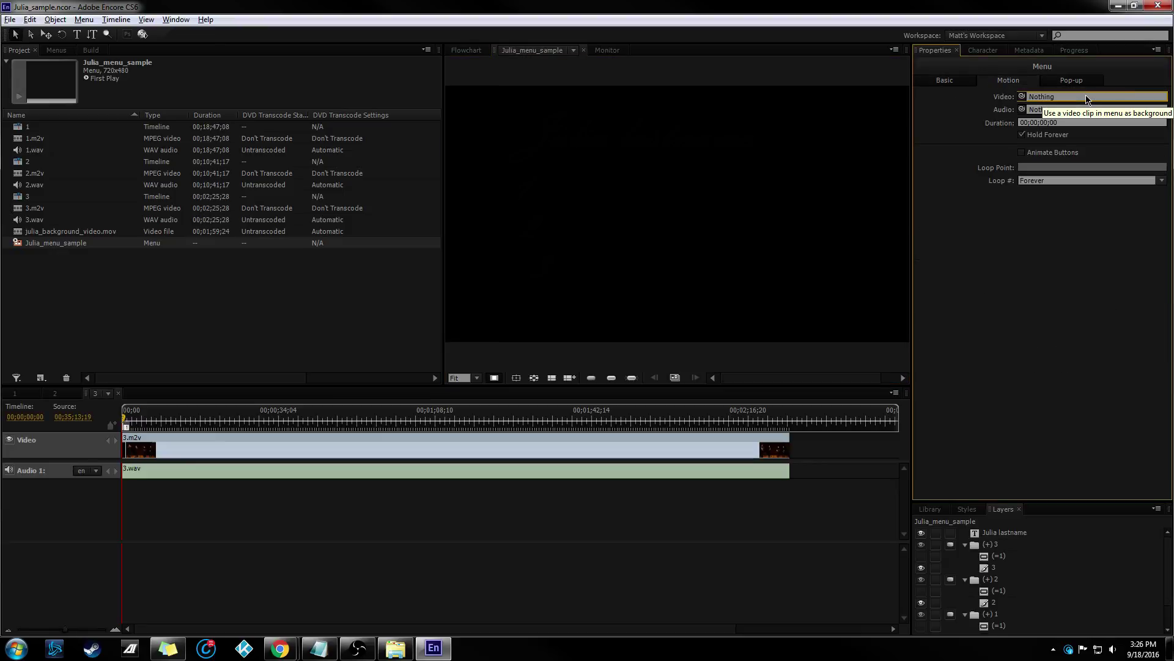
pyautogui.click(479, 52)
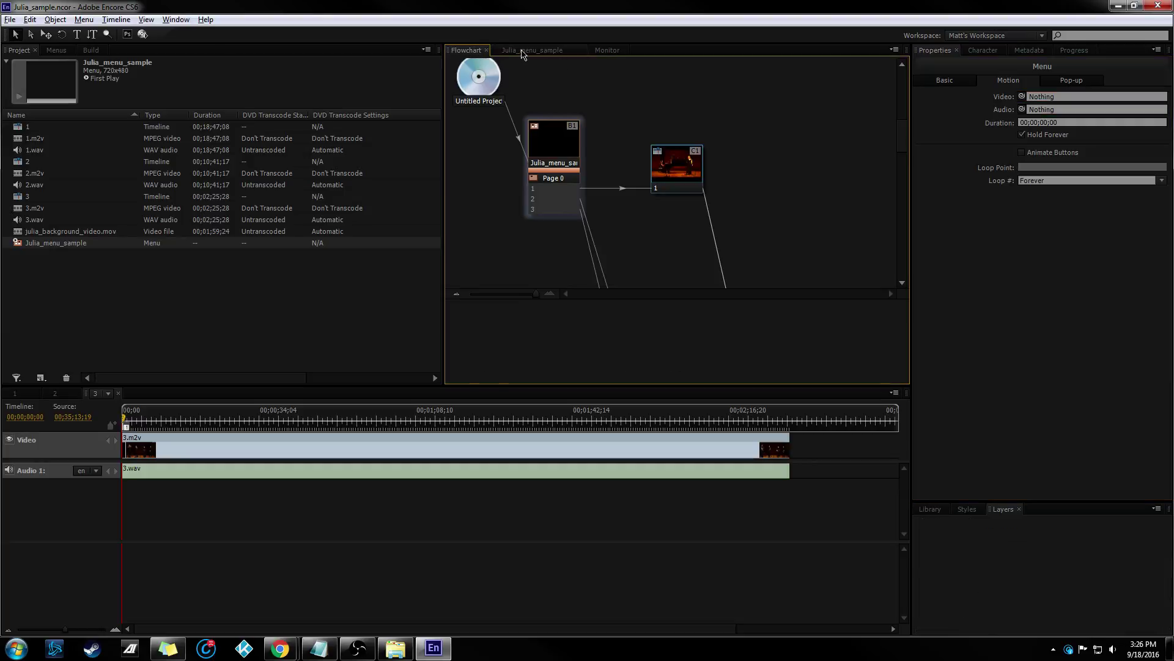
pyautogui.click(523, 52)
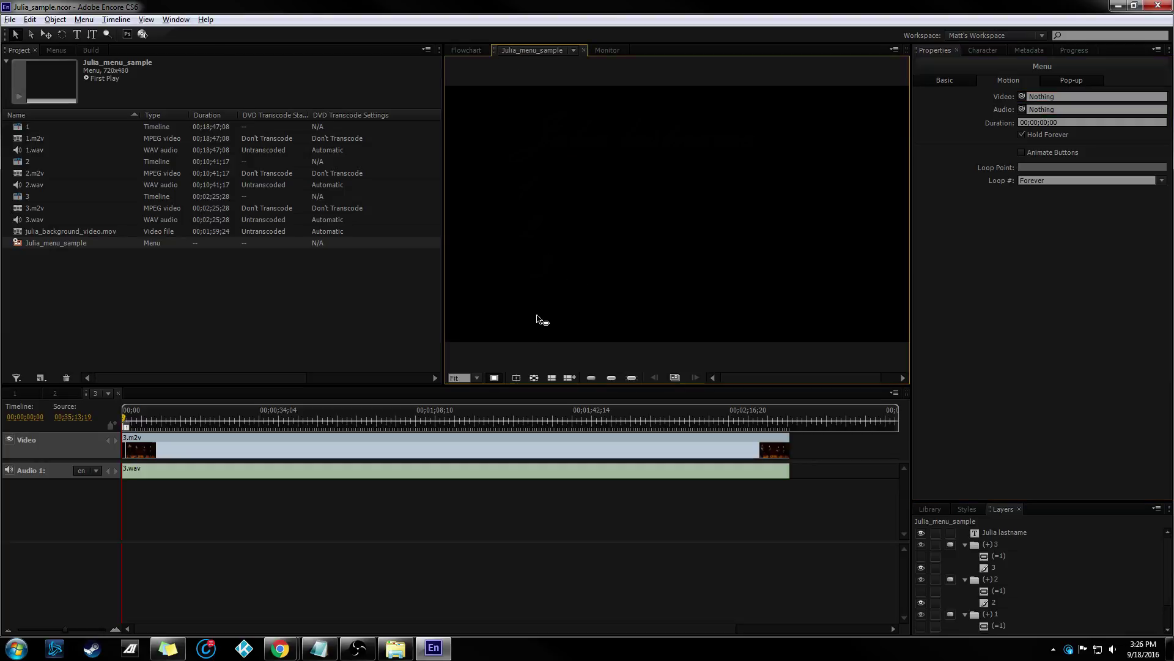
pyautogui.click(143, 34)
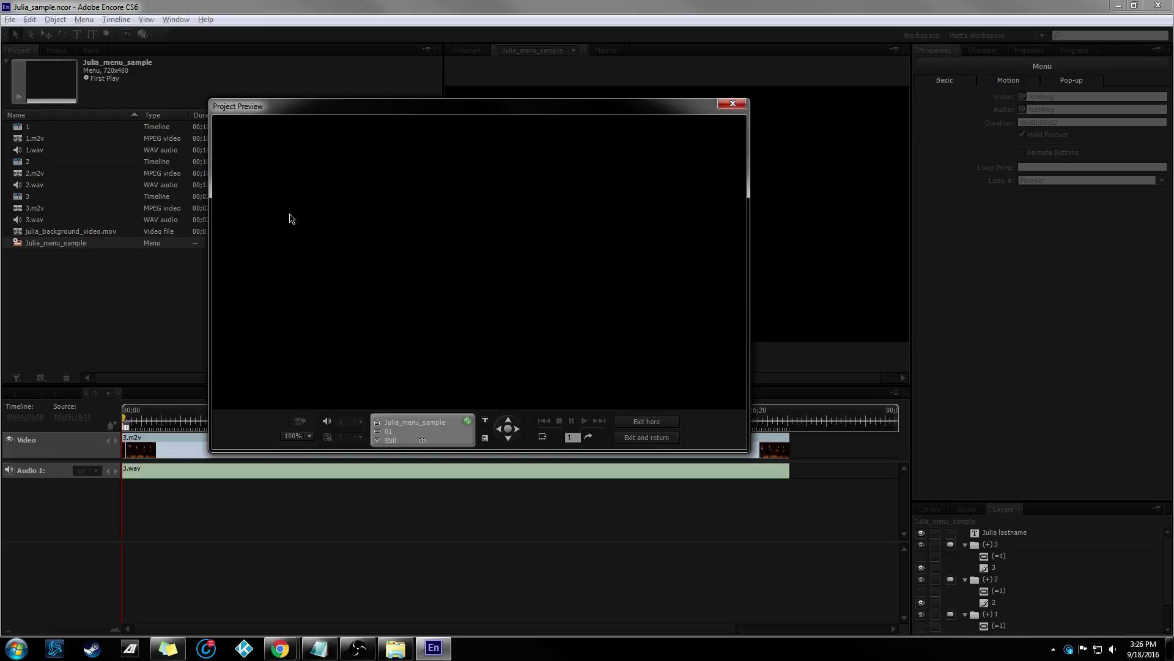
pyautogui.click(734, 105)
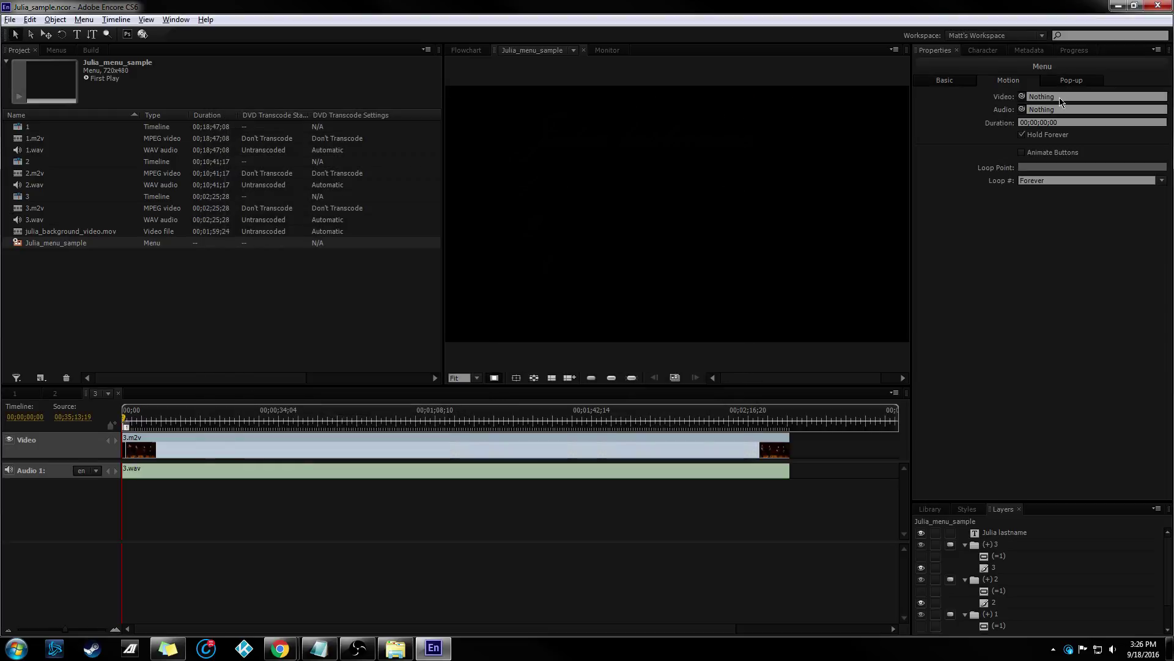
# Delete the Julia_menu_sample menu from the project and import Julia_menu_sample.psd from the Julia-Recital folder as its replacement.
pyautogui.click(106, 249)
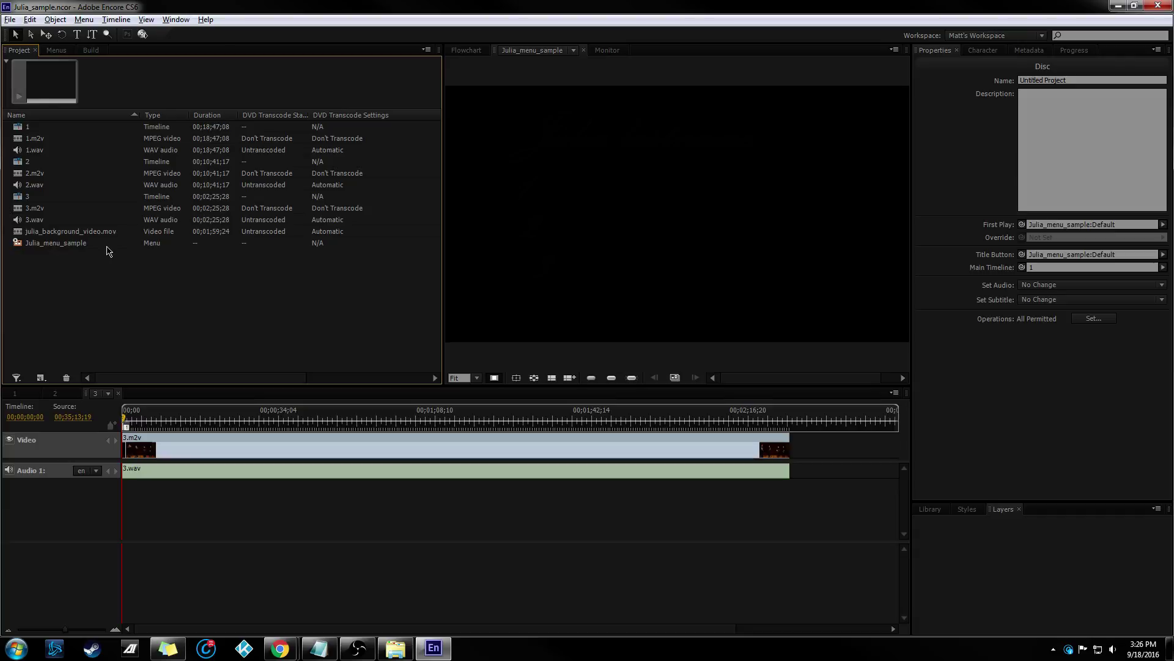
pyautogui.click(48, 244)
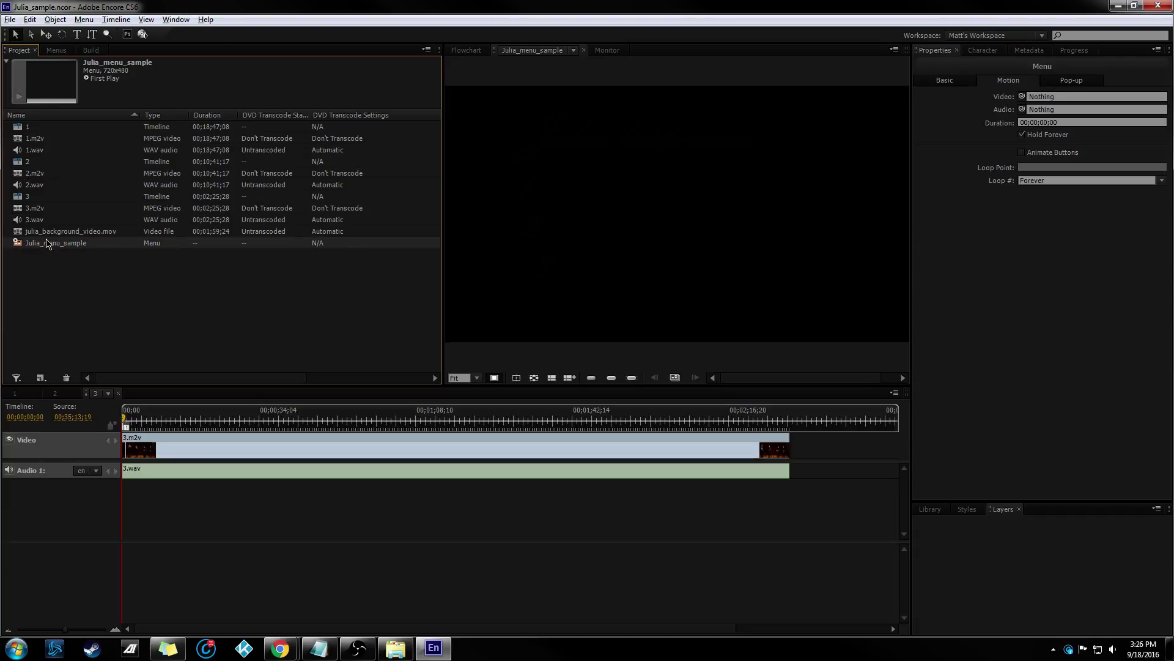
pyautogui.press('Delete')
pyautogui.hotkey('alt', 'Tab')
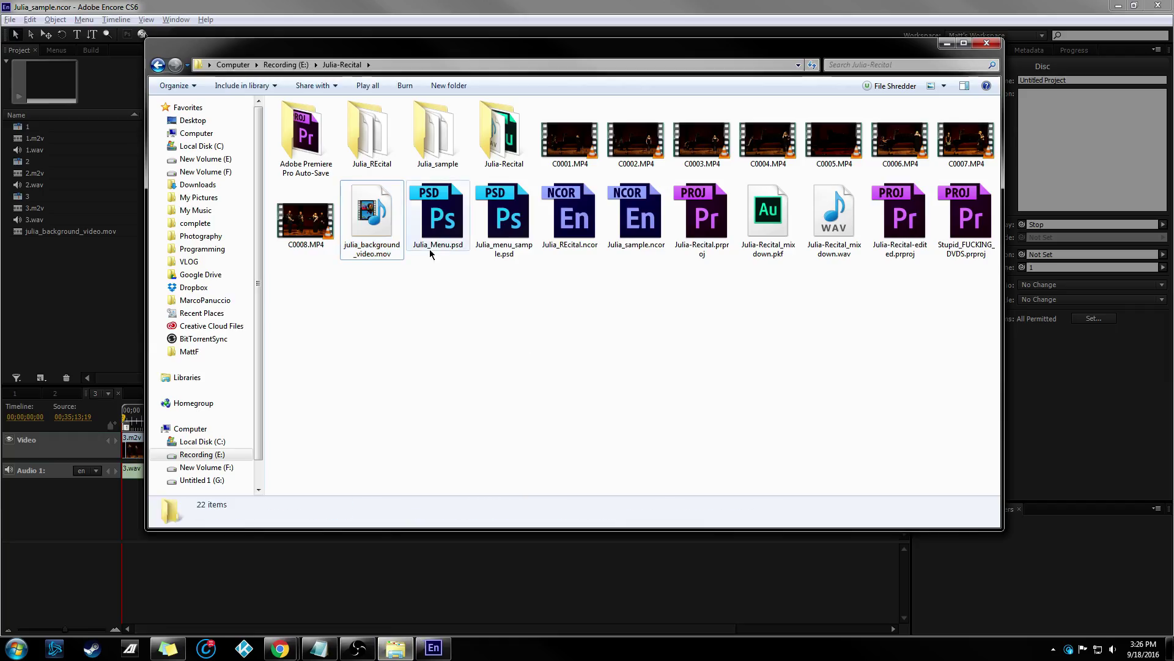
pyautogui.click(430, 254)
pyautogui.moveTo(504, 221); pyautogui.dragTo(105, 291)
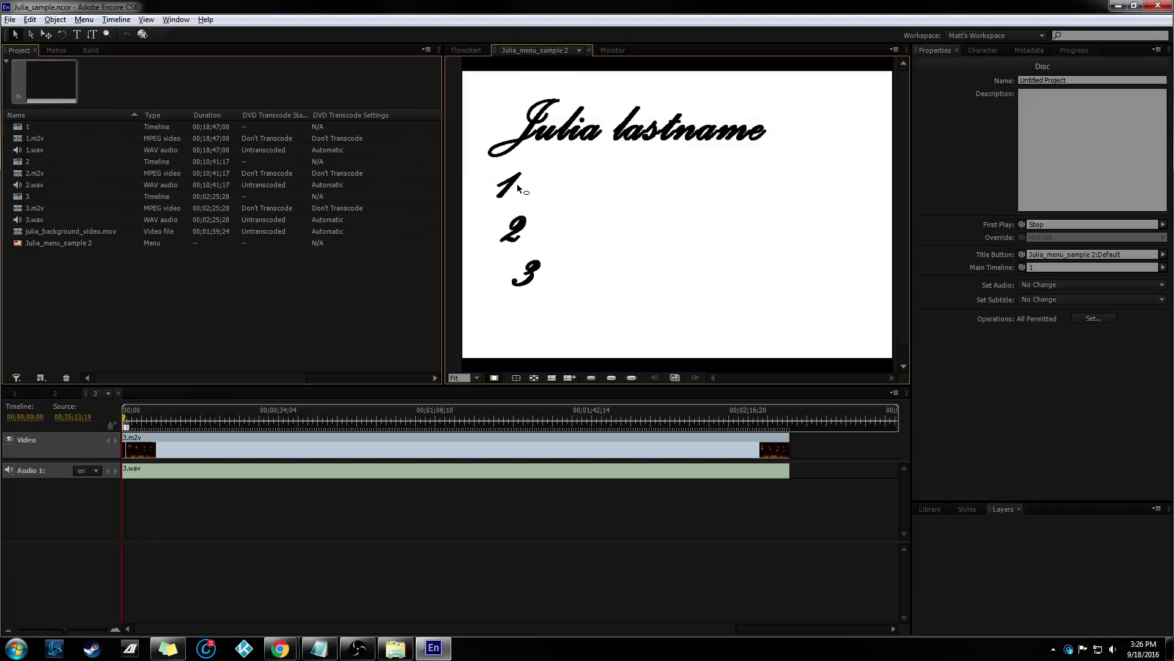
# Convert the 1, 2 and 3 objects in the Julia_menu_sample 2 menu into buttons.
pyautogui.click(517, 186)
pyautogui.rightClick(514, 186)
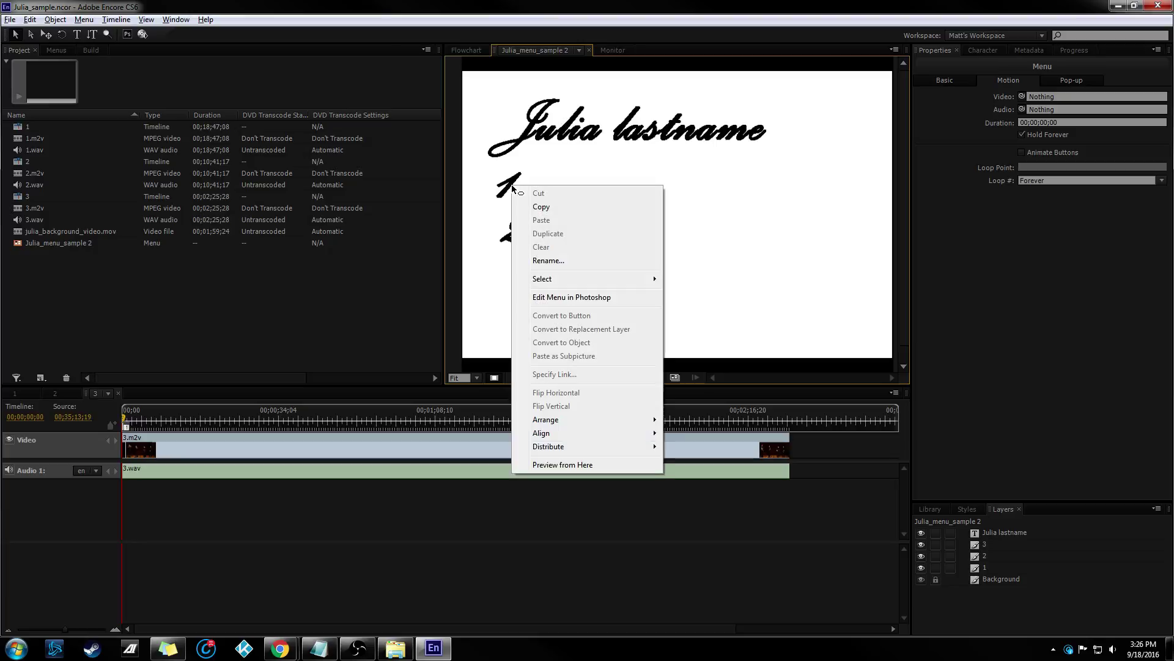
pyautogui.click(686, 281)
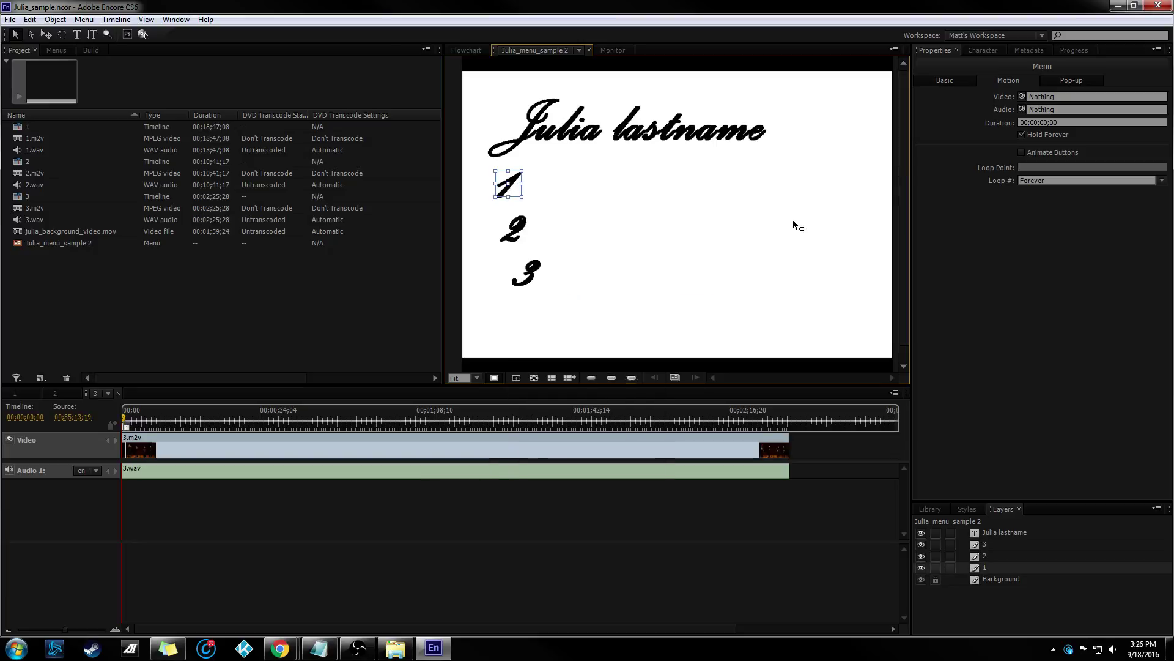
pyautogui.hotkey('ctrl', 'shift', 'b')
pyautogui.rightClick(513, 230)
pyautogui.moveTo(579, 329)
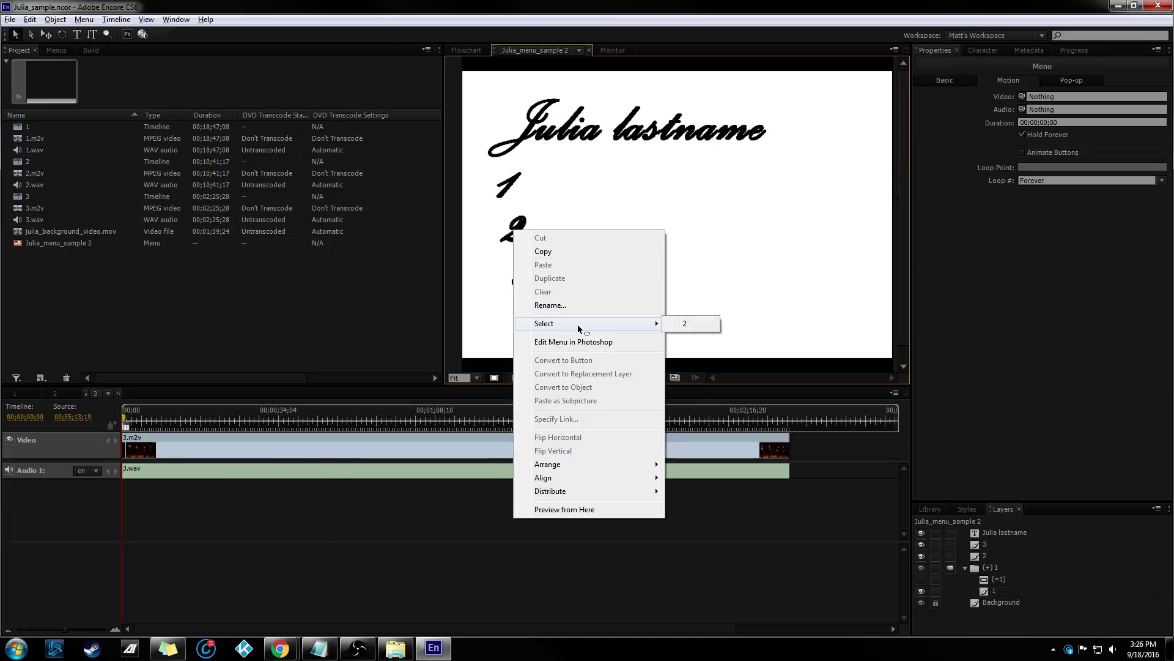
pyautogui.click(685, 323)
pyautogui.hotkey('ctrl', 'shift', 'b')
pyautogui.rightClick(529, 279)
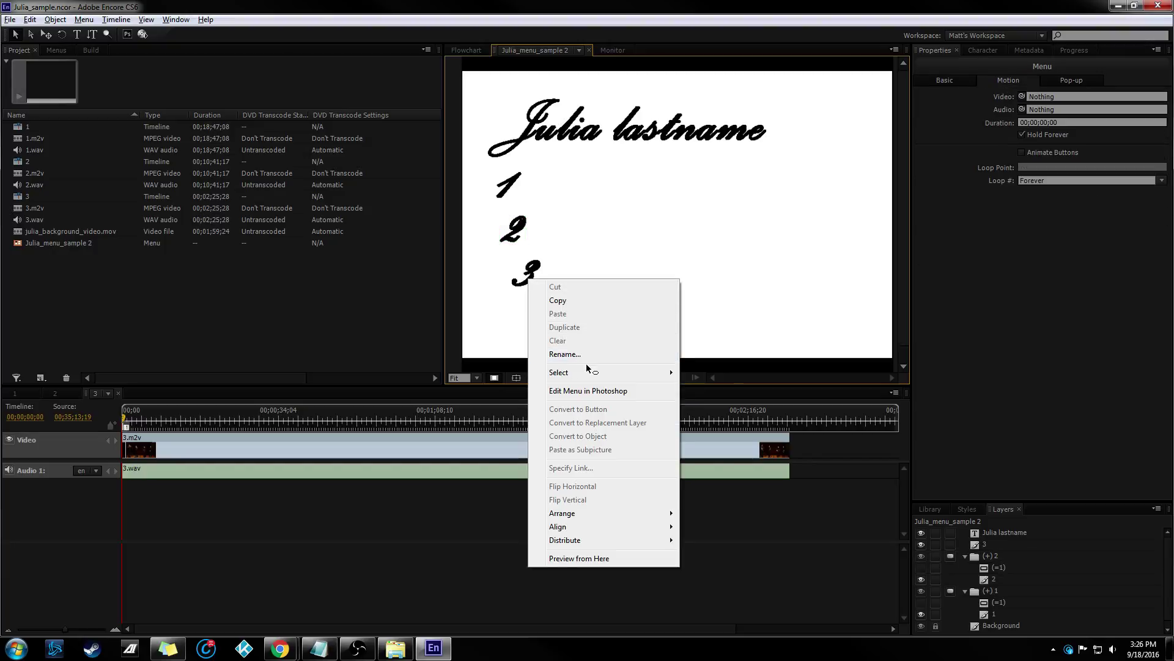
pyautogui.moveTo(586, 367)
pyautogui.click(688, 373)
pyautogui.hotkey('ctrl', 'shift', 'b')
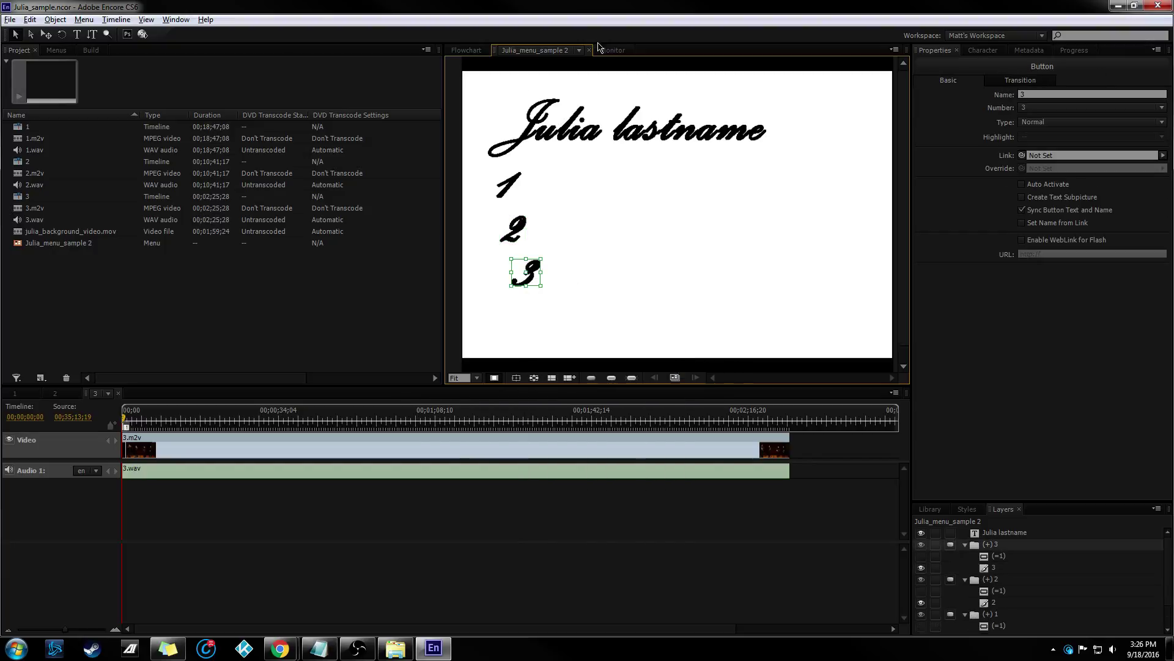
# In the flowchart, link the disc to the Julia_menu_sample 2 menu and its buttons 1, 2 and 3 to their matching timelines.
pyautogui.click(478, 51)
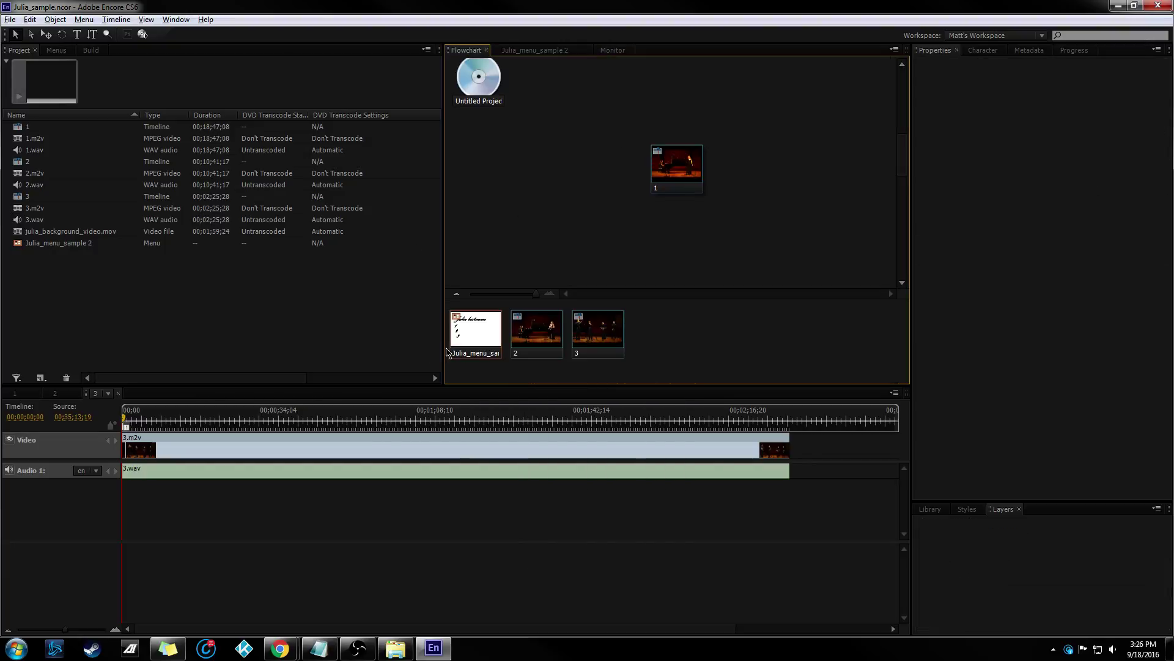
pyautogui.moveTo(447, 353); pyautogui.dragTo(530, 99)
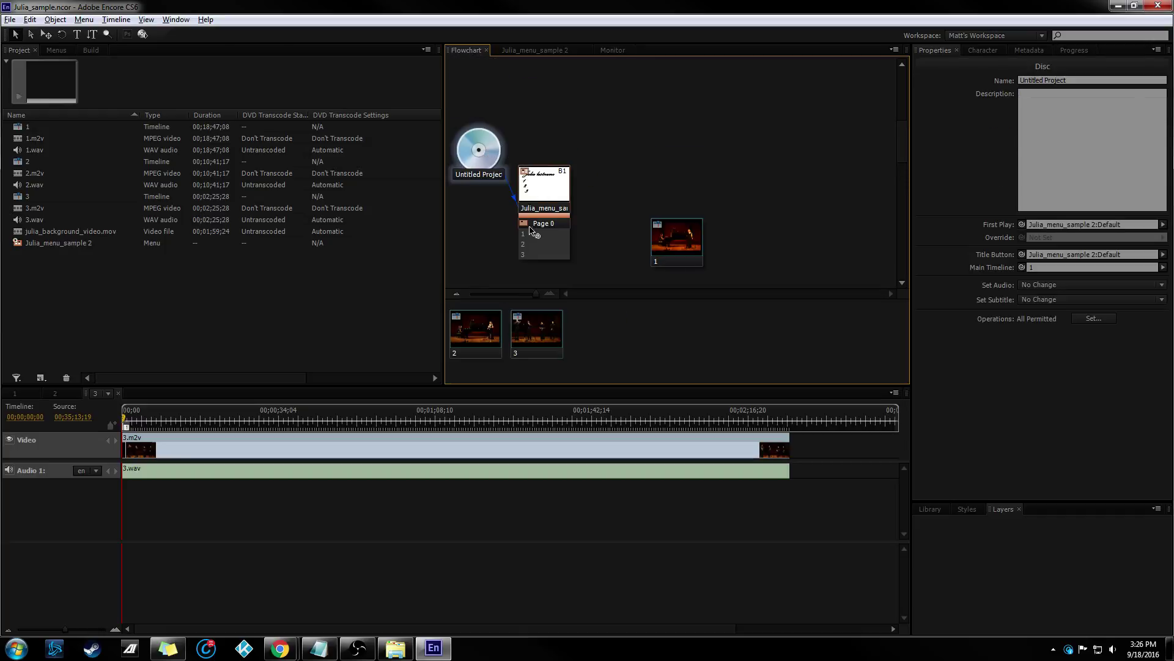
pyautogui.moveTo(531, 233); pyautogui.dragTo(494, 322)
pyautogui.moveTo(538, 255); pyautogui.dragTo(480, 327)
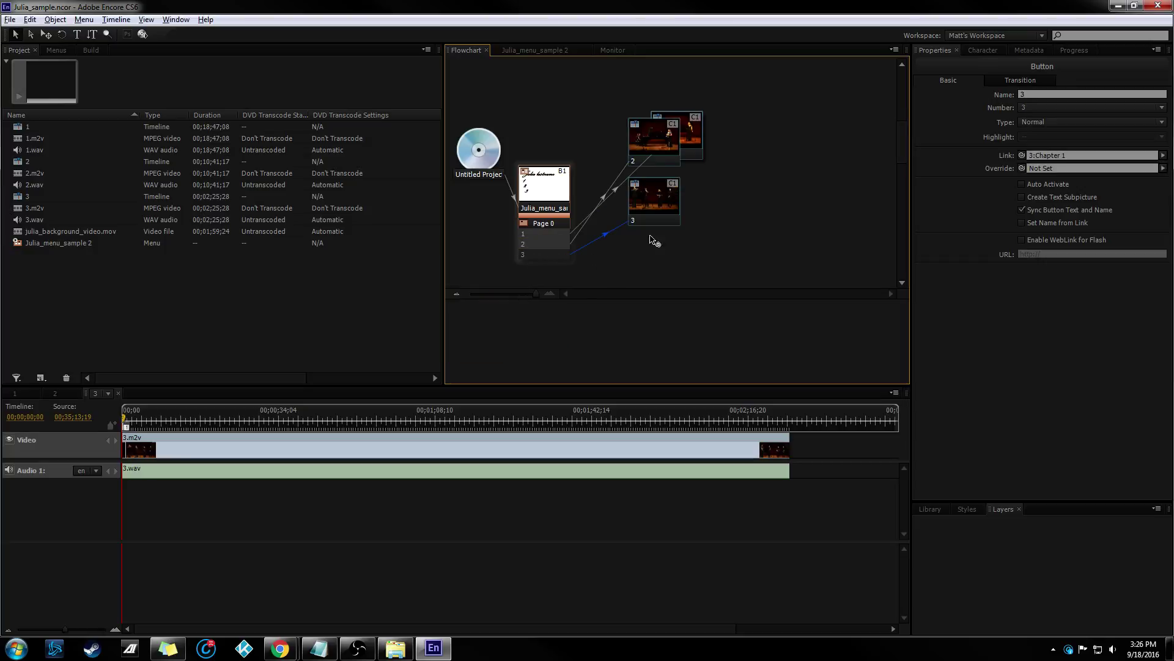
pyautogui.click(556, 233)
pyautogui.click(543, 244)
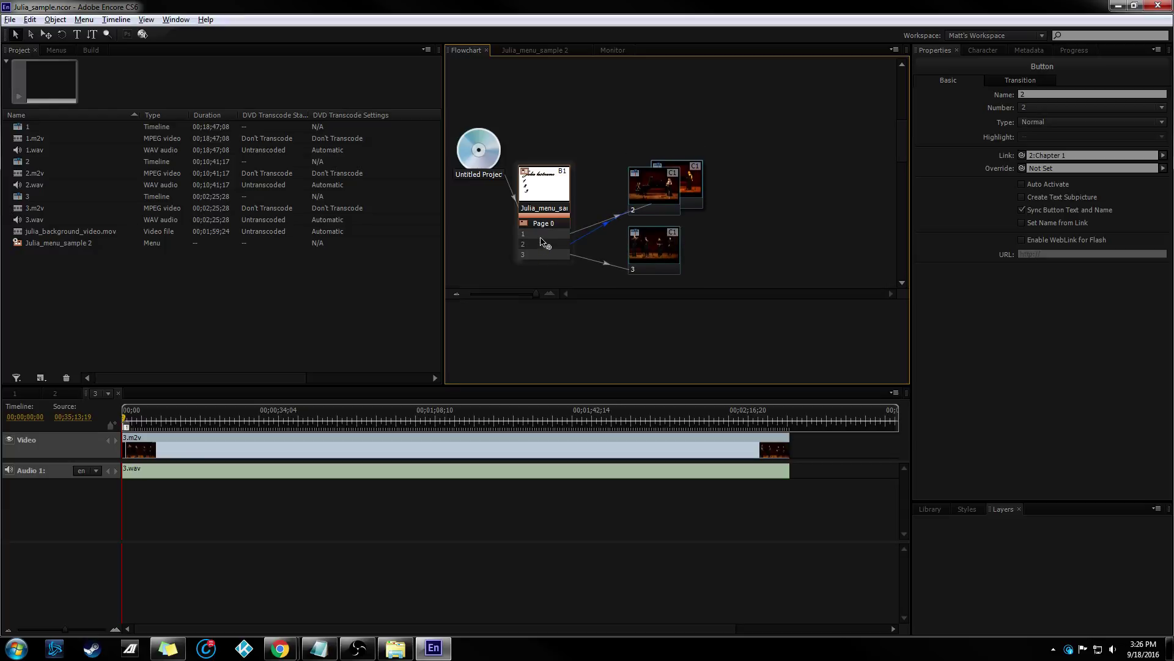
# Try to link timelines 1, 2 and 3 back to the Julia_menu_sample 2 menu in the flowchart.
pyautogui.click(540, 237)
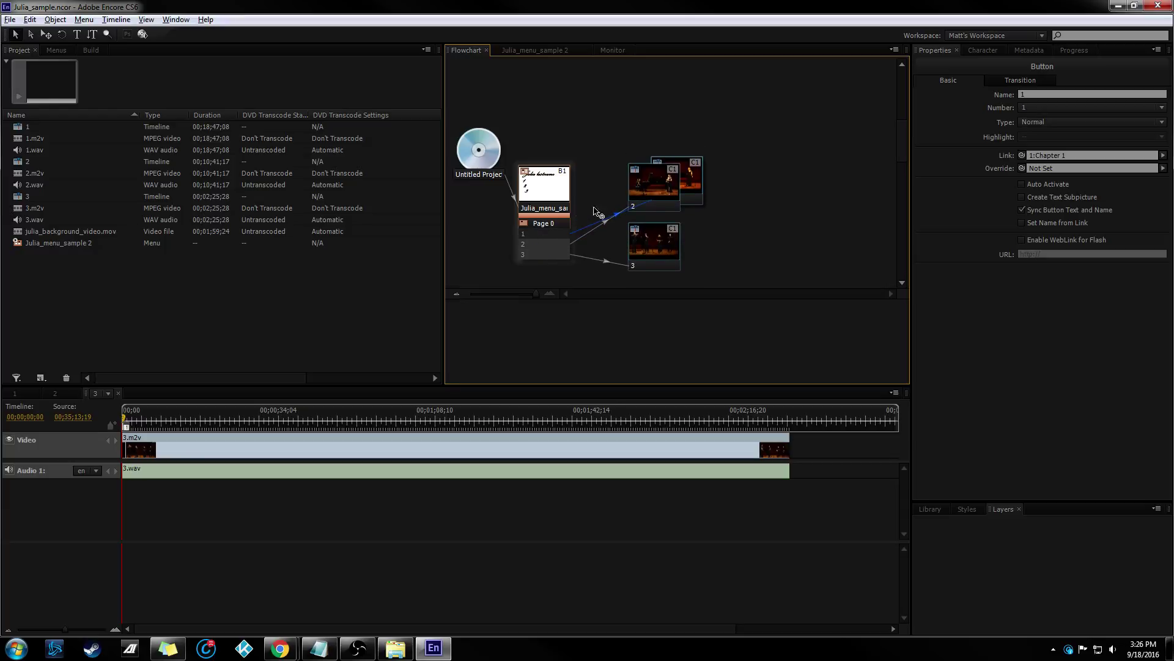
pyautogui.moveTo(665, 188); pyautogui.dragTo(551, 191)
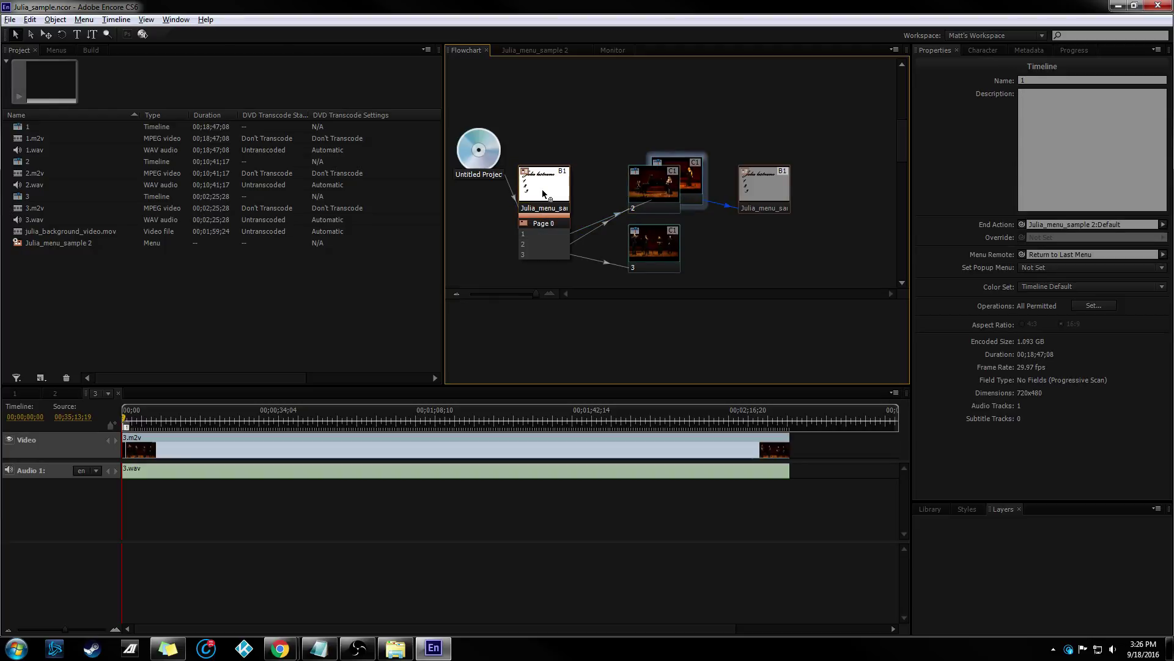
pyautogui.moveTo(653, 174); pyautogui.dragTo(540, 194)
pyautogui.moveTo(659, 183); pyautogui.dragTo(548, 200)
pyautogui.click(642, 111)
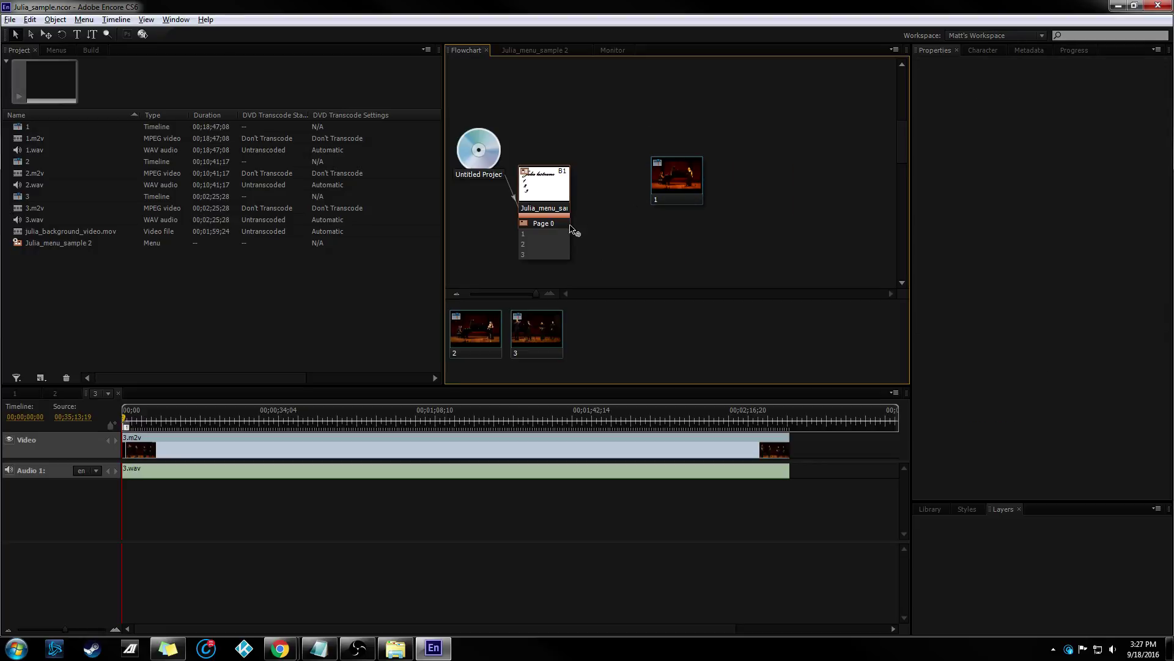
pyautogui.moveTo(524, 250); pyautogui.dragTo(483, 321)
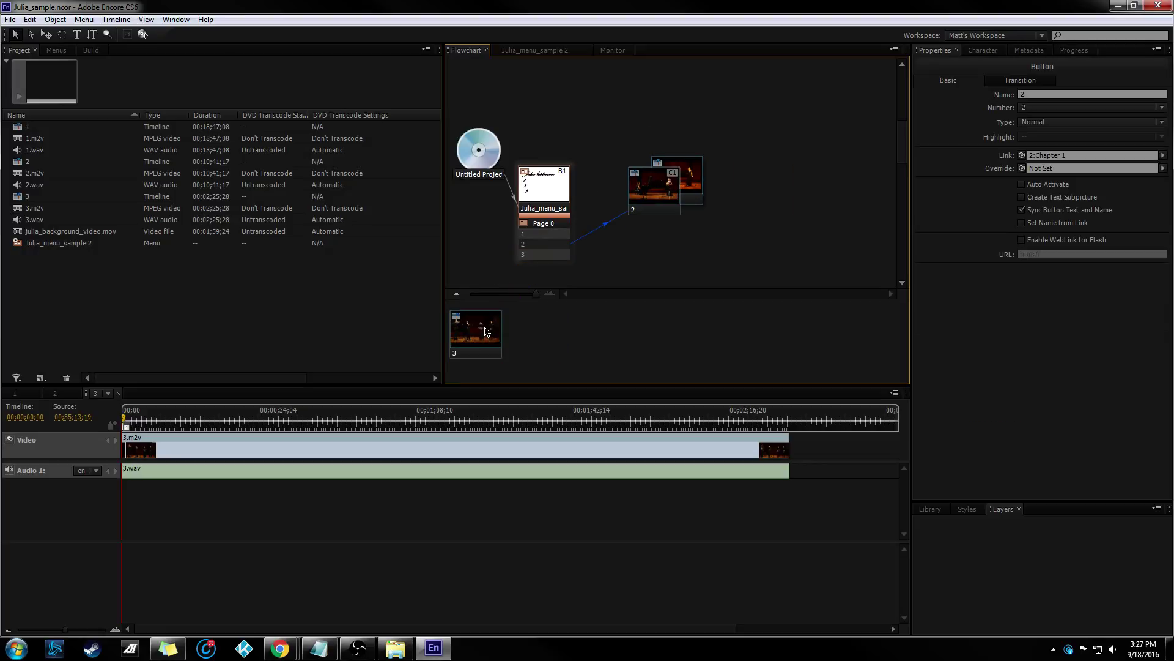
pyautogui.hotkey('ctrl', 'z')
# In the flowchart, link buttons 1, 2 and 3 to their matching timelines and each timeline back to the Julia_menu_sample 2 menu.
pyautogui.moveTo(676, 179); pyautogui.dragTo(545, 184)
pyautogui.moveTo(550, 236); pyautogui.dragTo(667, 197)
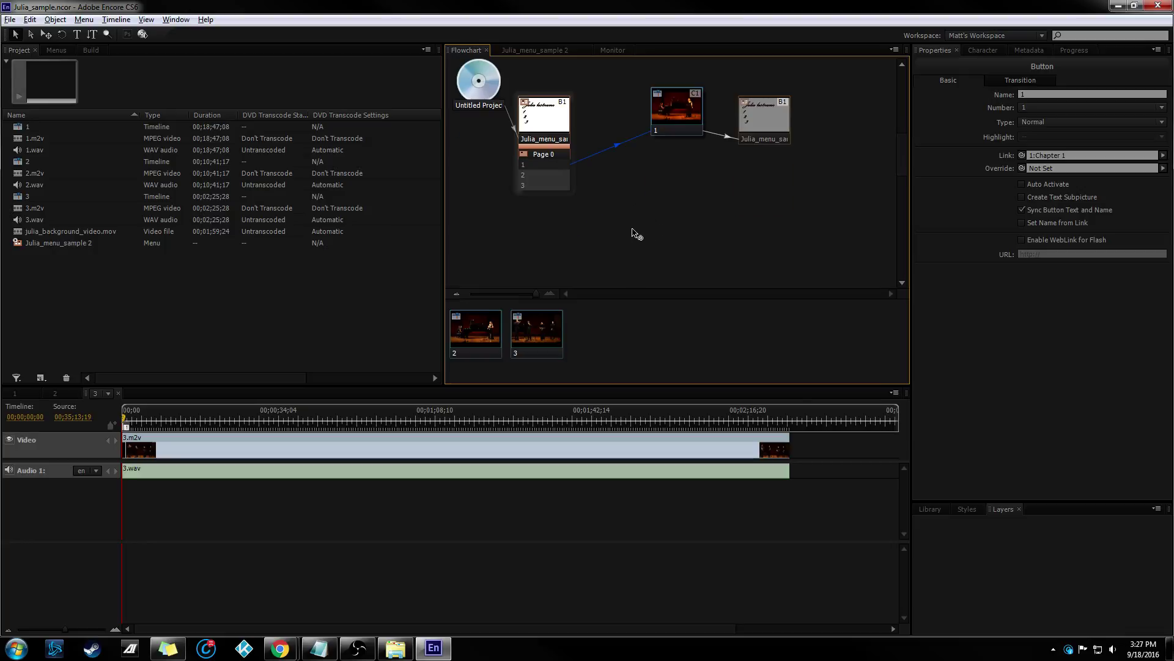
pyautogui.moveTo(538, 175); pyautogui.dragTo(474, 330)
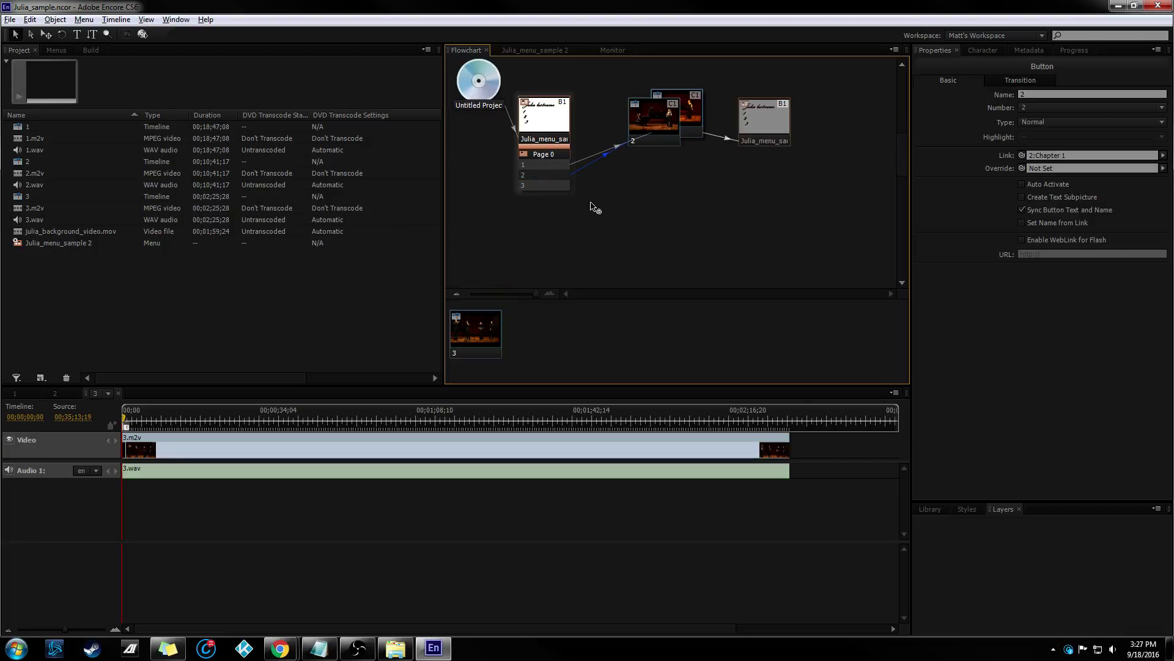
pyautogui.moveTo(653, 129); pyautogui.dragTo(757, 124)
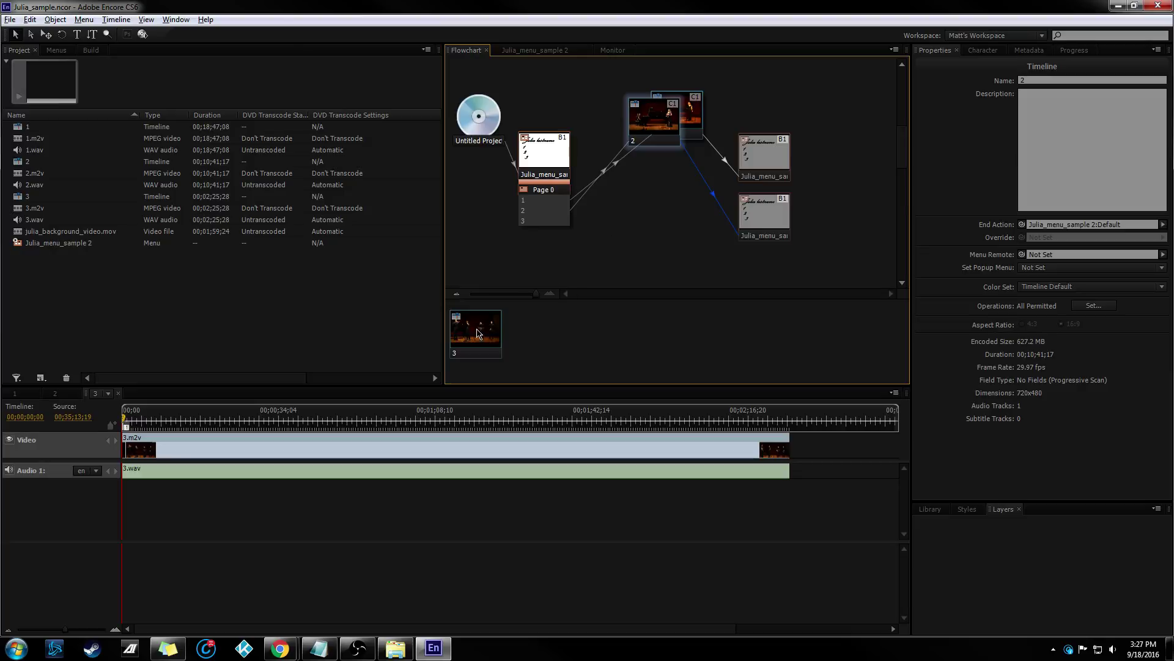
pyautogui.moveTo(524, 221); pyautogui.dragTo(475, 331)
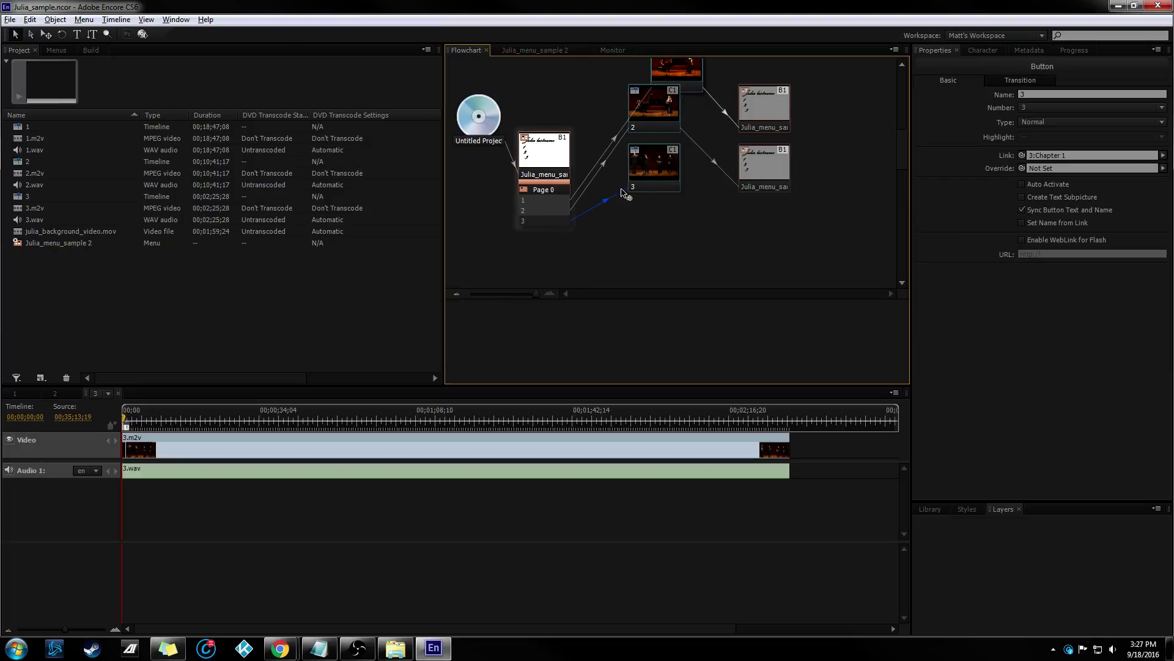
pyautogui.moveTo(624, 195); pyautogui.dragTo(648, 179)
pyautogui.scroll(2, 699, 162)
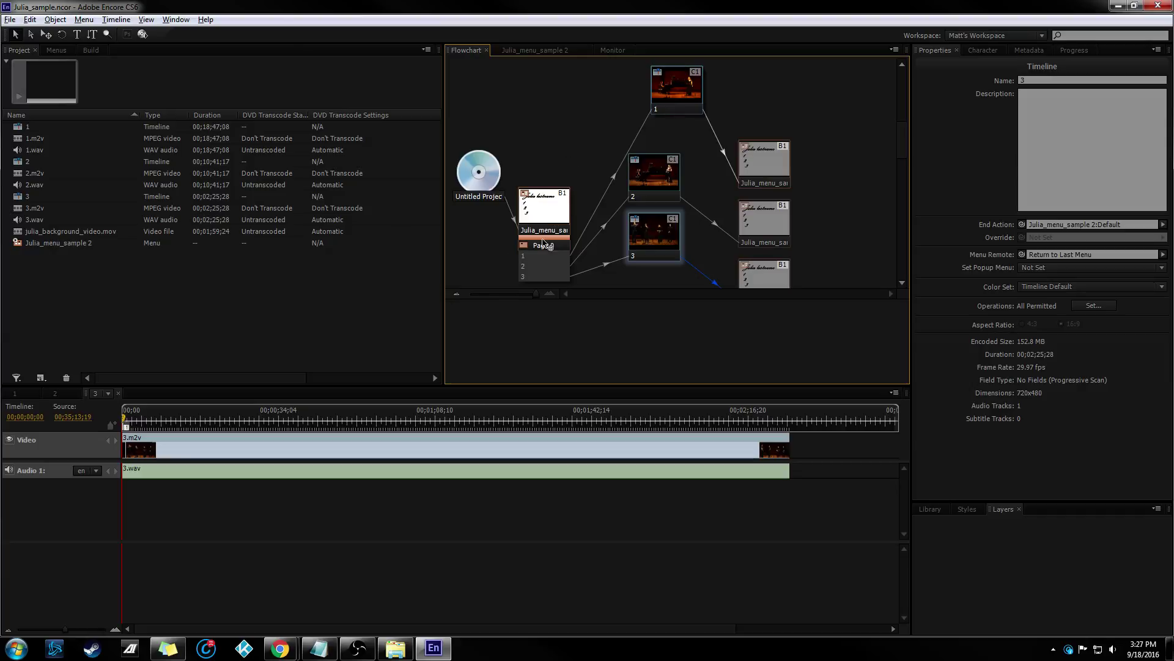
# Add chapter points to timeline 1 at about 00;10;00;02 and 00;15;09;22.
pyautogui.click(26, 395)
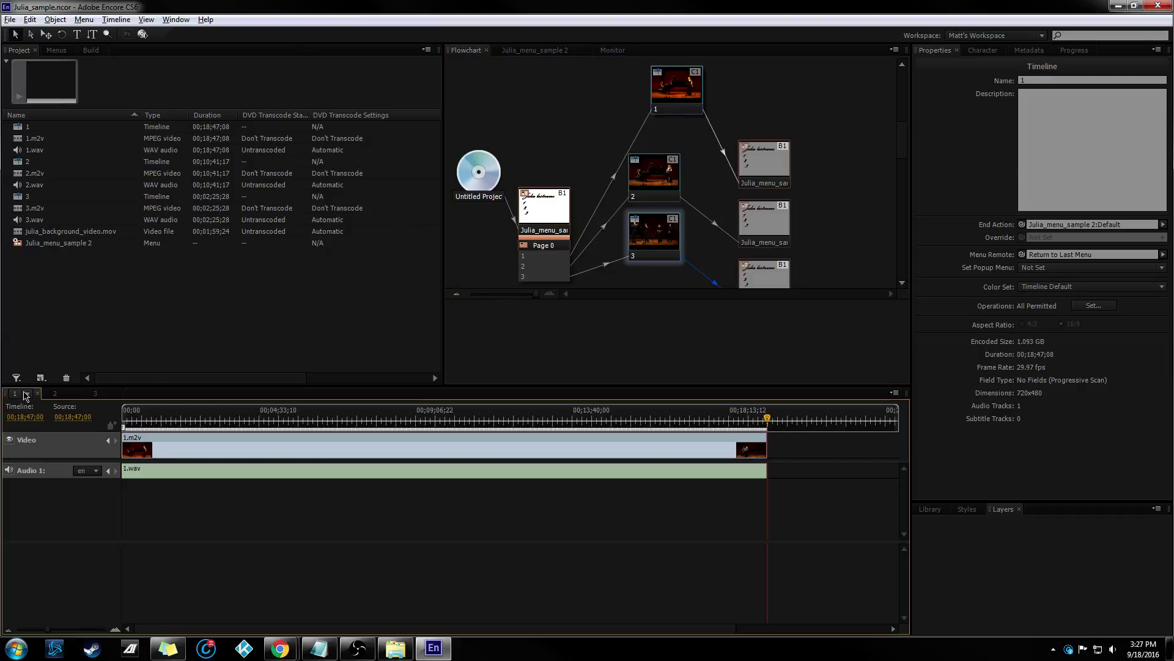
pyautogui.moveTo(148, 424); pyautogui.dragTo(466, 430)
pyautogui.click(613, 51)
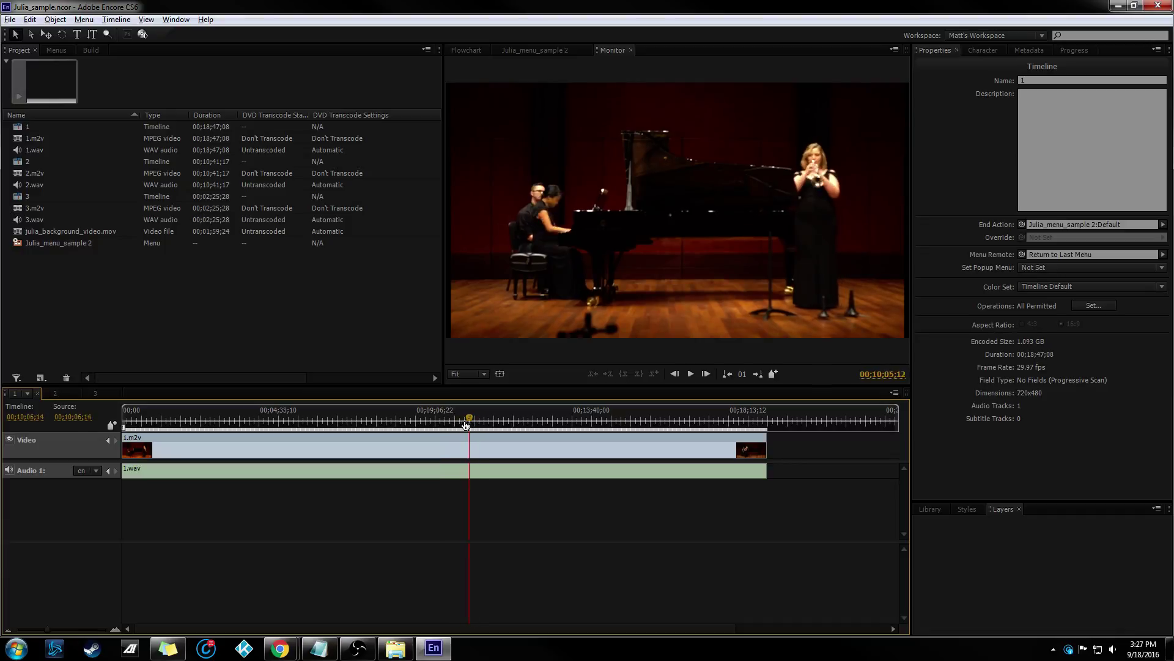
pyautogui.click(773, 374)
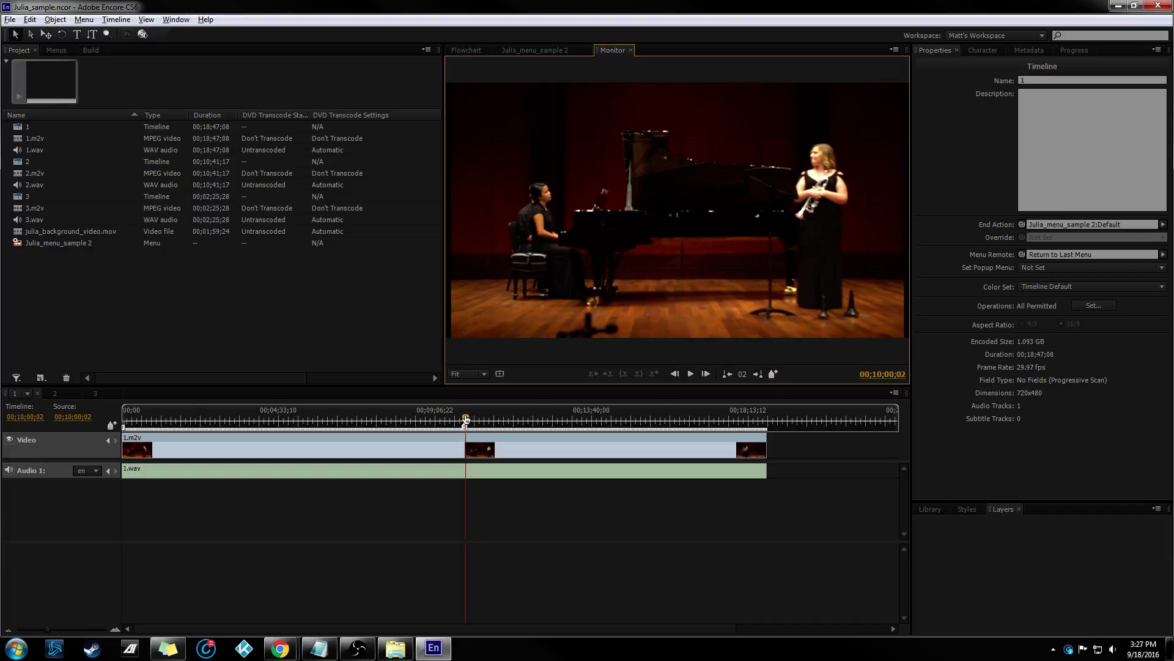
pyautogui.moveTo(466, 419); pyautogui.dragTo(643, 430)
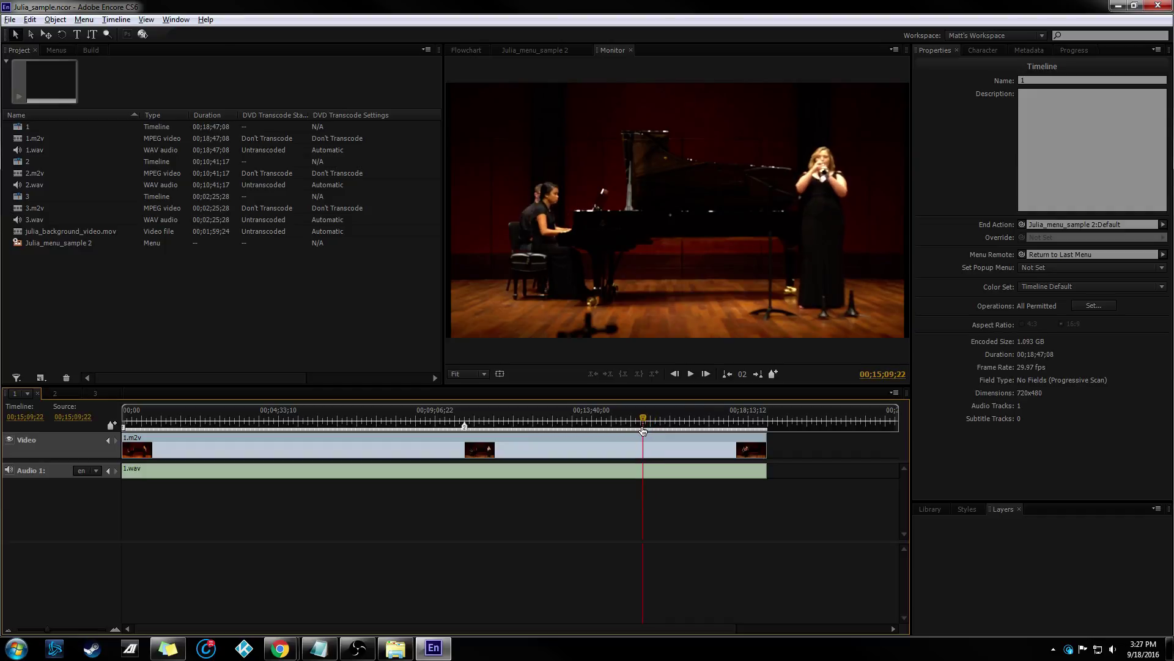
pyautogui.click(773, 374)
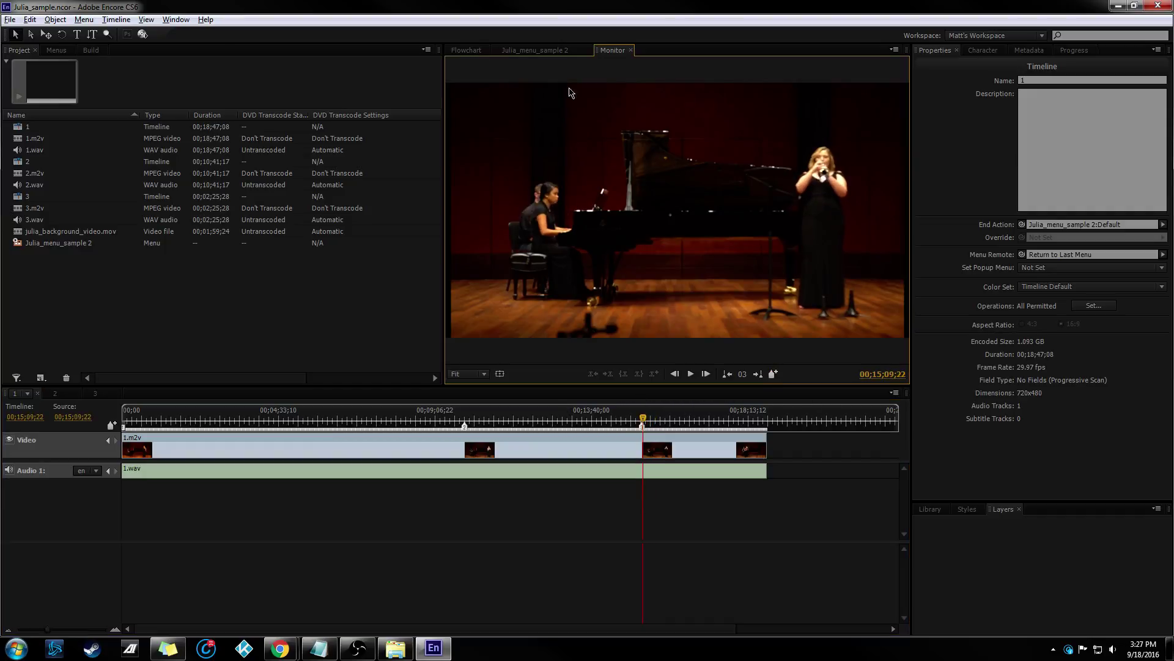
# Set julia_background_video.mov as the motion video of the Julia_menu_sample 2 menu and preview the project.
pyautogui.click(536, 51)
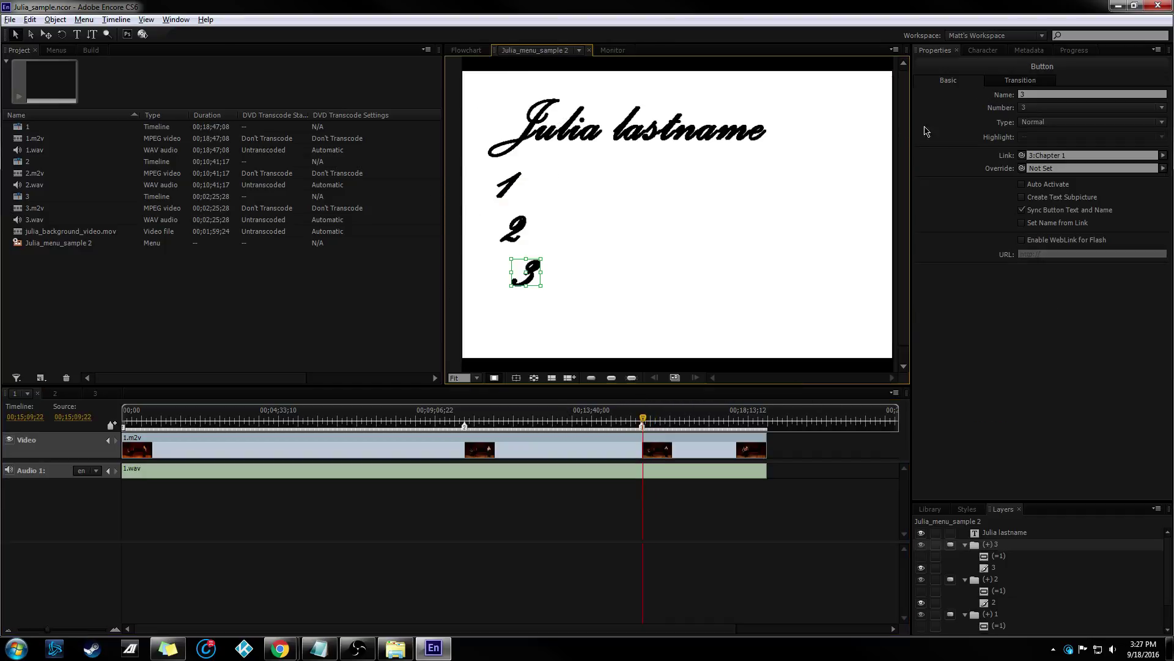
pyautogui.click(849, 173)
pyautogui.moveTo(1021, 98); pyautogui.dragTo(68, 230)
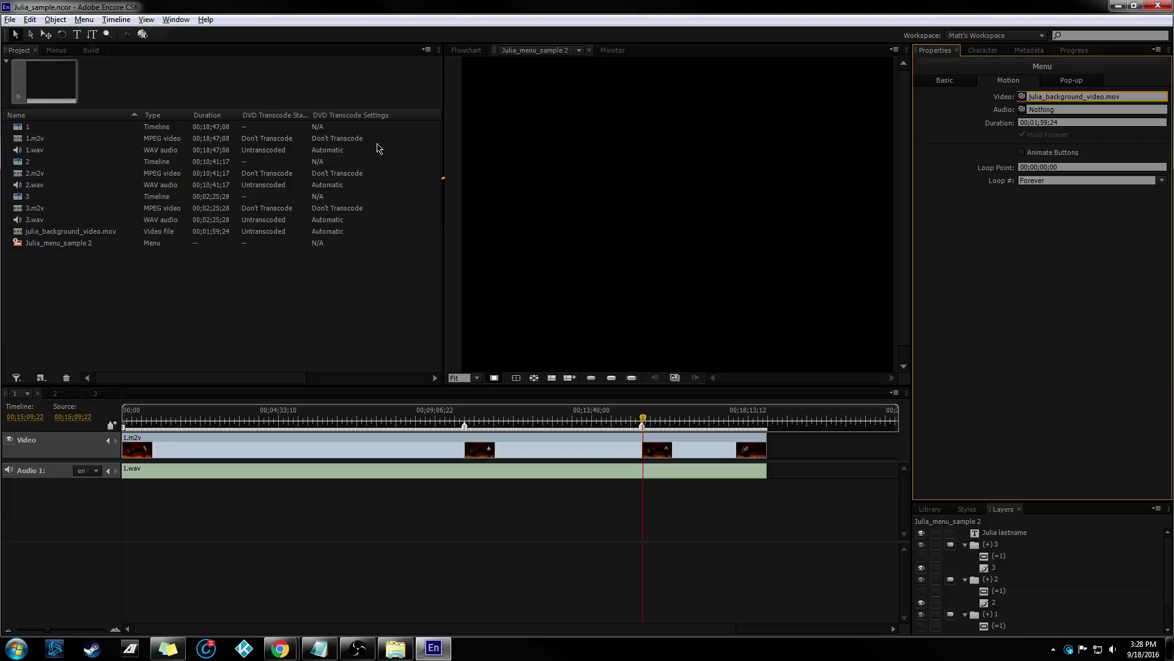
pyautogui.click(142, 33)
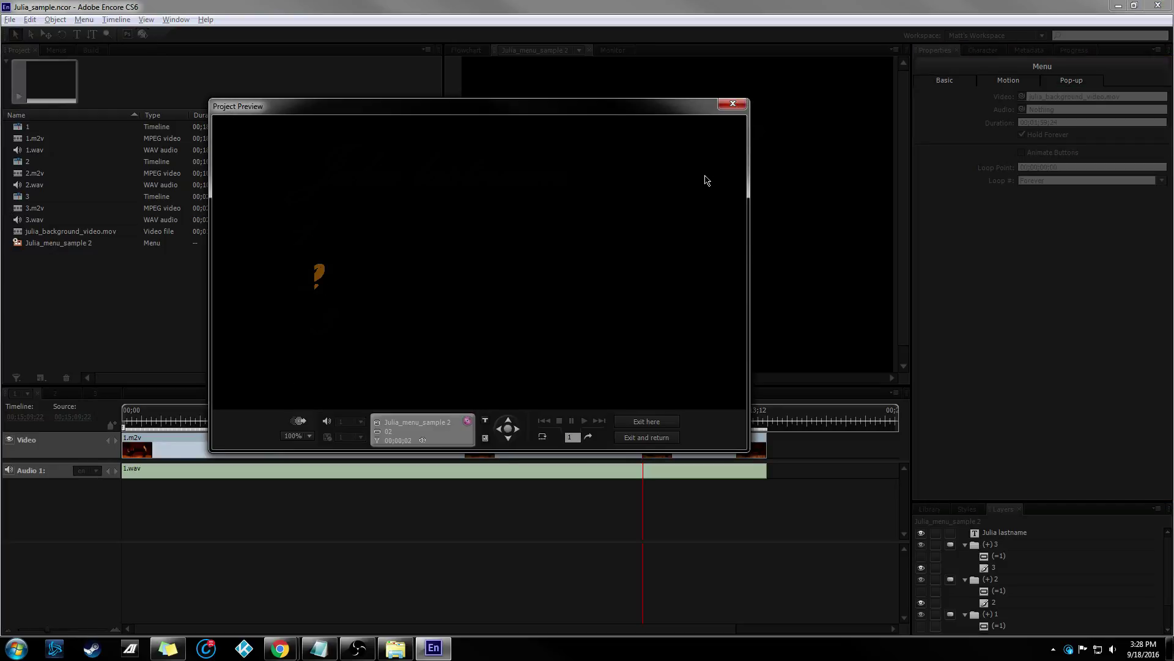
pyautogui.click(733, 104)
# Set the menu's aspect ratio to 16:9 and preview it with the motion background rendered.
pyautogui.click(945, 82)
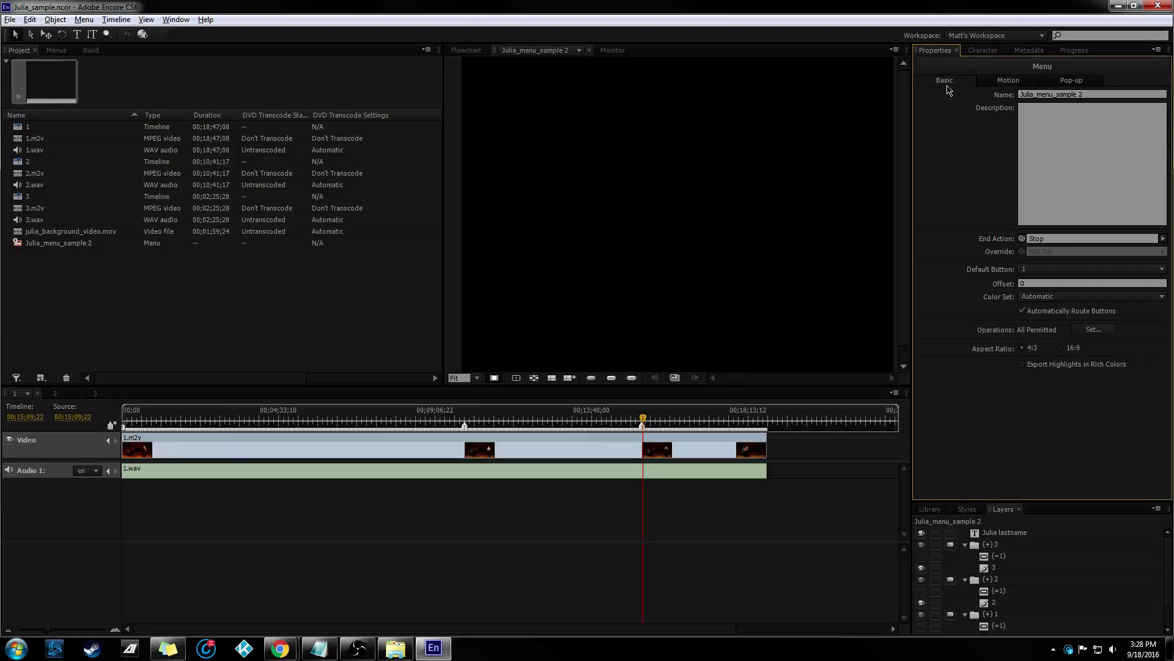
pyautogui.click(1067, 348)
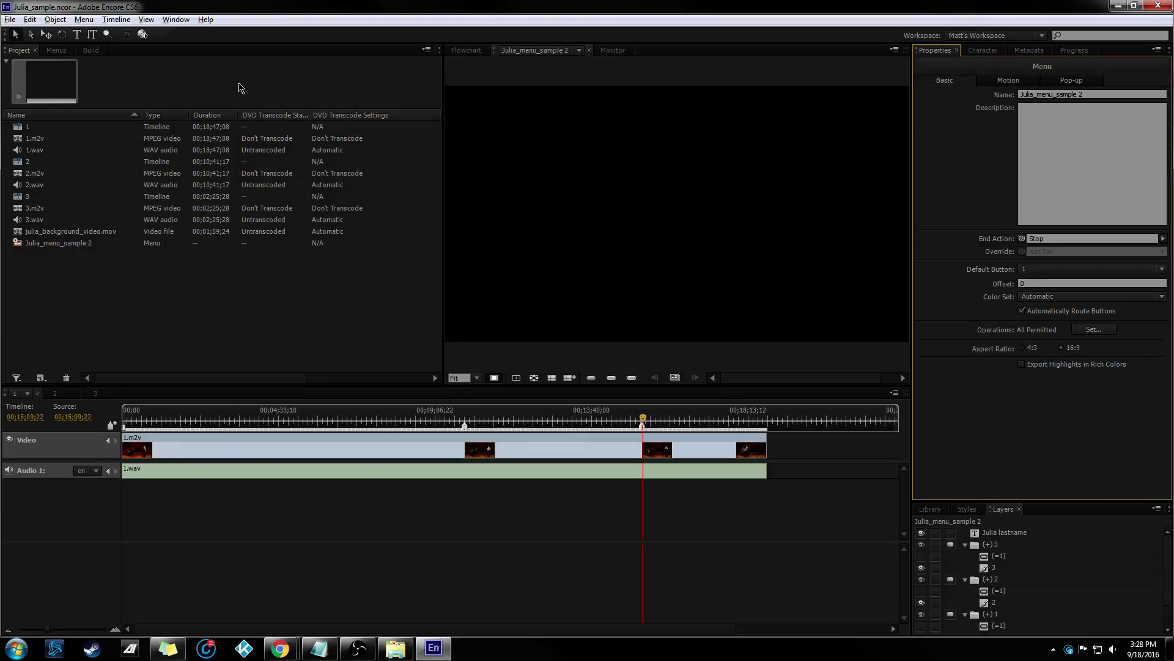
pyautogui.click(142, 34)
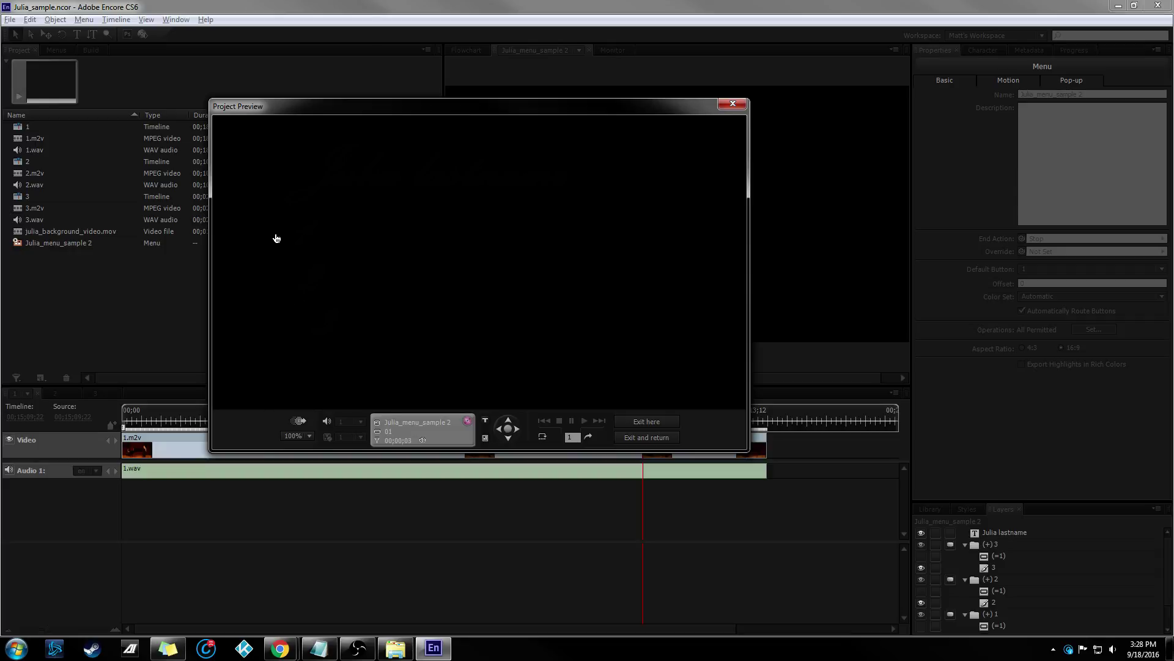
pyautogui.click(299, 421)
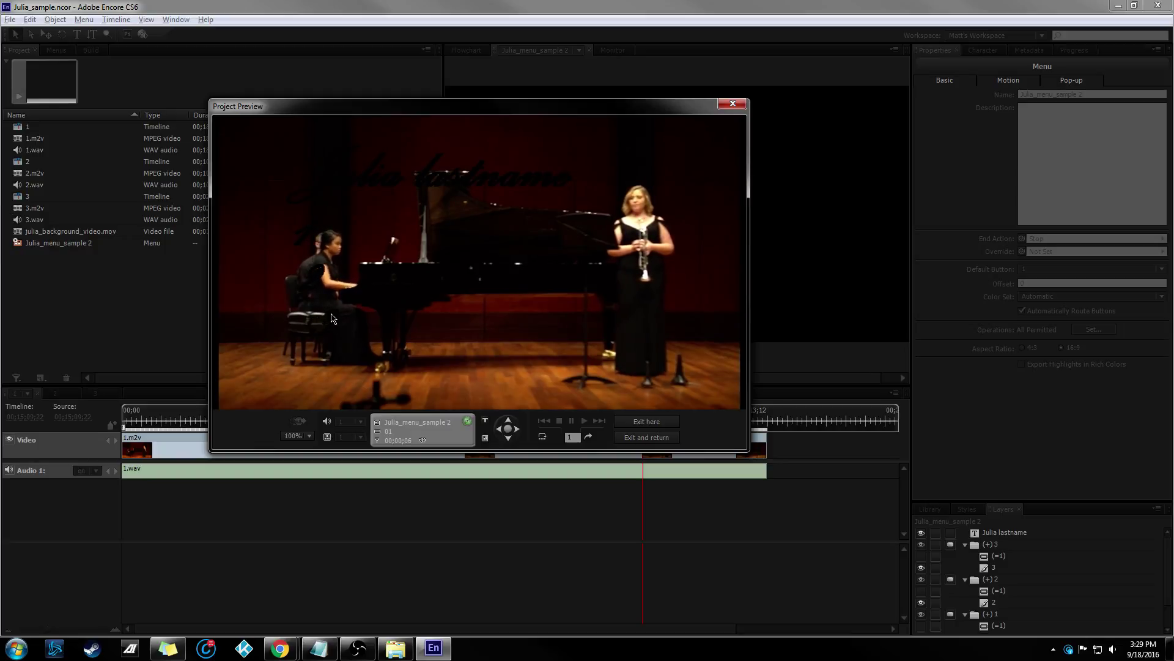
pyautogui.click(731, 103)
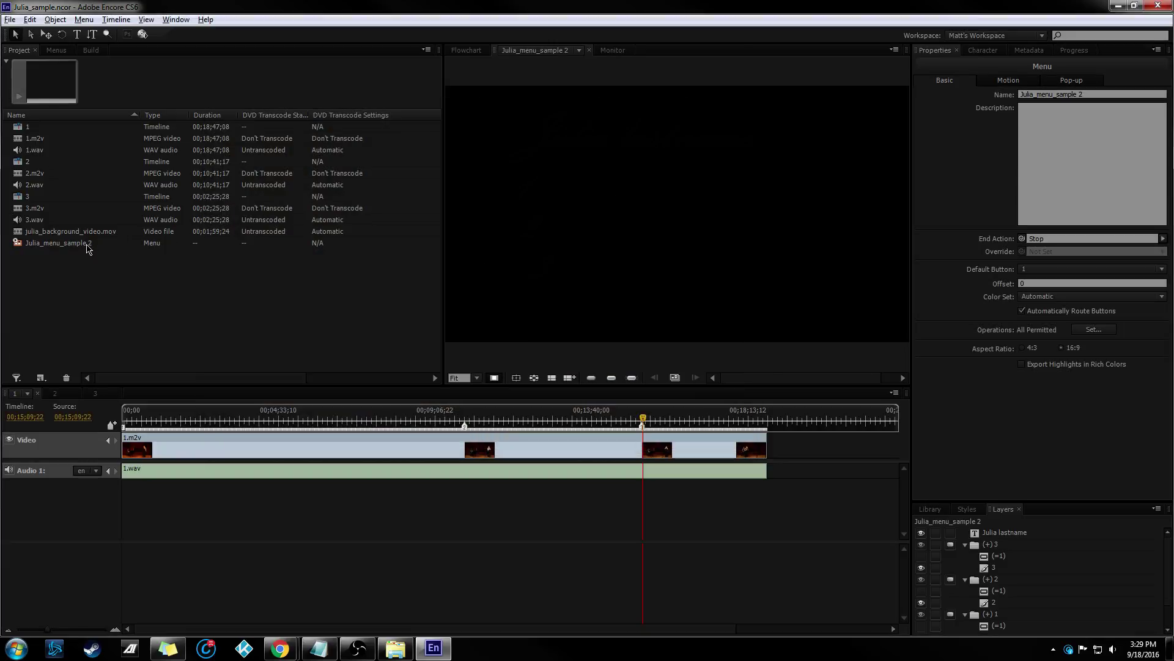
# Open the Julia_menu_sample 2 menu for editing in Photoshop.
pyautogui.click(532, 50)
pyautogui.click(538, 95)
pyautogui.rightClick(645, 178)
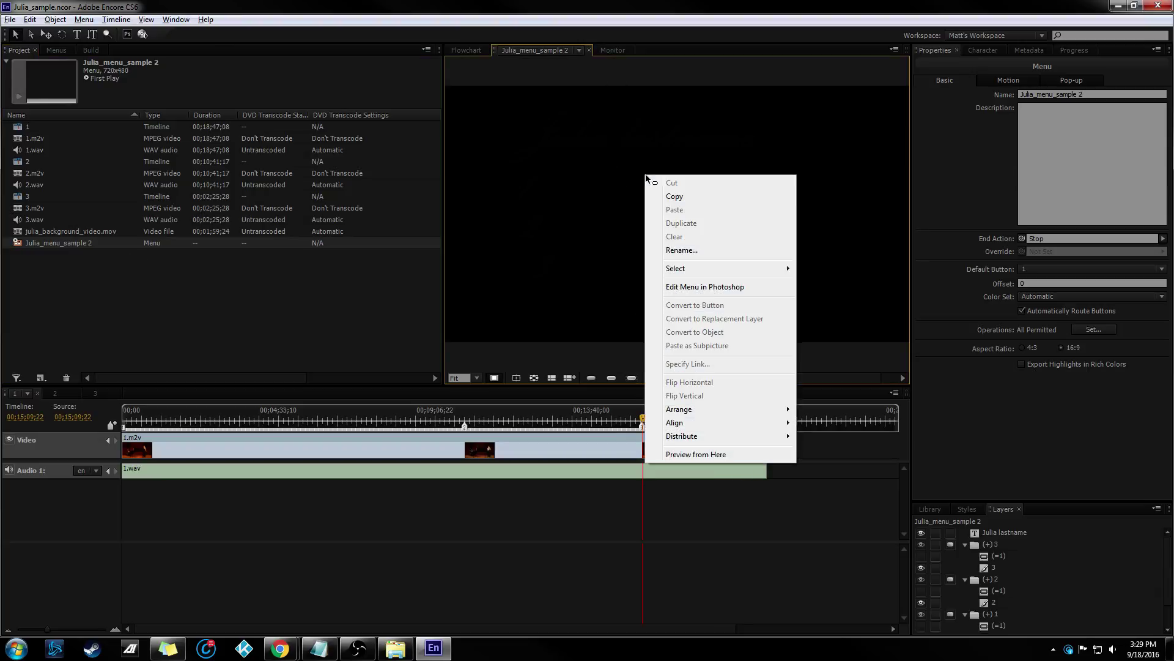
pyautogui.click(700, 285)
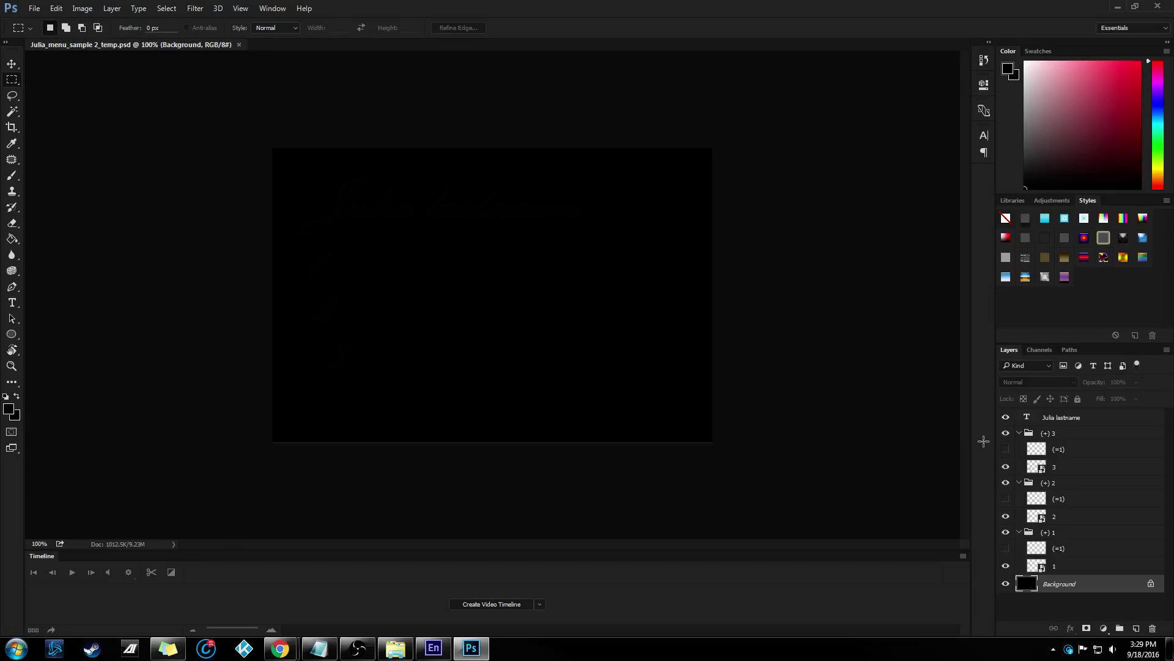
pyautogui.click(1086, 436)
pyautogui.click(1074, 468)
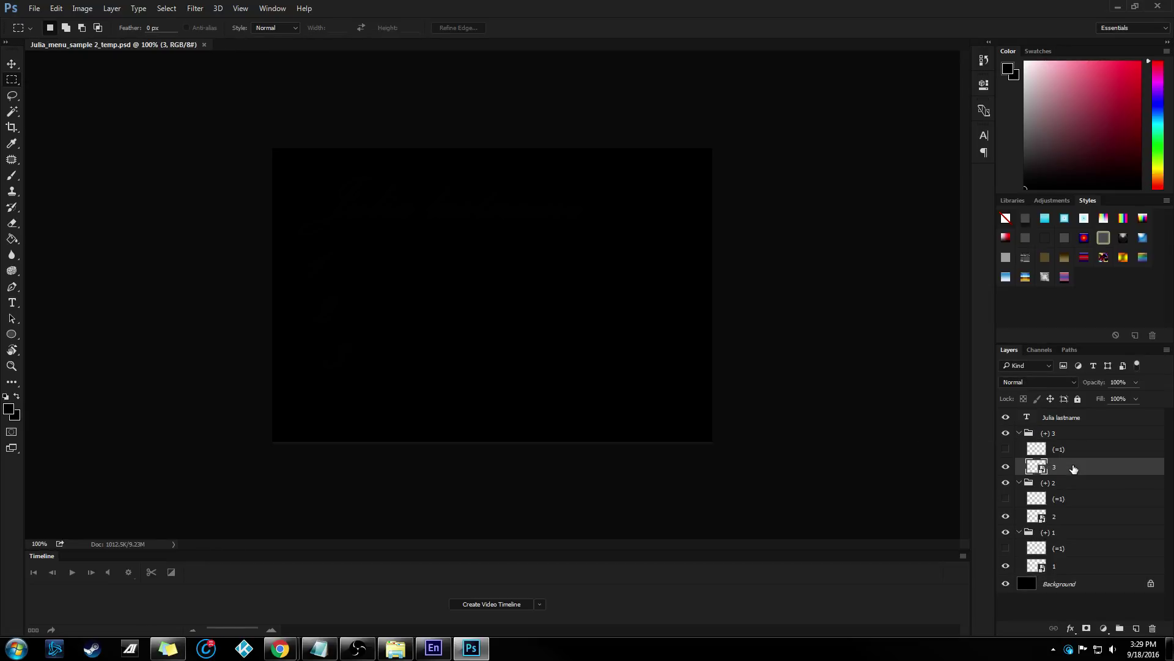
pyautogui.rightClick(1042, 476)
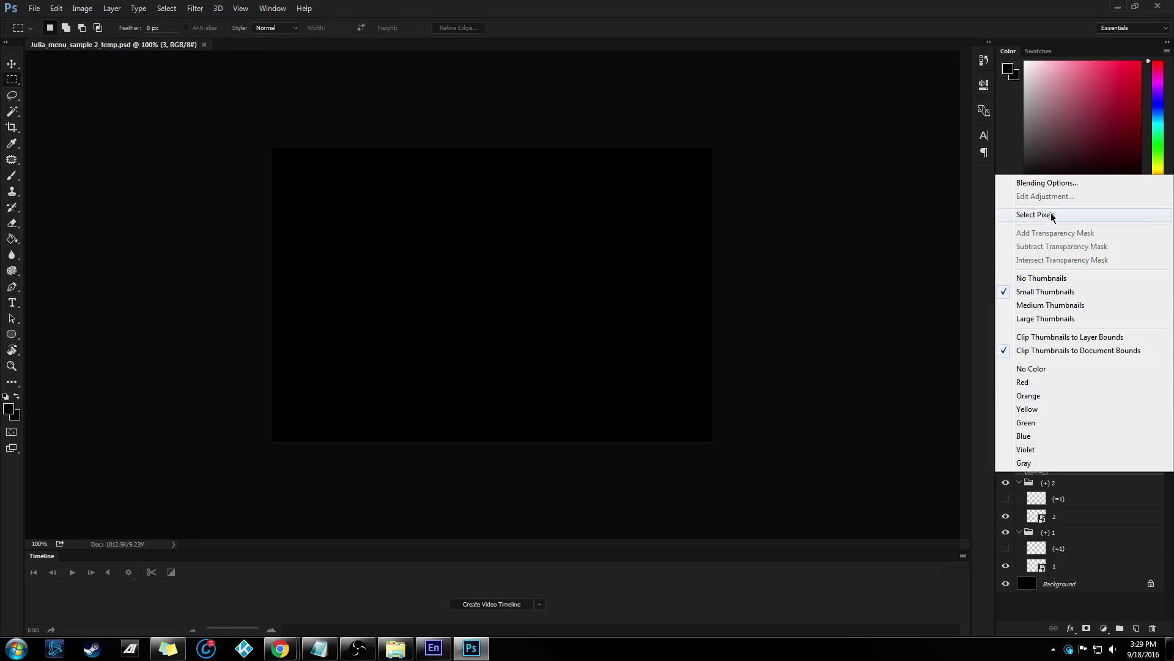
pyautogui.click(1082, 489)
pyautogui.click(1067, 431)
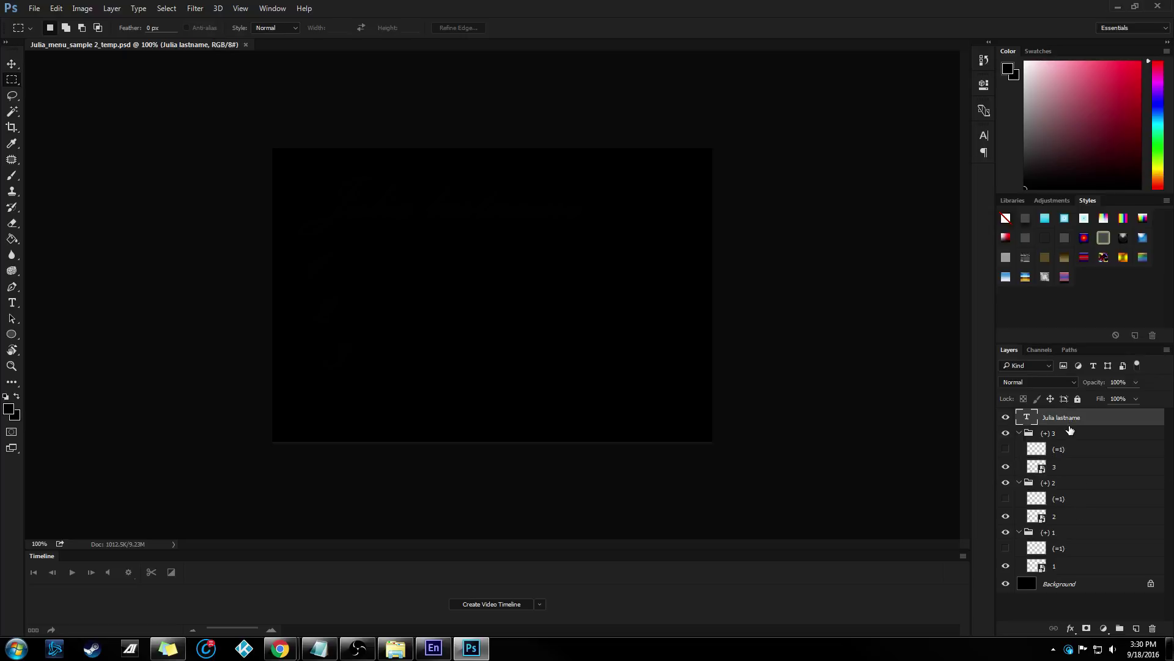
pyautogui.rightClick(1065, 433)
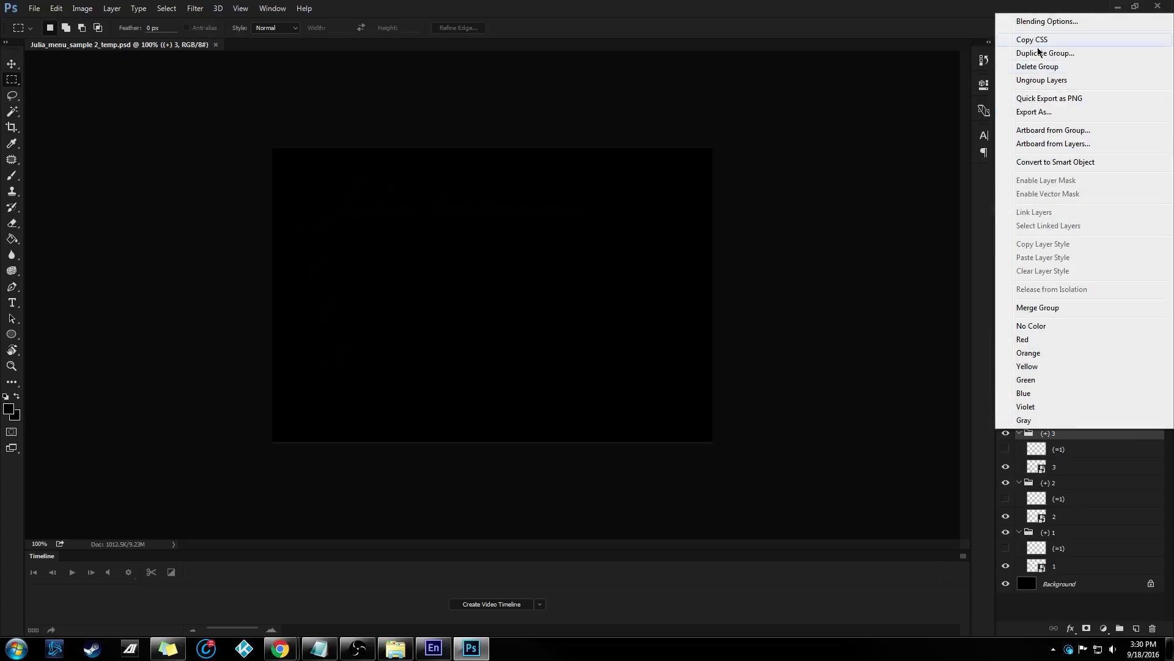
pyautogui.click(932, 281)
# Convert the (+) 3, (+) 2 and (+) 1 layer groups into smart objects.
pyautogui.rightClick(1091, 433)
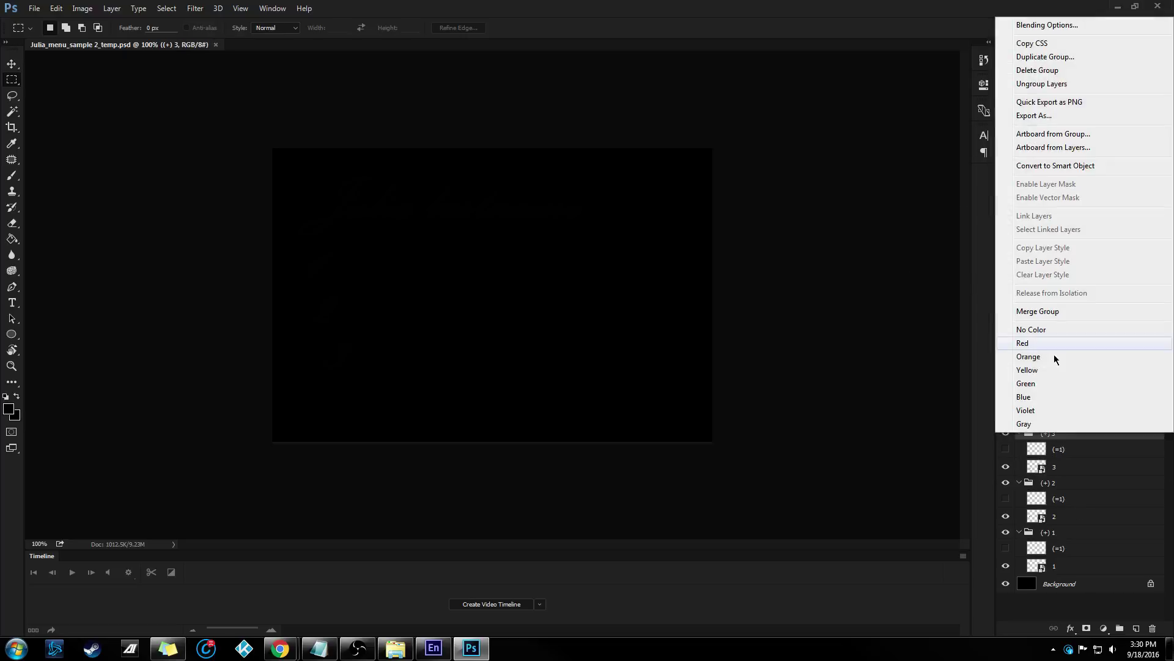
pyautogui.click(1052, 167)
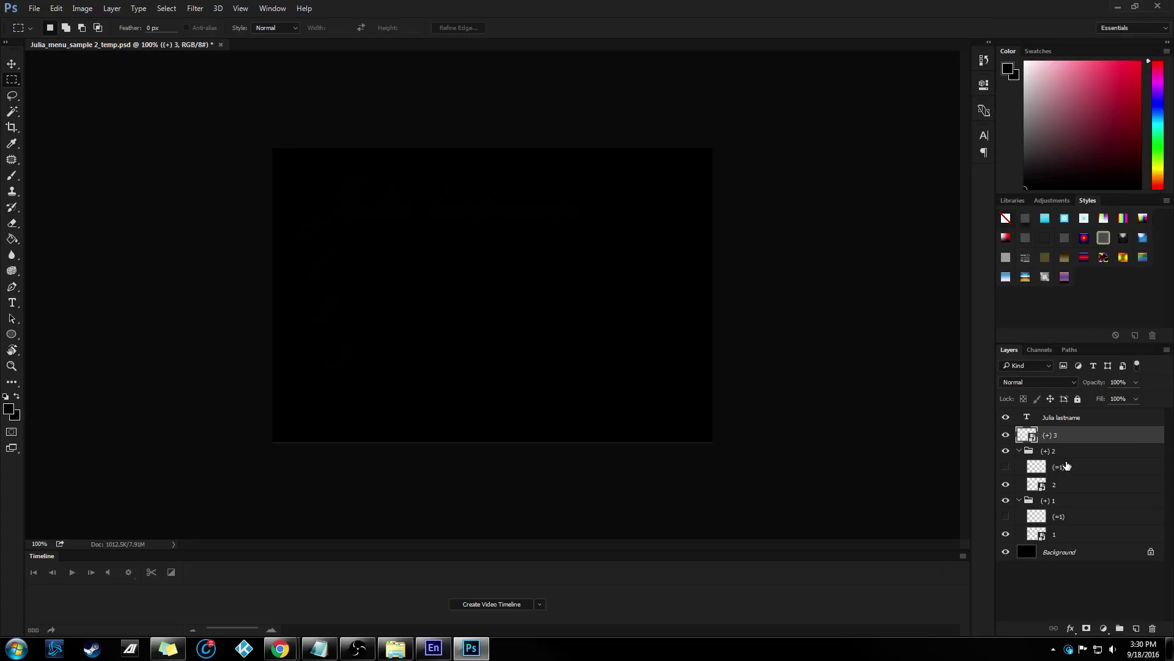
pyautogui.rightClick(1068, 456)
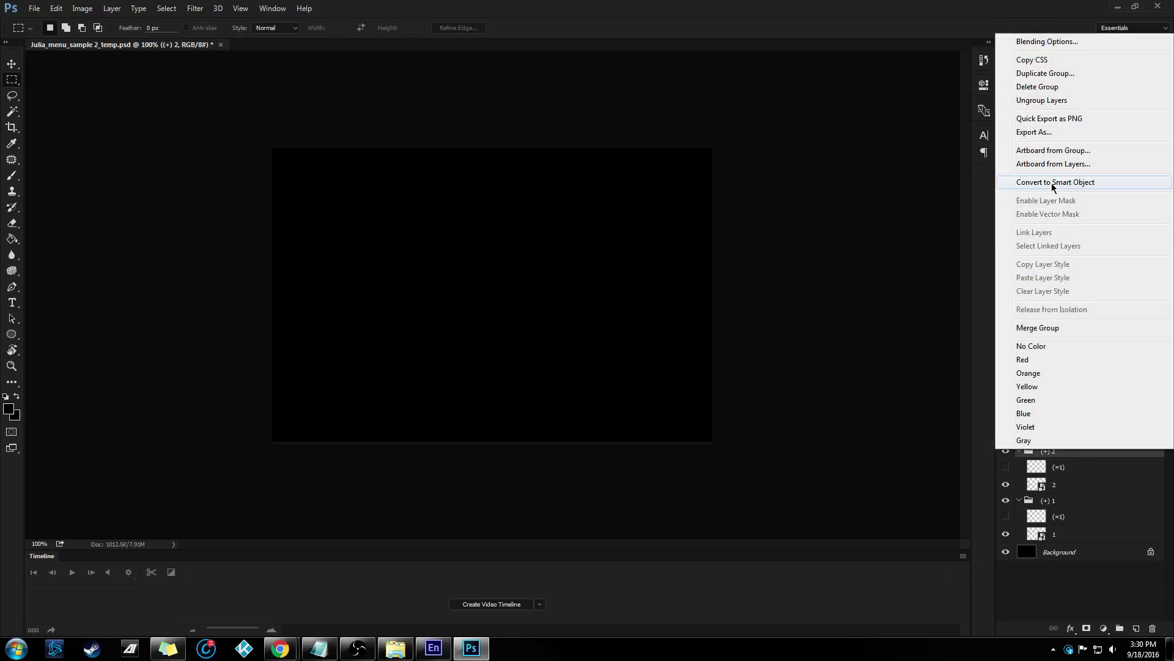
pyautogui.click(1051, 182)
pyautogui.rightClick(1070, 470)
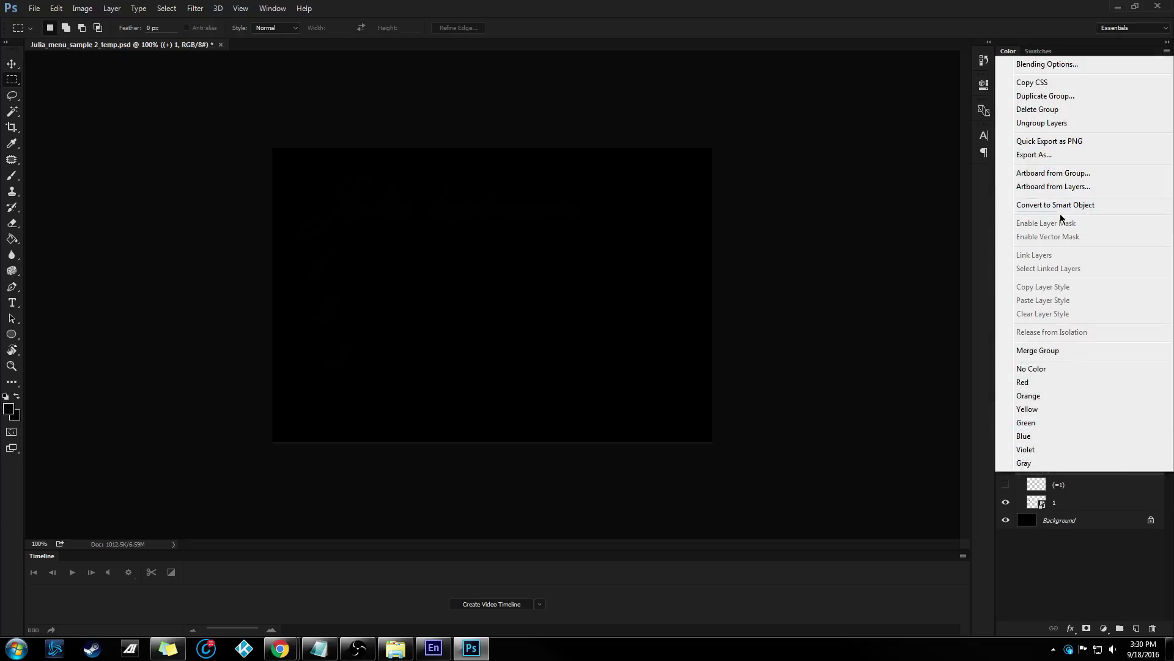
pyautogui.click(1063, 208)
# Save the edited PSD and close Photoshop, and set the menu's aspect ratio to 16:9 in Encore.
pyautogui.hotkey('ctrl', 's')
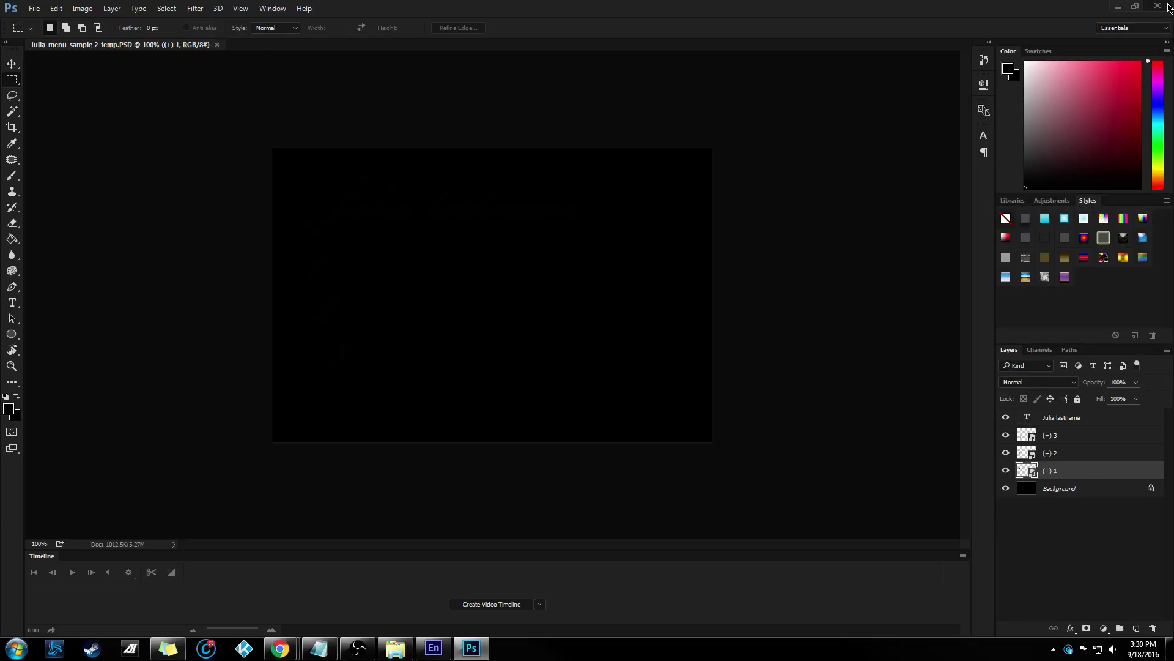
pyautogui.click(1166, 9)
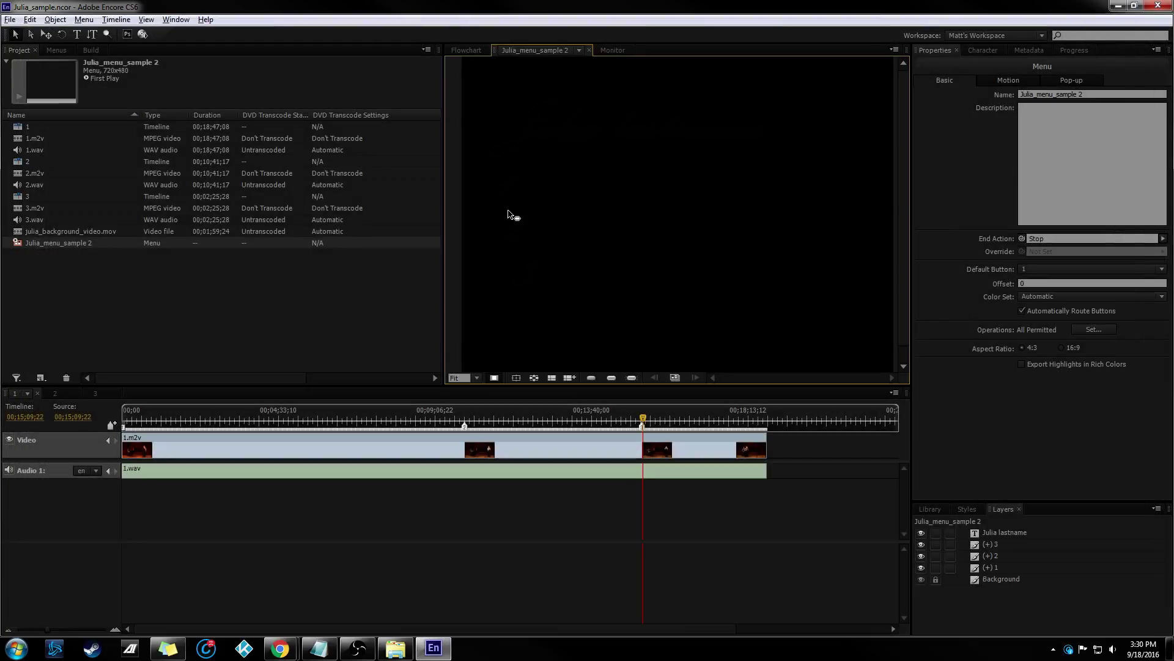
pyautogui.click(1061, 348)
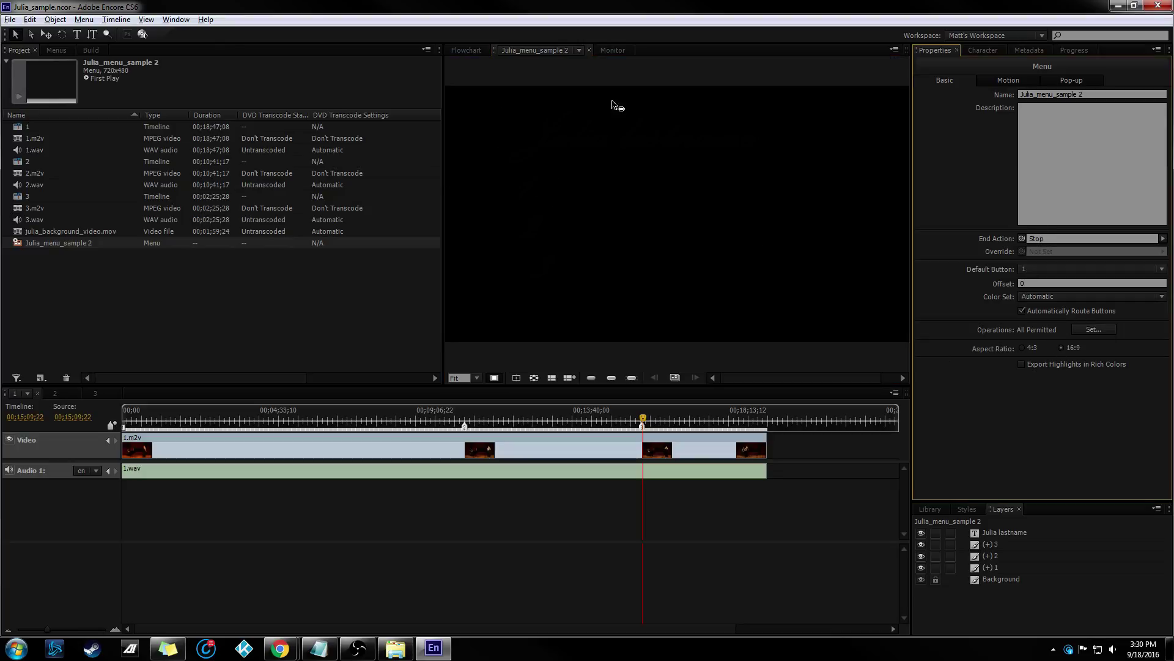
# Clear timeline 1's end action and its menu remote link.
pyautogui.click(480, 52)
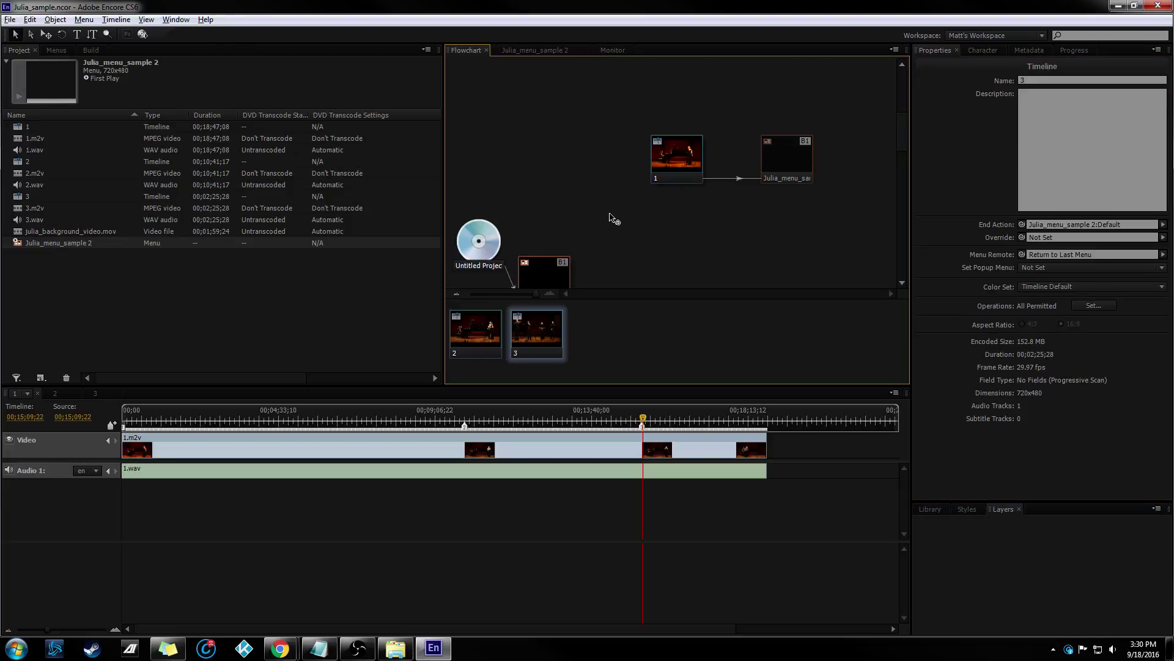
pyautogui.click(671, 93)
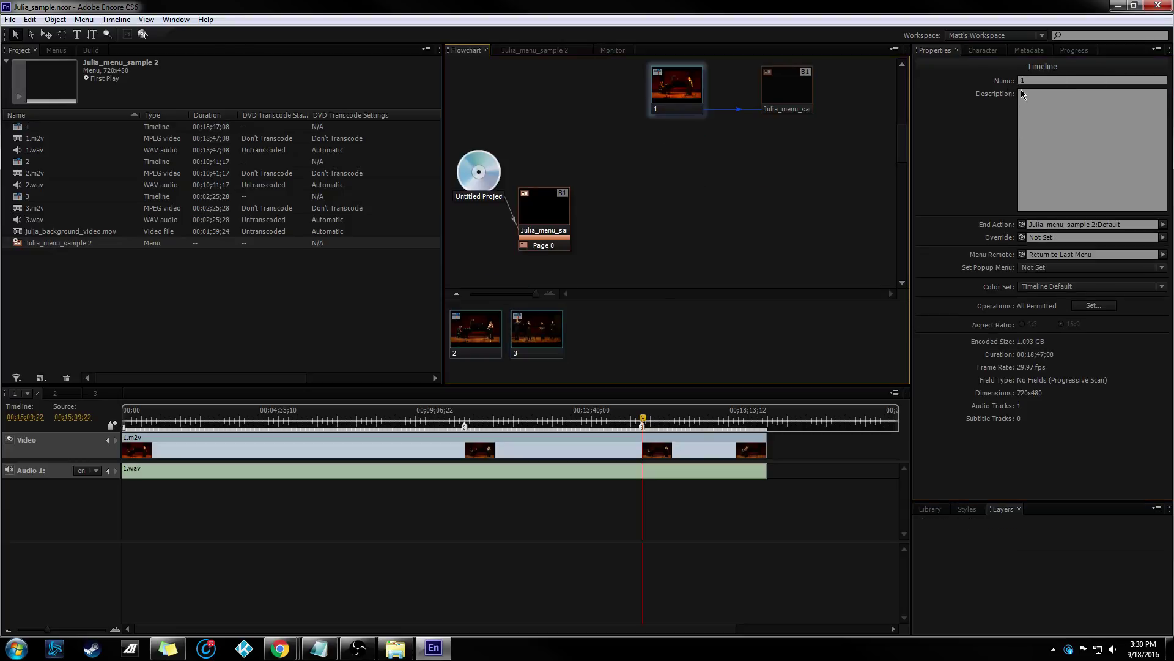
pyautogui.rightClick(1147, 227)
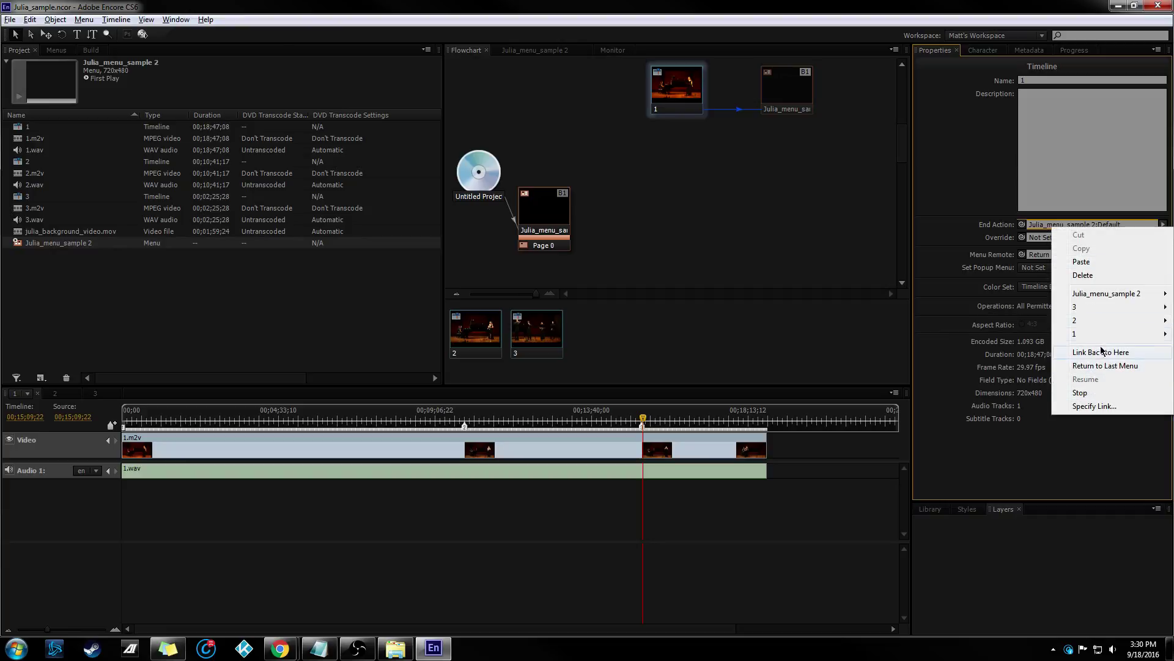
pyautogui.click(1082, 274)
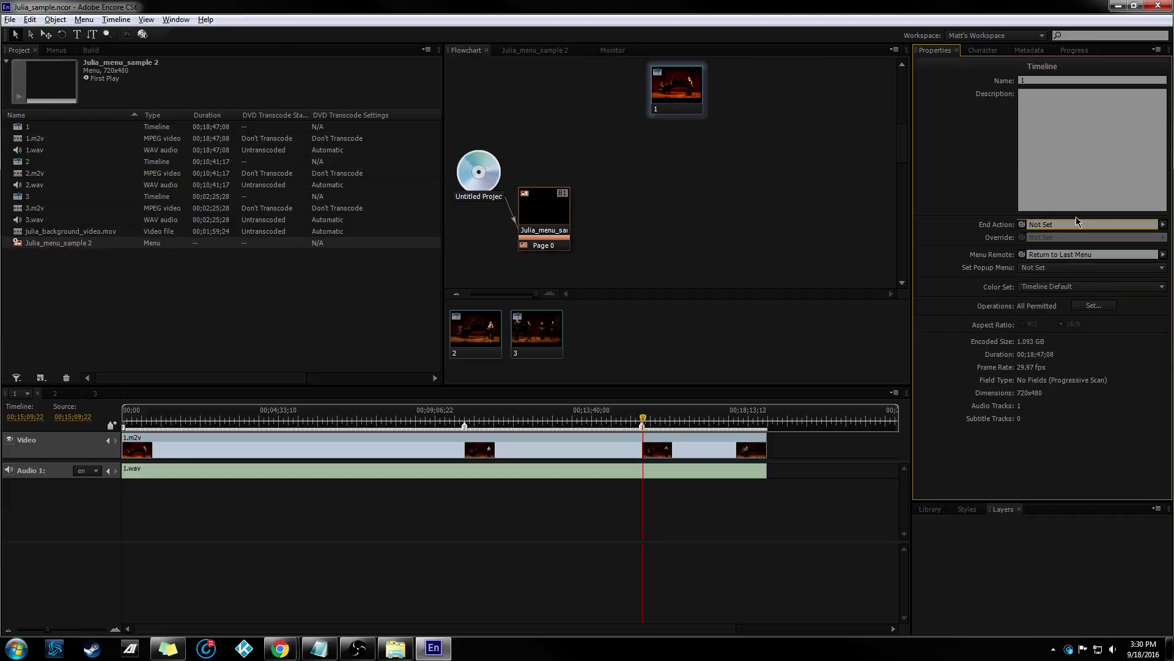
pyautogui.rightClick(1149, 255)
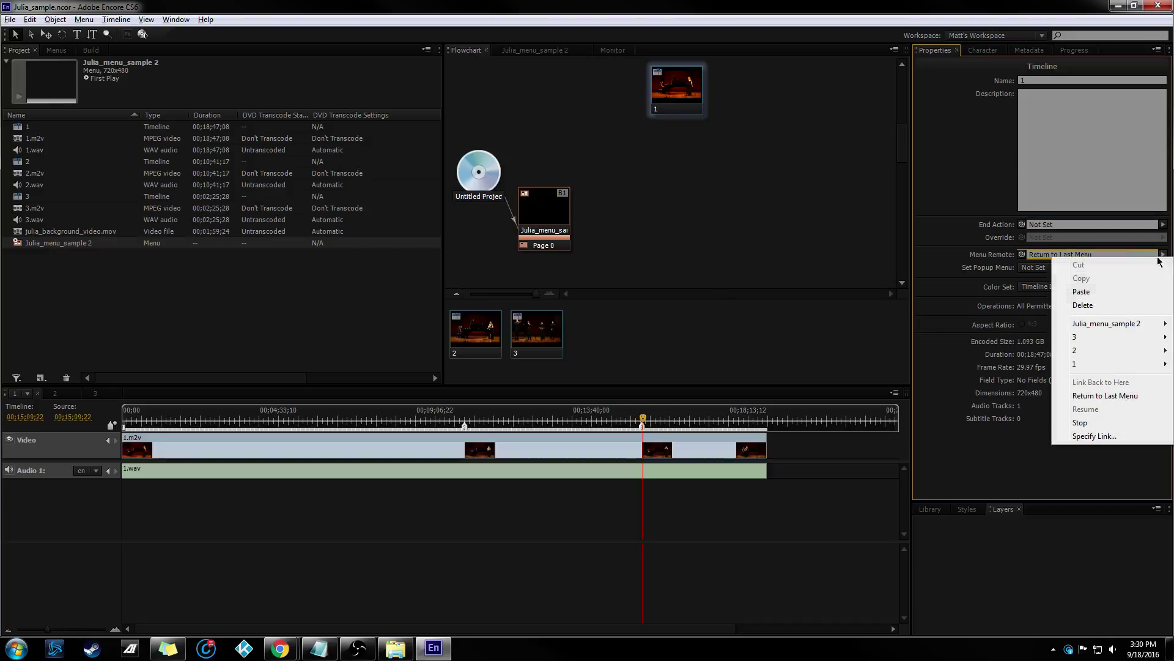
pyautogui.click(1083, 305)
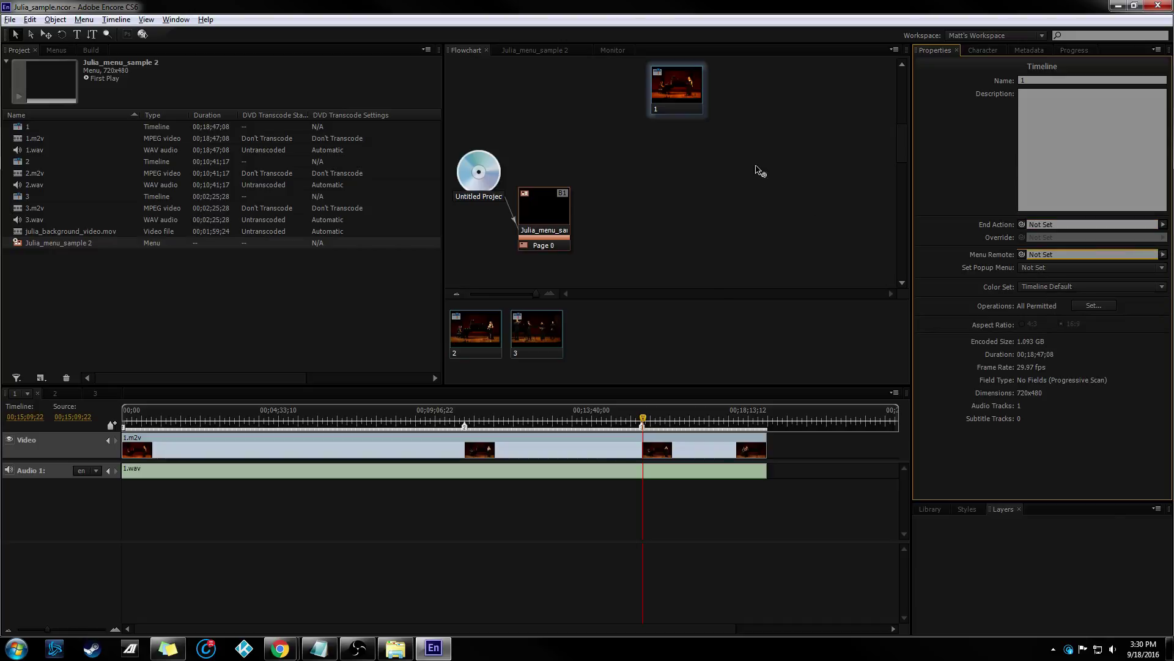
pyautogui.click(540, 211)
pyautogui.click(518, 51)
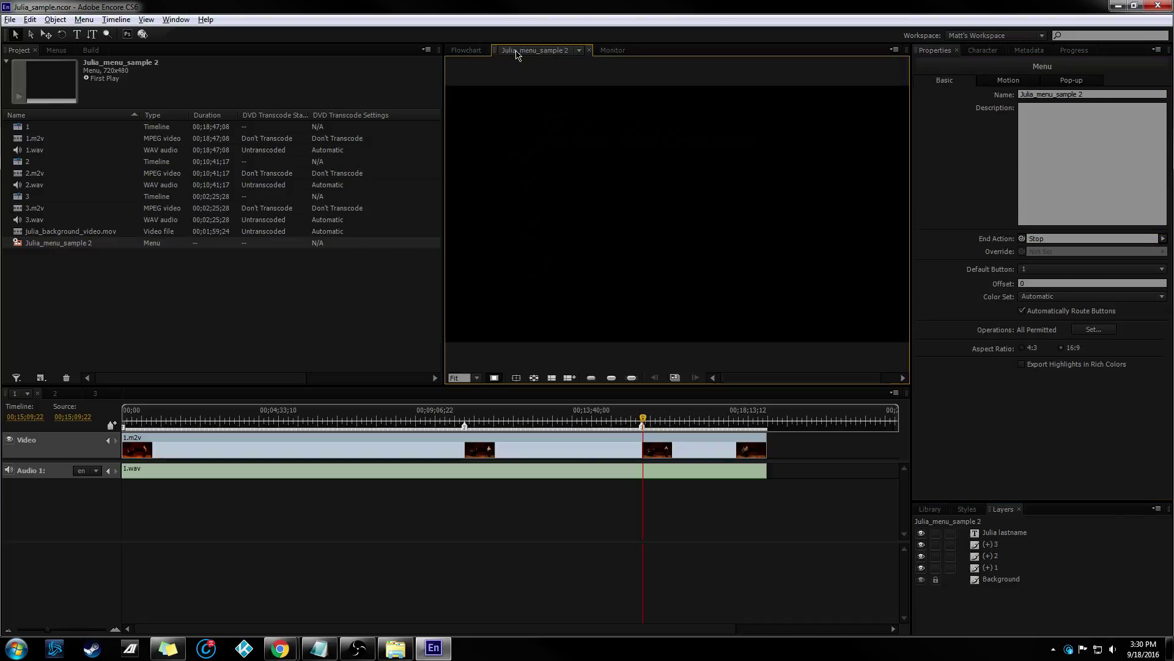
pyautogui.rightClick(514, 206)
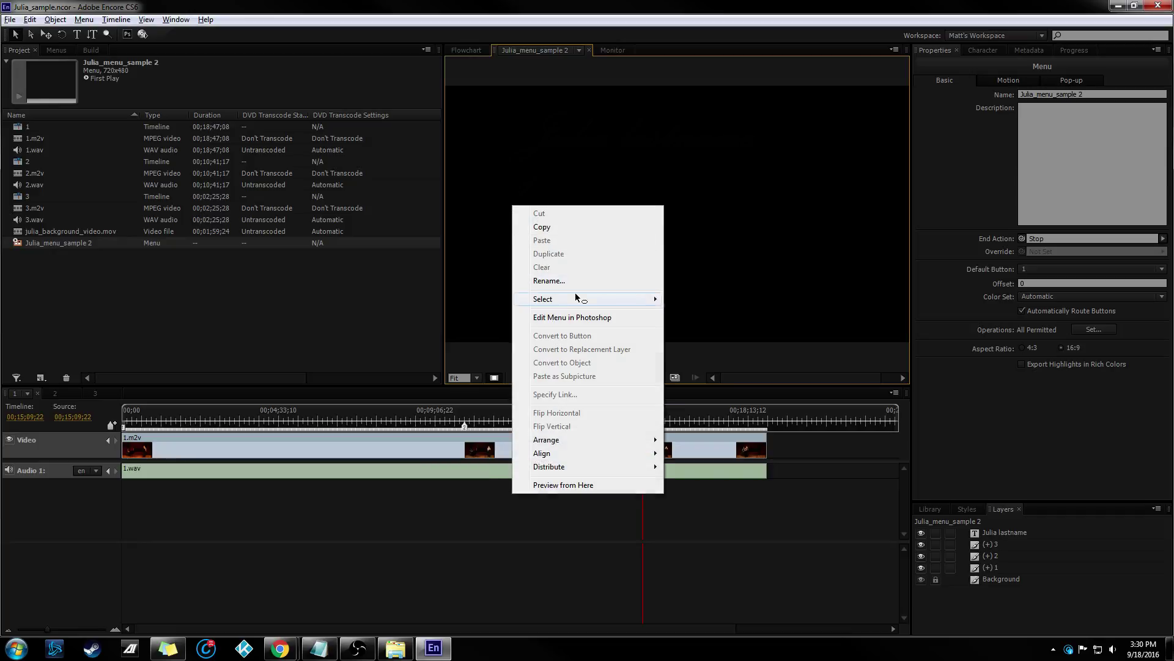
pyautogui.click(511, 187)
pyautogui.rightClick(514, 206)
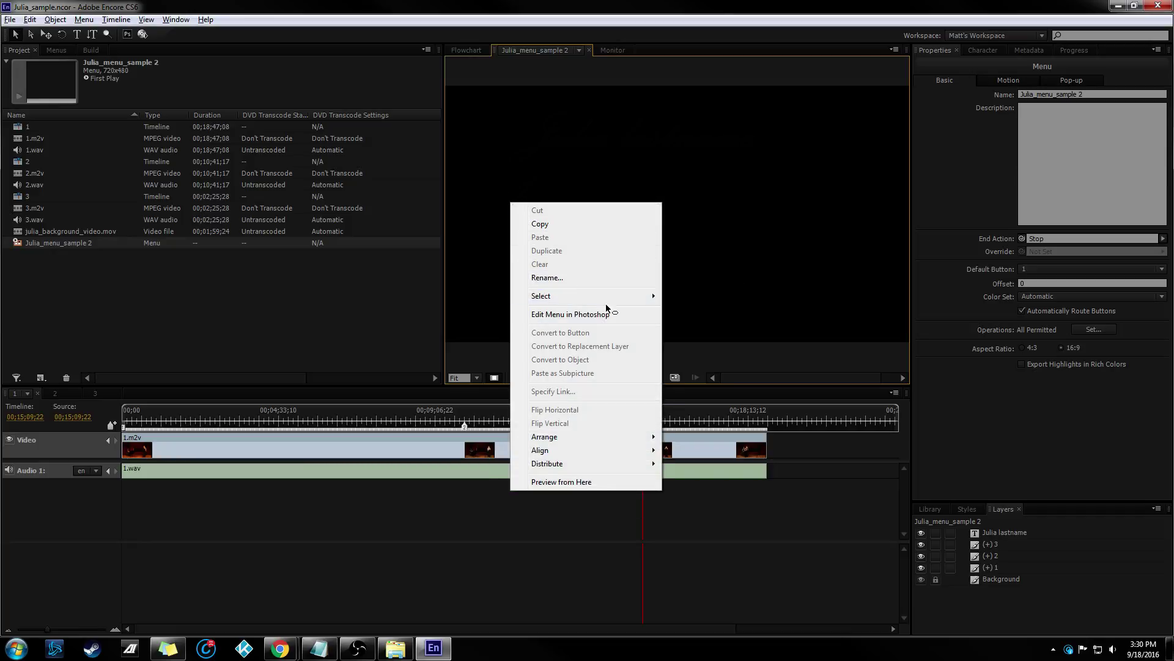
pyautogui.click(541, 169)
# Delete the Julia_menu_sample 2 menu and import Julia_menu_sample.psd again as a menu from the Julia-Recital folder.
pyautogui.click(149, 245)
pyautogui.press('Delete')
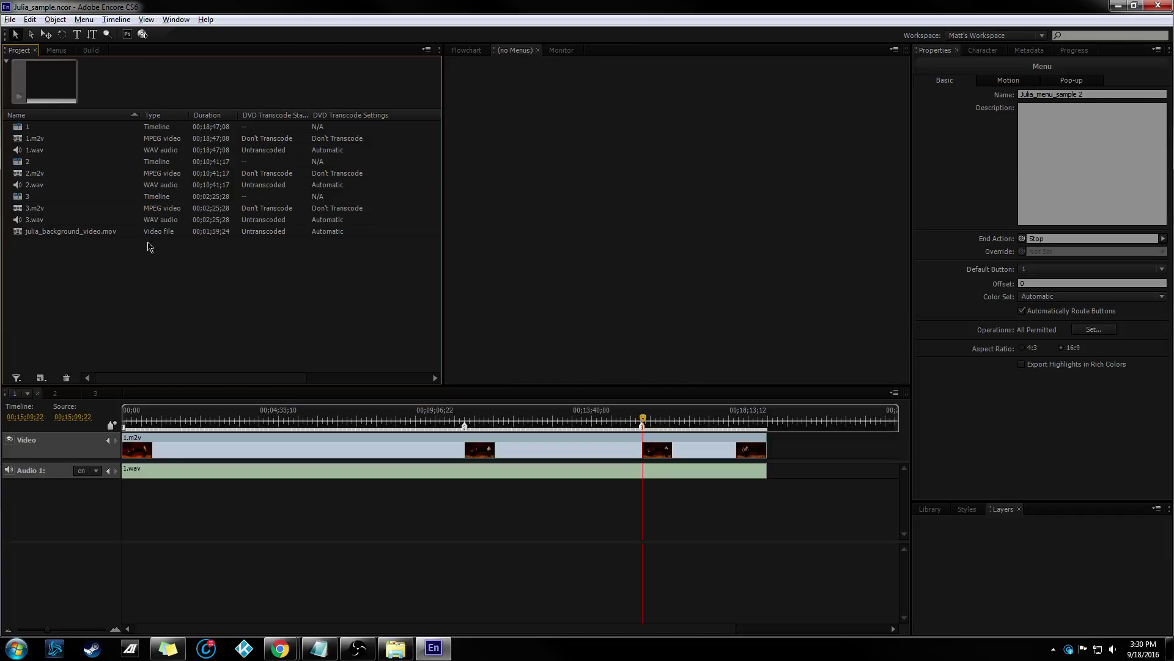
pyautogui.hotkey('alt', 'Tab')
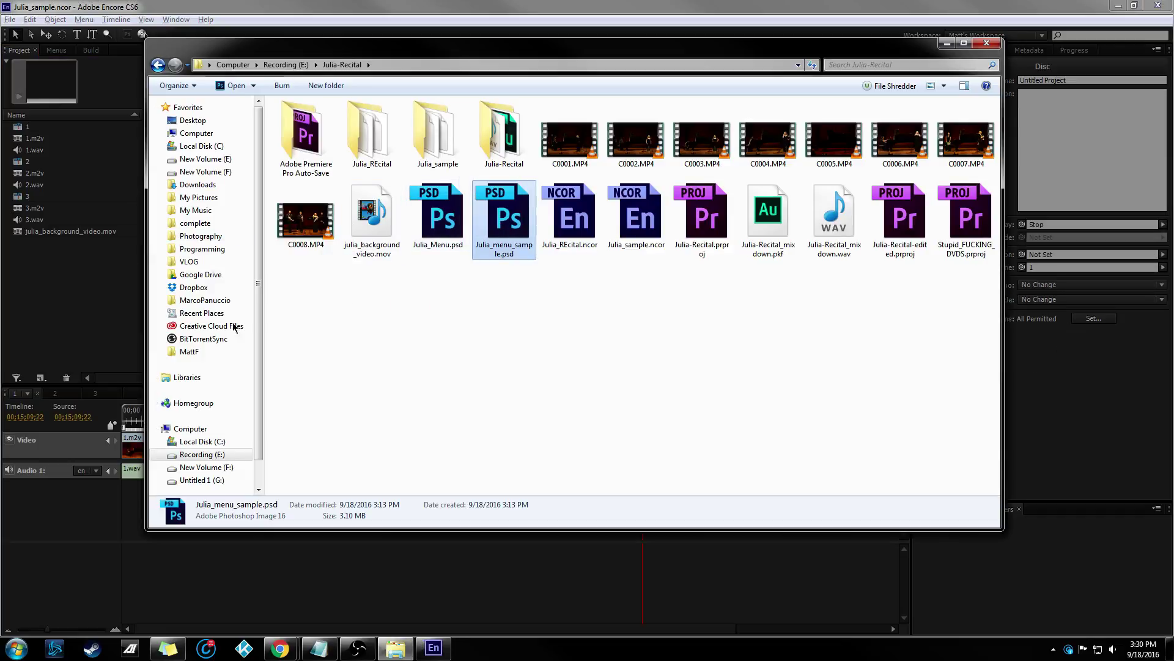
pyautogui.moveTo(233, 327); pyautogui.dragTo(62, 269)
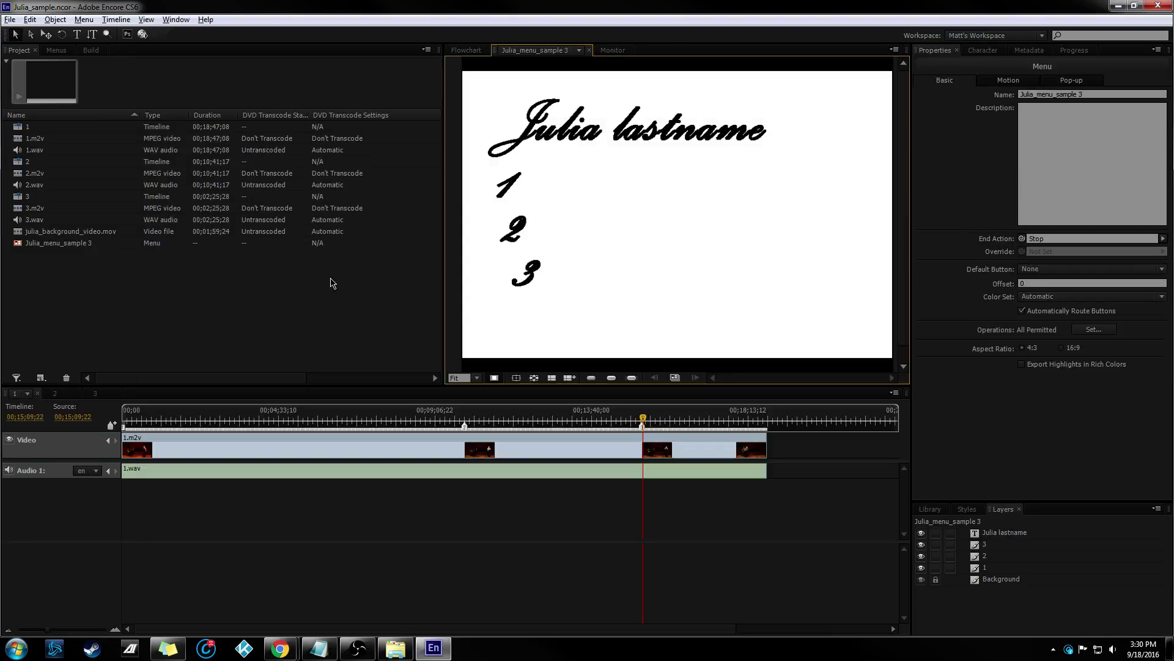
# Convert the 1, 2 and 3 objects on the Julia_menu_sample 3 menu into buttons.
pyautogui.rightClick(517, 187)
pyautogui.moveTo(590, 276)
pyautogui.click(688, 278)
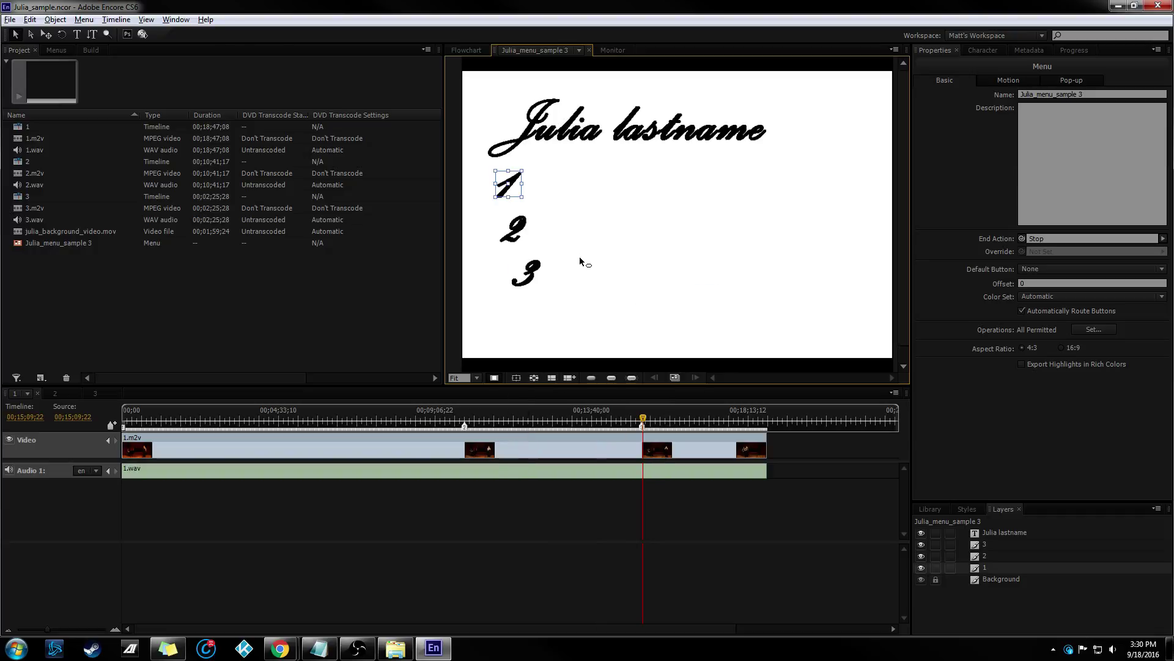
pyautogui.hotkey('ctrl', 'b')
pyautogui.click(533, 230)
pyautogui.rightClick(527, 232)
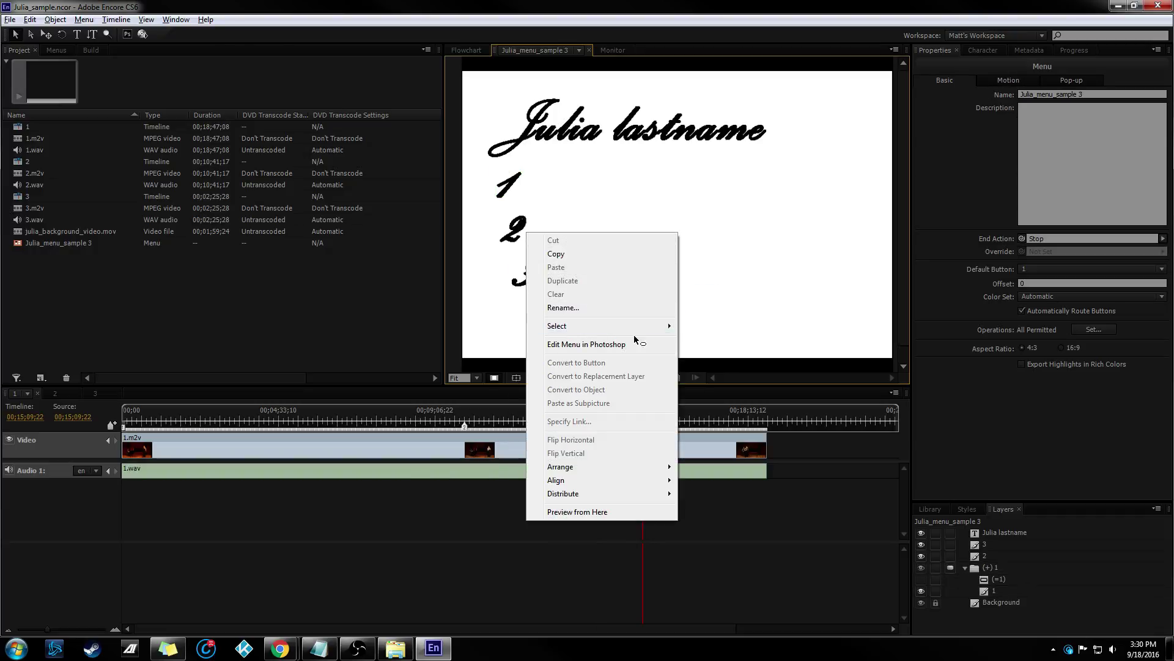
pyautogui.moveTo(636, 325)
pyautogui.click(691, 327)
pyautogui.hotkey('ctrl', 'b')
pyautogui.click(538, 272)
pyautogui.rightClick(523, 274)
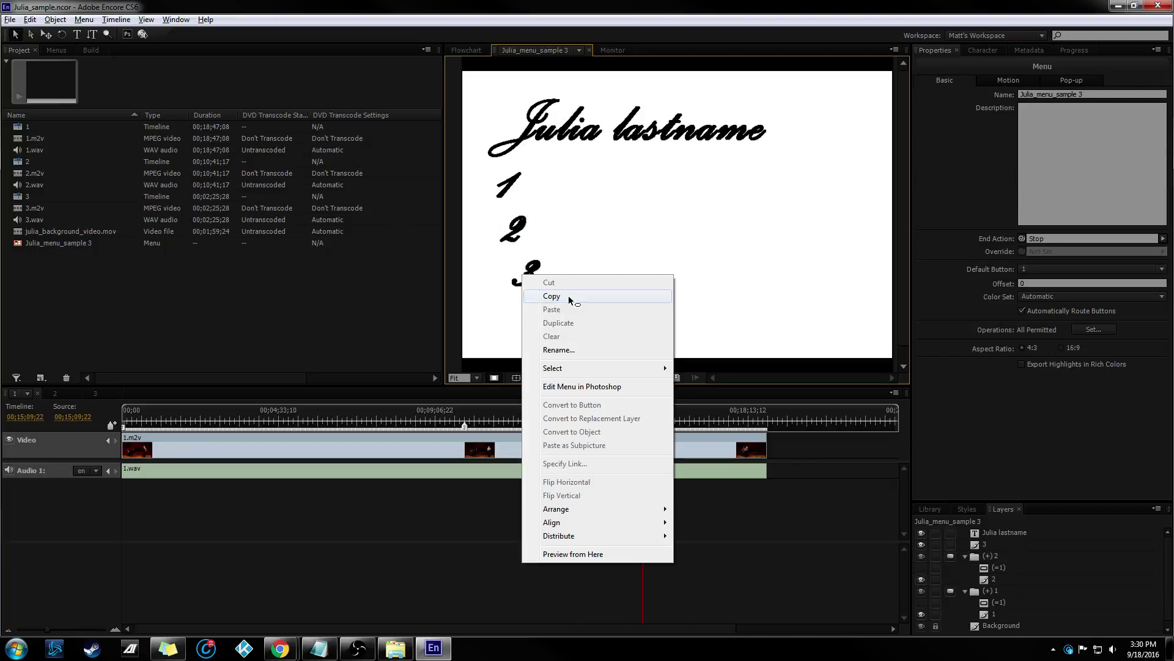
pyautogui.moveTo(587, 368)
pyautogui.click(695, 370)
pyautogui.hotkey('ctrl', 'b')
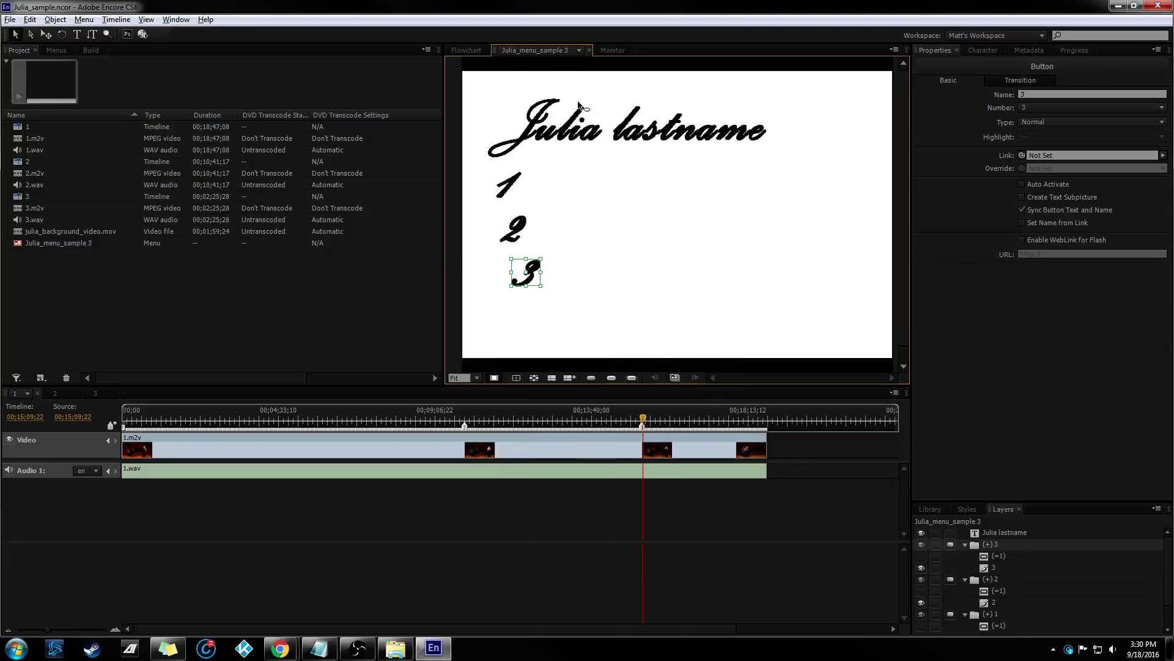
# In the flowchart, link the disc to the Julia_menu_sample 3 menu, and button 1 to timeline 1 with a return to the menu.
pyautogui.click(612, 51)
pyautogui.click(469, 50)
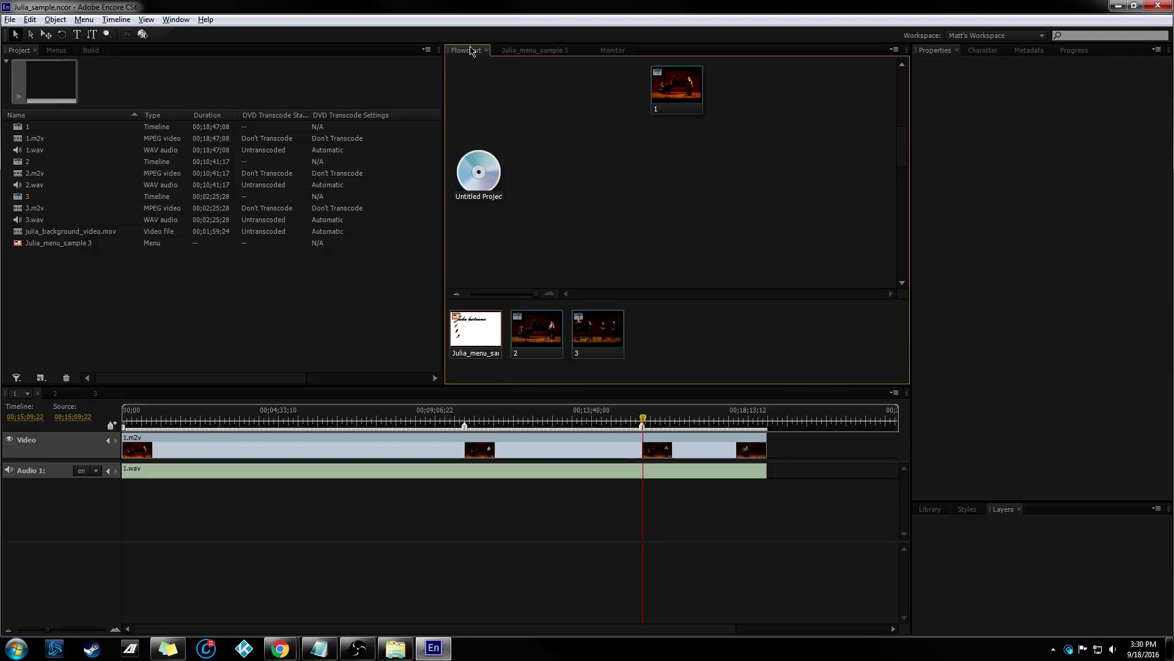
pyautogui.moveTo(486, 332); pyautogui.dragTo(567, 154)
pyautogui.moveTo(555, 199); pyautogui.dragTo(673, 92)
# Link menu buttons 2 and 3 to timelines 2 and 3, and set both timelines to return to the menu.
pyautogui.moveTo(661, 186); pyautogui.dragTo(476, 331)
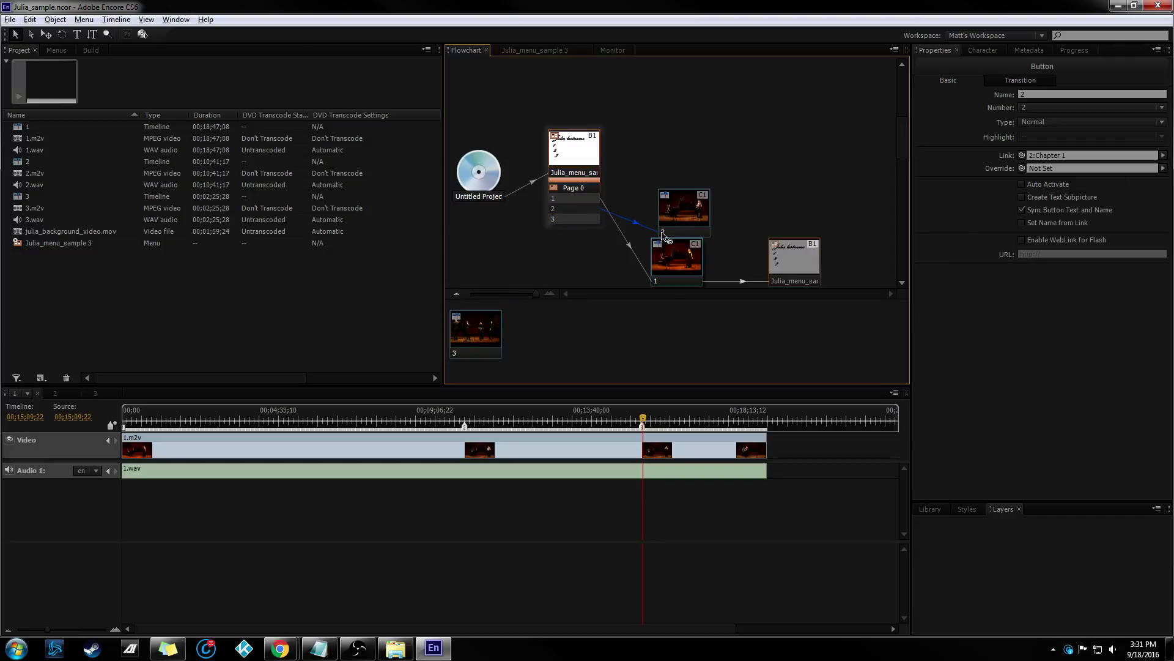
pyautogui.moveTo(666, 236); pyautogui.dragTo(598, 172)
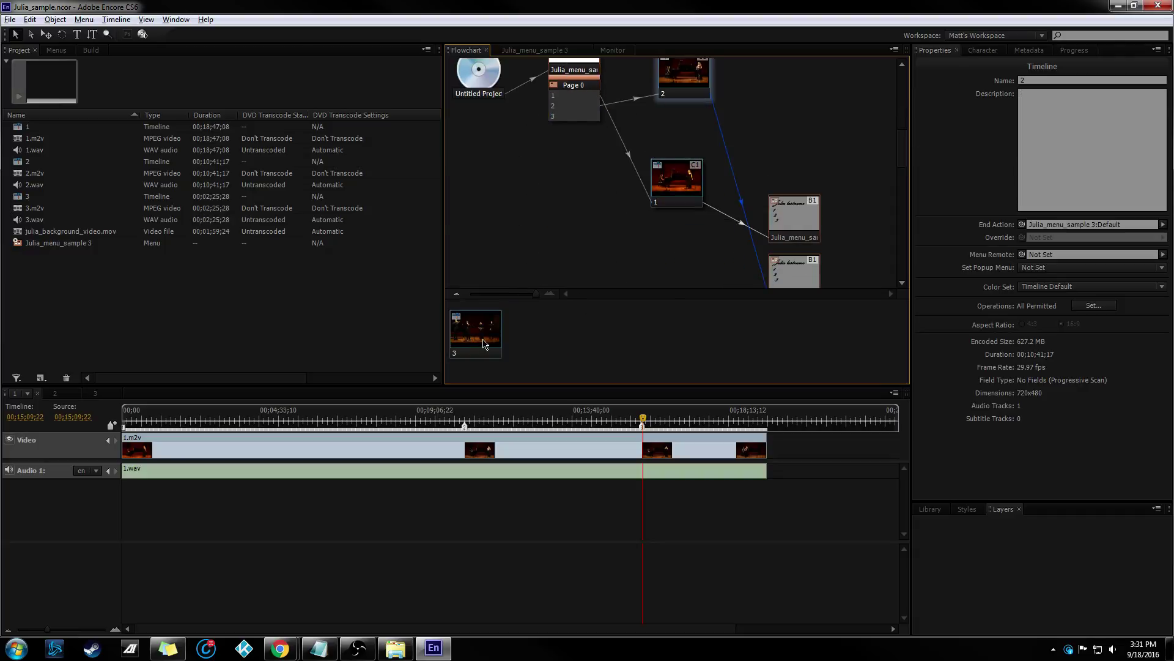
pyautogui.moveTo(548, 116); pyautogui.dragTo(471, 339)
pyautogui.moveTo(682, 184); pyautogui.dragTo(563, 120)
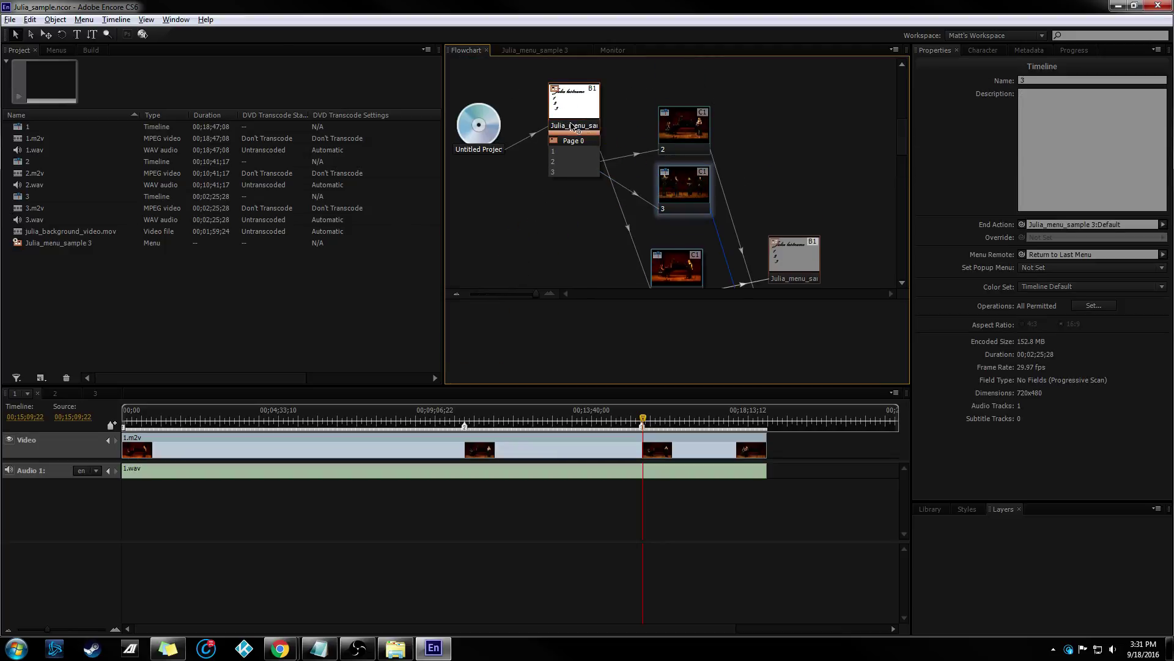
# Preview the still menu to check how its buttons highlight, and close the preview.
pyautogui.click(507, 52)
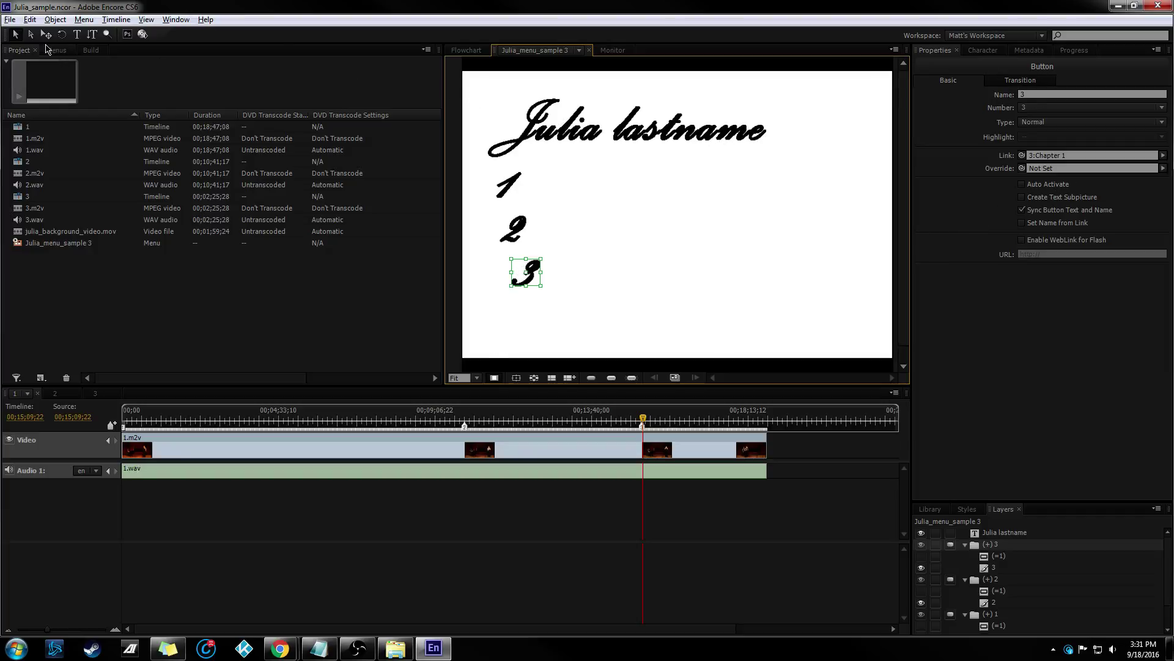
pyautogui.click(142, 34)
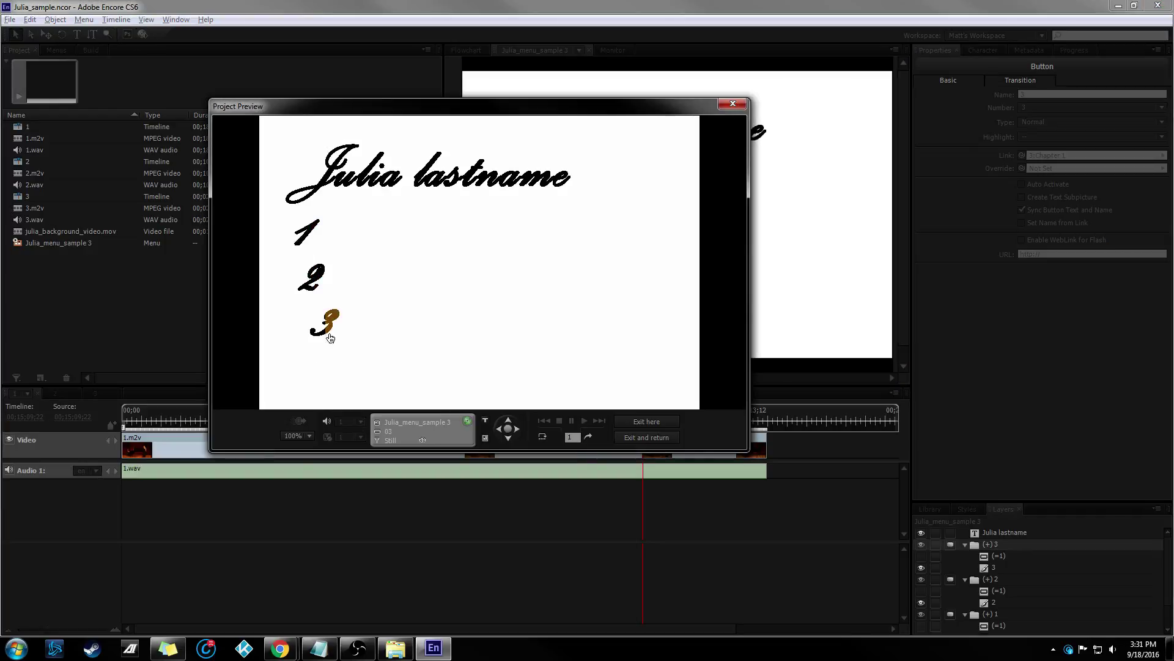
pyautogui.click(732, 104)
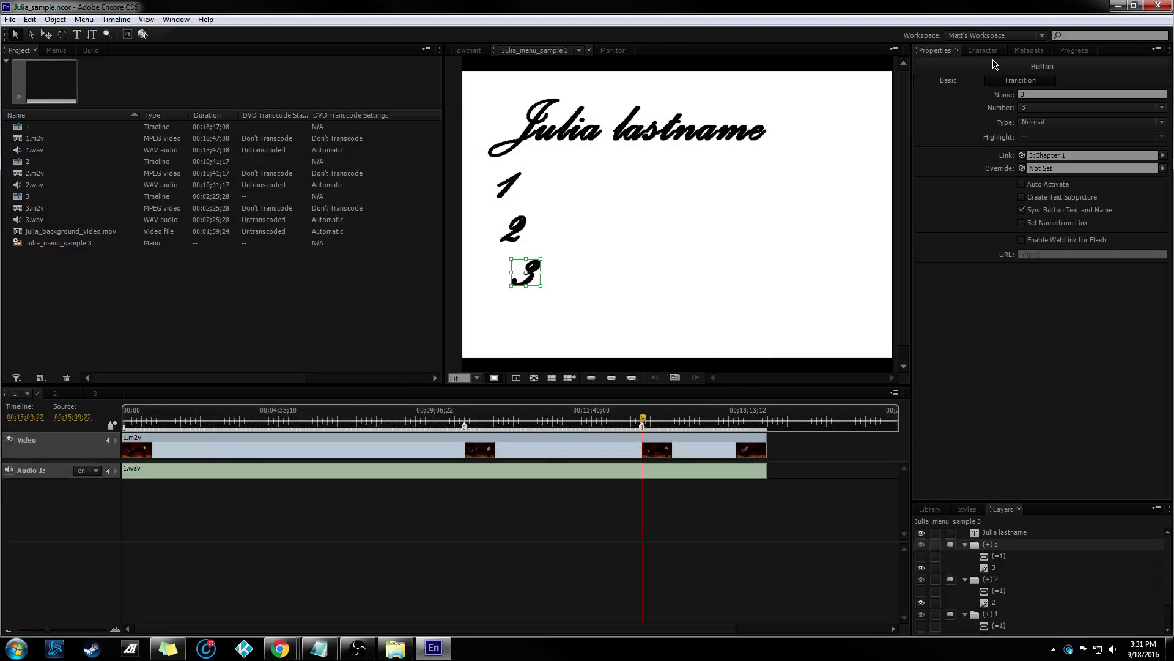
# Assign julia_background_video.mov as the menu's motion video and set the menu's aspect ratio to 16:9.
pyautogui.click(781, 116)
pyautogui.click(1005, 81)
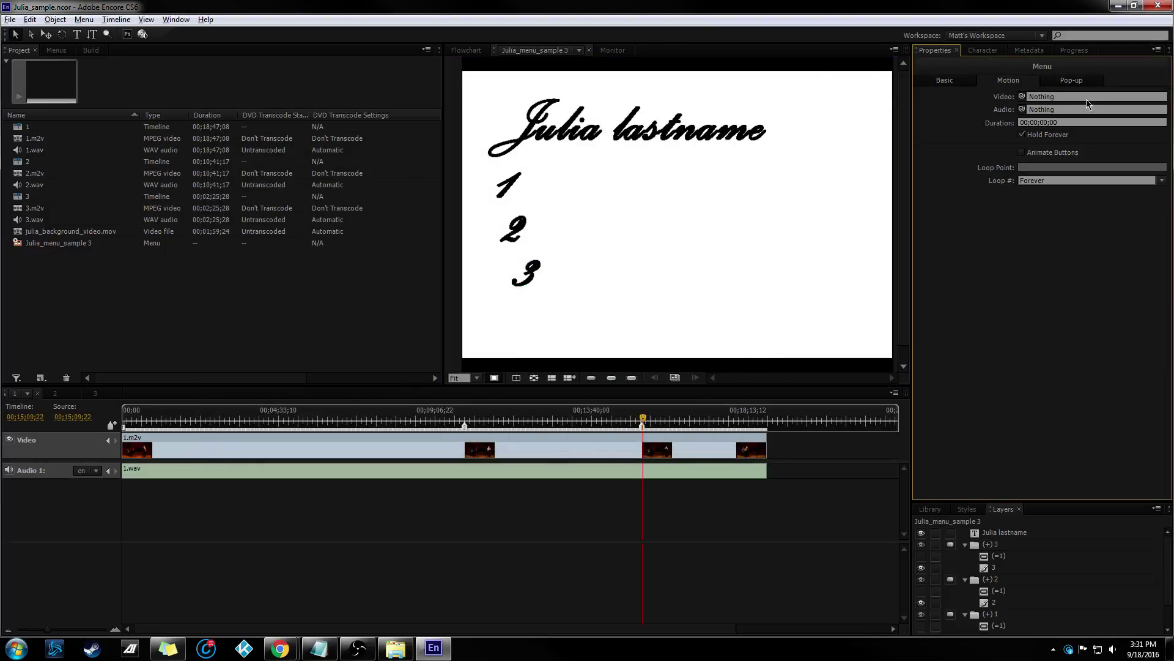
pyautogui.moveTo(1021, 96); pyautogui.dragTo(71, 230)
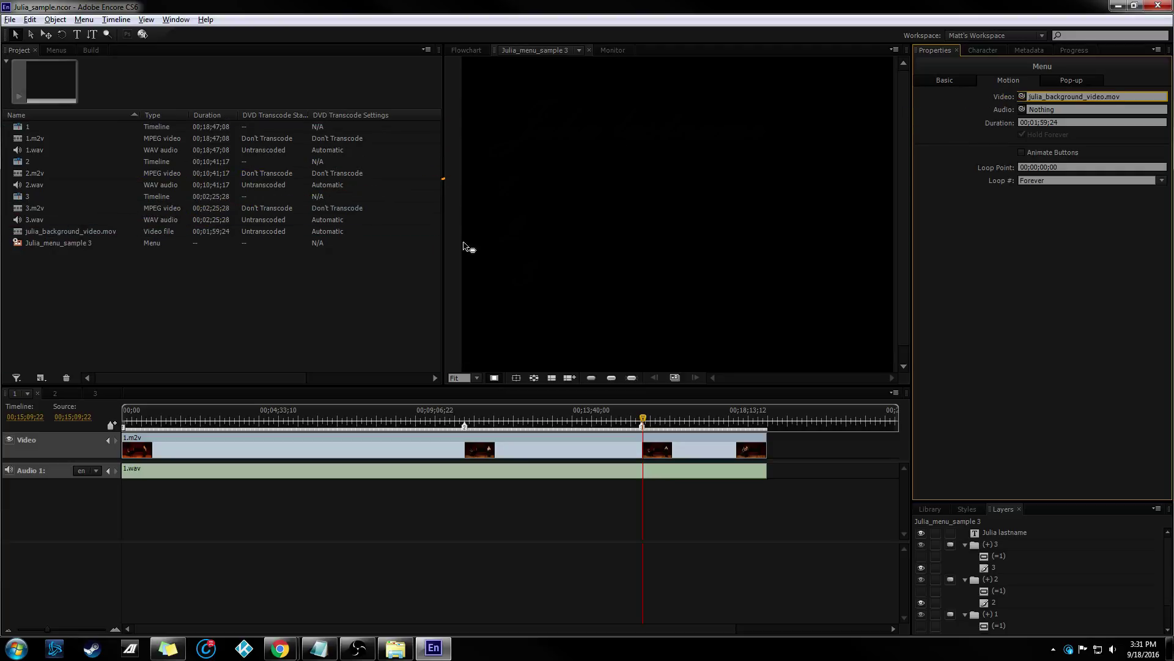
pyautogui.click(970, 78)
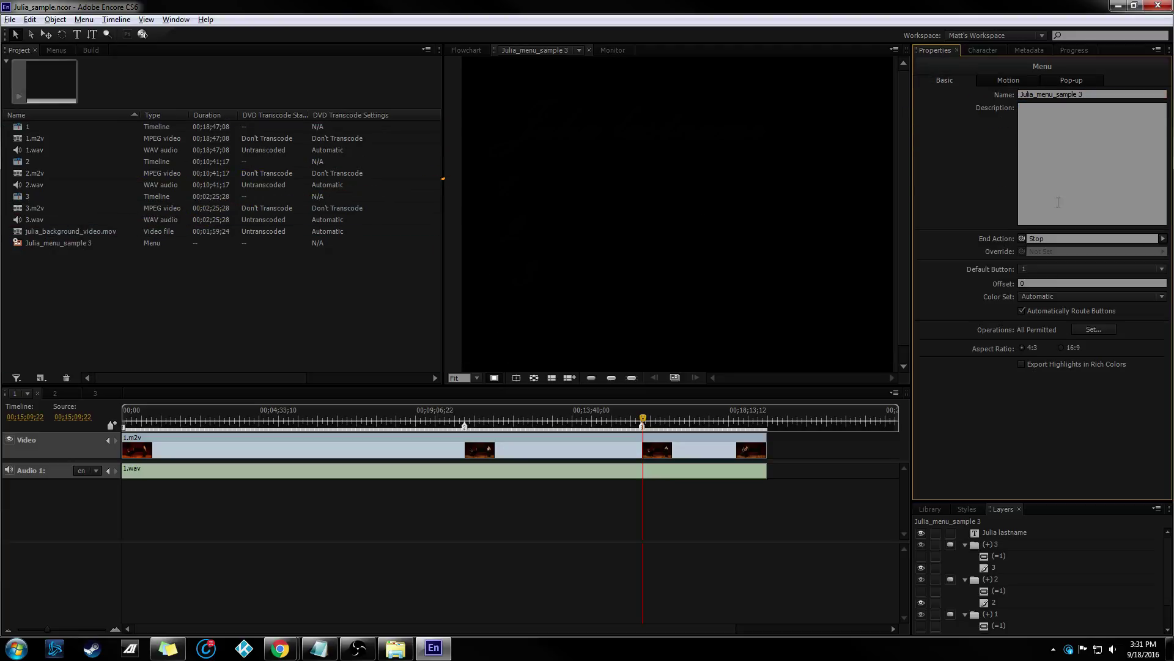
pyautogui.click(1009, 80)
pyautogui.moveTo(1022, 96); pyautogui.dragTo(71, 235)
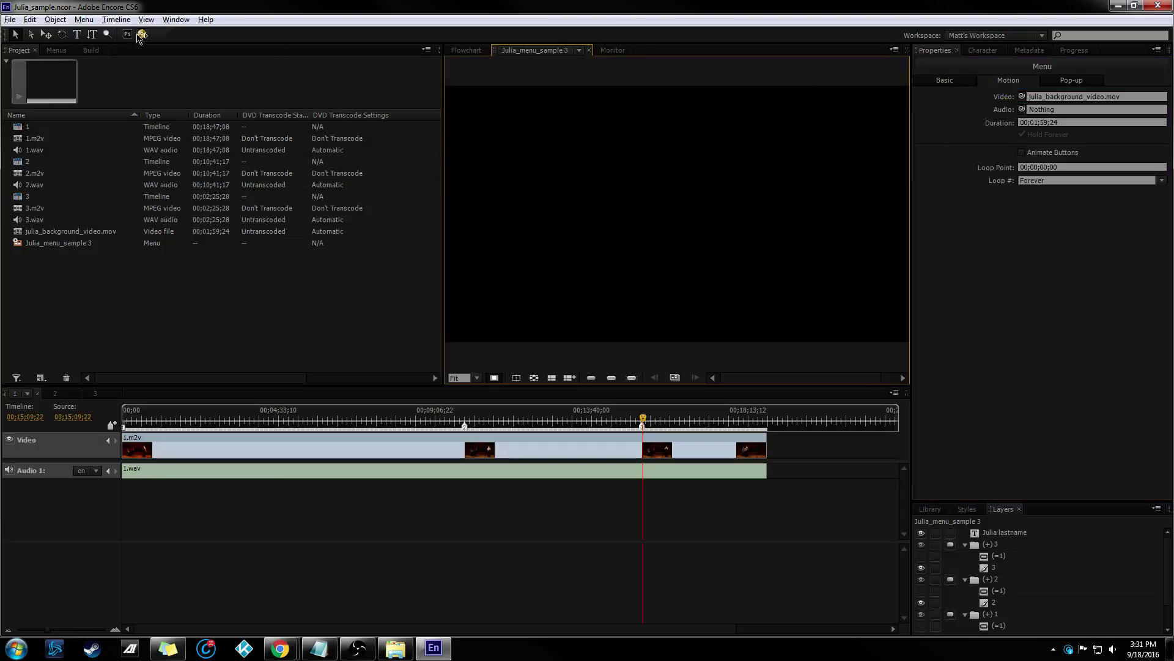
# Preview the motion menu briefly, and check the menu's button links in the flowchart.
pyautogui.click(142, 34)
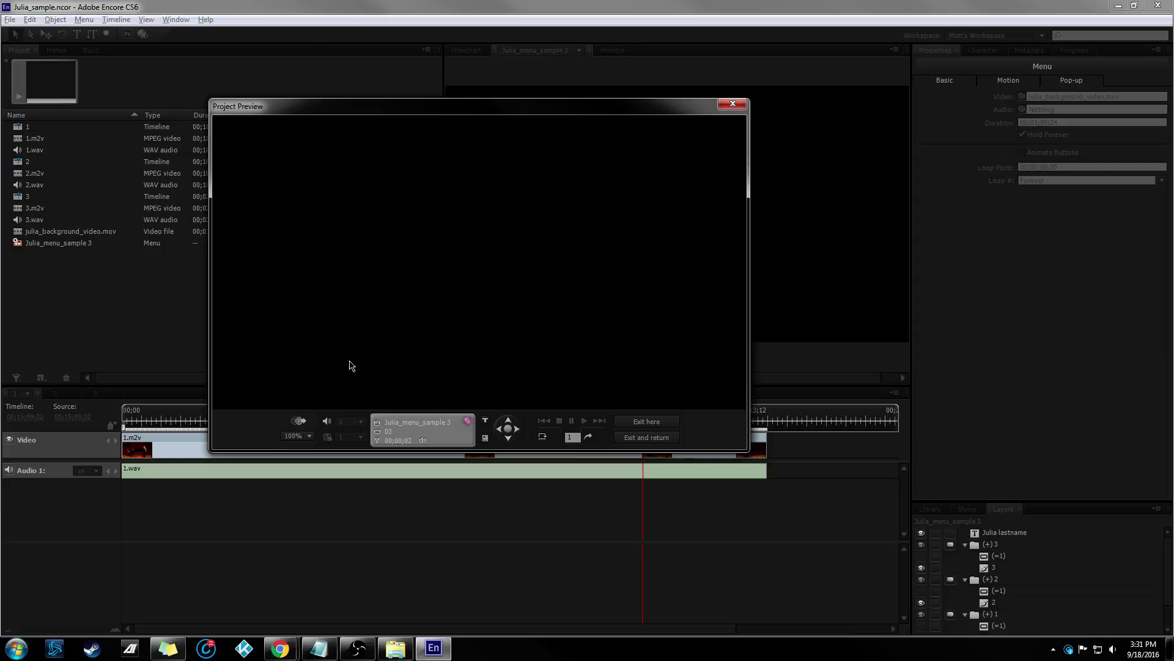
pyautogui.click(733, 104)
pyautogui.click(466, 49)
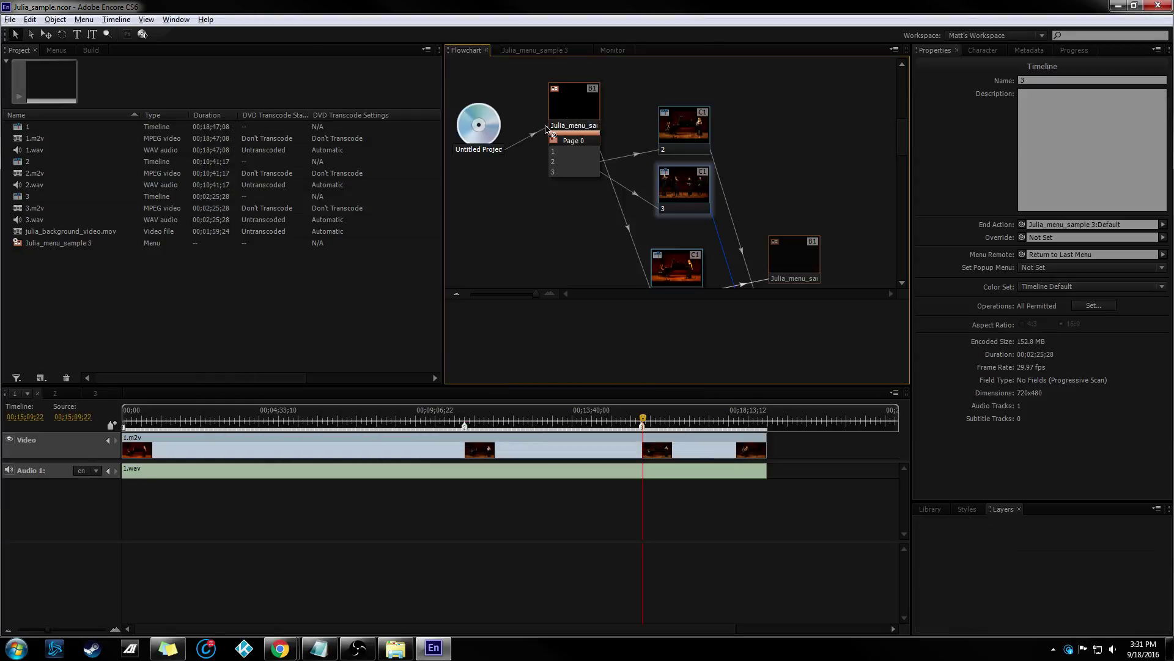
pyautogui.click(562, 160)
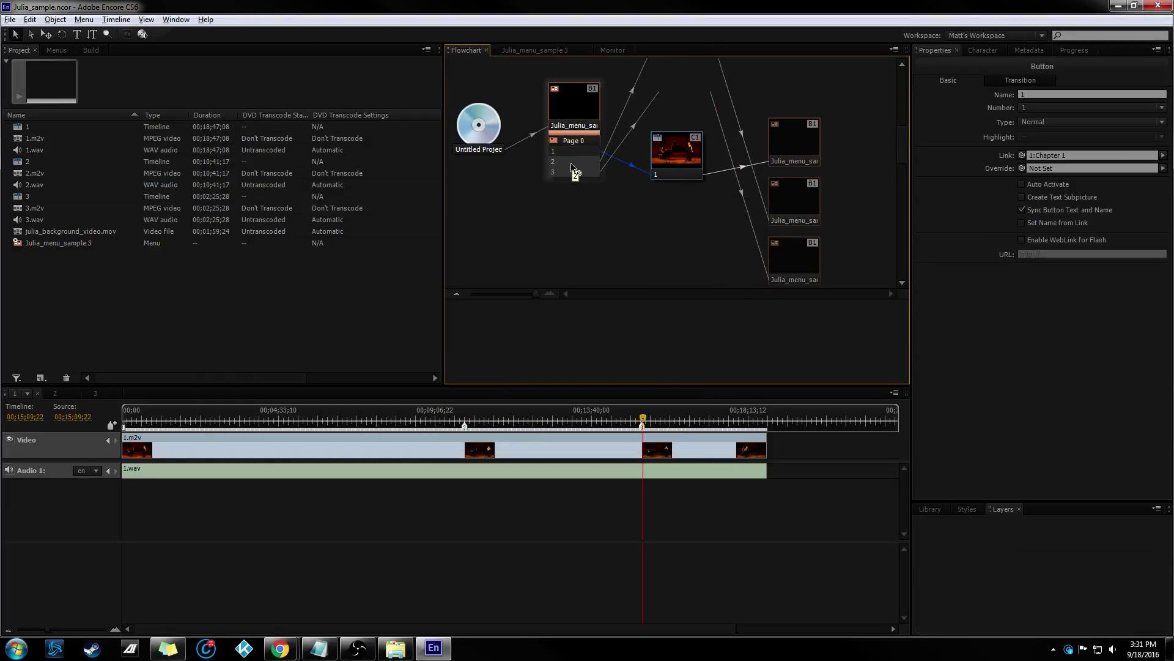
pyautogui.click(534, 50)
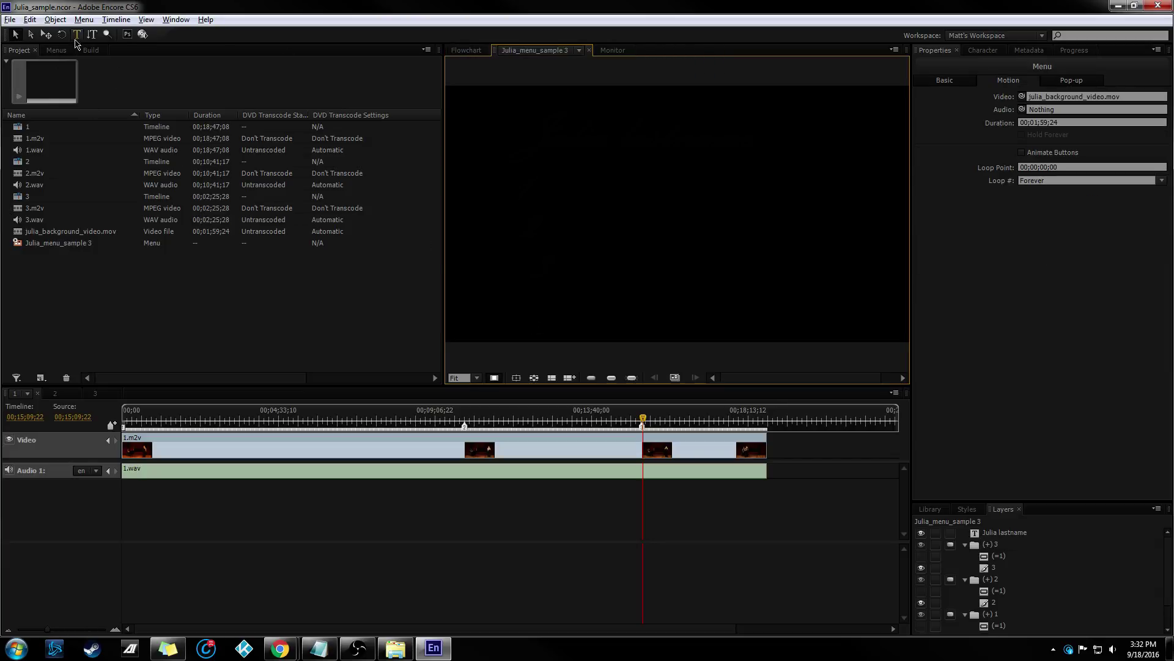
# Preview the project with the motion menu rendered, testing button 1's playback and the return to the menu.
pyautogui.click(143, 34)
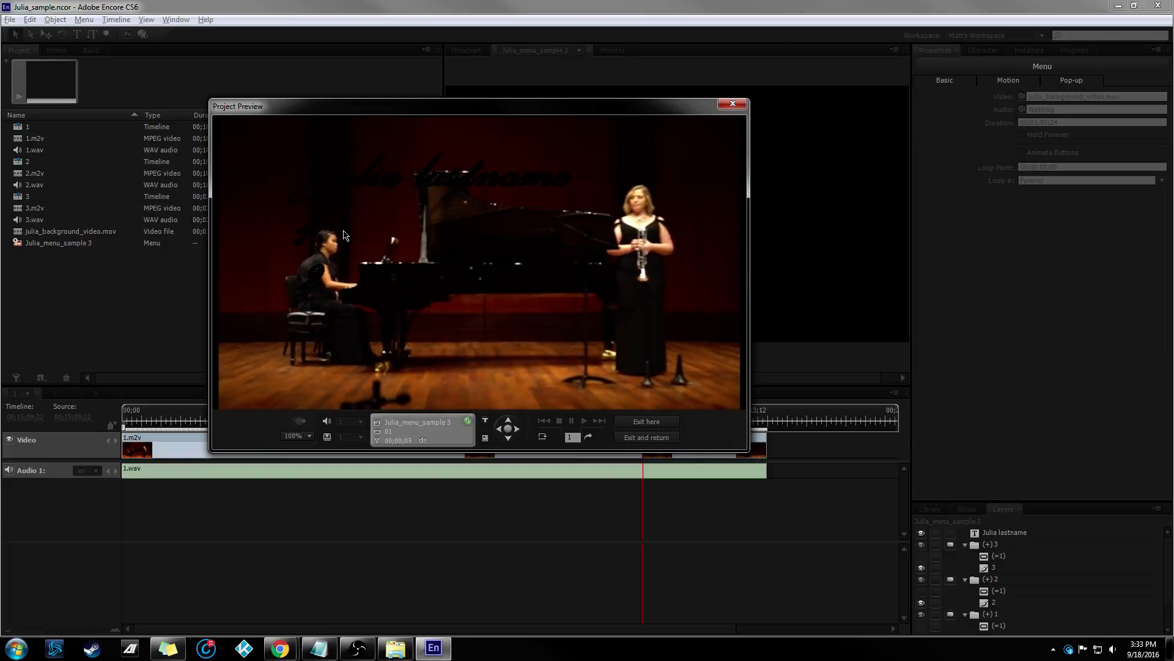
pyautogui.click(280, 231)
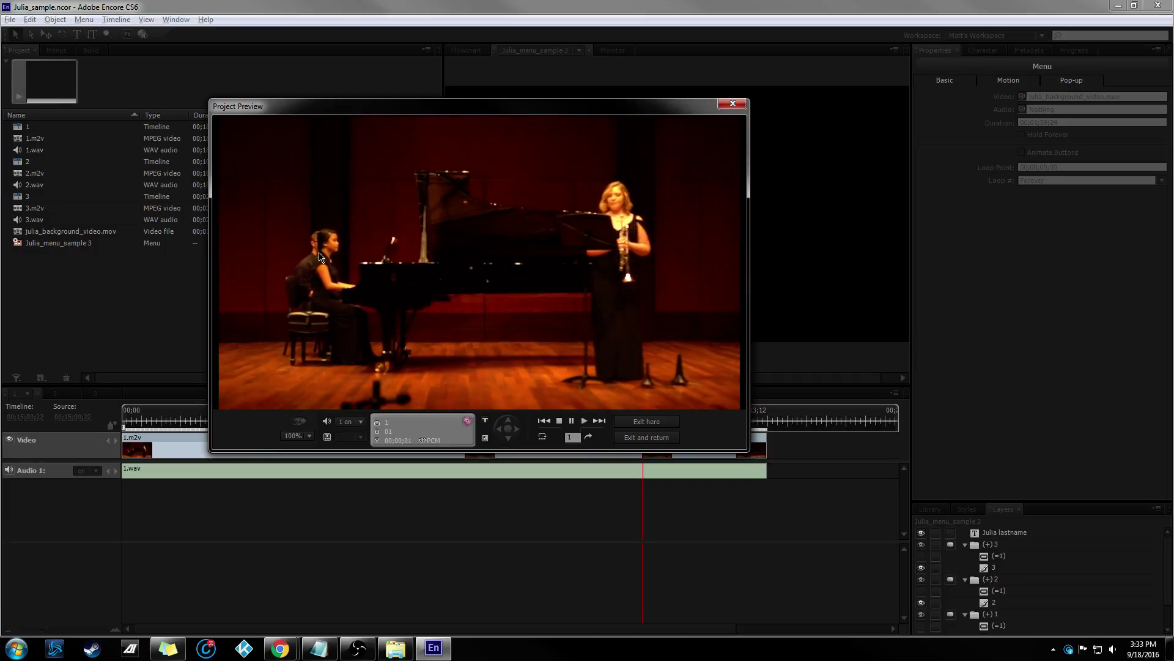
pyautogui.click(544, 439)
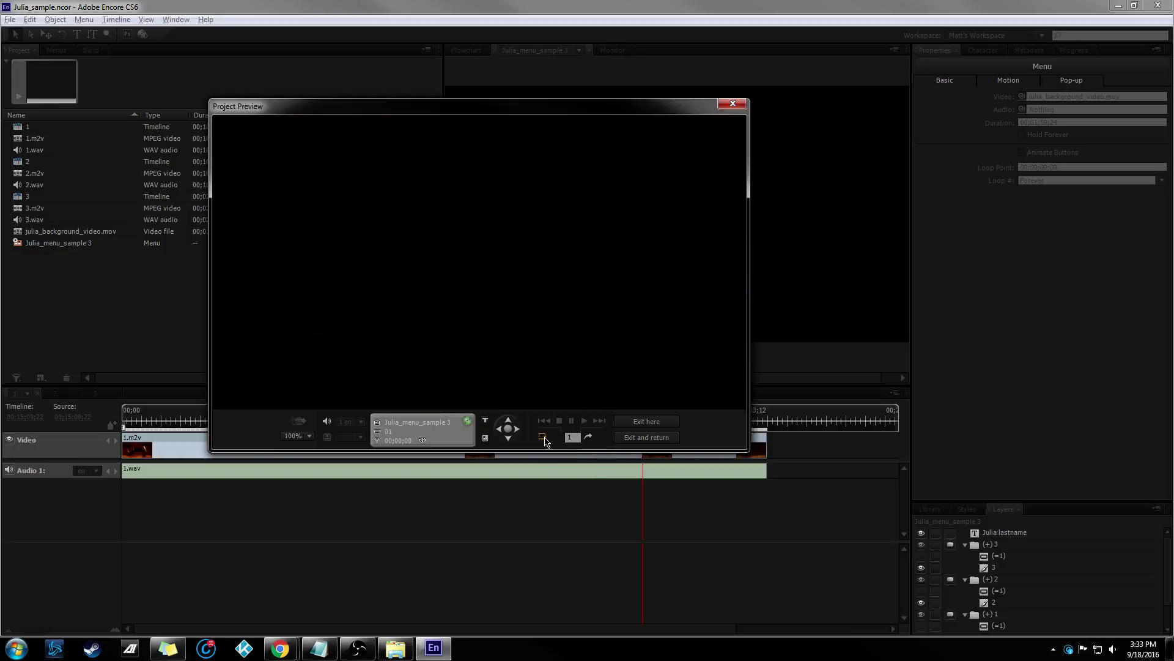
pyautogui.click(285, 238)
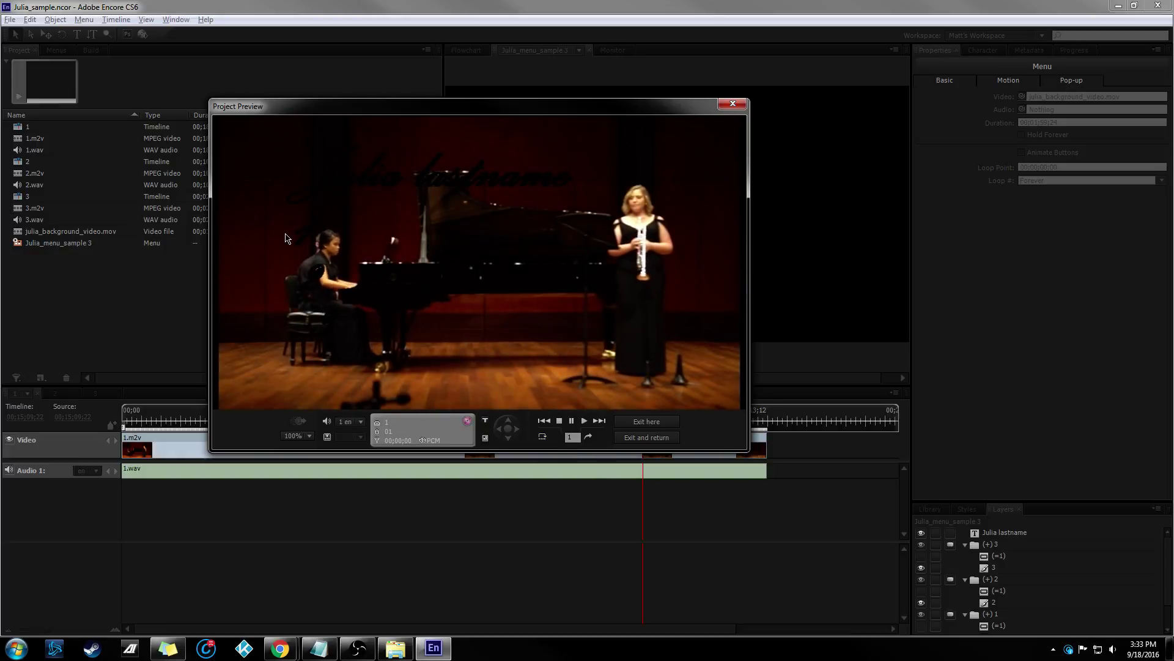
# Skip to chapter 2 of timeline 1 in the project preview, and stop playback to return to the menu.
pyautogui.click(572, 438)
pyautogui.write('2')
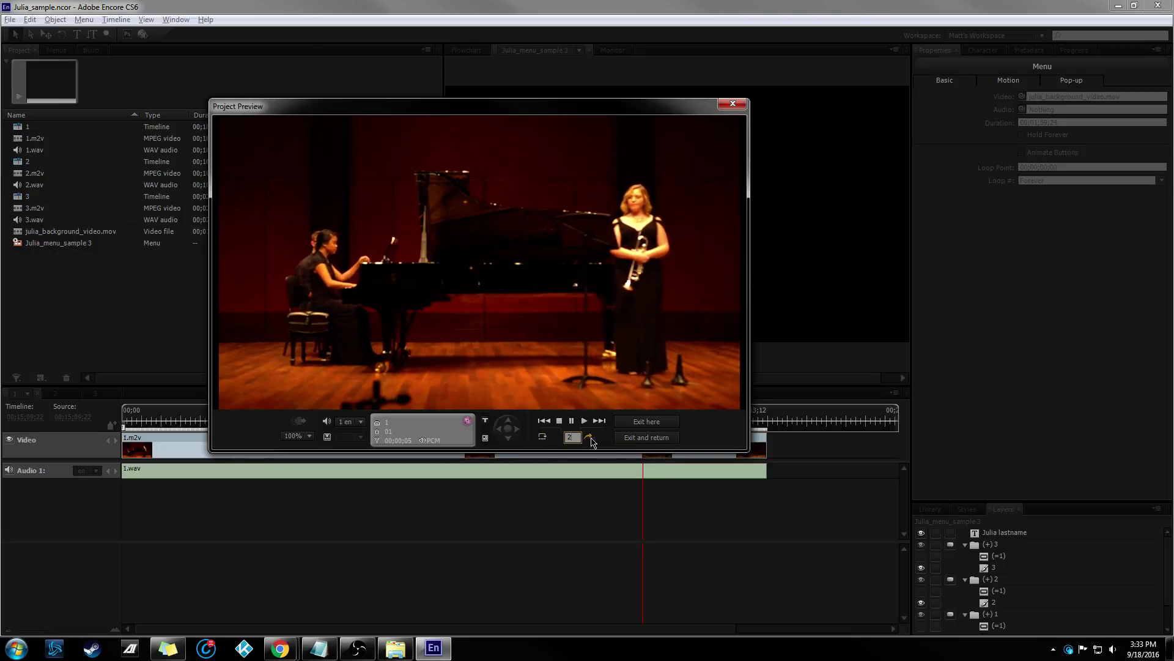
pyautogui.click(590, 438)
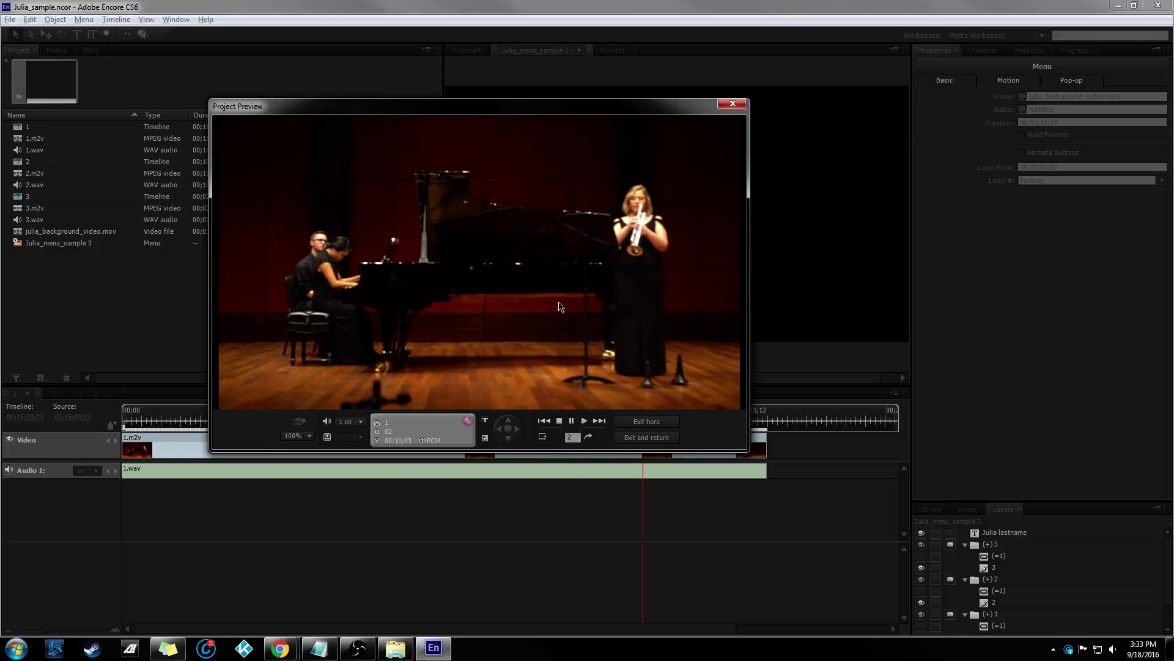
pyautogui.click(559, 421)
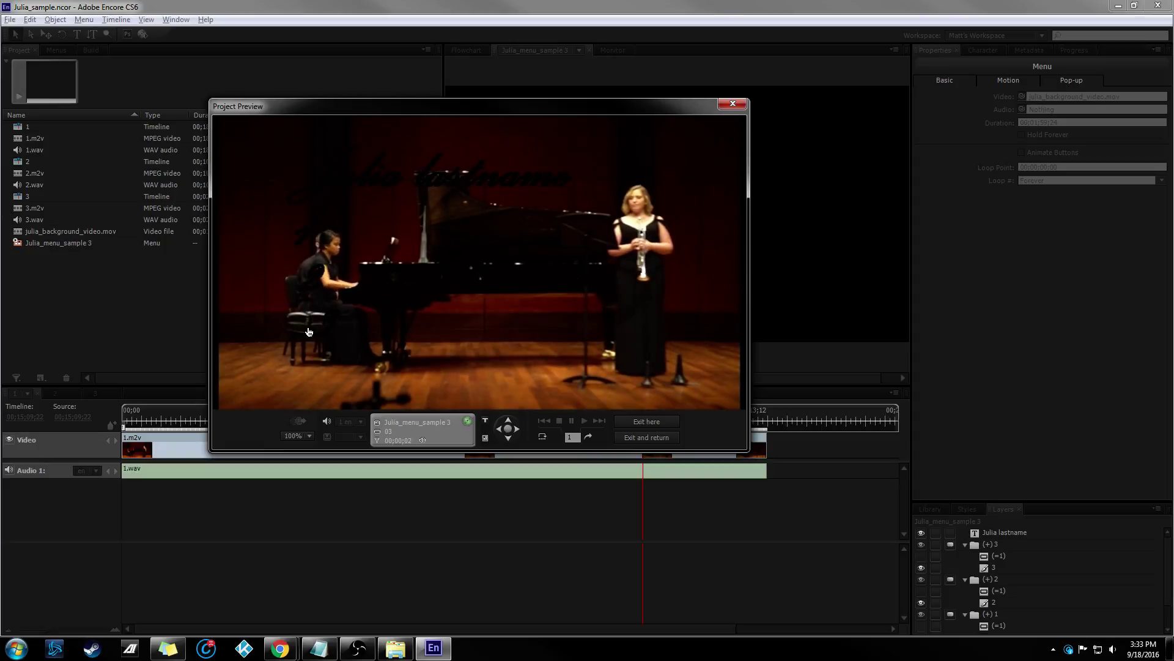
# Test button 3's playback and its stop behaviour in the project preview, and close the preview.
pyautogui.click(309, 332)
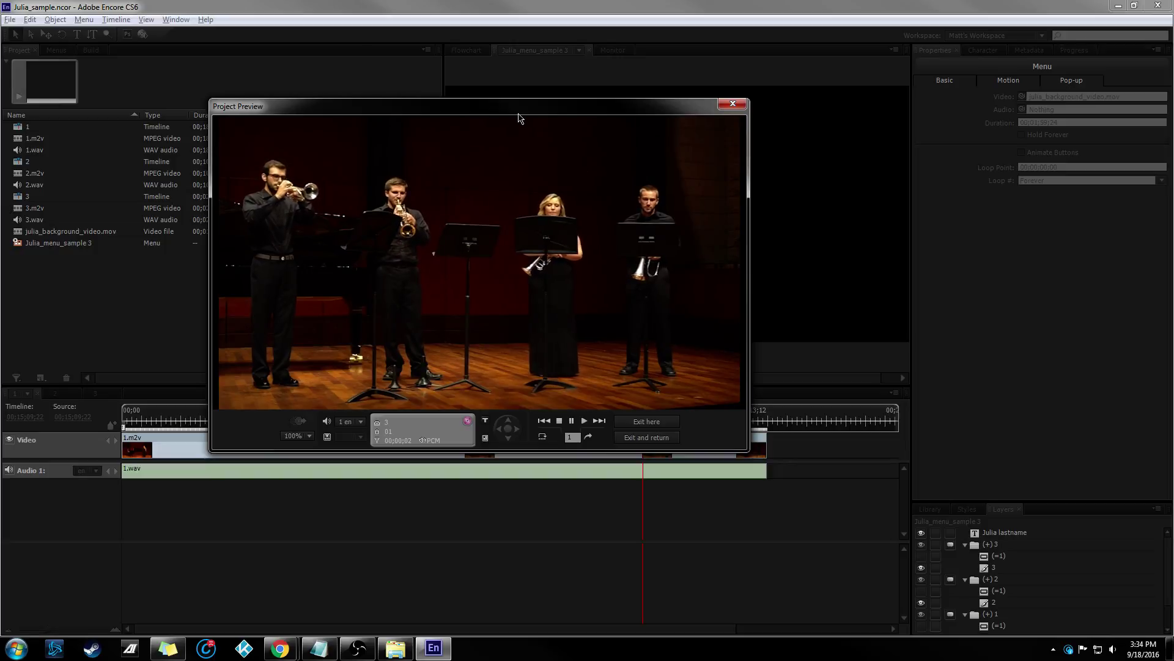
pyautogui.moveTo(518, 117); pyautogui.dragTo(574, 221)
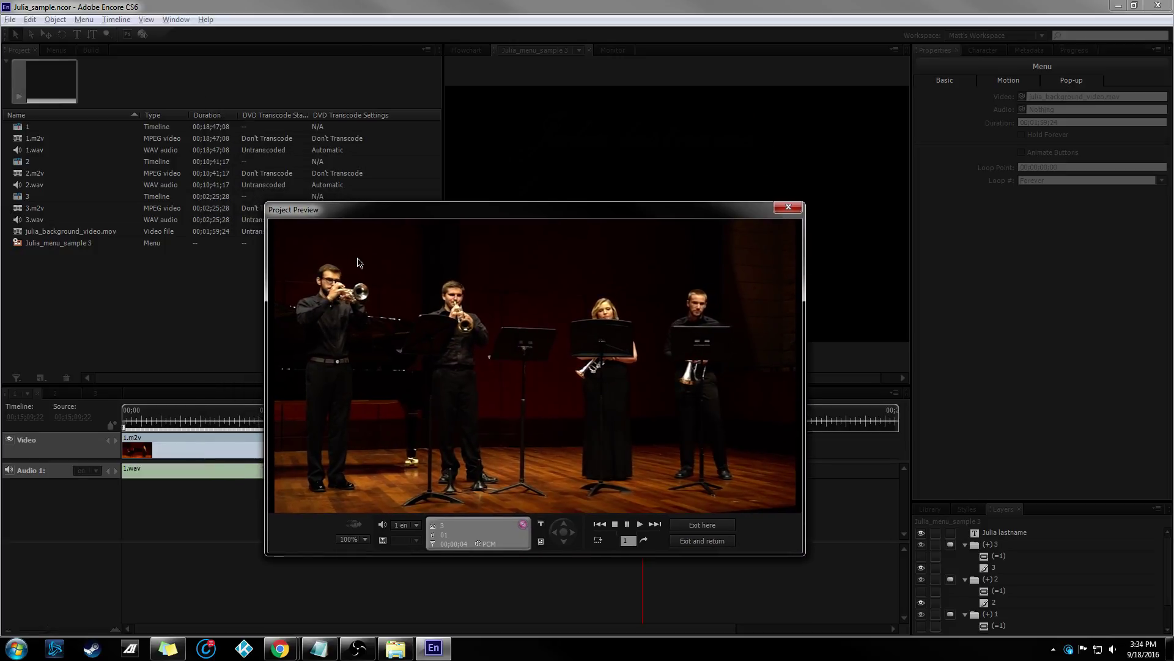
pyautogui.click(616, 526)
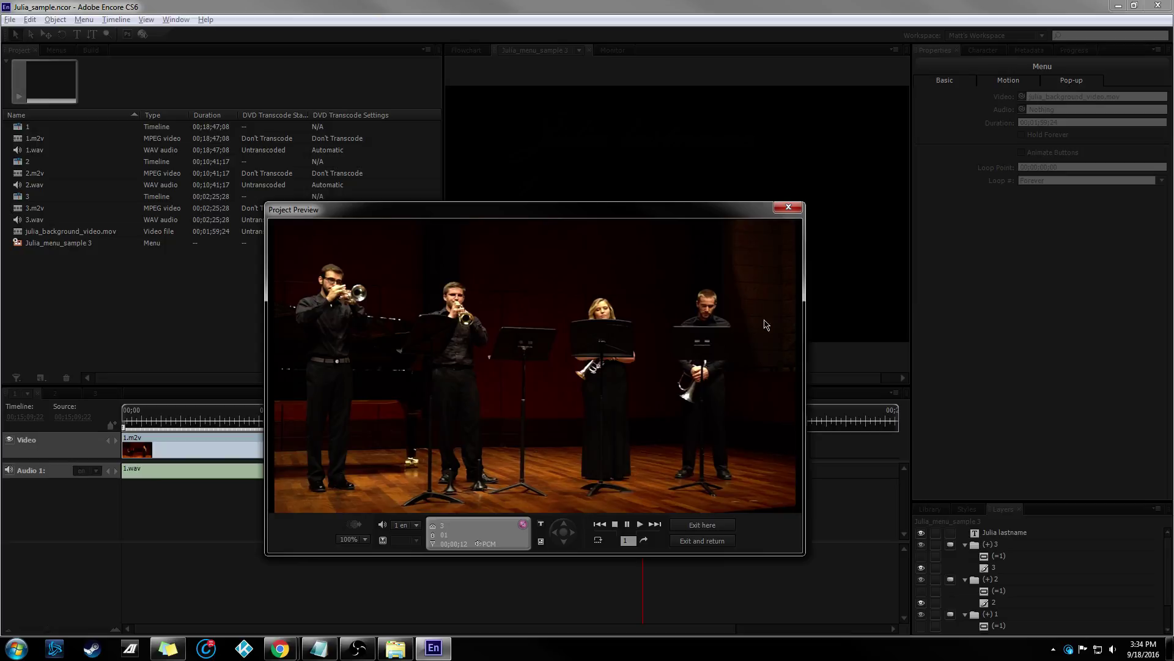
pyautogui.click(789, 207)
# Select the Julia_menu_sample 3 menu and review the project's navigation links in the flowchart.
pyautogui.click(81, 243)
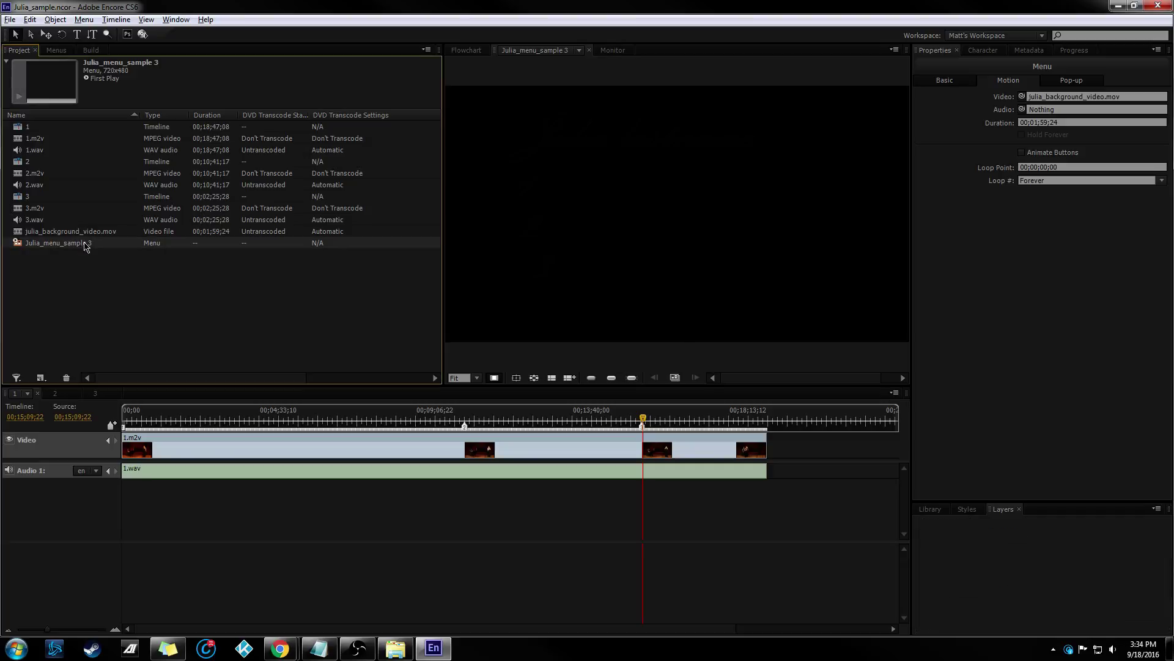
pyautogui.click(468, 50)
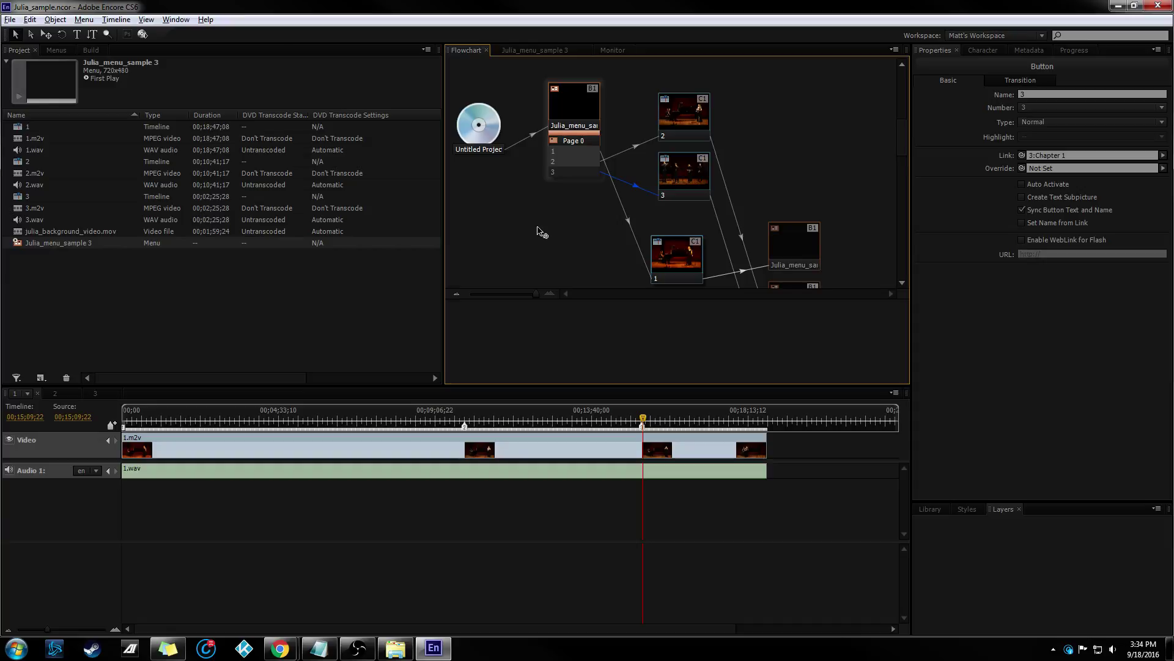
pyautogui.click(358, 647)
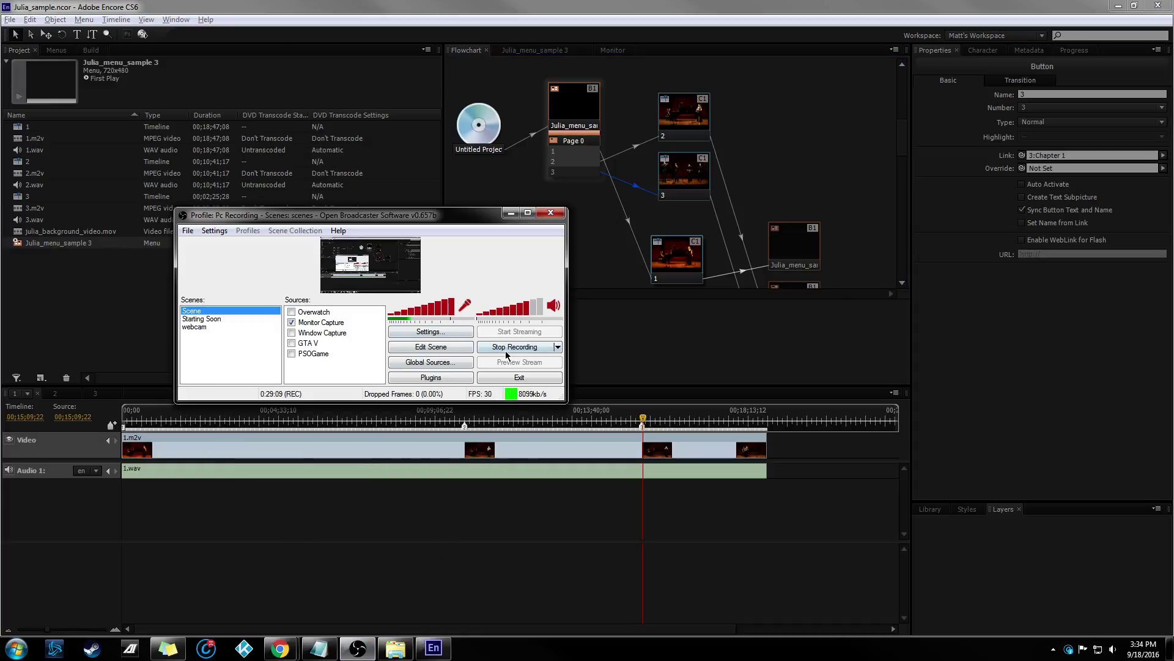